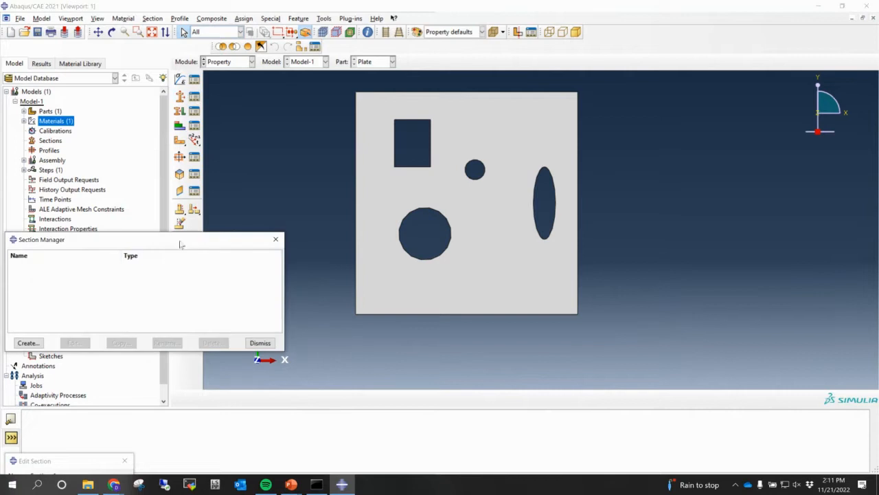
Discard the pending section edit and create a Solid, Homogeneous section named Section-1 with material AA6061
{"action": "left_click", "coordinate": [272, 239]}
{"action": "left_click", "coordinate": [181, 98]}
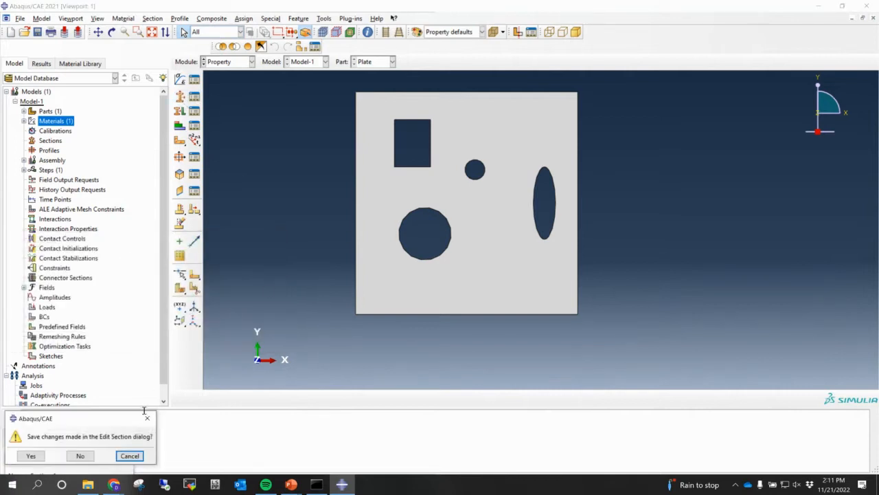
{"action": "left_click", "coordinate": [81, 456]}
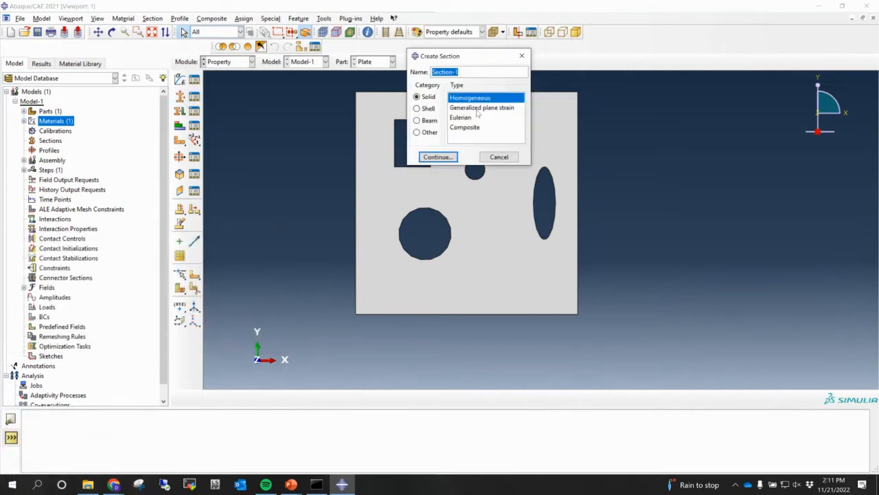
{"action": "left_click", "coordinate": [453, 157]}
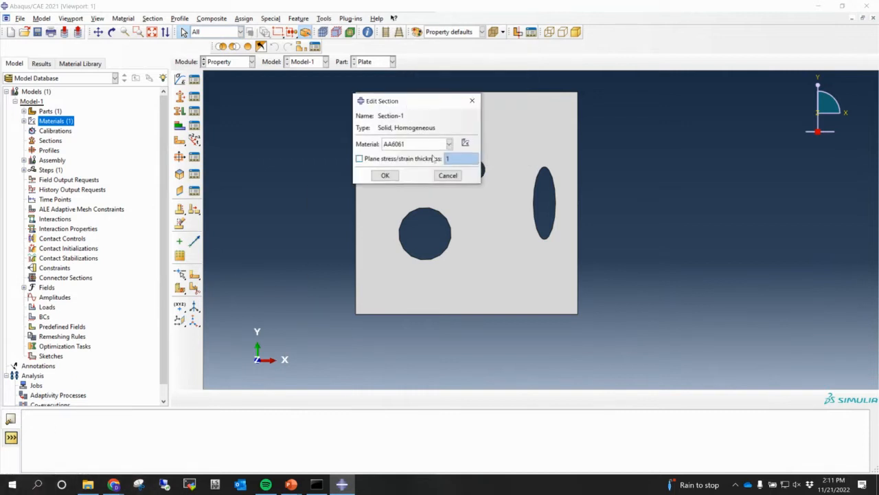
{"action": "left_click", "coordinate": [385, 175]}
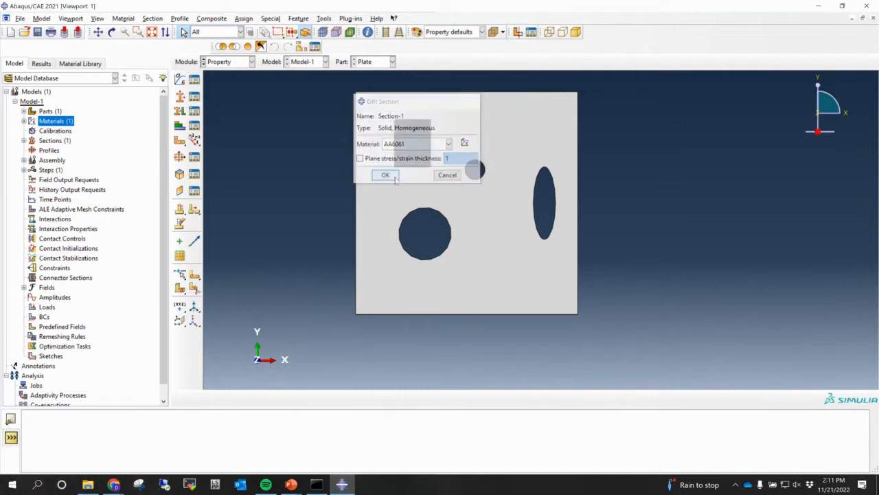
Assign Section-1 to the entire plate, creating a region set named PlateSet for the assignment
{"action": "left_click", "coordinate": [180, 111]}
{"action": "left_click_drag", "start_coordinate": [337, 92], "coordinate": [612, 301]}
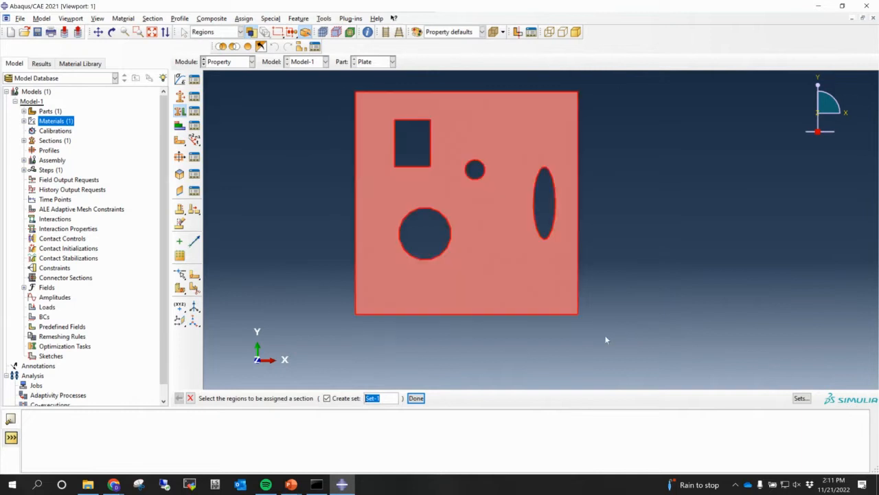
{"action": "type", "text": "PlateSet"}
{"action": "left_click", "coordinate": [415, 398]}
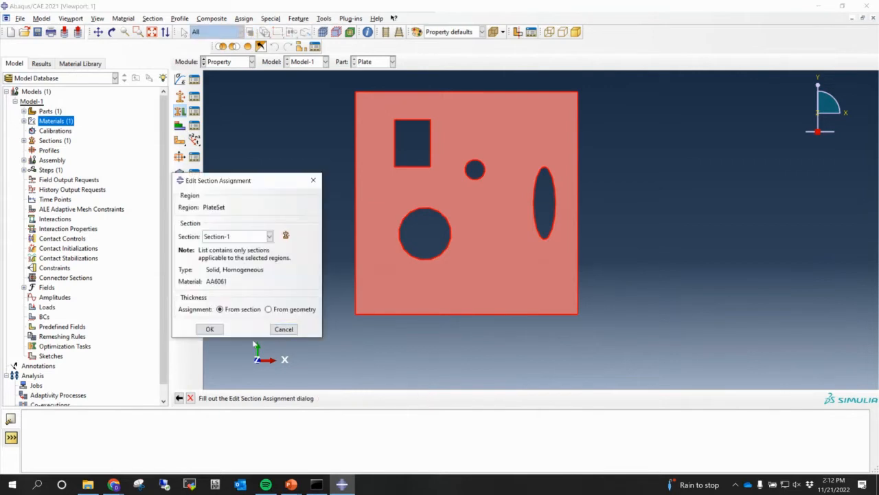
{"action": "left_click", "coordinate": [209, 329]}
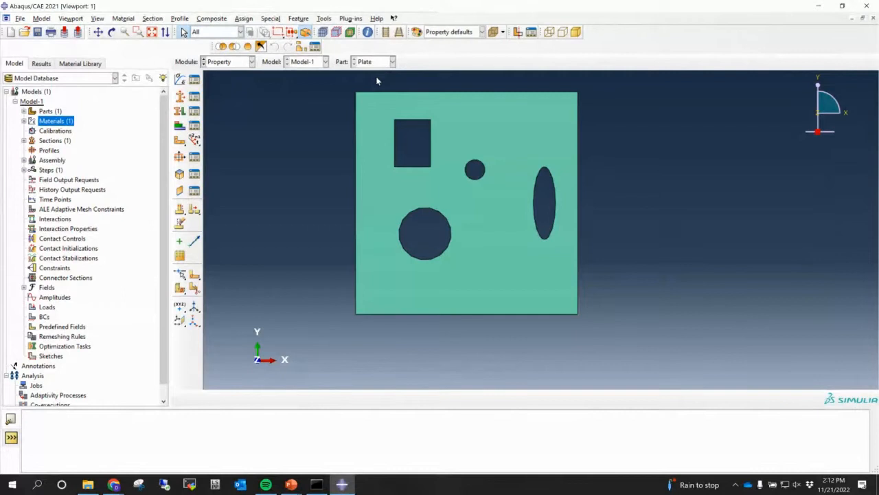
Add a dependent instance of the Plate part to the assembly
{"action": "left_click", "coordinate": [24, 159]}
{"action": "double_click", "coordinate": [54, 170]}
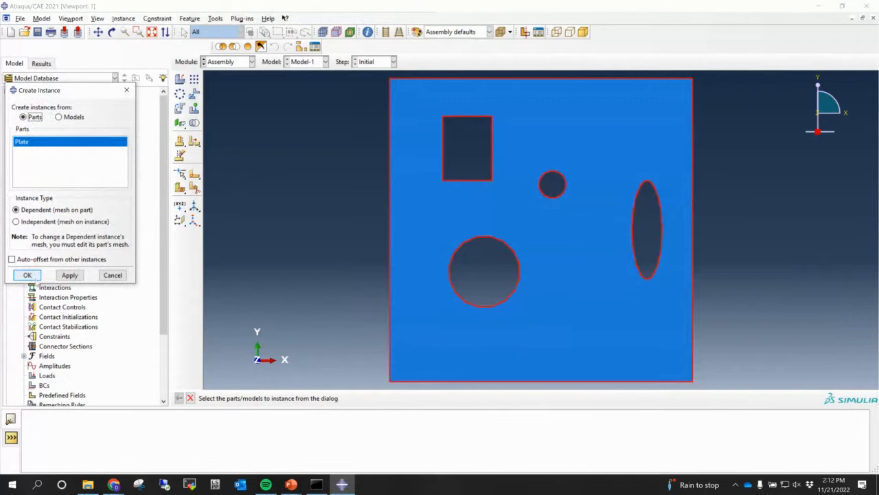
{"action": "left_click", "coordinate": [27, 274]}
Create a mechanical Displacement/Rotation boundary condition in the Initial step on the plate's bottom edge
{"action": "scroll", "coordinate": [163, 236], "scroll_direction": "down", "scroll_amount": 2}
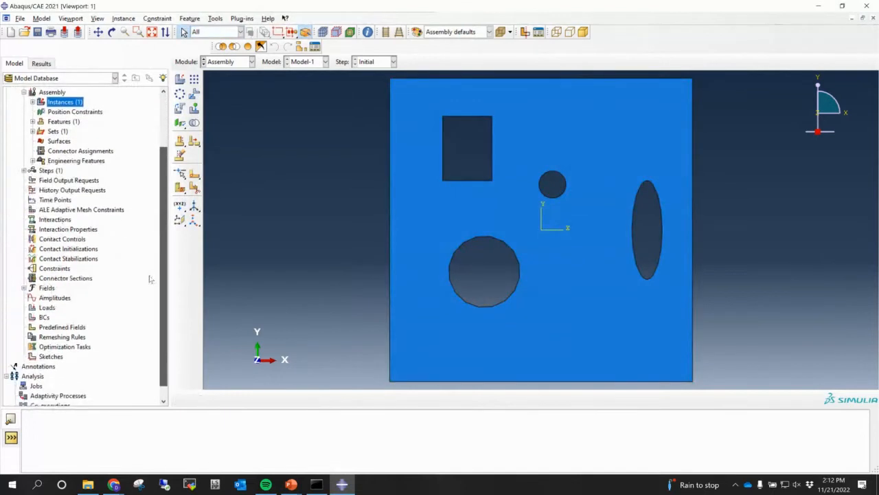
{"action": "scroll", "coordinate": [435, 208], "scroll_direction": "down", "scroll_amount": 1}
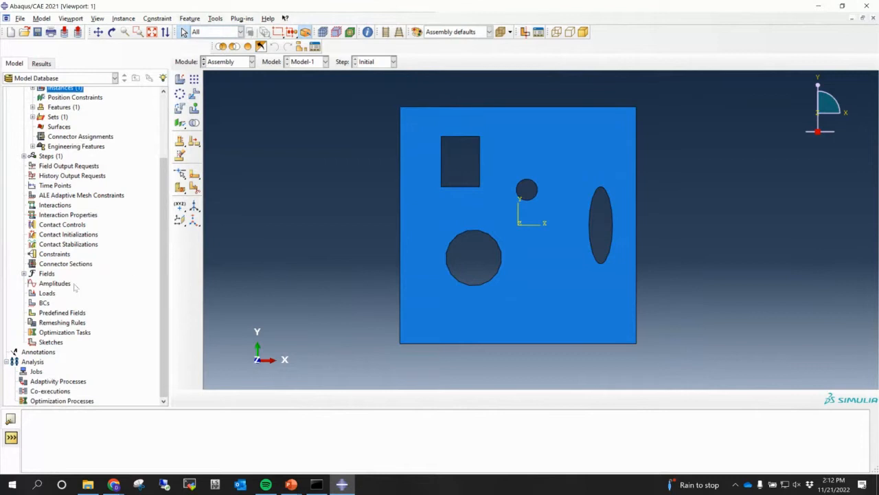
{"action": "double_click", "coordinate": [44, 303]}
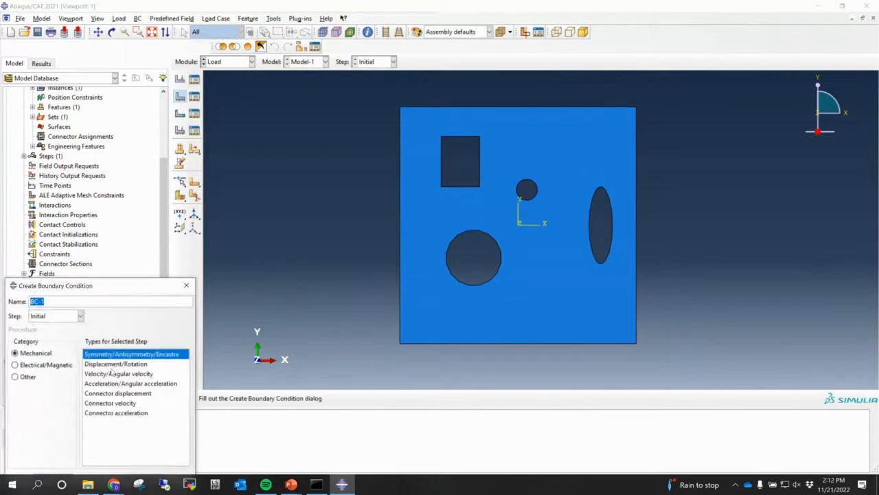
{"action": "left_click", "coordinate": [115, 364]}
{"action": "left_click_drag", "start_coordinate": [124, 294], "coordinate": [127, 124]}
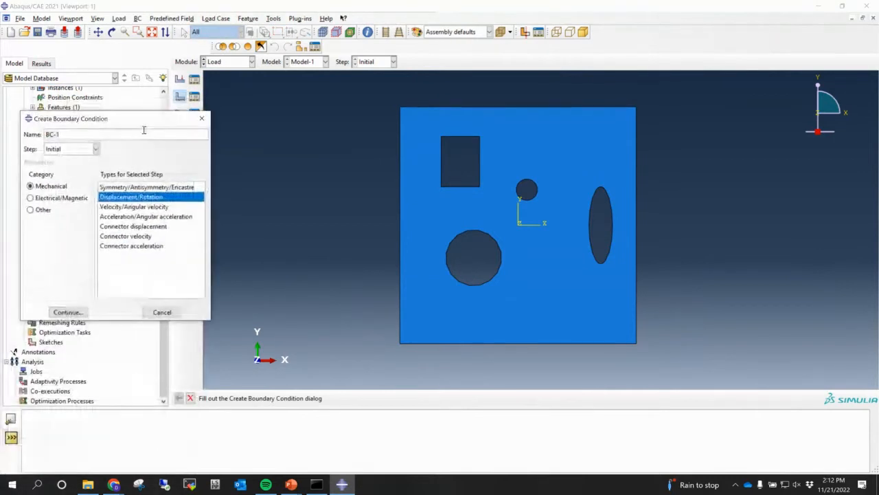
{"action": "left_click", "coordinate": [64, 311]}
{"action": "left_click", "coordinate": [539, 343]}
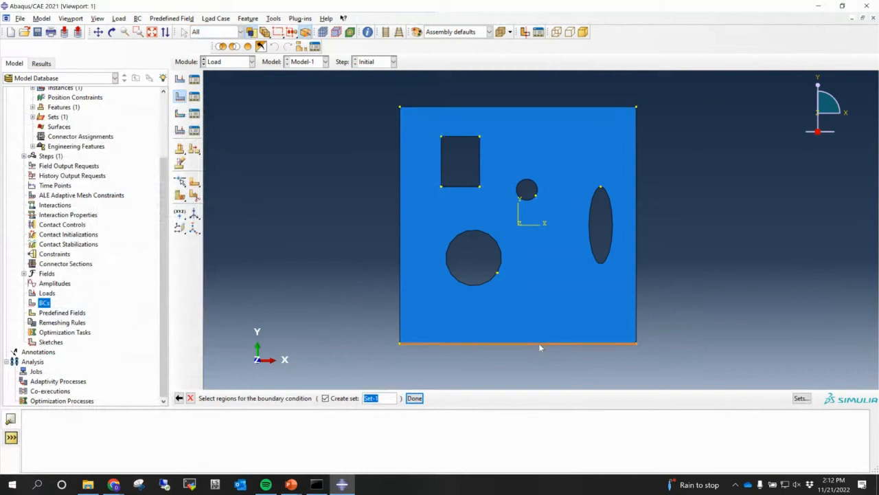
{"action": "left_click", "coordinate": [415, 398]}
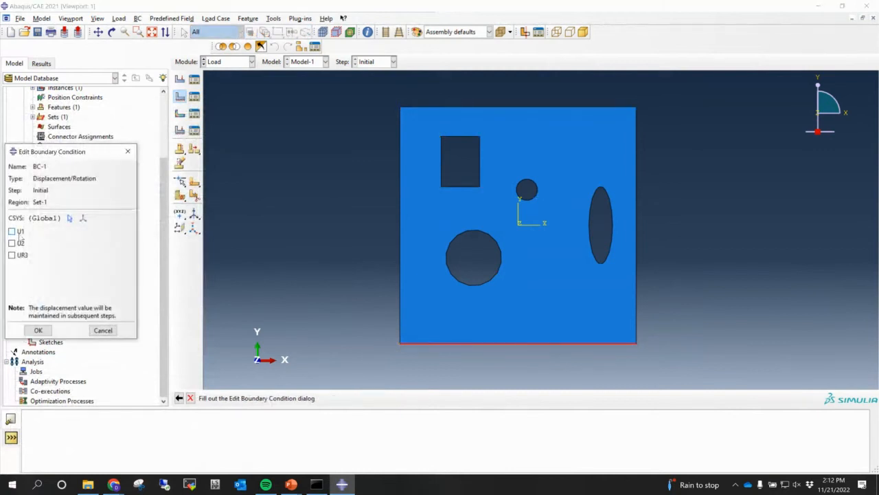
Constrain U1, U2 and UR3 in the bottom edge's boundary condition
{"action": "left_click", "coordinate": [11, 243]}
{"action": "left_click", "coordinate": [12, 255]}
{"action": "left_click", "coordinate": [38, 330]}
{"action": "scroll", "coordinate": [253, 227], "scroll_direction": "down", "scroll_amount": 2}
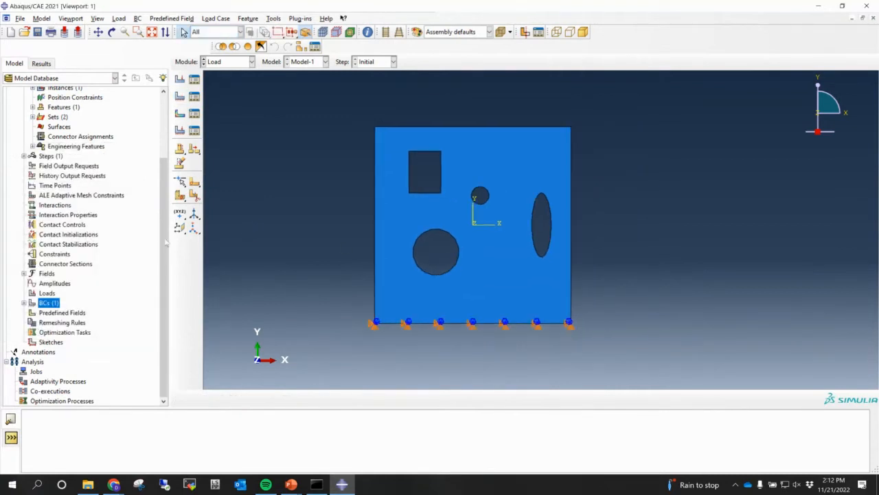
Create a Static, General analysis step named Pull after the Initial step
{"action": "scroll", "coordinate": [163, 240], "scroll_direction": "up", "scroll_amount": 3}
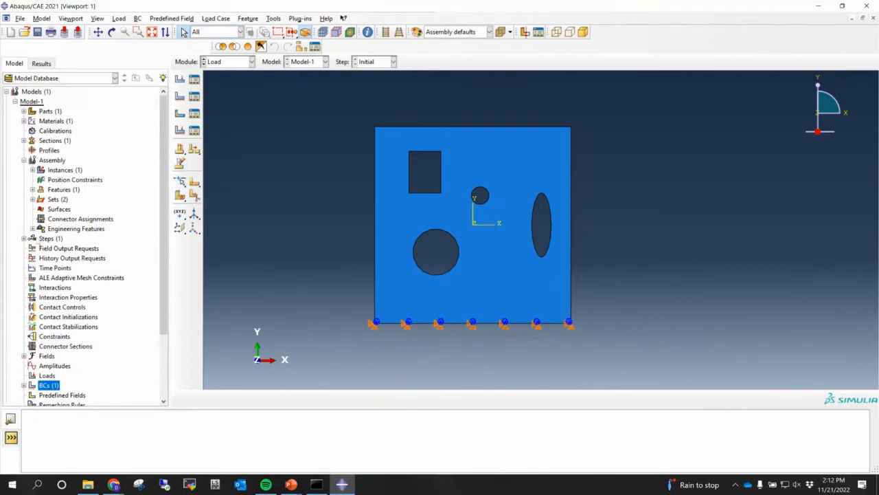
{"action": "double_click", "coordinate": [49, 238]}
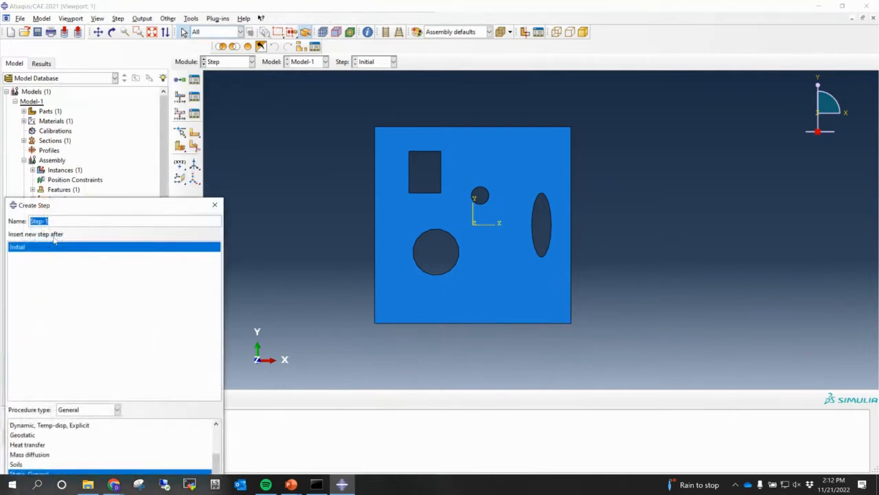
{"action": "type", "text": "Pull"}
{"action": "left_click_drag", "start_coordinate": [59, 205], "coordinate": [125, 103]}
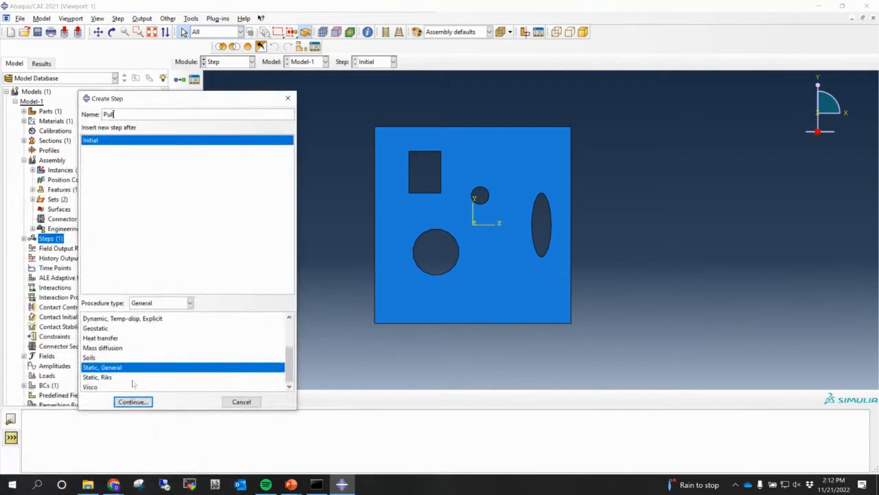
{"action": "left_click", "coordinate": [133, 401]}
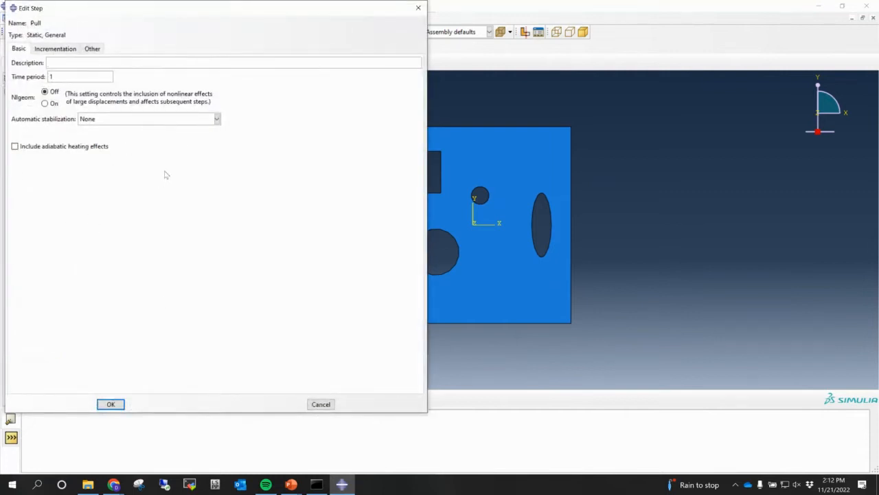
{"action": "double_click", "coordinate": [59, 75]}
{"action": "left_click", "coordinate": [75, 75]}
{"action": "left_click", "coordinate": [112, 405]}
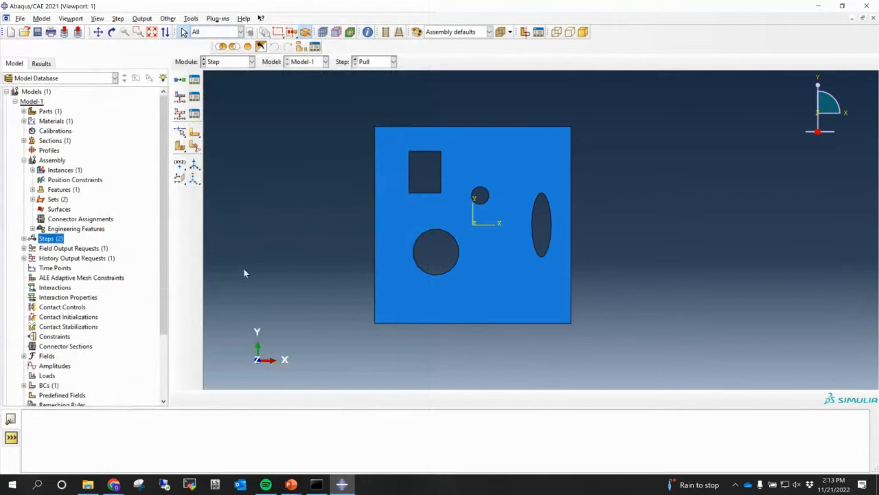
Create a Displacement/Rotation boundary condition named PullBC in the Pull step on the plate's top edge
{"action": "left_click_drag", "start_coordinate": [164, 264], "coordinate": [164, 301]}
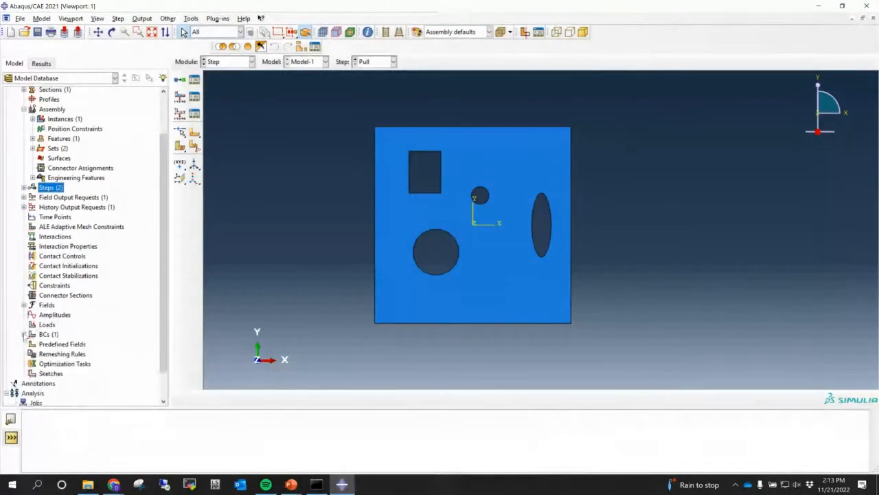
{"action": "double_click", "coordinate": [48, 334]}
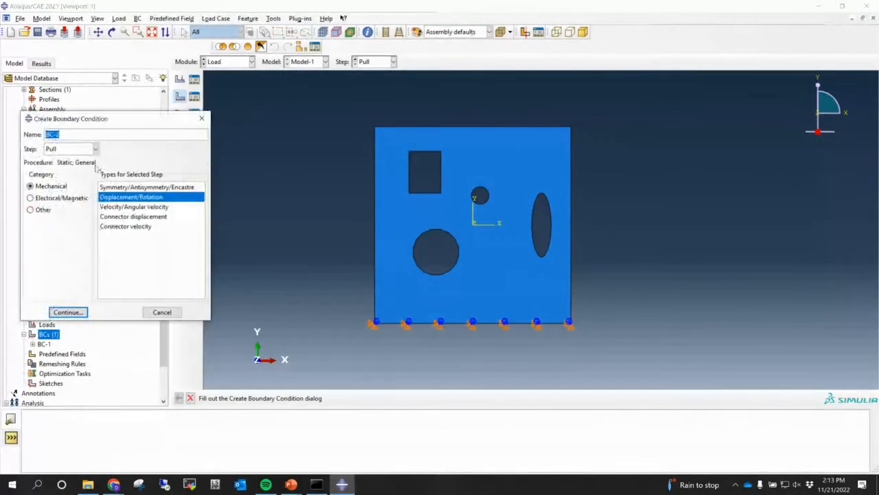
{"action": "type", "text": "Pull"}
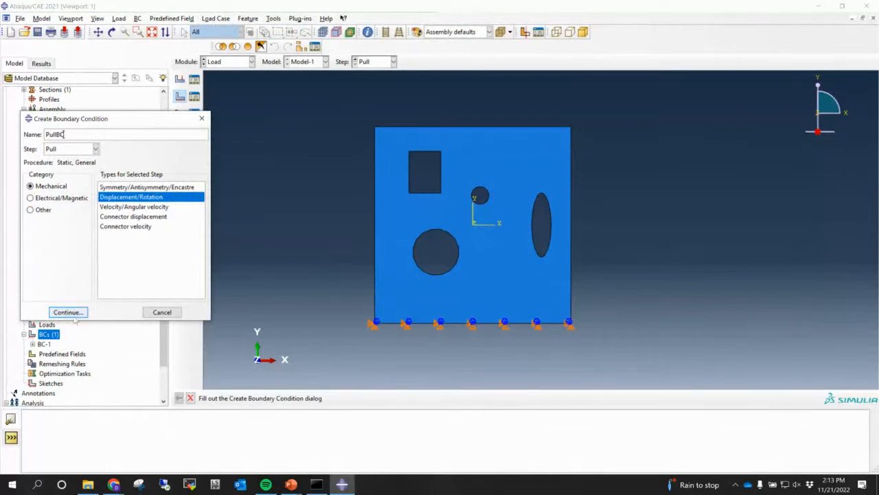
{"action": "left_click", "coordinate": [68, 312]}
{"action": "left_click", "coordinate": [455, 128]}
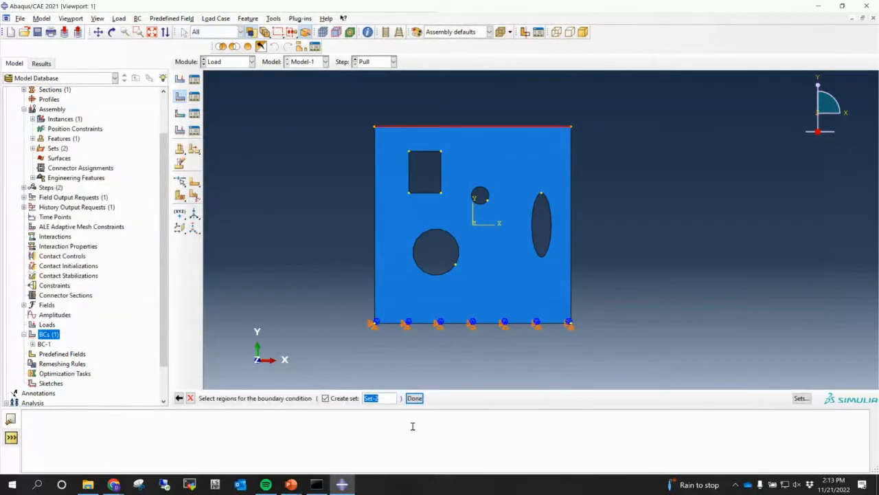
{"action": "left_click", "coordinate": [414, 398]}
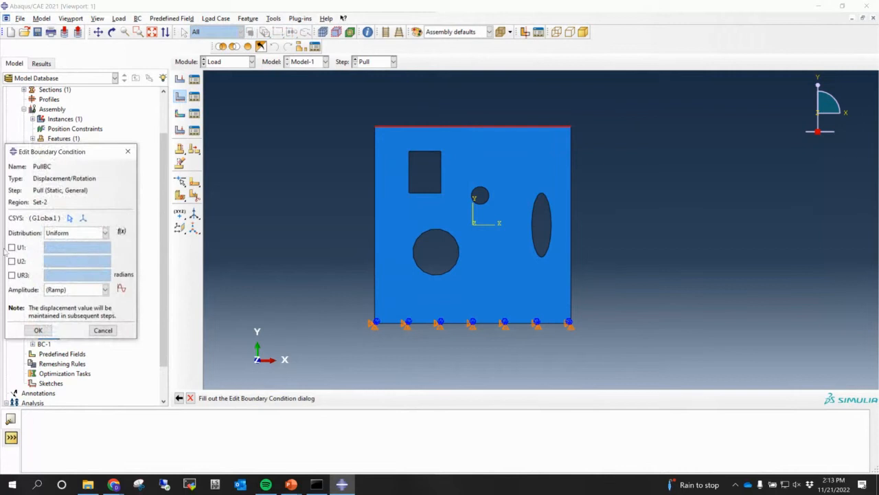
Set PullBC's uniform displacement to U1 = 0, U2 = 10 and UR3 = 0
{"action": "left_click", "coordinate": [12, 248]}
{"action": "left_click", "coordinate": [12, 275]}
{"action": "left_click", "coordinate": [12, 261]}
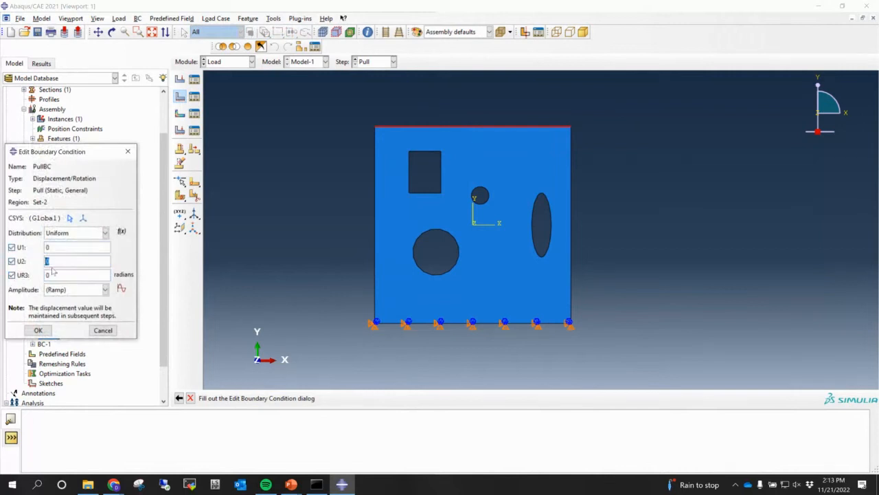
{"action": "double_click", "coordinate": [48, 260]}
{"action": "type", "text": "10"}
{"action": "left_click", "coordinate": [38, 330]}
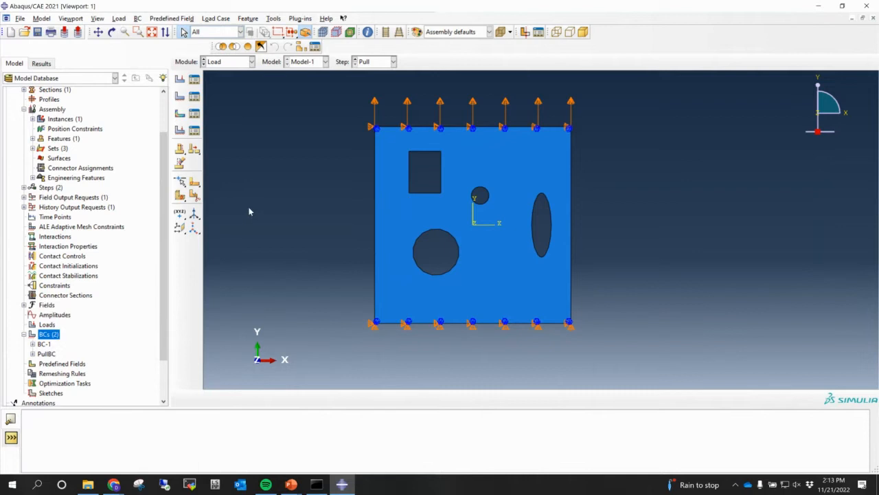
Switch to the Mesh module and make the Plate part, rather than the assembly, the object to mesh
{"action": "left_click", "coordinate": [230, 62]}
{"action": "left_click", "coordinate": [223, 131]}
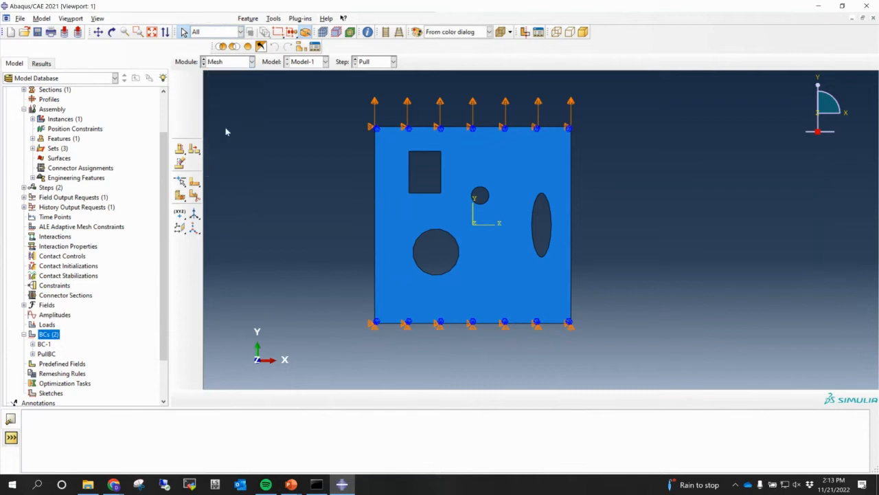
{"action": "left_click", "coordinate": [180, 79]}
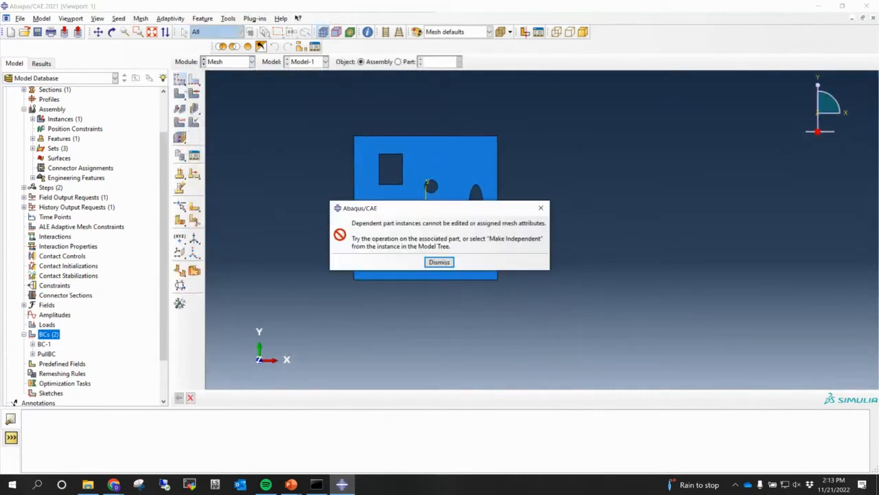
{"action": "left_click", "coordinate": [440, 262]}
{"action": "left_click", "coordinate": [398, 62]}
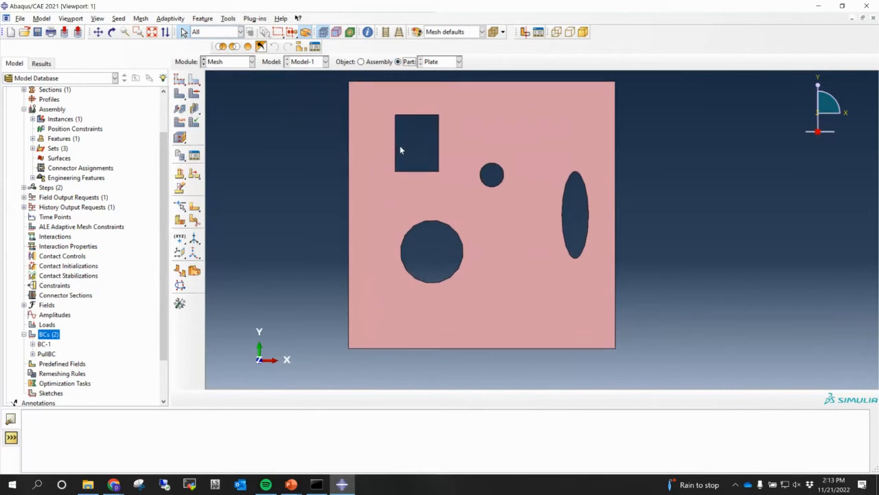
Change the viewport background to solid white in the graphics options
{"action": "left_click", "coordinate": [71, 19]}
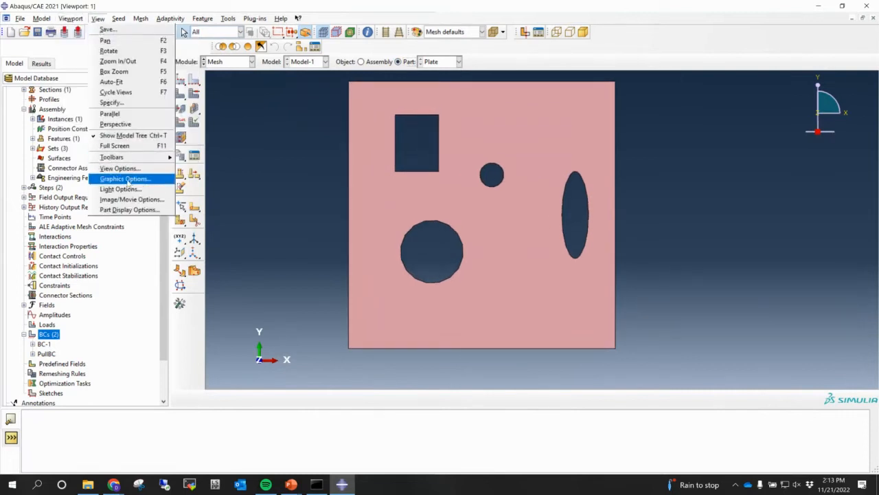
{"action": "left_click", "coordinate": [131, 176]}
{"action": "left_click", "coordinate": [15, 283]}
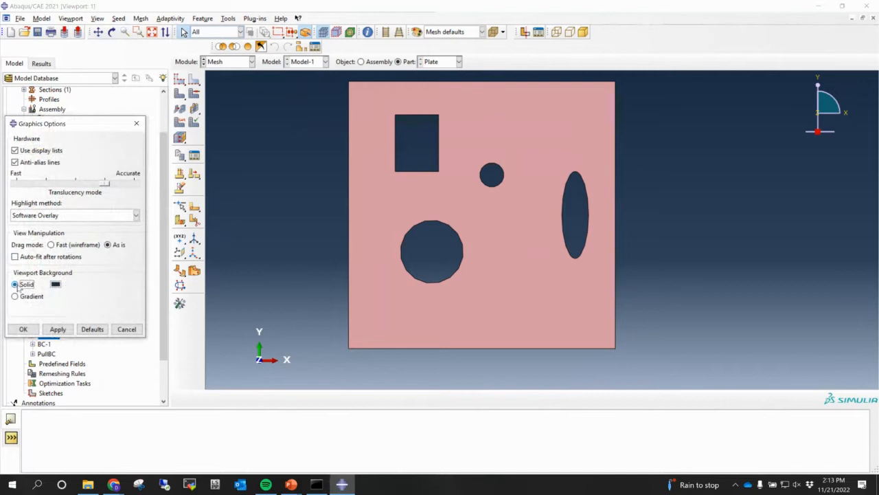
{"action": "left_click", "coordinate": [55, 284]}
{"action": "left_click", "coordinate": [21, 319]}
{"action": "left_click", "coordinate": [65, 335]}
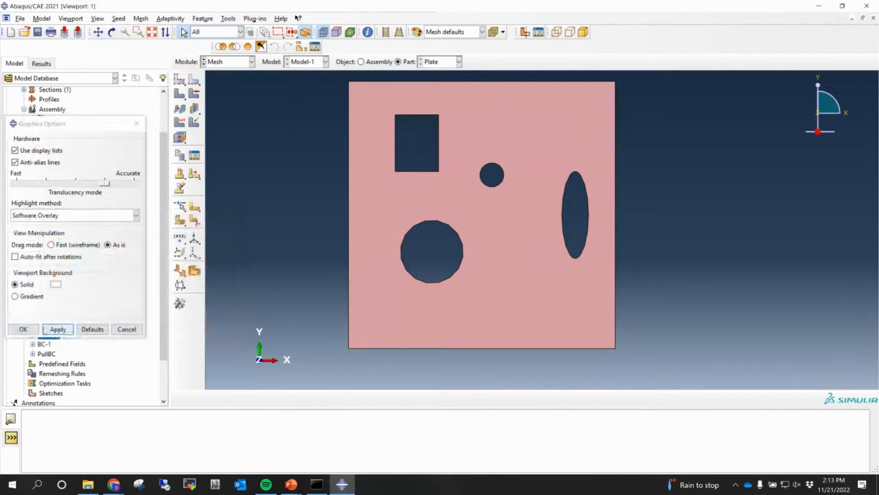
{"action": "left_click", "coordinate": [23, 327]}
{"action": "scroll", "coordinate": [408, 142], "scroll_direction": "down", "scroll_amount": 1}
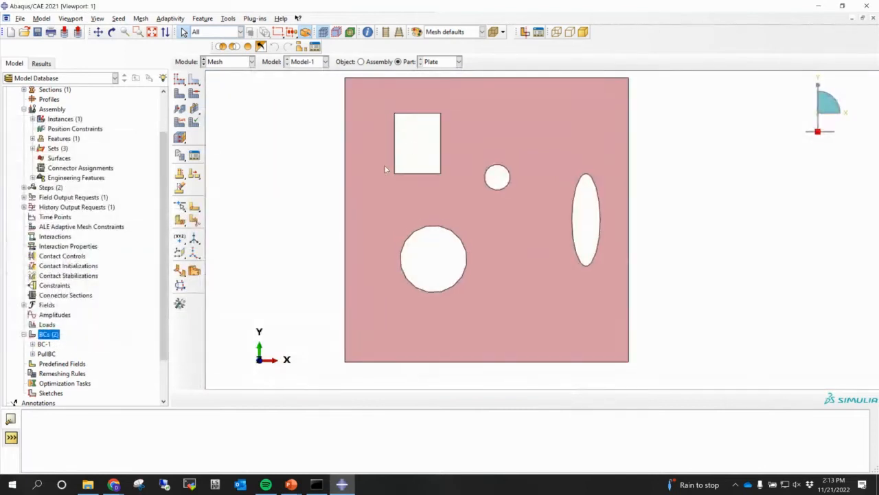
{"action": "mouse_move", "coordinate": [395, 174]}
{"action": "middle_mouse_down", "text": "ctrl+alt"}
{"action": "mouse_move", "coordinate": [402, 202]}
{"action": "mouse_move", "coordinate": [387, 184]}
{"action": "middle_mouse_up", "text": "ctrl+alt"}
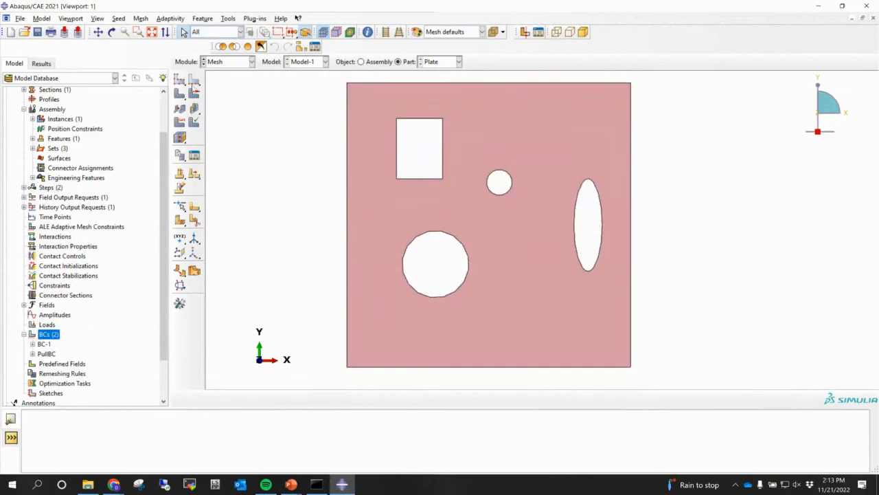
Seed the Plate part with an approximate global size of 5 and generate its mesh
{"action": "left_click", "coordinate": [179, 80]}
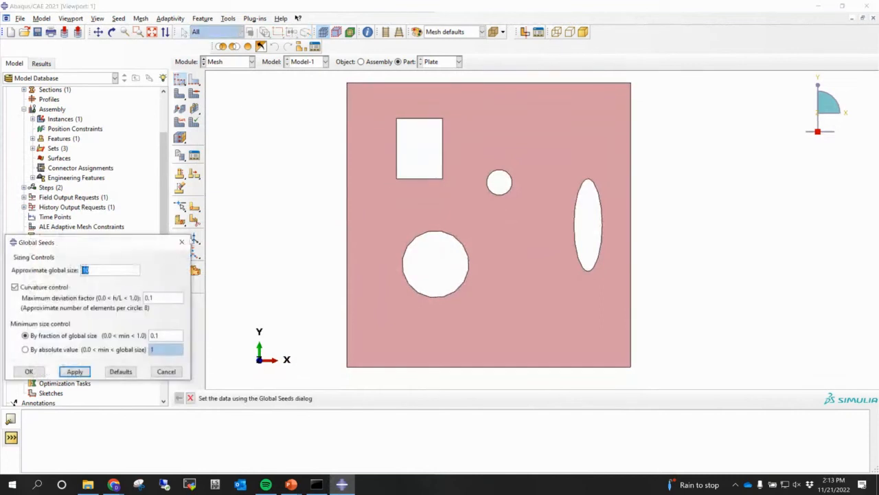
{"action": "left_click", "coordinate": [75, 371]}
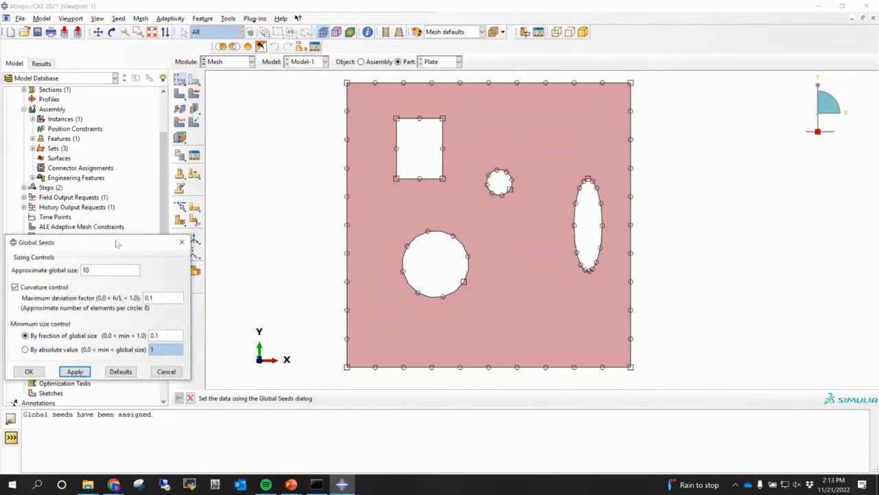
{"action": "left_click_drag", "start_coordinate": [117, 242], "coordinate": [160, 207]}
{"action": "double_click", "coordinate": [161, 233]}
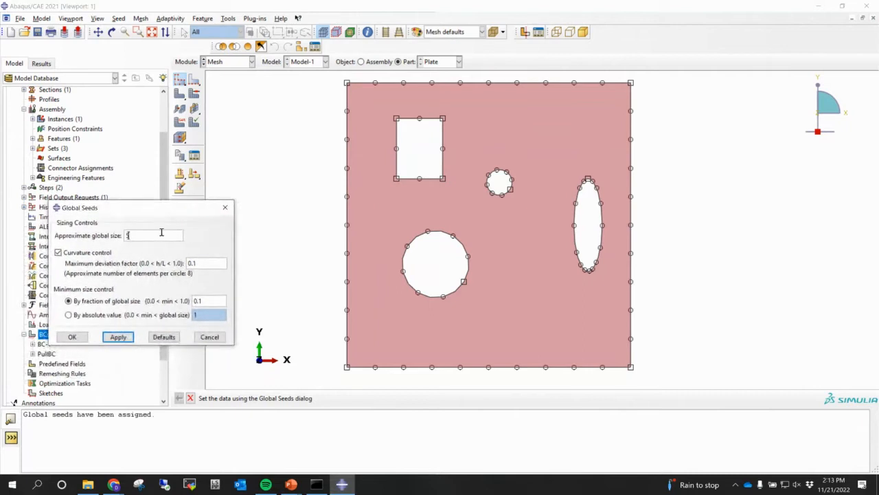
{"action": "left_click", "coordinate": [118, 337]}
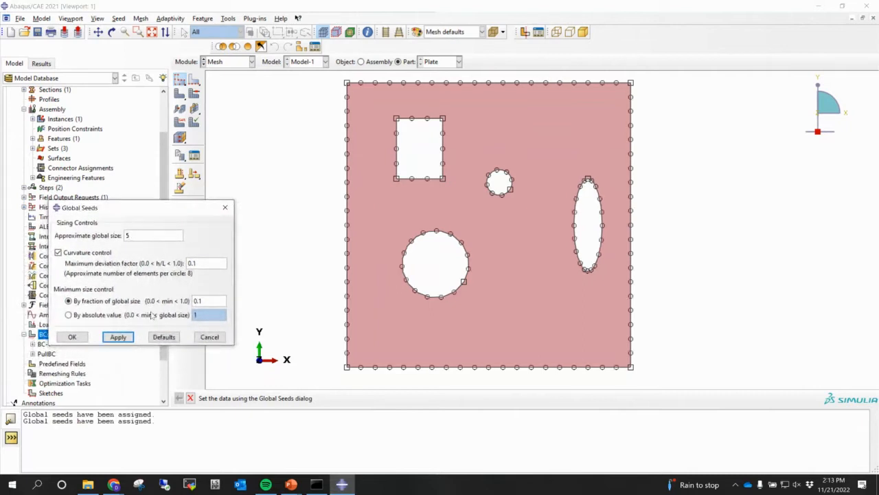
{"action": "left_click", "coordinate": [72, 337]}
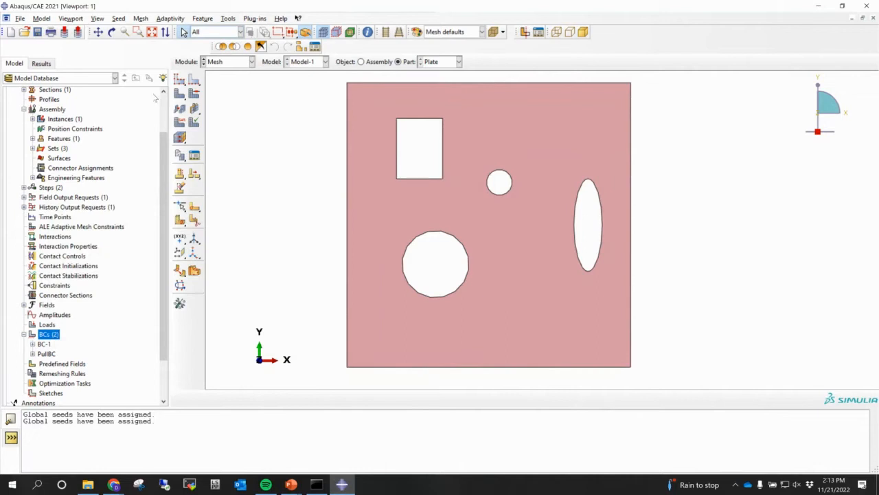
{"action": "left_click", "coordinate": [180, 96]}
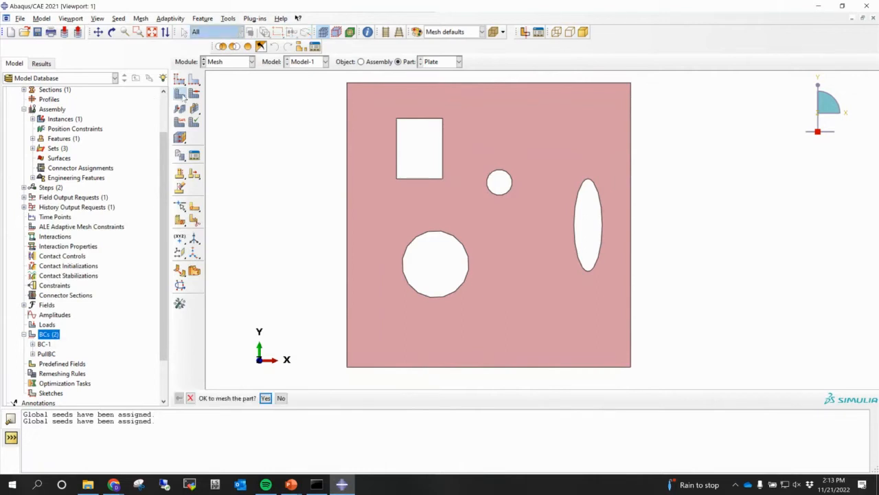
{"action": "left_click", "coordinate": [266, 397]}
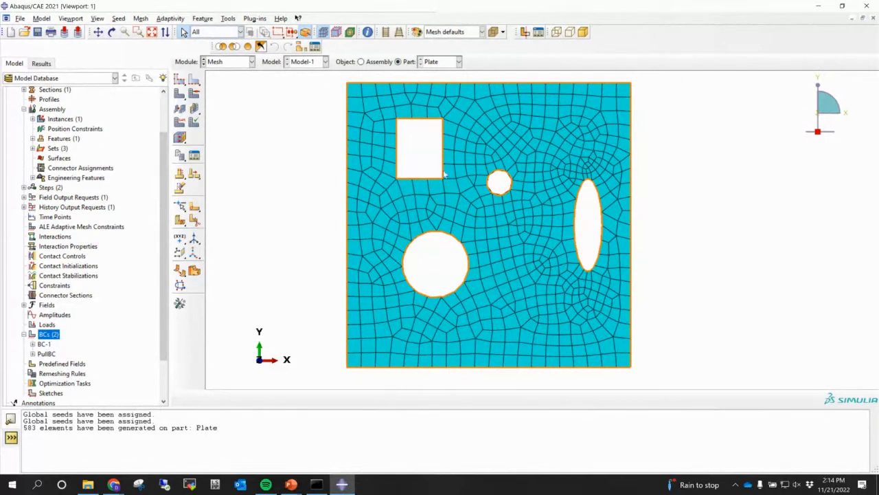
Start a remeshing rule on the Plate-1.PlateSet region, highlighting the selection in the viewport, and bring up the rule's constraint settings
{"action": "left_click", "coordinate": [170, 18]}
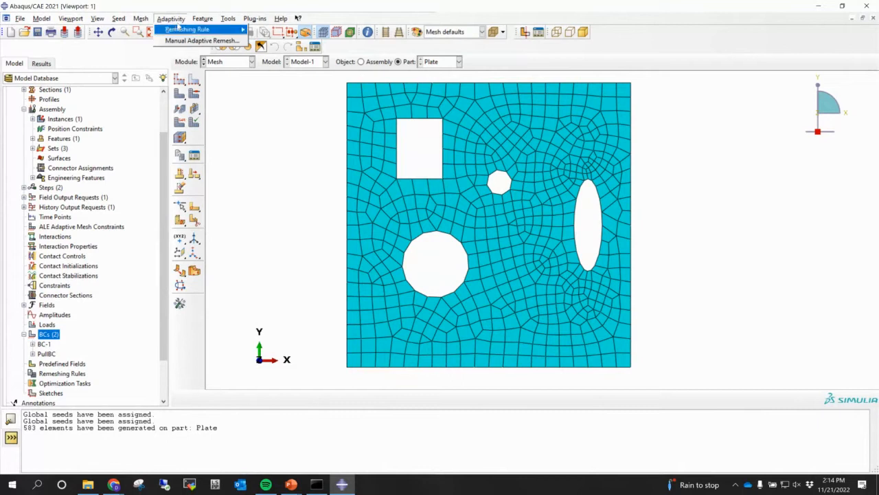
{"action": "mouse_move", "coordinate": [210, 31]}
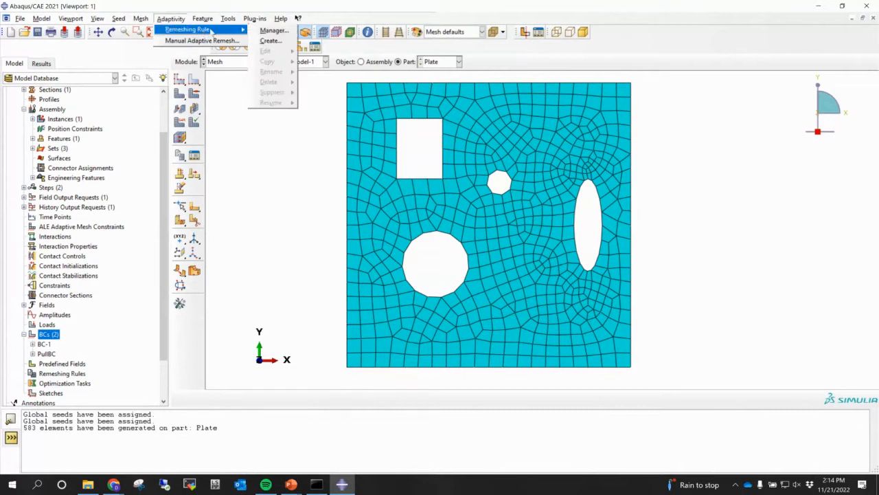
{"action": "left_click", "coordinate": [268, 40]}
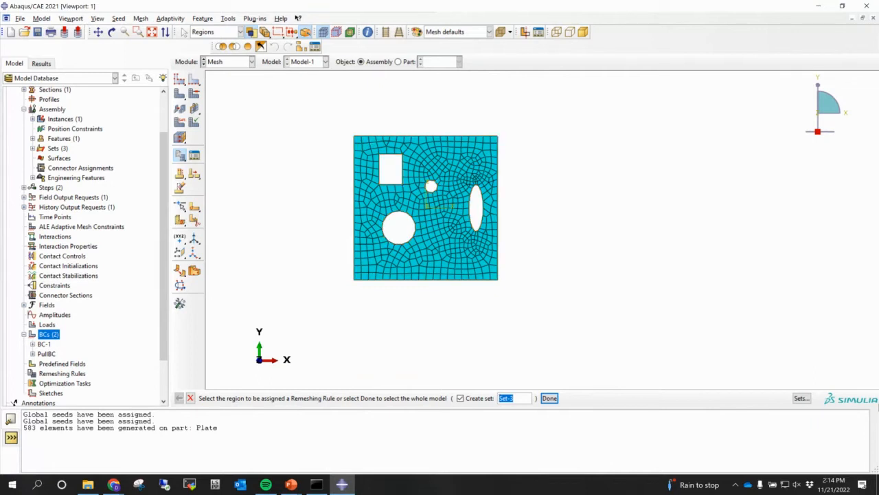
{"action": "left_click", "coordinate": [800, 397]}
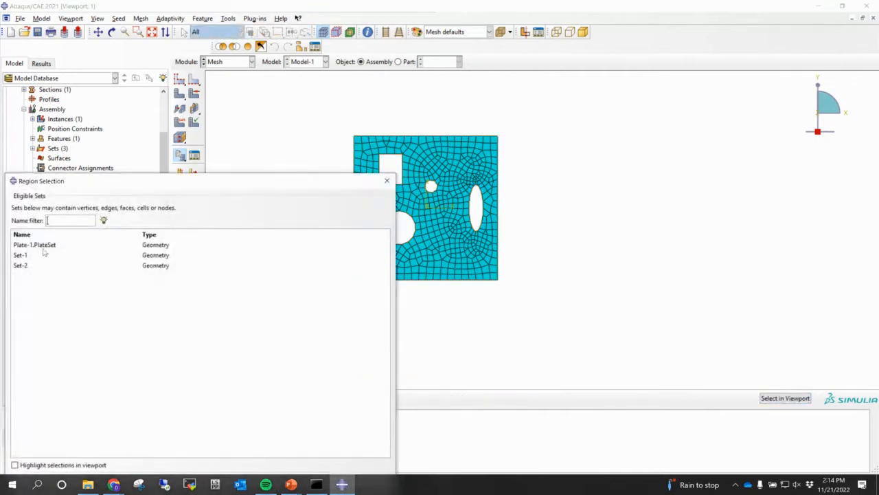
{"action": "left_click", "coordinate": [47, 245]}
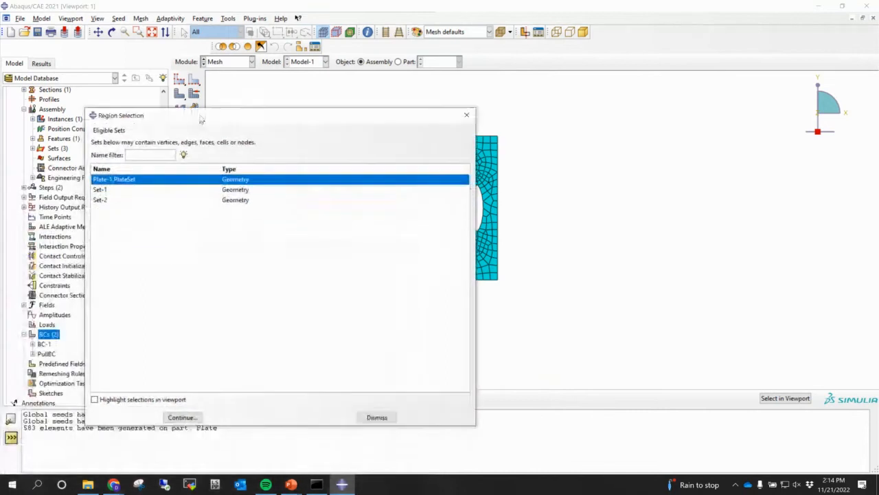
{"action": "left_click", "coordinate": [121, 384]}
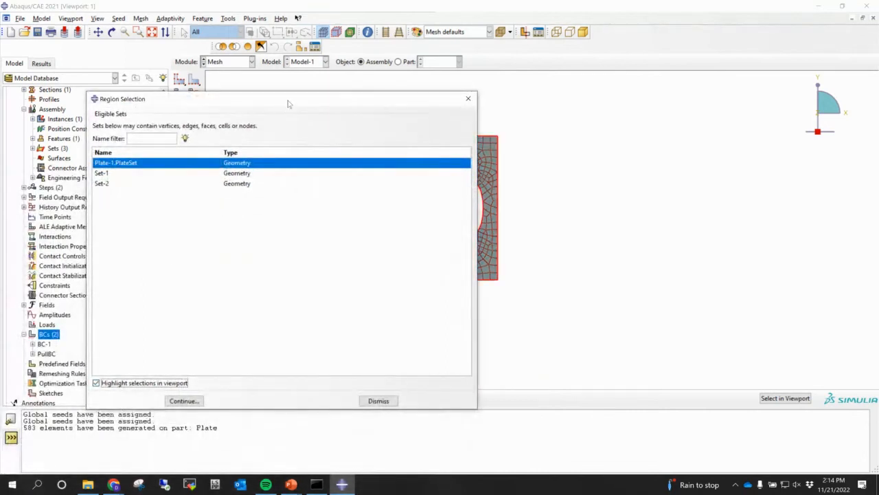
{"action": "left_click_drag", "start_coordinate": [286, 107], "coordinate": [751, 118]}
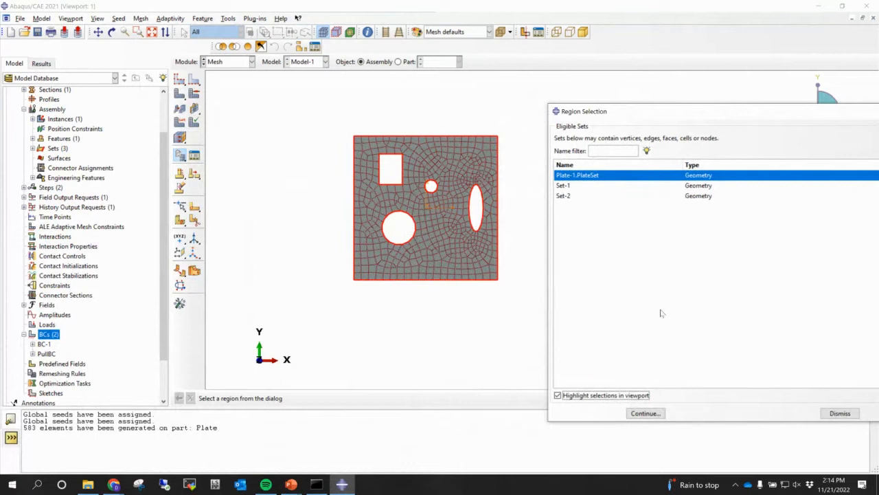
{"action": "left_click", "coordinate": [646, 412]}
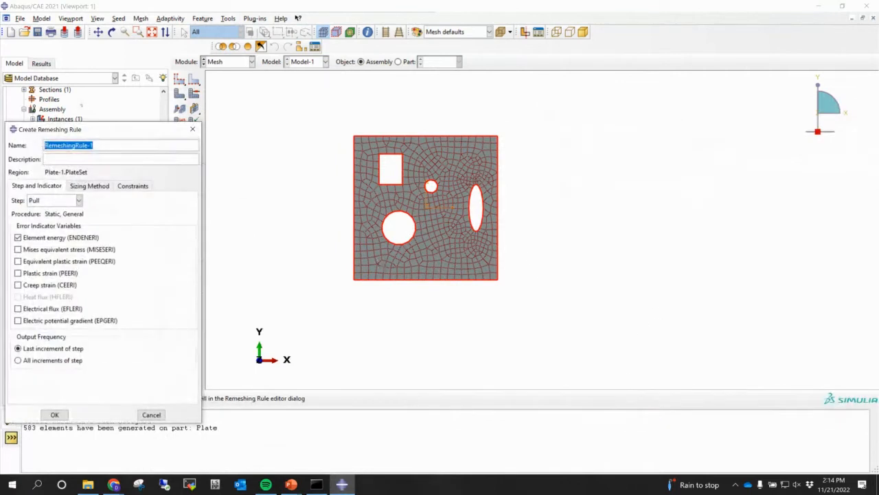
{"action": "left_click_drag", "start_coordinate": [108, 130], "coordinate": [290, 47]}
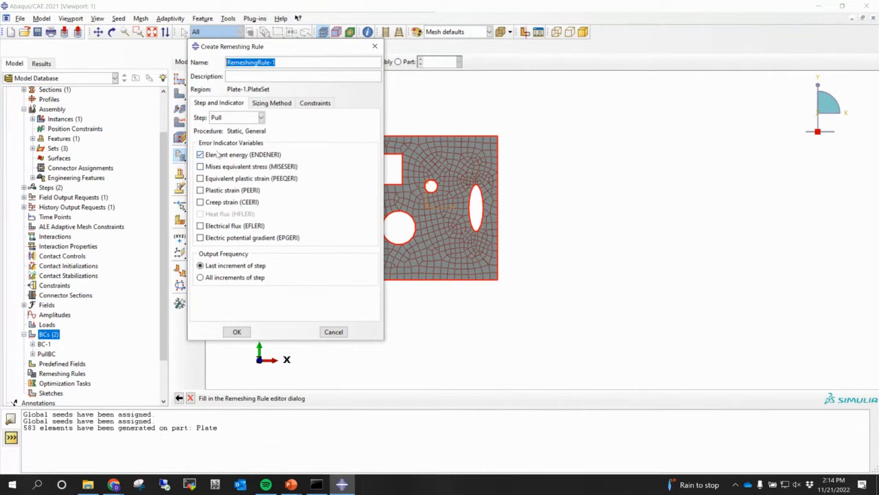
{"action": "left_click", "coordinate": [278, 105]}
{"action": "left_click", "coordinate": [314, 104]}
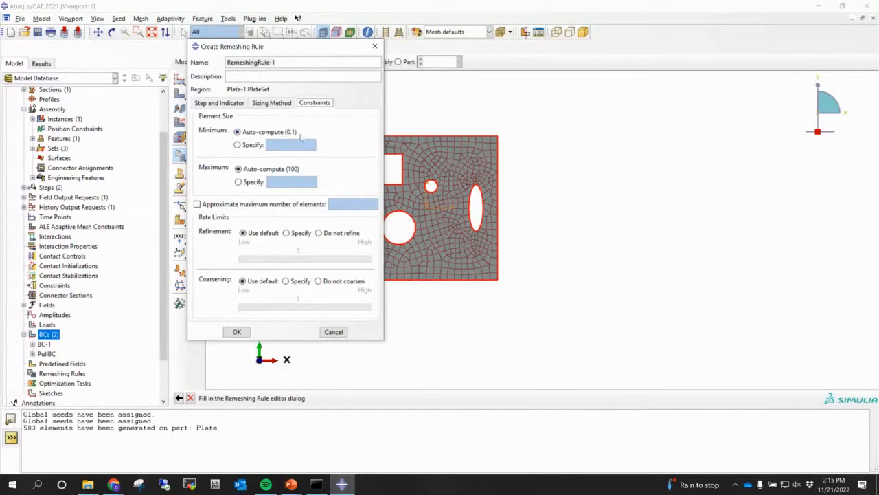
{"action": "left_click", "coordinate": [238, 145]}
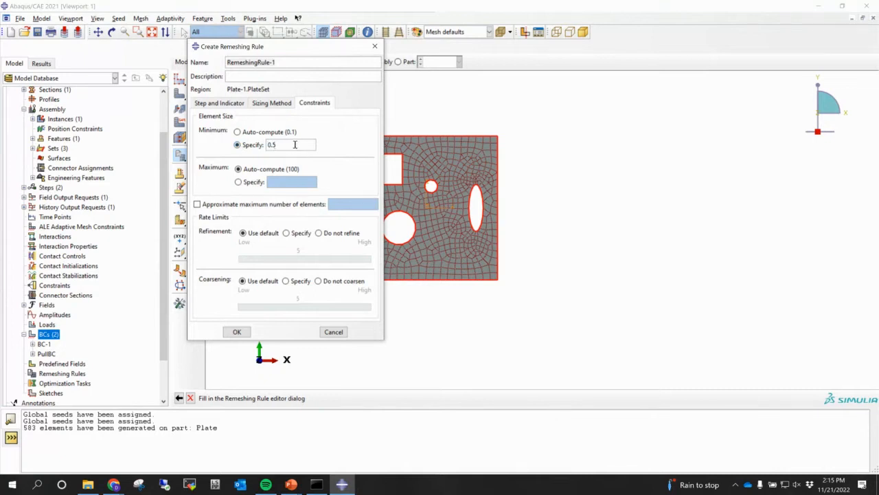
{"action": "key", "text": "BackSpace"}
{"action": "key", "text": "BackSpace"}
{"action": "key", "text": "BackSpace"}
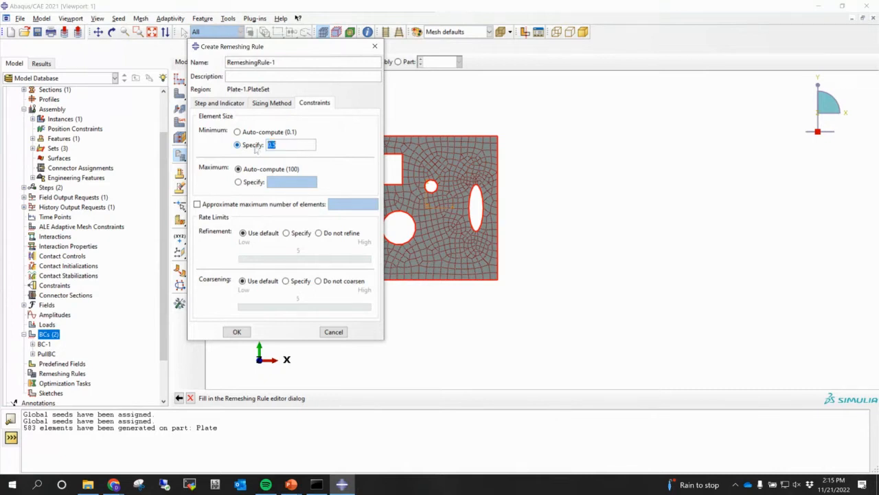
{"action": "left_click", "coordinate": [238, 132]}
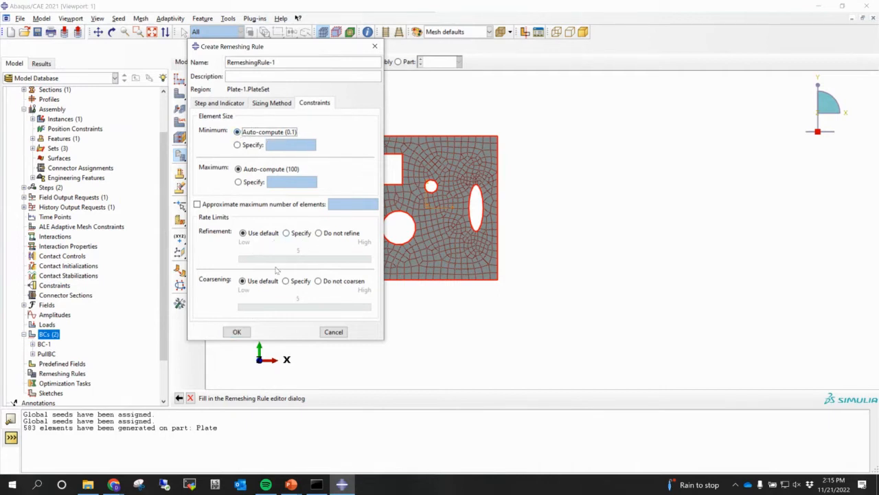
Specify a refinement rate limit moderately higher than the default and create the remeshing rule
{"action": "left_click", "coordinate": [287, 234]}
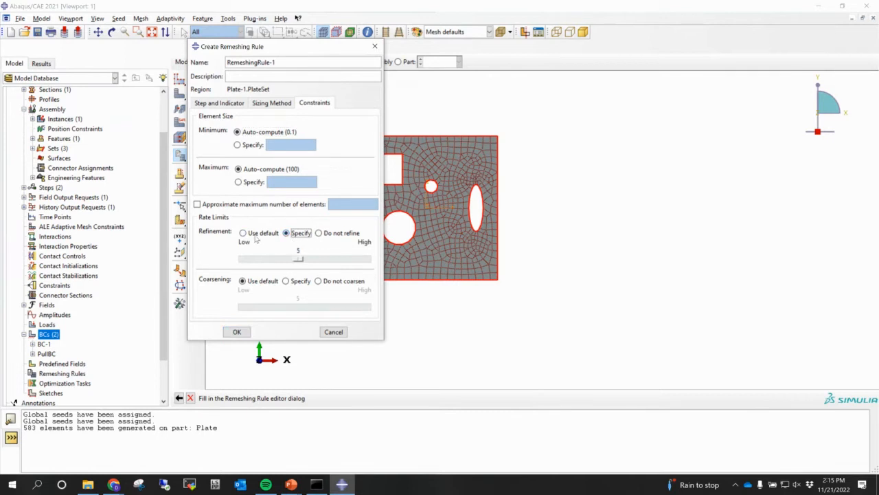
{"action": "left_click", "coordinate": [295, 257]}
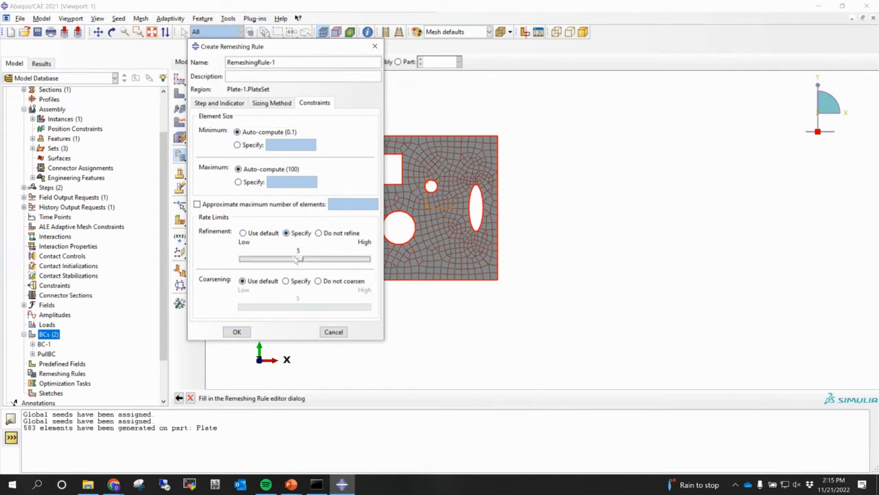
{"action": "left_click_drag", "start_coordinate": [297, 259], "coordinate": [327, 259]}
{"action": "mouse_move", "coordinate": [324, 260]}
{"action": "left_mouse_down"}
{"action": "mouse_move", "coordinate": [246, 262]}
{"action": "mouse_move", "coordinate": [365, 261]}
{"action": "mouse_move", "coordinate": [328, 261]}
{"action": "left_mouse_up"}
{"action": "left_click", "coordinate": [236, 332]}
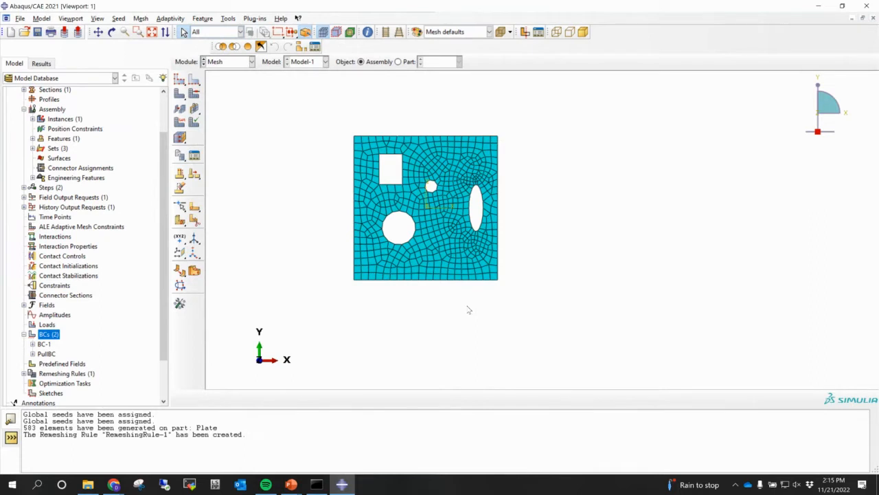
{"action": "scroll", "coordinate": [165, 339], "scroll_direction": "down", "scroll_amount": 3}
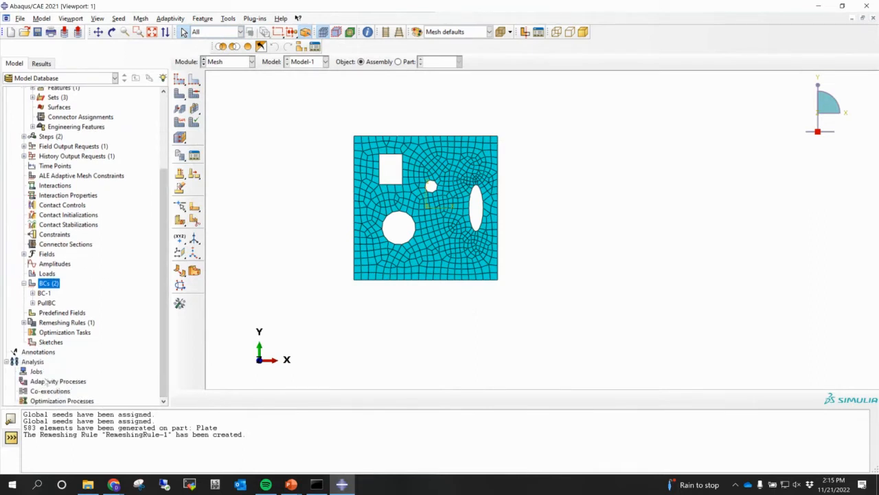
{"action": "left_click", "coordinate": [36, 371]}
{"action": "right_click", "coordinate": [39, 372]}
{"action": "left_click", "coordinate": [72, 387]}
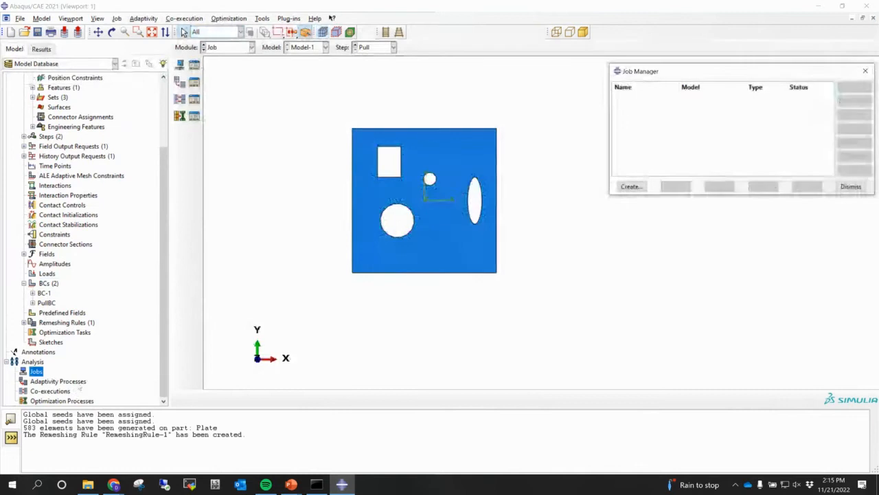
{"action": "left_click", "coordinate": [866, 71]}
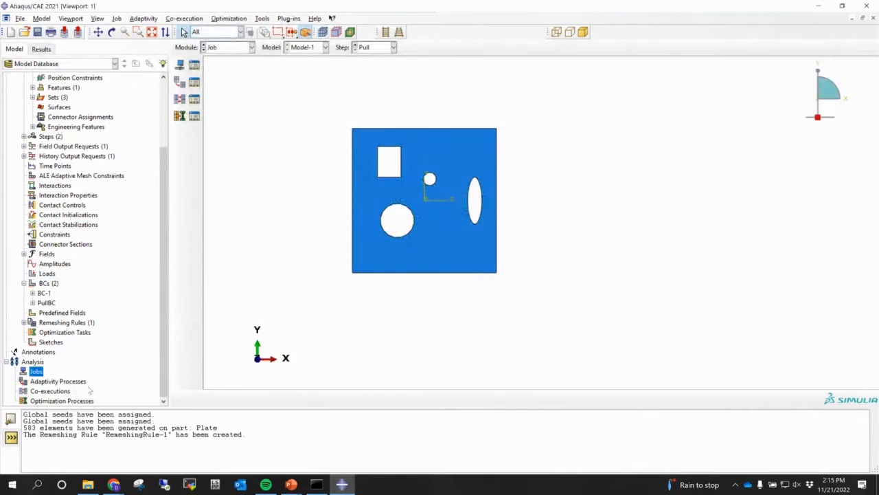
Create an analysis job named PlateCoarse for Model-1 with the default full-analysis settings
{"action": "right_click", "coordinate": [37, 370]}
{"action": "left_click", "coordinate": [72, 396]}
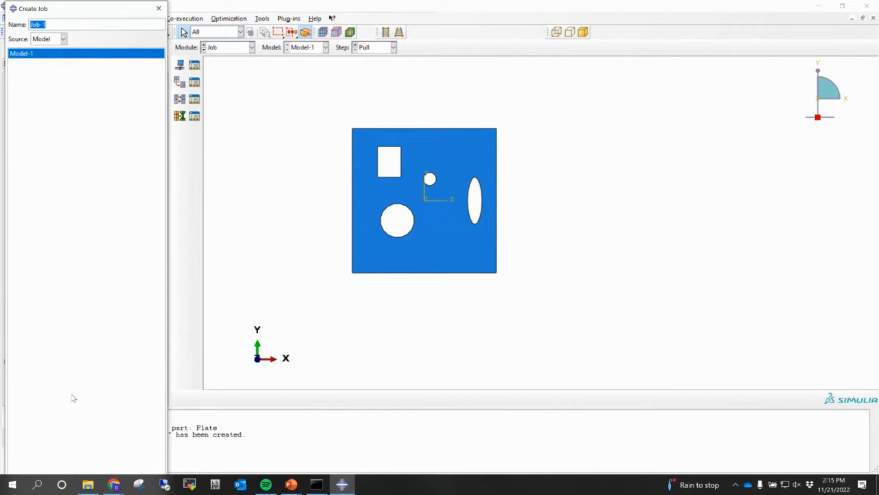
{"action": "type", "text": "PlateCoarse"}
{"action": "left_click_drag", "start_coordinate": [110, 10], "coordinate": [309, 11]}
{"action": "left_click", "coordinate": [241, 456]}
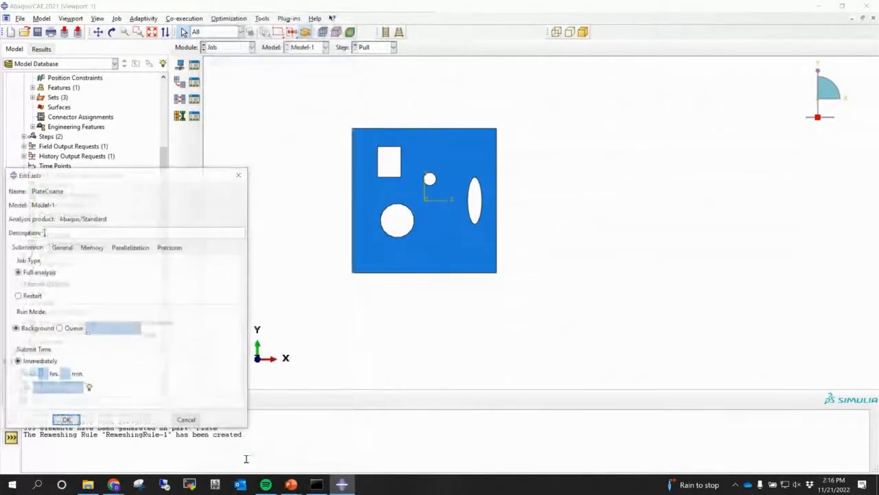
{"action": "left_click", "coordinate": [66, 420]}
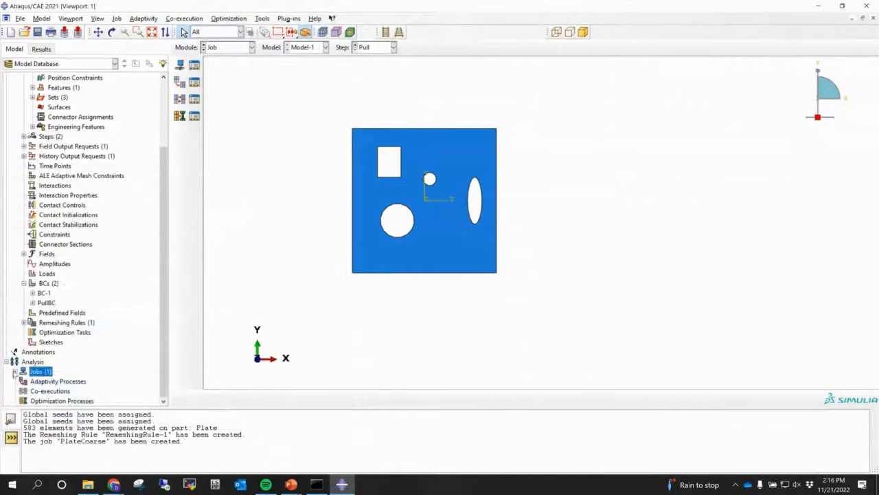
Write the input file for the PlateCoarse job
{"action": "left_click", "coordinate": [15, 371]}
{"action": "left_click", "coordinate": [48, 382]}
{"action": "right_click", "coordinate": [53, 382]}
{"action": "left_click", "coordinate": [74, 393]}
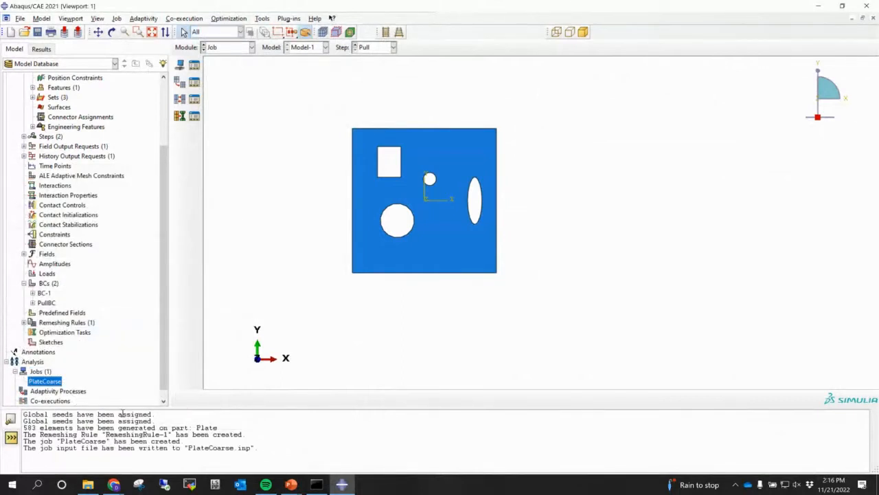
Launch a Windows Command Prompt
{"action": "left_click", "coordinate": [38, 484]}
{"action": "type", "text": "cmd"}
{"action": "key", "text": "Return"}
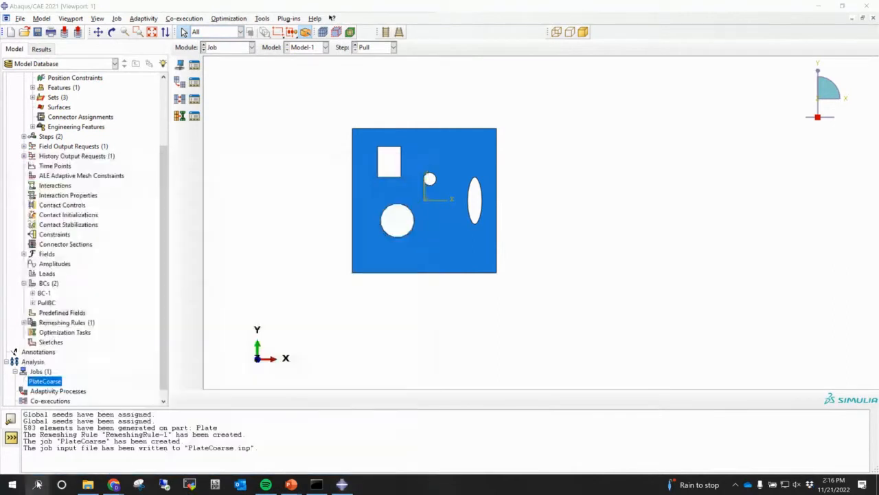
Copy the ClassMaterial folder path from File Explorer and switch to the new Command Prompt window
{"action": "left_click", "coordinate": [88, 485]}
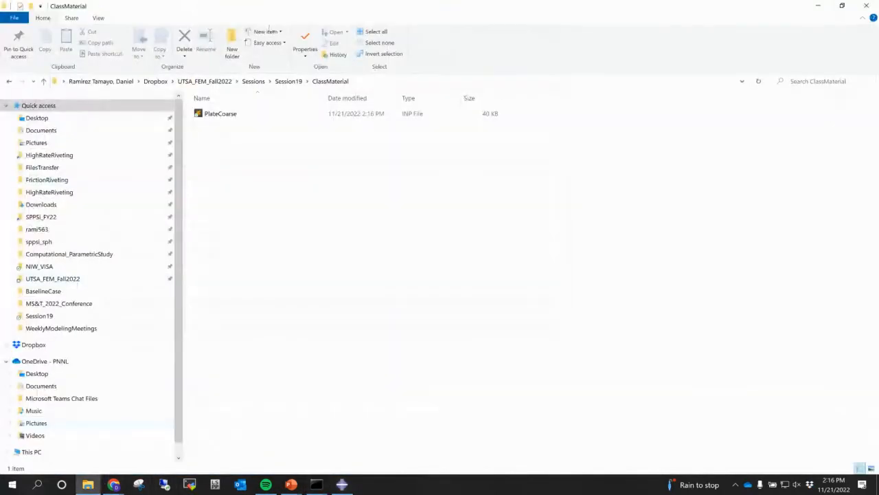
{"action": "left_click", "coordinate": [385, 79]}
{"action": "key", "text": "ctrl+c"}
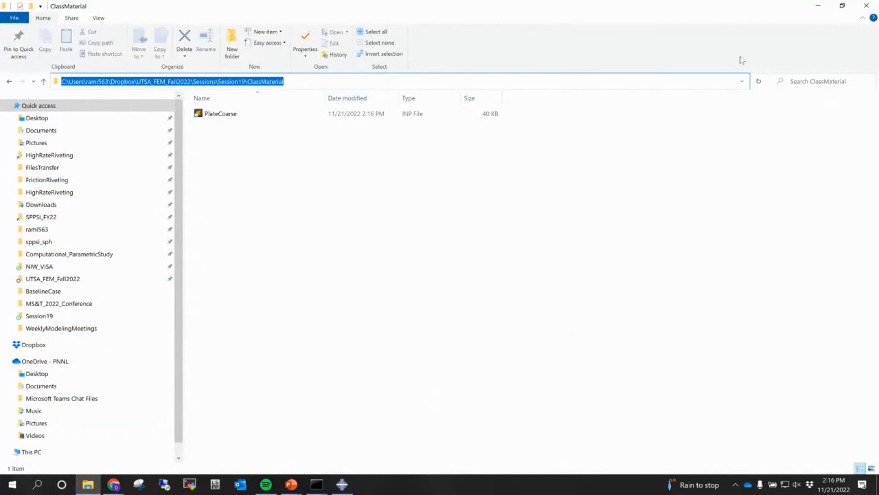
{"action": "left_click", "coordinate": [316, 485]}
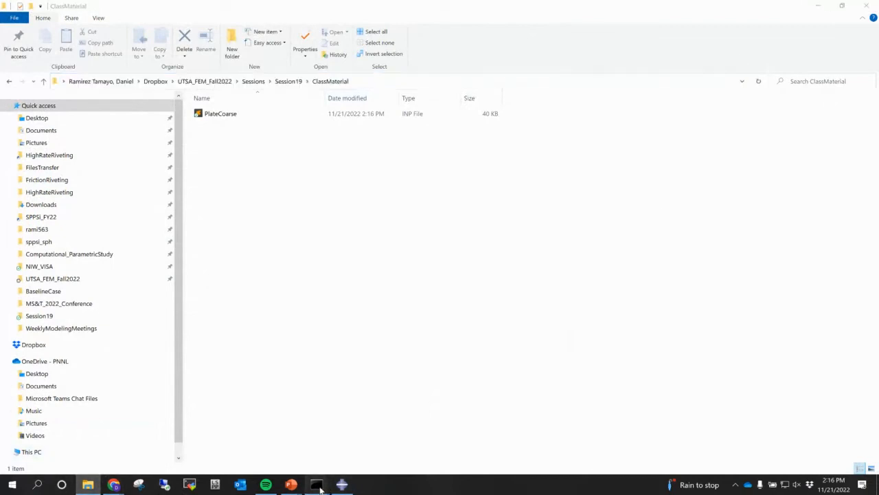
{"action": "left_click", "coordinate": [356, 453]}
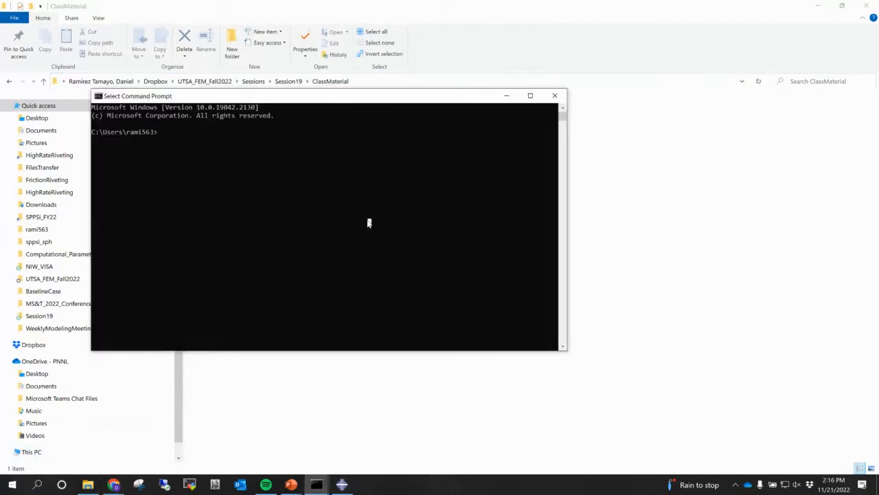
Change the Command Prompt's working directory to the copied ClassMaterial folder path
{"action": "type", "text": "cv"}
{"action": "key", "text": "ctrl+v"}
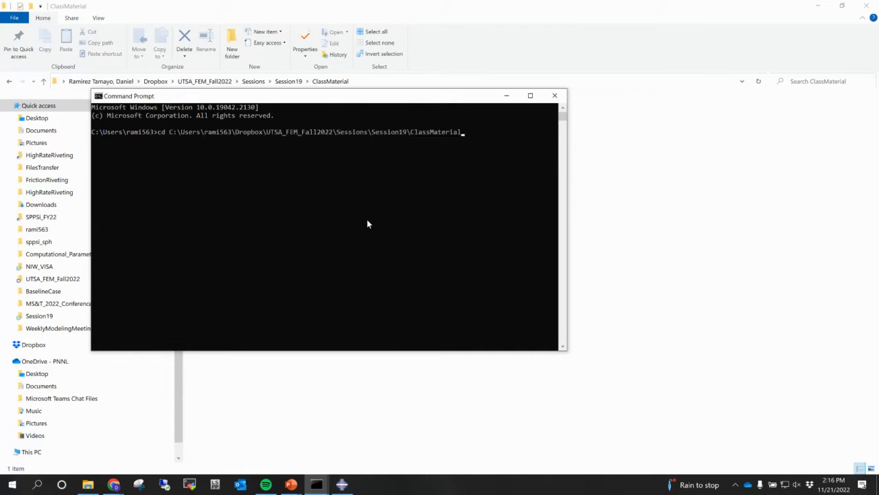
{"action": "key", "text": "Return"}
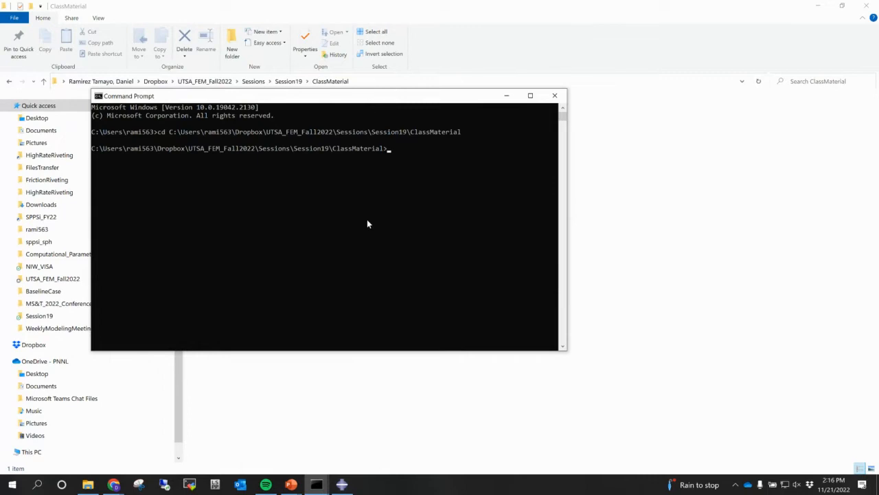
Run the PlateCoarse job interactively on 16 CPUs with the command abaqus job=PlateCoarse cpus=16 int
{"action": "type", "text": "abaqus job=PlateCoarse cpus=1"}
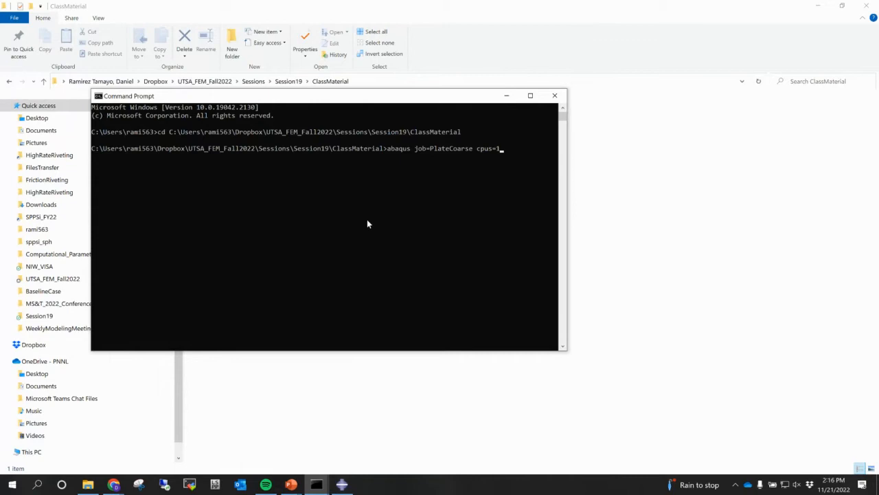
{"action": "type", "text": "6 int"}
{"action": "key", "text": "Return"}
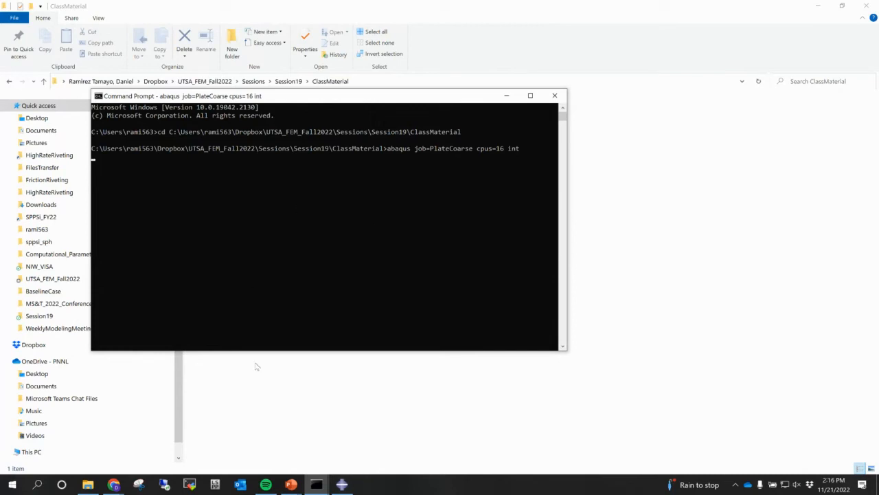
Switch to the Session19 presentation in PowerPoint and insert a Title Only slide after slide 2
{"action": "left_click", "coordinate": [291, 485]}
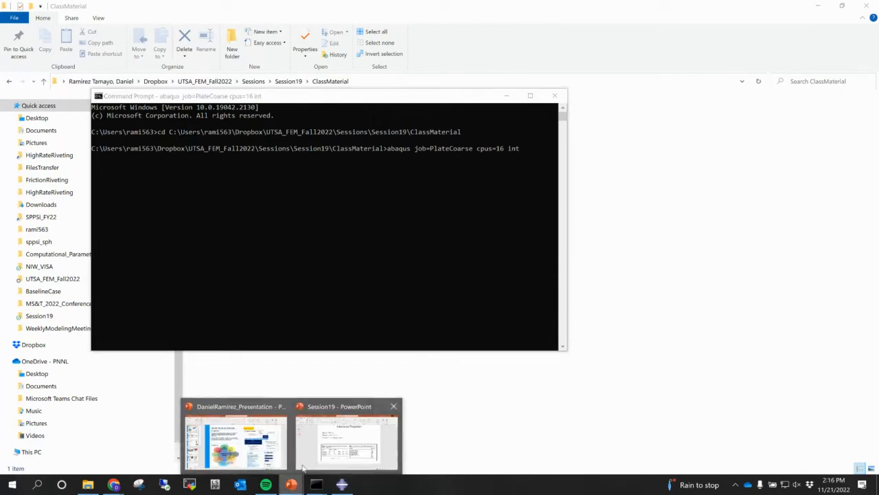
{"action": "left_click", "coordinate": [383, 452]}
{"action": "left_click", "coordinate": [27, 125]}
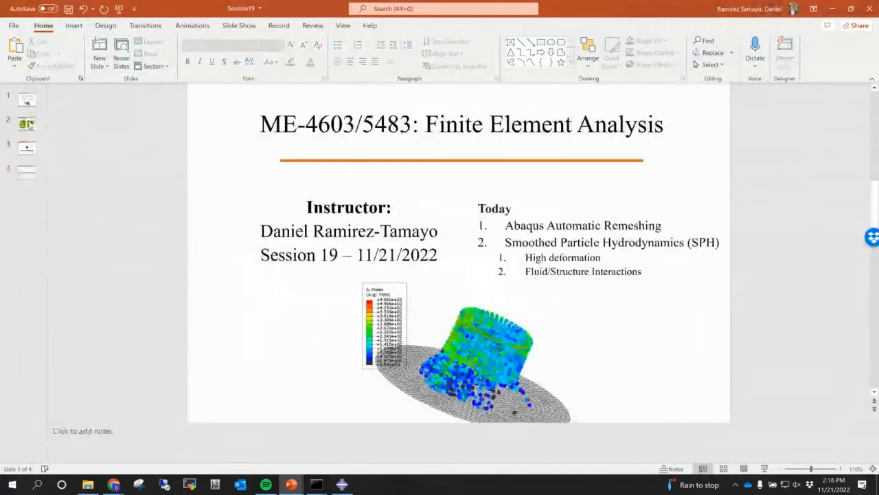
{"action": "left_click", "coordinate": [29, 135]}
{"action": "left_click", "coordinate": [100, 67]}
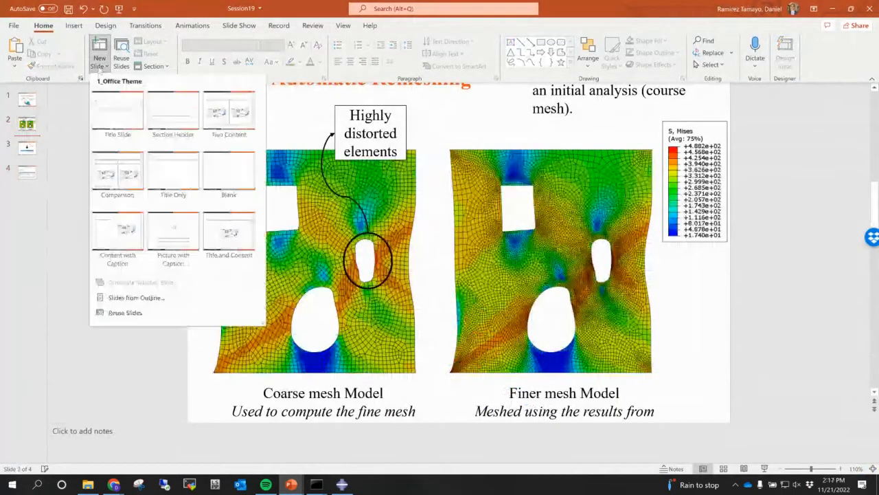
{"action": "left_click", "coordinate": [187, 177]}
Title the new slide "Comparison"
{"action": "left_click", "coordinate": [284, 122]}
{"action": "type", "text": "Com"}
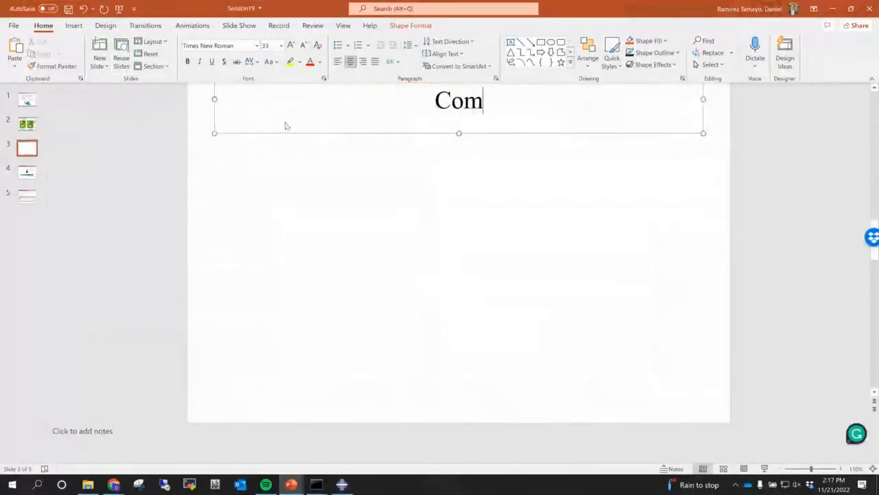
{"action": "type", "text": "parsion"}
{"action": "key", "text": "BackSpace"}
{"action": "key", "text": "BackSpace"}
{"action": "key", "text": "BackSpace"}
{"action": "key", "text": "BackSpace"}
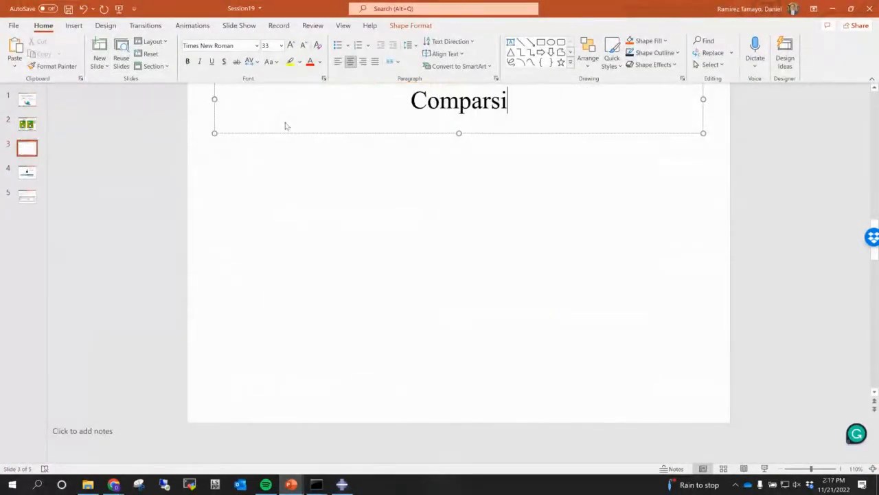
{"action": "type", "text": "ison"}
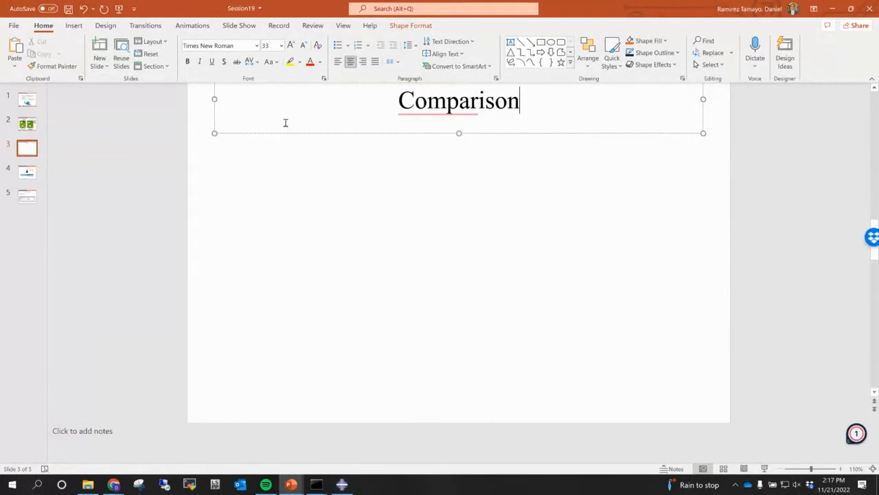
{"action": "left_click", "coordinate": [322, 220]}
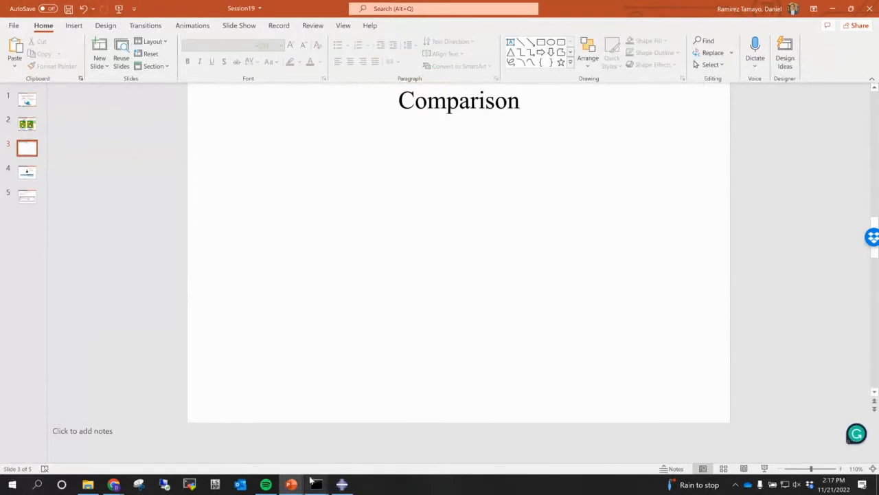
Check the PlateCoarse run's progress in the Command Prompt and return to Abaqus/CAE
{"action": "left_click", "coordinate": [342, 485]}
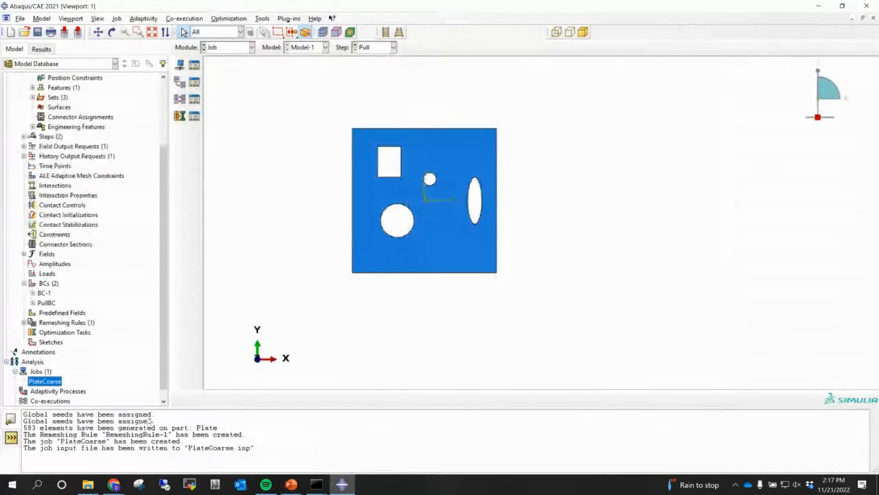
{"action": "mouse_move", "coordinate": [342, 481]}
{"action": "left_click", "coordinate": [342, 465]}
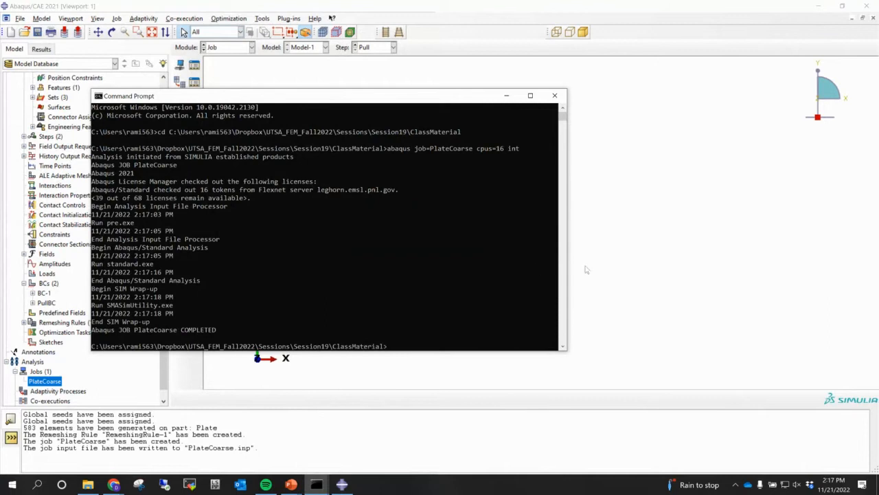
{"action": "left_click", "coordinate": [623, 270]}
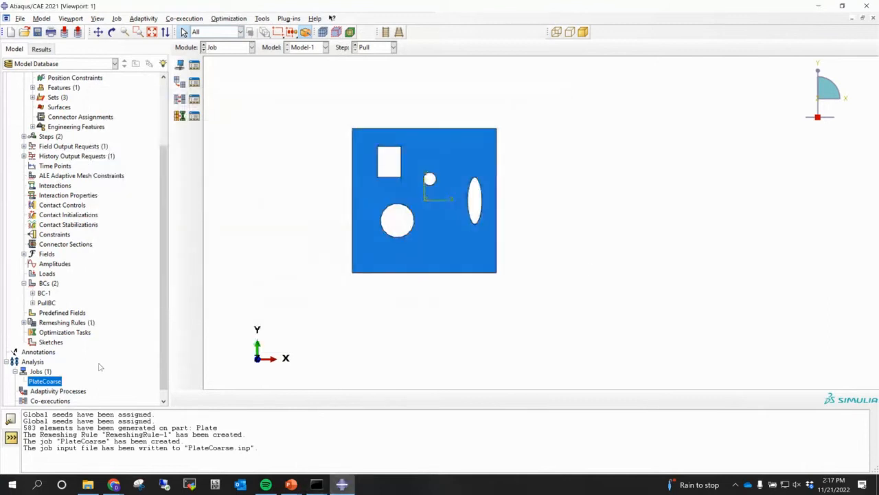
Open the PlateCoarse job results and plot the Mises stress contours on the deformed plate
{"action": "right_click", "coordinate": [45, 382]}
{"action": "left_click", "coordinate": [74, 445]}
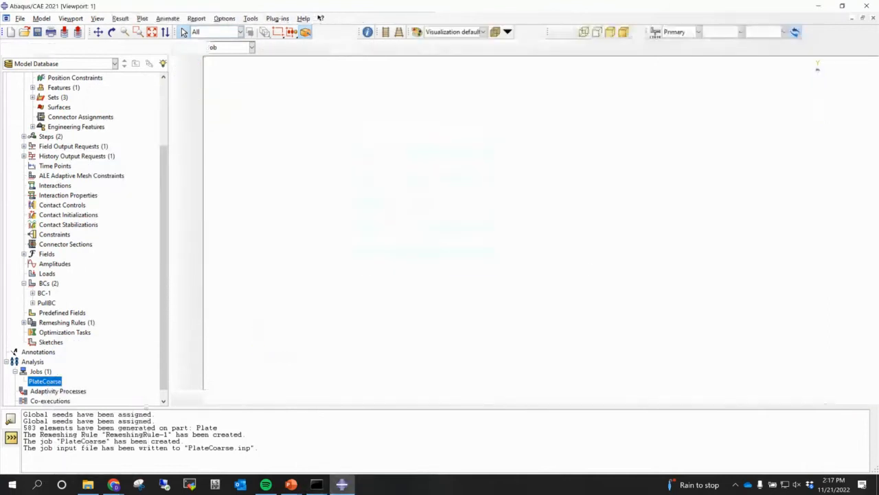
{"action": "left_click", "coordinate": [180, 129]}
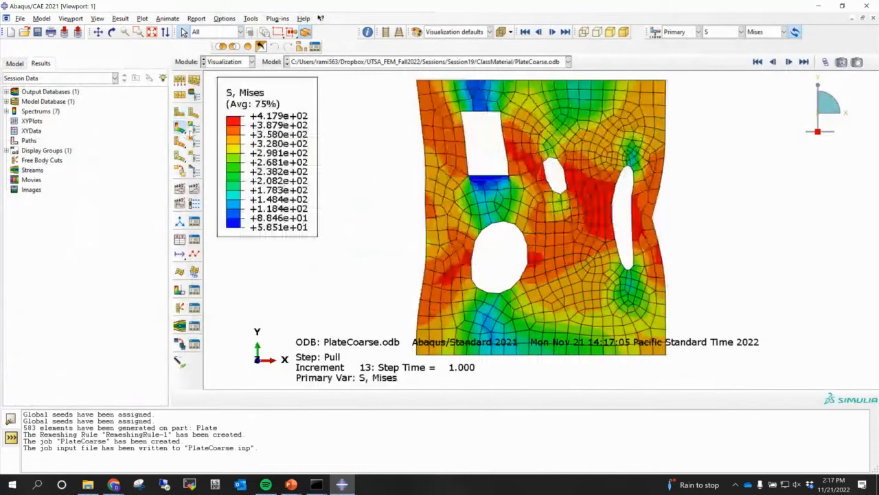
{"action": "scroll", "coordinate": [434, 165], "scroll_direction": "down", "scroll_amount": 2}
{"action": "middle_click_drag", "start_coordinate": [437, 171], "coordinate": [376, 171], "text": "ctrl+alt"}
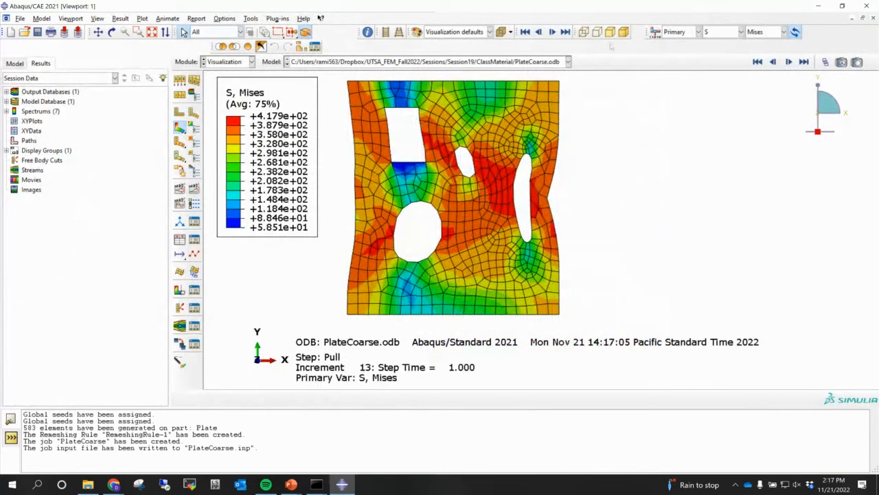
Examine the plate's strain E contours and its equivalent plastic strain PEEQ contours
{"action": "left_click", "coordinate": [740, 32]}
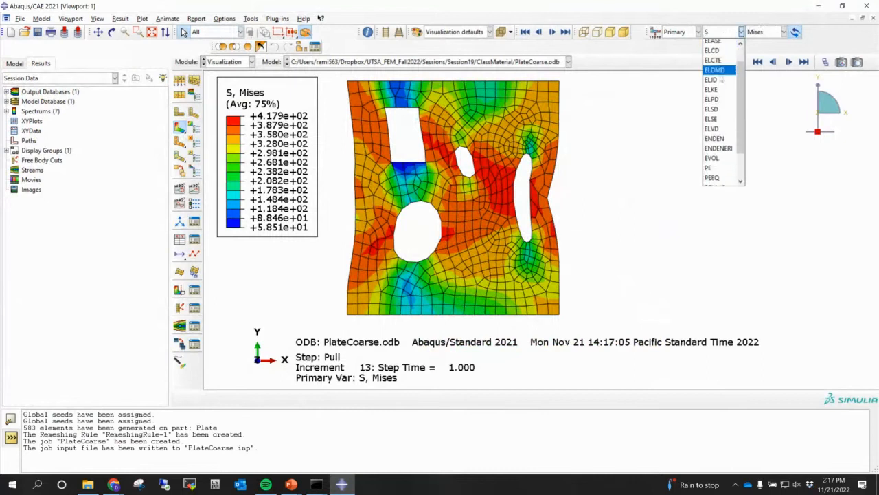
{"action": "scroll", "coordinate": [722, 80], "scroll_direction": "up", "scroll_amount": 3}
{"action": "left_click", "coordinate": [715, 49]}
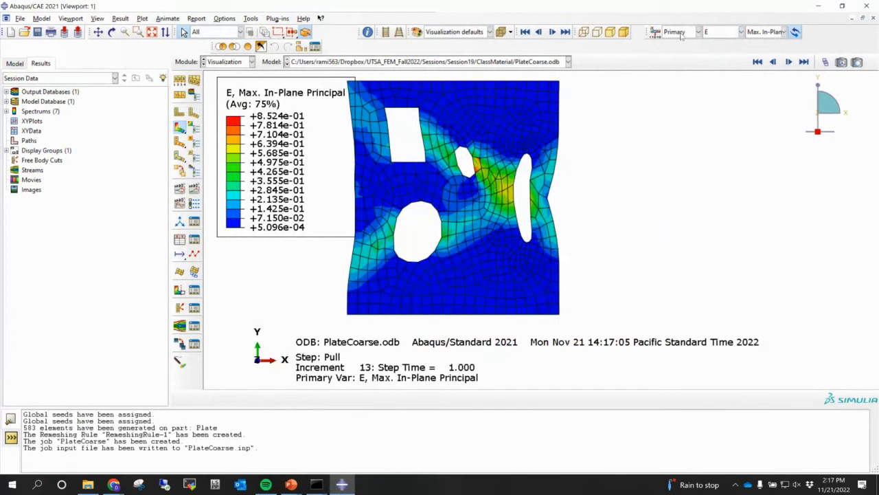
{"action": "left_click", "coordinate": [723, 32]}
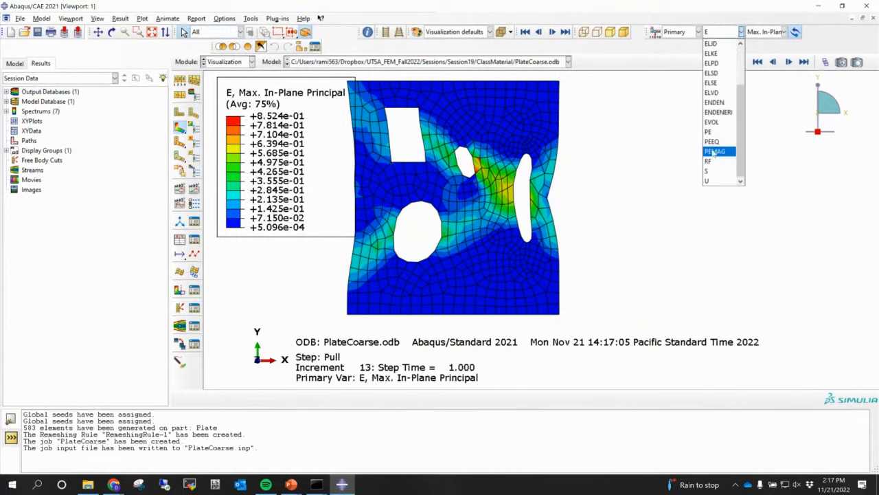
{"action": "left_click", "coordinate": [712, 142]}
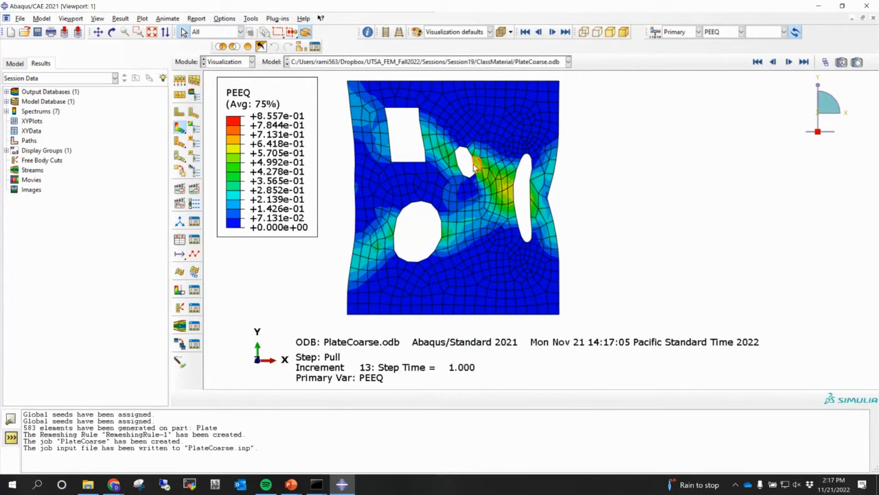
Set the contour variable back to S, Mises for the deformed plate
{"action": "left_click", "coordinate": [726, 36]}
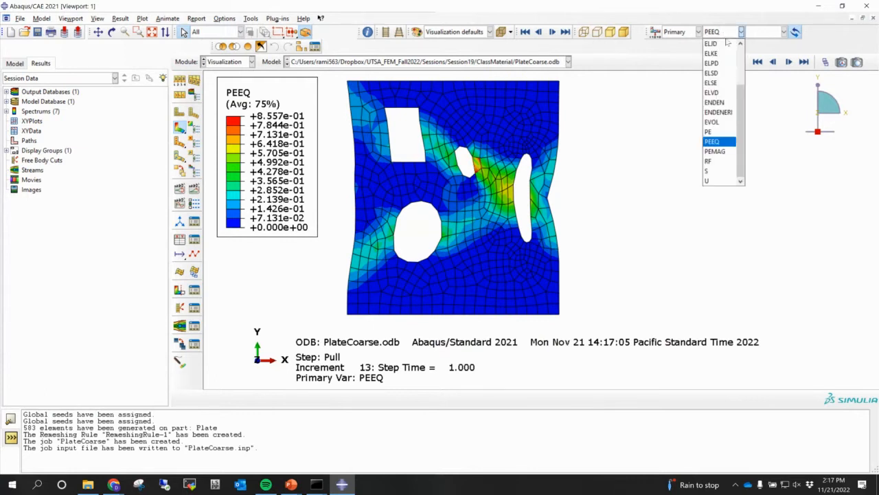
{"action": "left_click", "coordinate": [722, 171]}
{"action": "scroll", "coordinate": [479, 177], "scroll_direction": "down", "scroll_amount": 1}
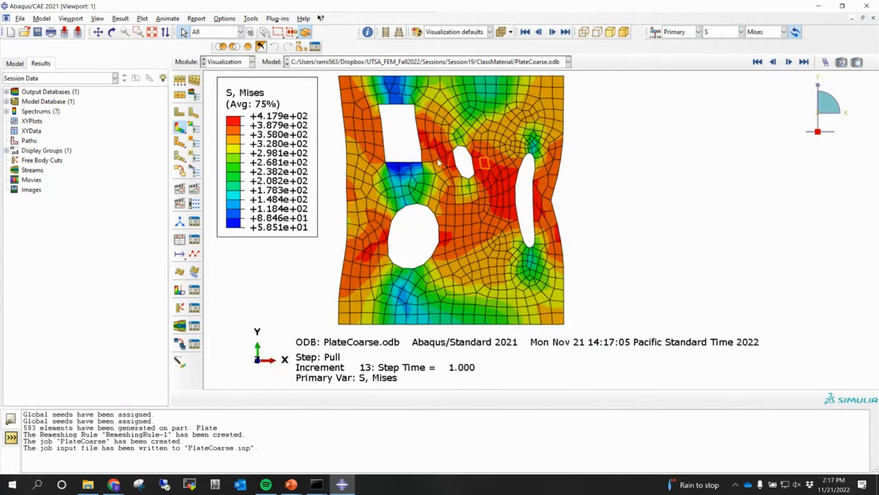
{"action": "middle_click_drag", "start_coordinate": [440, 157], "coordinate": [431, 157], "text": "ctrl+alt"}
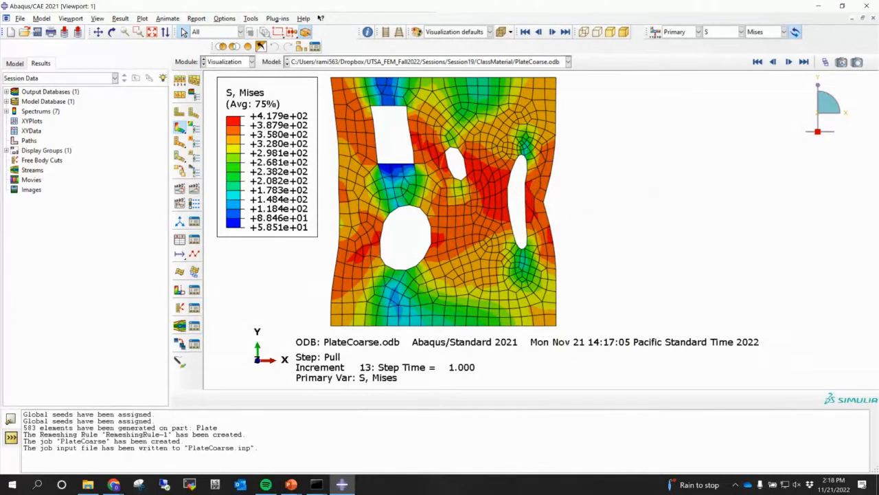
{"action": "left_click", "coordinate": [24, 63]}
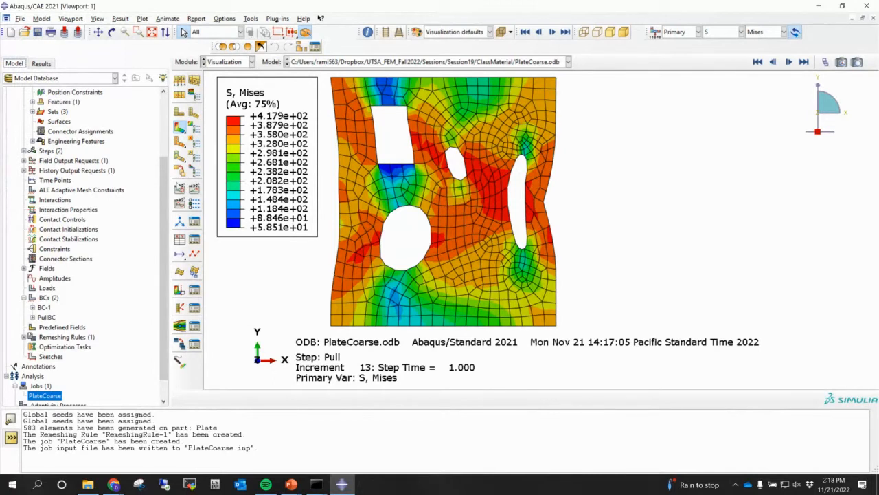
{"action": "left_click_drag", "start_coordinate": [163, 187], "coordinate": [164, 125]}
{"action": "left_click", "coordinate": [241, 62]}
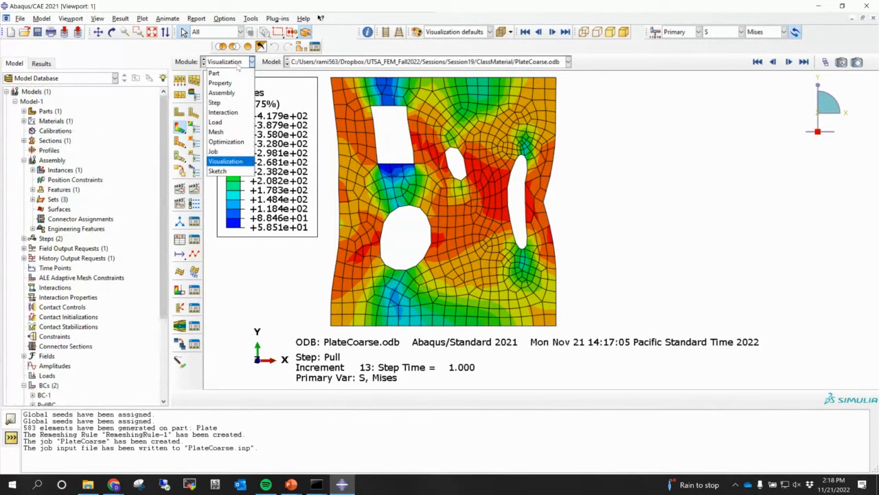
{"action": "left_click", "coordinate": [725, 197]}
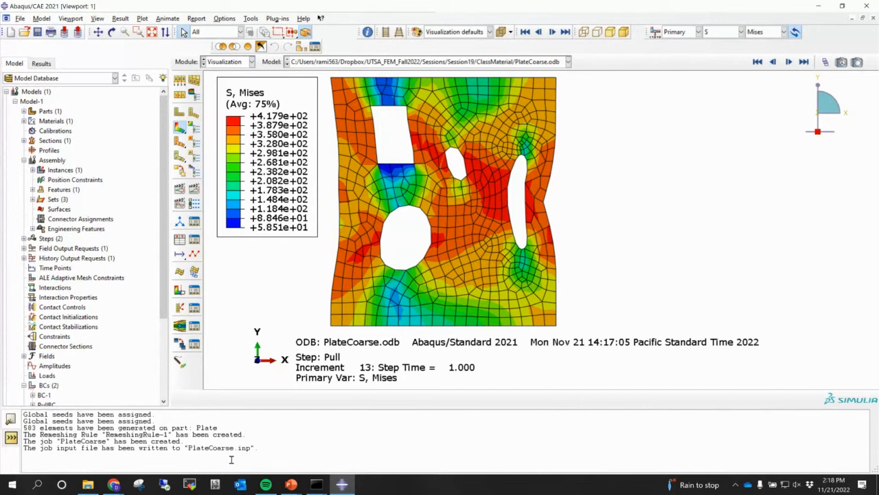
Capture the Mises stress plot and its legend as a rectangular snip with Snipping Tool
{"action": "left_click", "coordinate": [138, 484]}
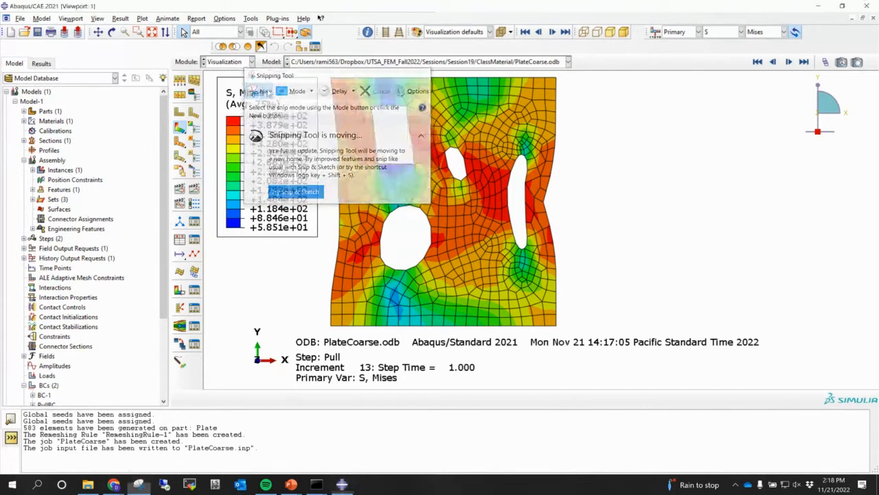
{"action": "left_click", "coordinate": [263, 91]}
{"action": "left_click_drag", "start_coordinate": [215, 73], "coordinate": [591, 344]}
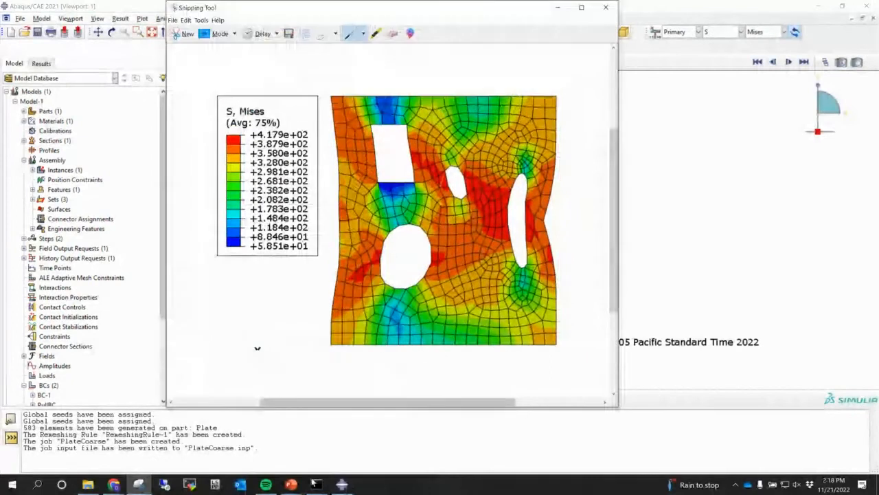
Place the captured stress plot on the Comparison slide in PowerPoint, shrink it to about 4.64 by 6.19 inches, and move it higher
{"action": "left_click", "coordinate": [291, 484]}
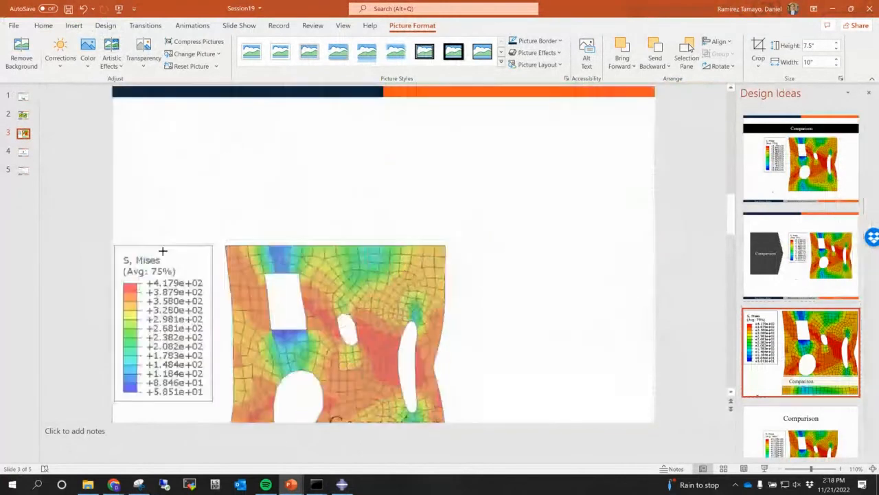
{"action": "left_click_drag", "start_coordinate": [163, 250], "coordinate": [163, 251]}
{"action": "left_click_drag", "start_coordinate": [211, 276], "coordinate": [226, 178]}
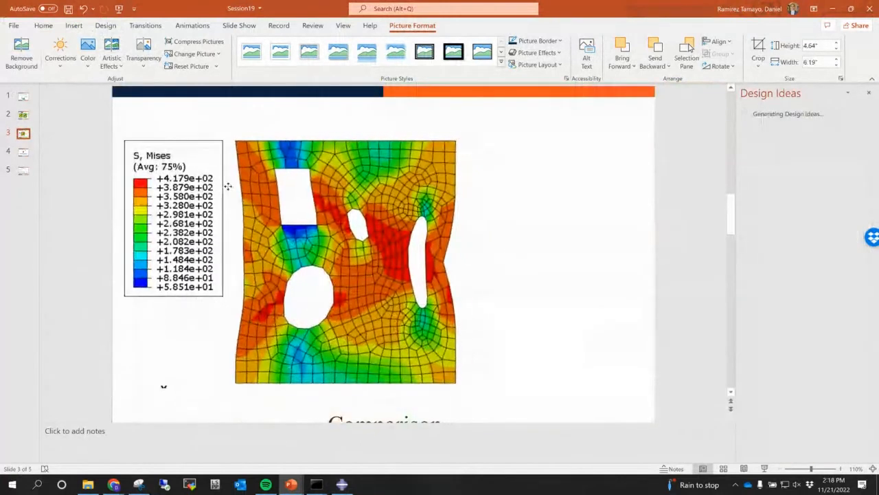
Move the Comparison text box slightly lower on the slide and replace its text with "Coarse"
{"action": "left_click", "coordinate": [433, 420]}
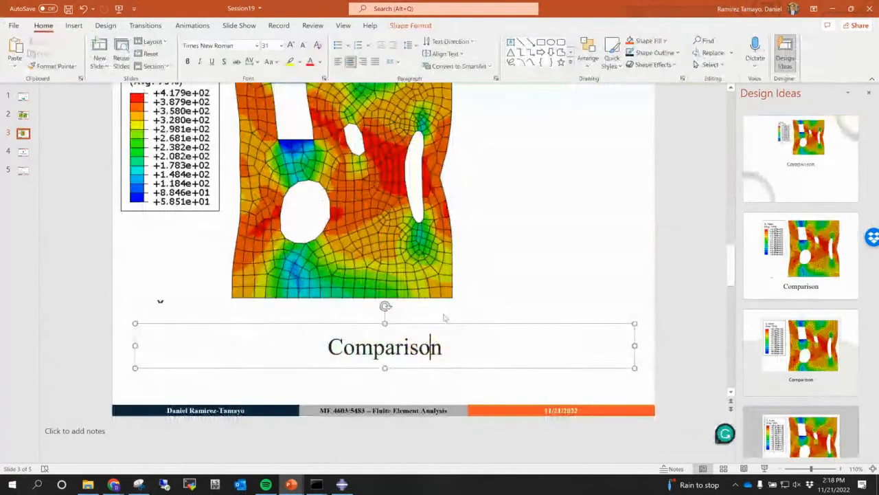
{"action": "key", "text": "ctrl+a"}
{"action": "left_click_drag", "start_coordinate": [445, 320], "coordinate": [446, 340]}
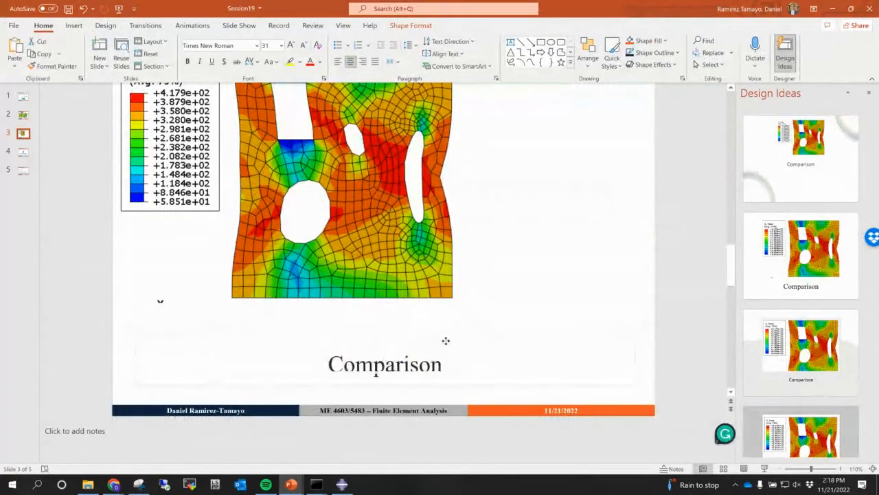
{"action": "left_click", "coordinate": [428, 350]}
{"action": "double_click", "coordinate": [426, 351]}
{"action": "type", "text": "C"}
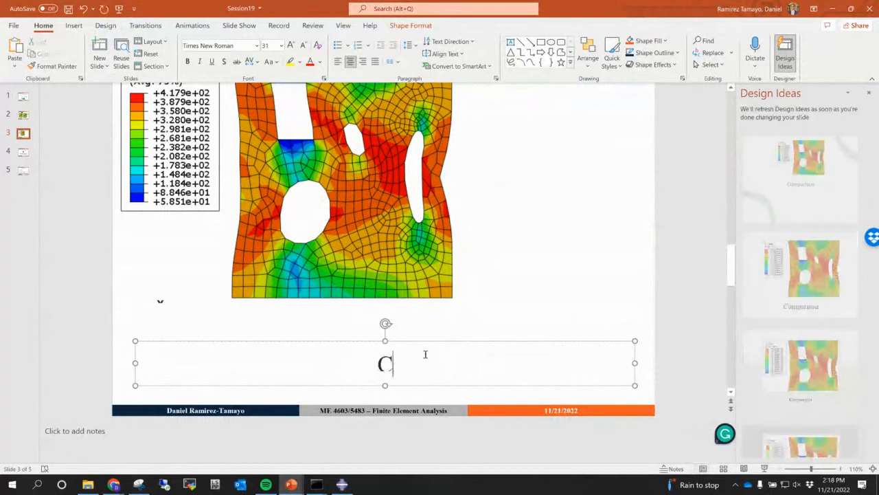
{"action": "type", "text": "oarse"}
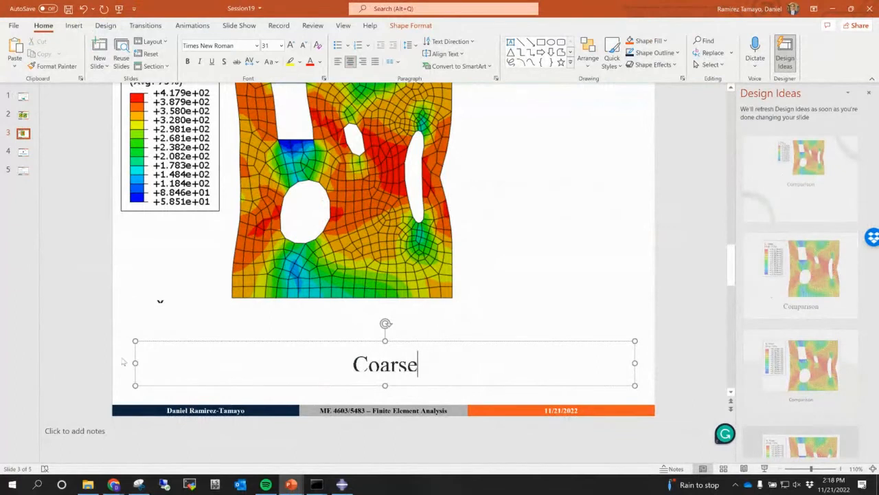
Narrow the Coarse text box, place it beneath the stress plot, then shrink the plot image and move it lower above the caption
{"action": "left_click_drag", "start_coordinate": [136, 362], "coordinate": [415, 363]}
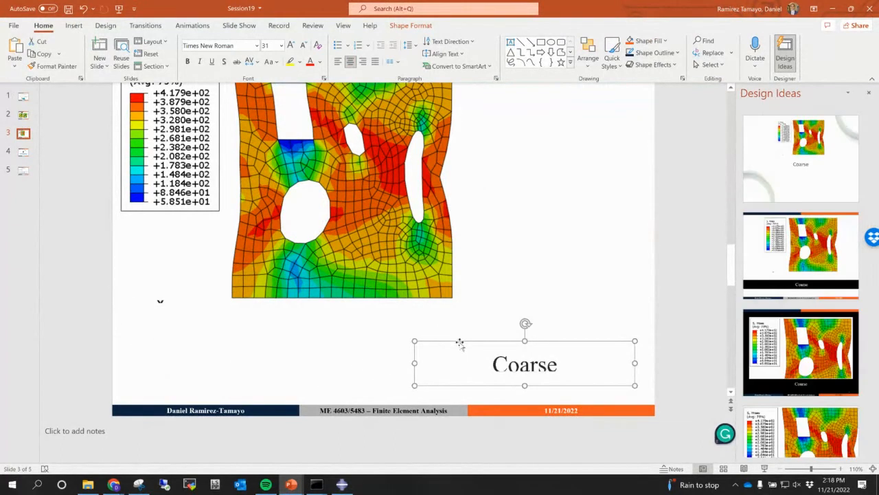
{"action": "left_click_drag", "start_coordinate": [460, 344], "coordinate": [209, 326]}
{"action": "left_click", "coordinate": [422, 253]}
{"action": "left_click_drag", "start_coordinate": [454, 301], "coordinate": [372, 256]}
{"action": "left_click_drag", "start_coordinate": [300, 233], "coordinate": [300, 276]}
{"action": "left_click", "coordinate": [536, 259]}
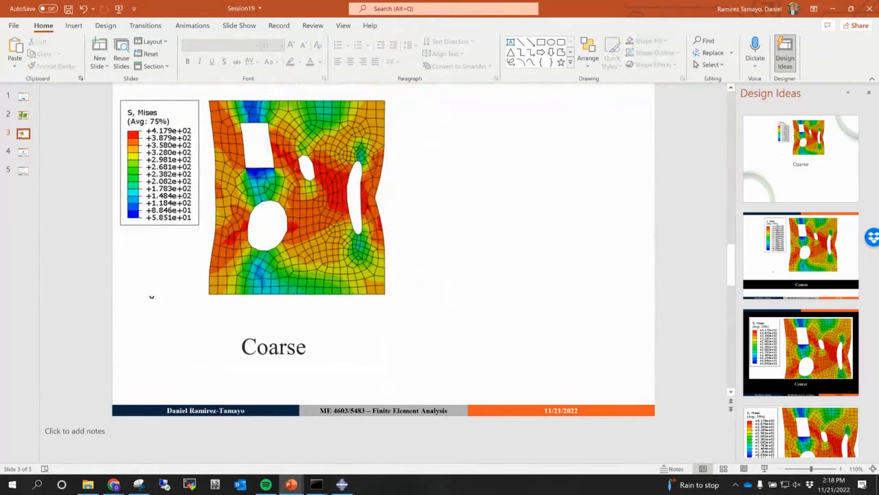
Switch to Abaqus/CAE and open Manual Adaptive Remesh for the plate assembly in the Mesh module
{"action": "left_click", "coordinate": [342, 484]}
{"action": "left_click", "coordinate": [227, 62]}
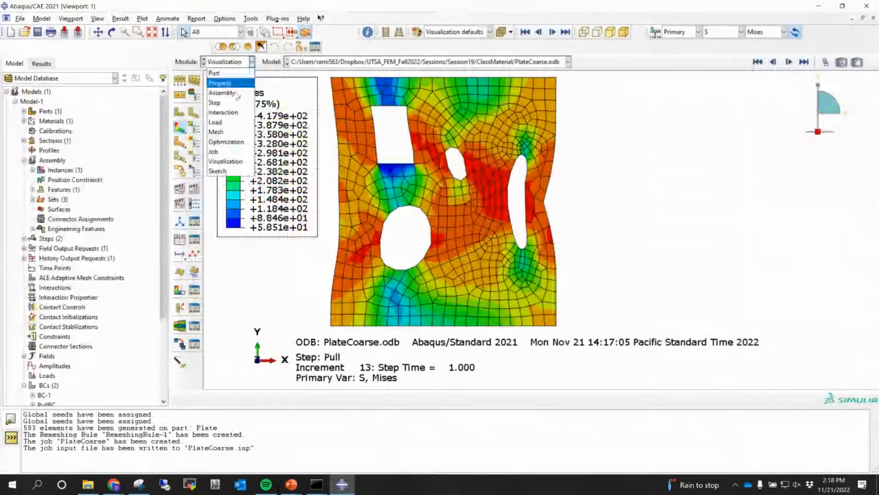
{"action": "left_click", "coordinate": [219, 131]}
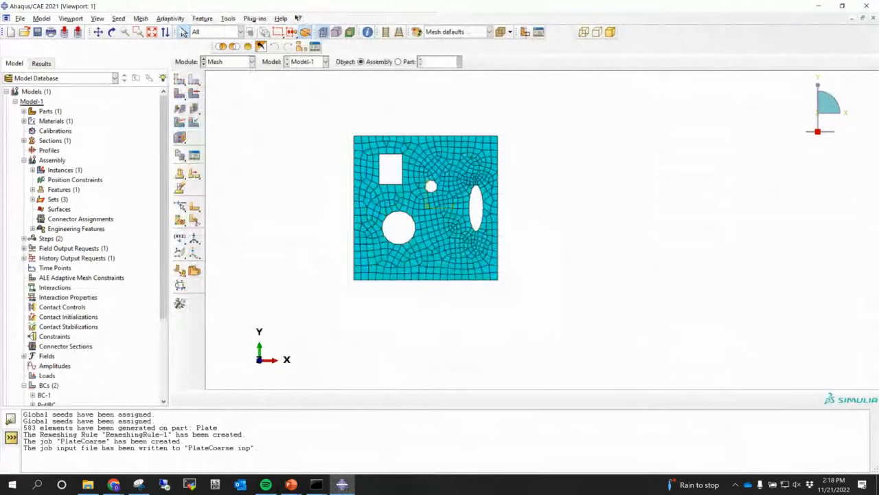
{"action": "left_click", "coordinate": [171, 18]}
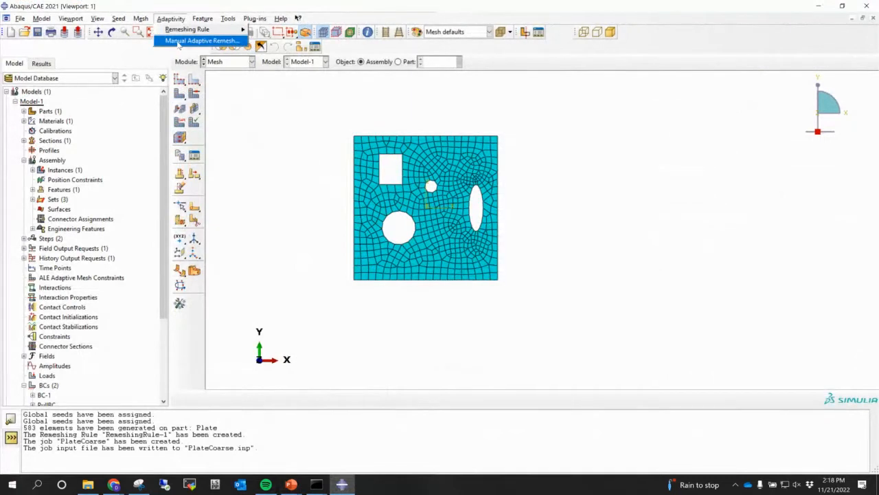
{"action": "left_click", "coordinate": [178, 41]}
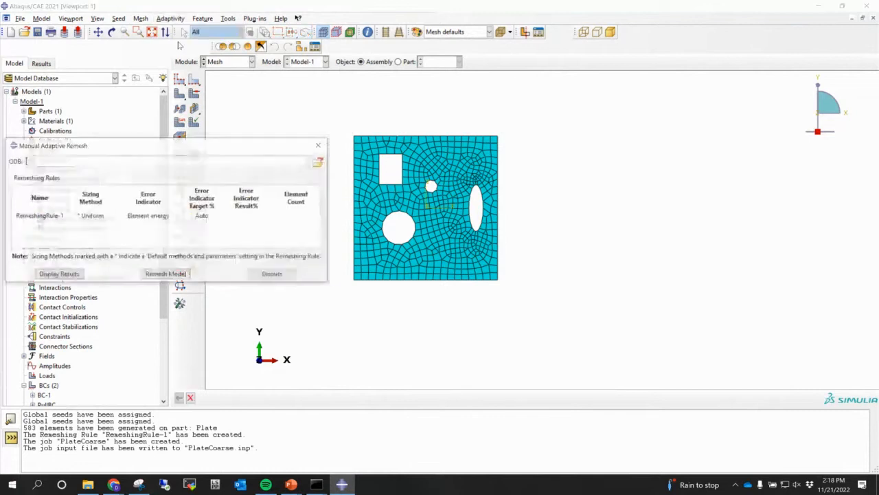
{"action": "left_click_drag", "start_coordinate": [101, 143], "coordinate": [219, 88]}
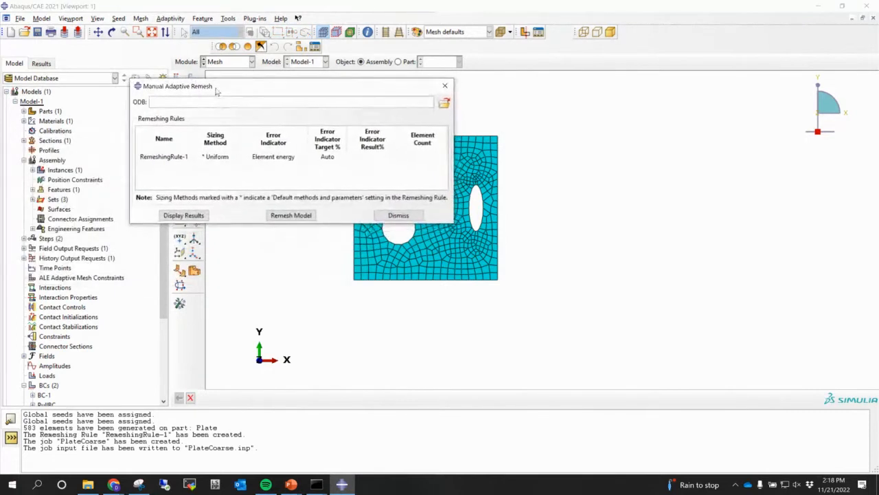
Select PlateCoarse.odb as the output database for the manual adaptive remesh and display the error results for RemeshingRule-1
{"action": "left_click", "coordinate": [445, 104]}
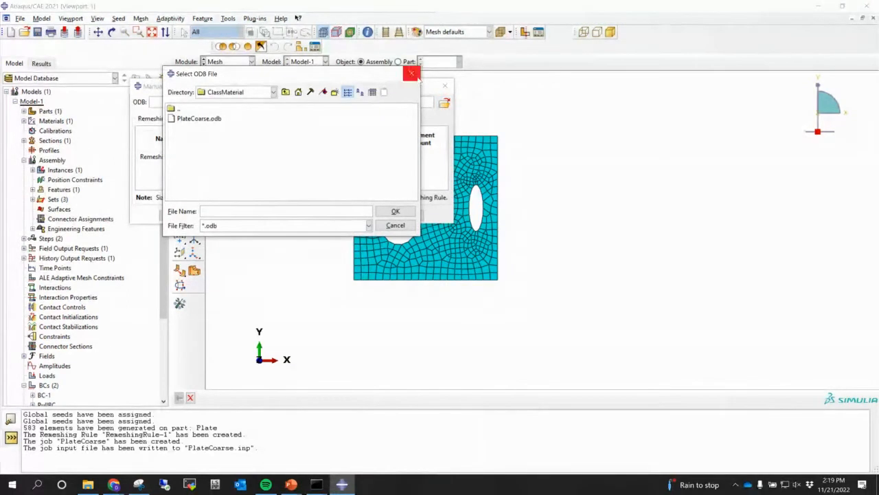
{"action": "left_click", "coordinate": [411, 73]}
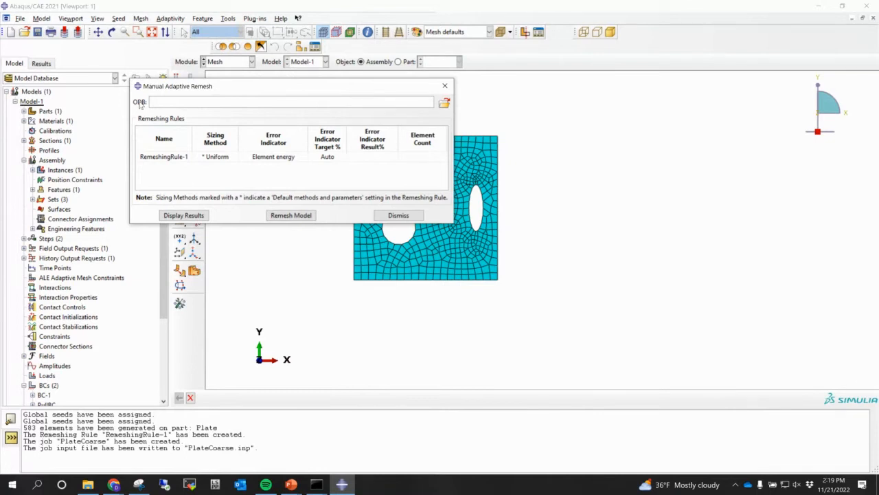
{"action": "left_click", "coordinate": [444, 102]}
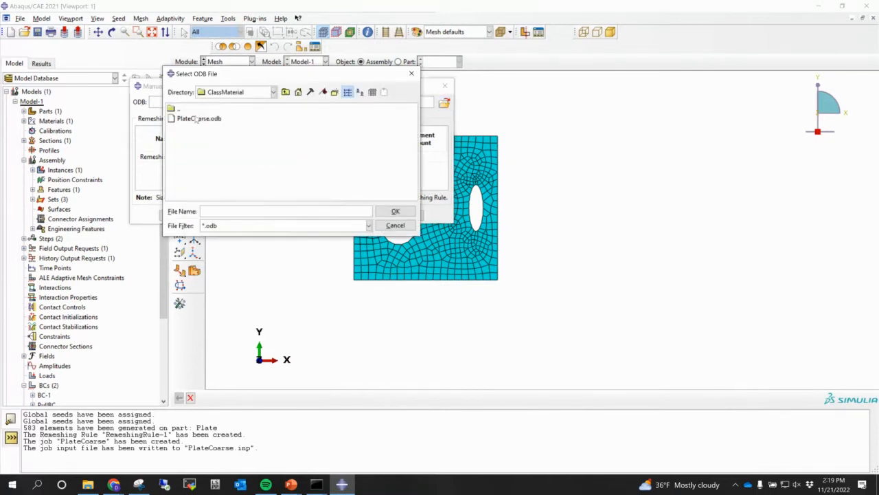
{"action": "double_click", "coordinate": [199, 119]}
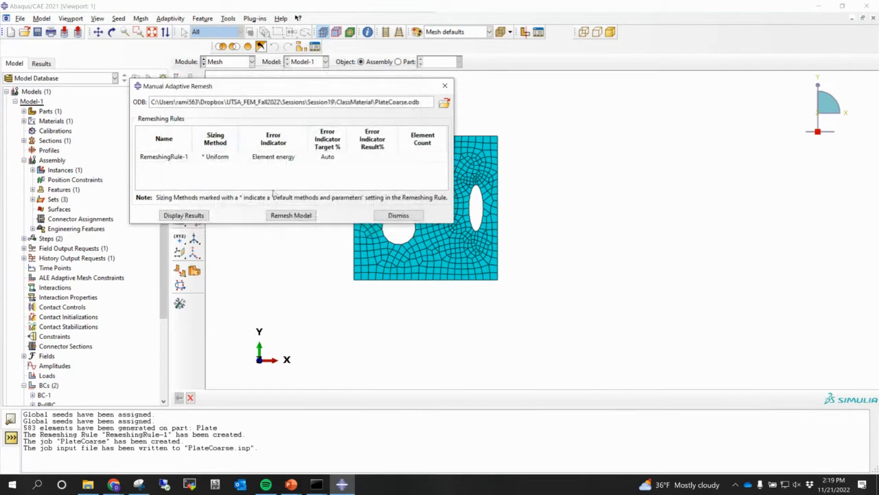
{"action": "left_click", "coordinate": [182, 216]}
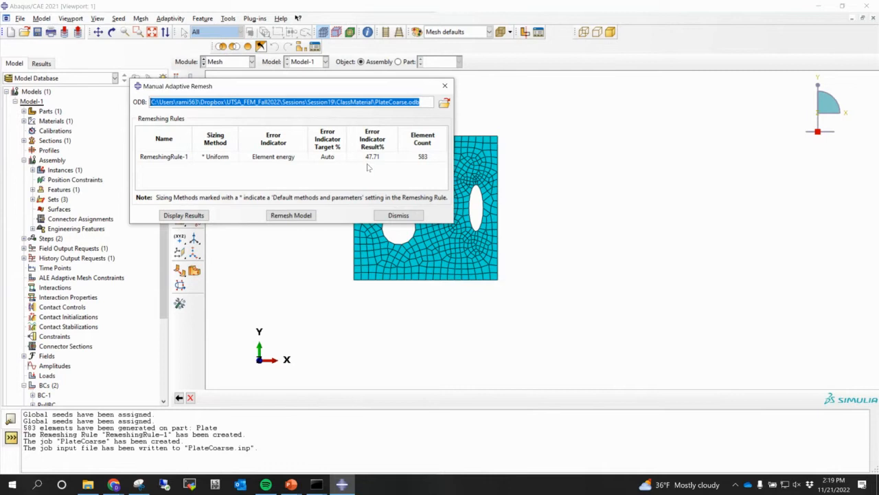
Remesh the plate model with RemeshingRule-1 and inspect the refined mesh around the holes
{"action": "left_click_drag", "start_coordinate": [320, 86], "coordinate": [463, 299]}
{"action": "scroll", "coordinate": [436, 211], "scroll_direction": "up", "scroll_amount": 3}
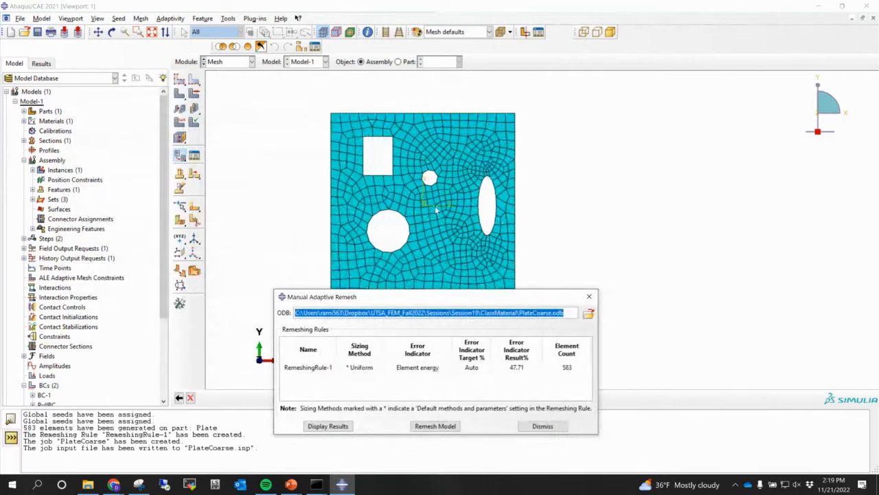
{"action": "middle_click_drag", "start_coordinate": [436, 210], "coordinate": [432, 183], "text": "ctrl+alt"}
{"action": "left_click_drag", "start_coordinate": [464, 298], "coordinate": [446, 279]}
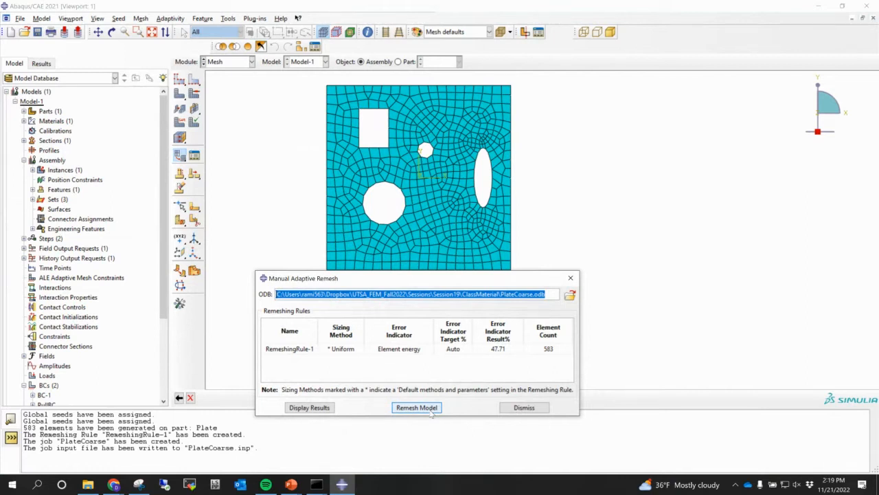
{"action": "left_click", "coordinate": [431, 410]}
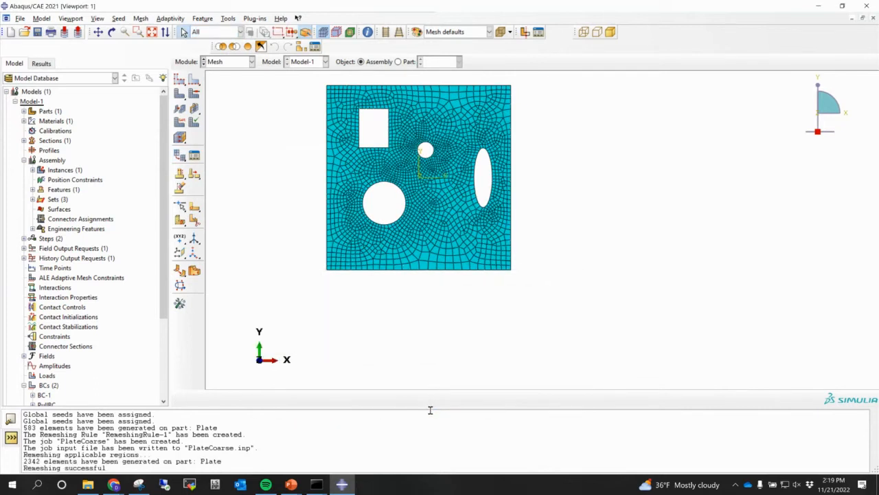
{"action": "scroll", "coordinate": [441, 194], "scroll_direction": "up", "scroll_amount": 3}
{"action": "scroll", "coordinate": [441, 194], "scroll_direction": "down", "scroll_amount": 1}
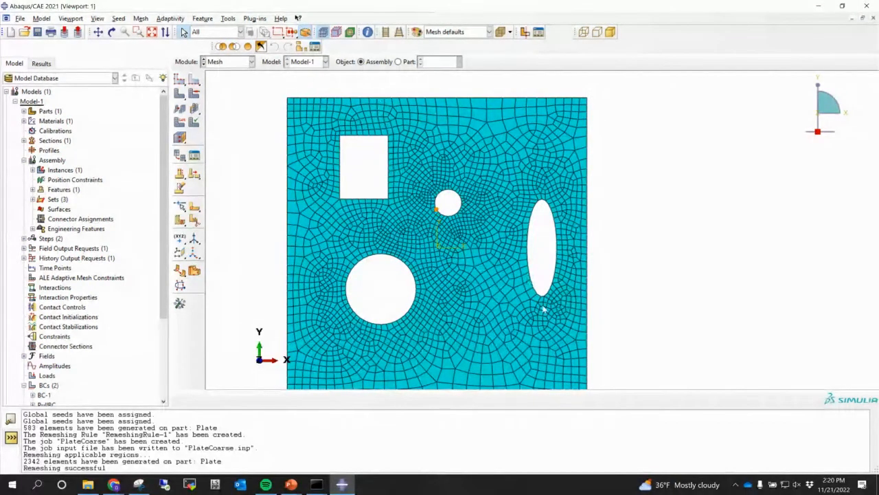
{"action": "scroll", "coordinate": [501, 259], "scroll_direction": "up", "scroll_amount": 3}
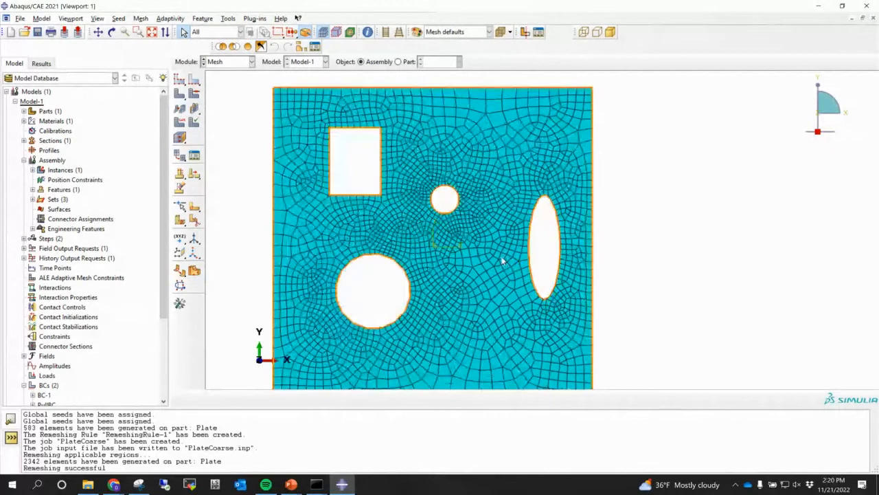
{"action": "scroll", "coordinate": [408, 287], "scroll_direction": "down", "scroll_amount": 3}
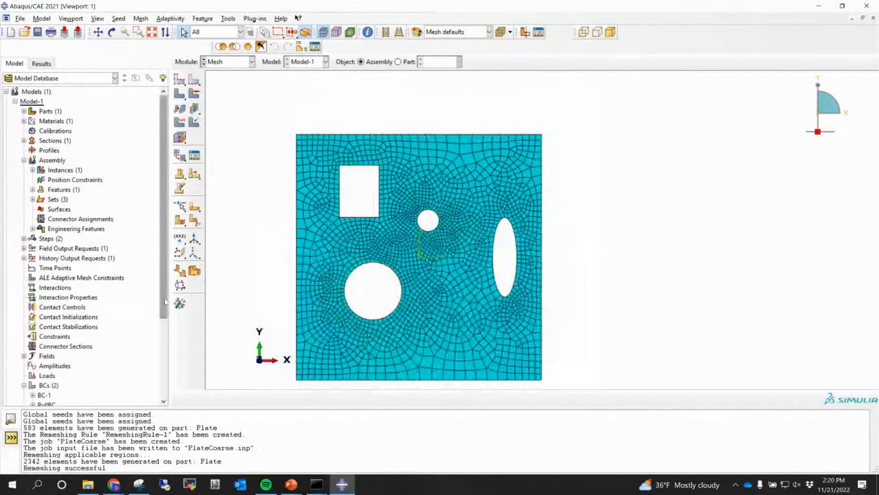
Create a job named PlateRefined_1 from Model-1 with default settings and write its input file
{"action": "scroll", "coordinate": [141, 388], "scroll_direction": "down", "scroll_amount": 4}
{"action": "right_click", "coordinate": [40, 362]}
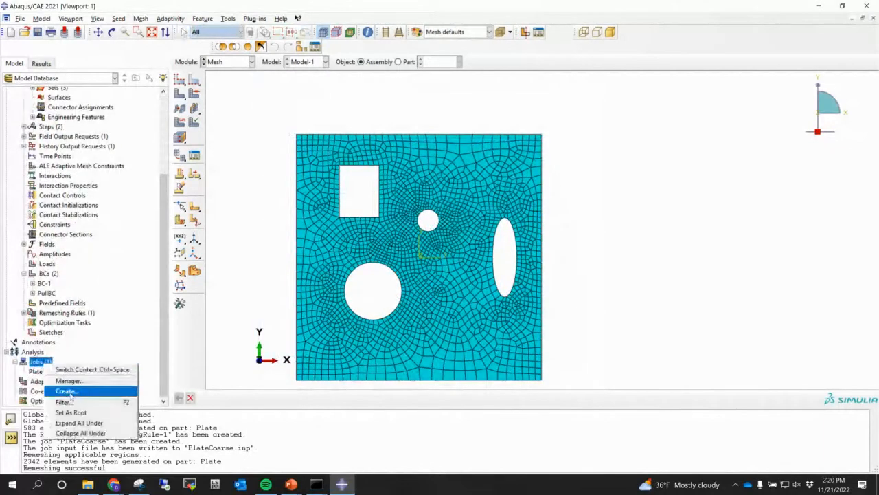
{"action": "left_click", "coordinate": [69, 395]}
{"action": "type", "text": "Plate"}
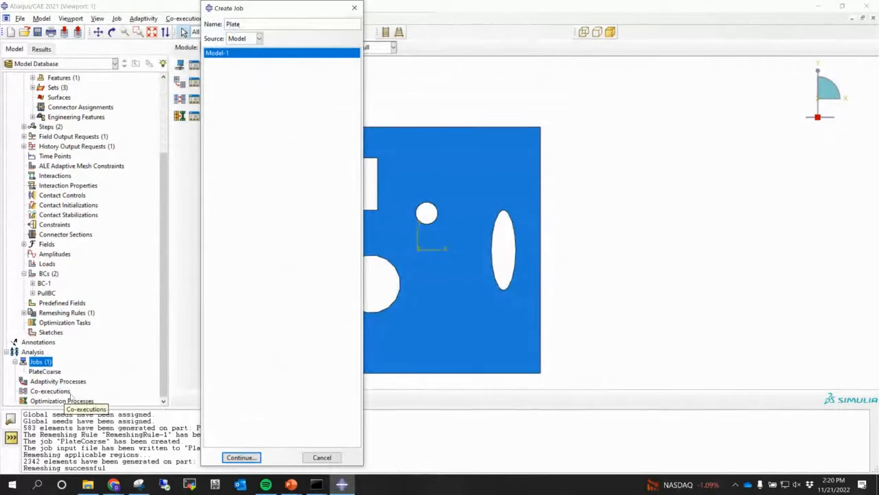
{"action": "type", "text": "Refined_"}
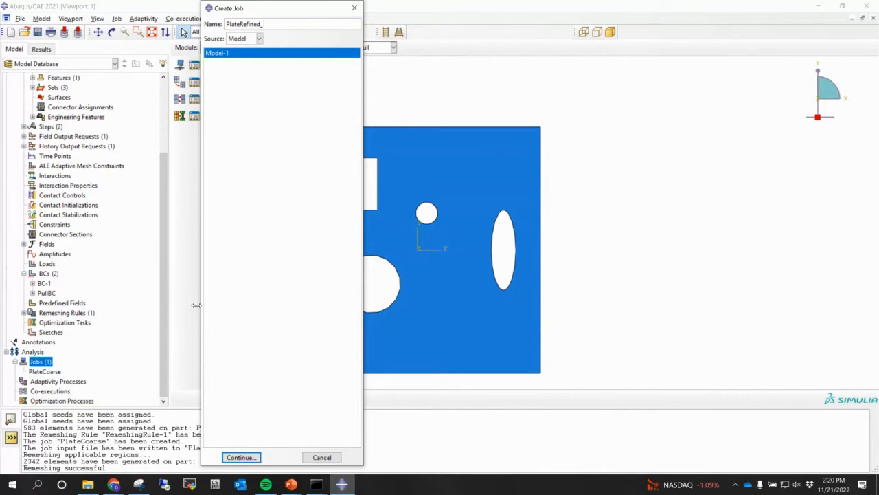
{"action": "type", "text": "1"}
{"action": "left_click", "coordinate": [244, 457]}
{"action": "left_click", "coordinate": [66, 420]}
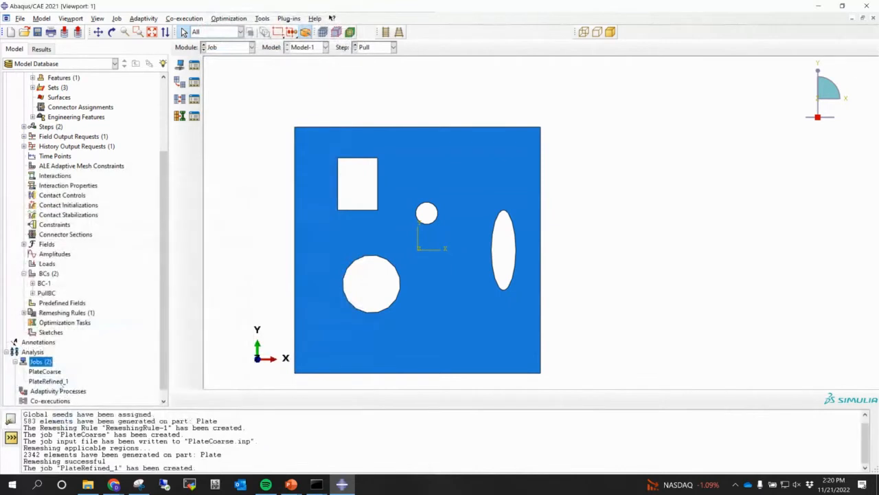
{"action": "right_click", "coordinate": [62, 382]}
{"action": "left_click", "coordinate": [84, 395]}
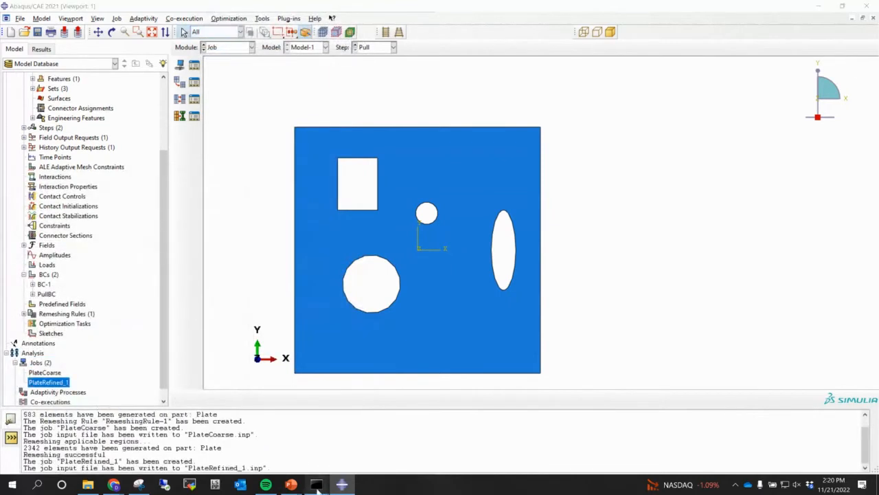
In Command Prompt, run the refined analysis with "abaqus job=PlateRefined_1 cpus=16 int"
{"action": "left_click", "coordinate": [358, 458]}
{"action": "key", "text": "Up"}
{"action": "key", "text": "Left"}
{"action": "key", "text": "Left"}
{"action": "key", "text": "Left"}
{"action": "key", "text": "Left"}
{"action": "key", "text": "Left"}
{"action": "key", "text": "Left"}
{"action": "key", "text": "Left"}
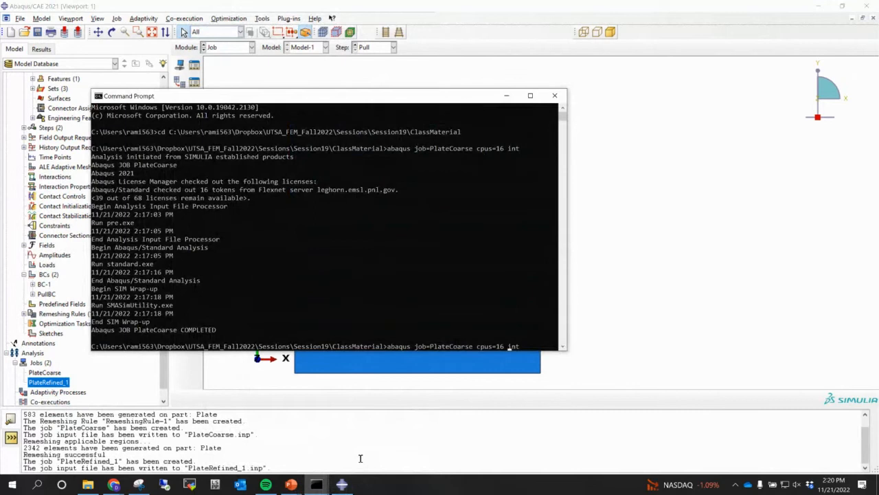
{"action": "key", "text": "Left"}
{"action": "key", "text": "Left"}
{"action": "key", "text": "Left"}
{"action": "key", "text": "BackSpace"}
{"action": "key", "text": "BackSpace"}
{"action": "key", "text": "BackSpace"}
{"action": "key", "text": "BackSpace"}
{"action": "key", "text": "BackSpace"}
{"action": "key", "text": "BackSpace"}
{"action": "type", "text": "Refined_1"}
{"action": "key", "text": "Return"}
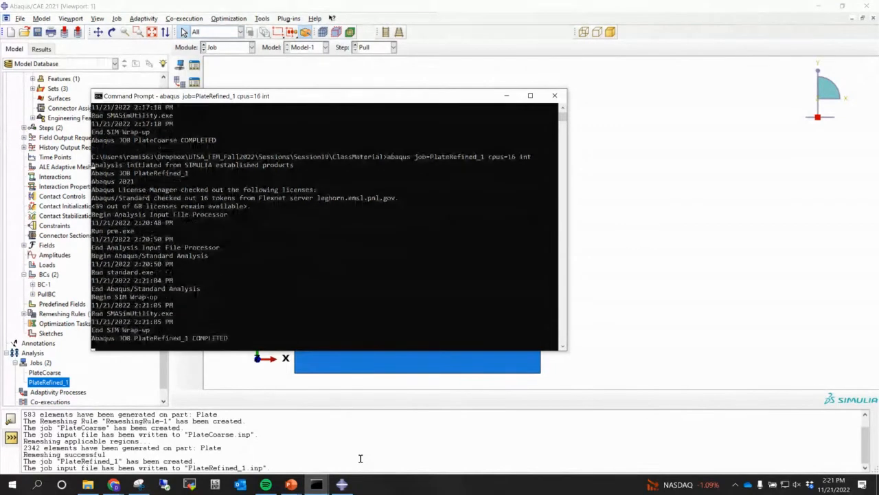
Return to Abaqus/CAE, open the PlateRefined_1 results, and plot the S, Mises contours on the deformed plate beside the legend
{"action": "left_click", "coordinate": [316, 484]}
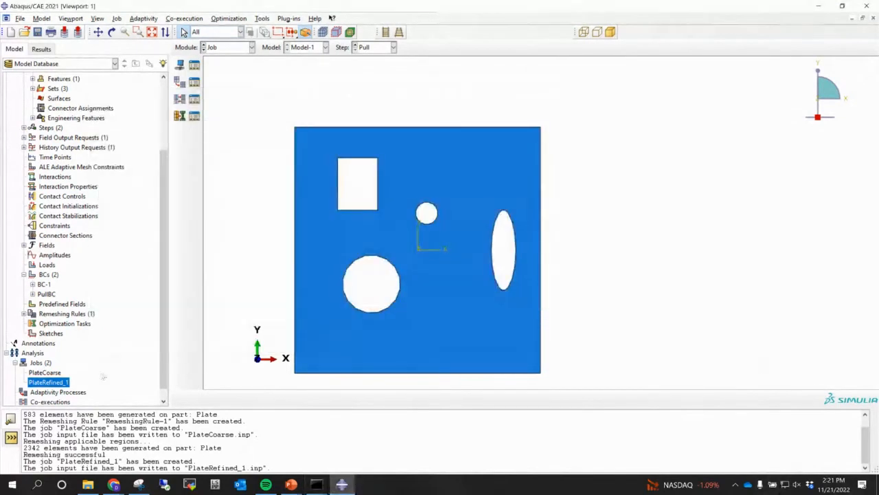
{"action": "right_click", "coordinate": [67, 382]}
{"action": "left_click", "coordinate": [85, 446]}
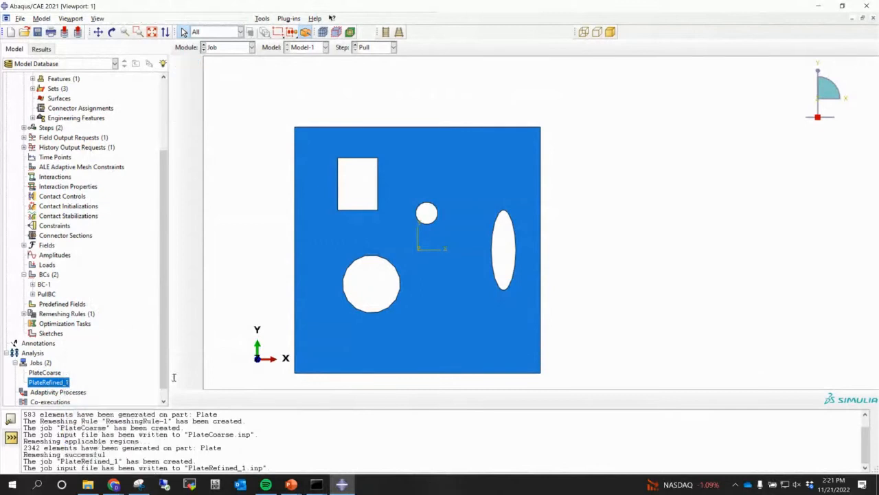
{"action": "middle_click_drag", "start_coordinate": [460, 201], "coordinate": [339, 179], "text": "ctrl+alt"}
{"action": "left_click", "coordinate": [180, 127]}
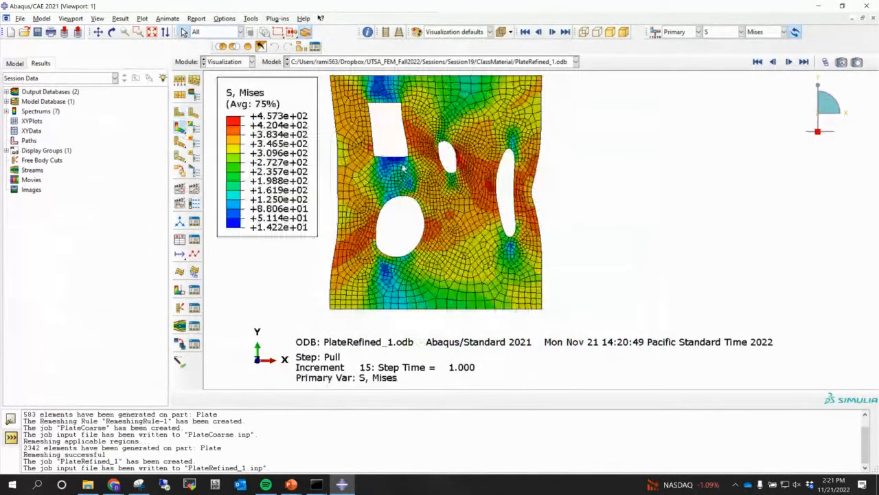
{"action": "scroll", "coordinate": [389, 186], "scroll_direction": "down", "scroll_amount": 1}
{"action": "scroll", "coordinate": [395, 188], "scroll_direction": "up", "scroll_amount": 1}
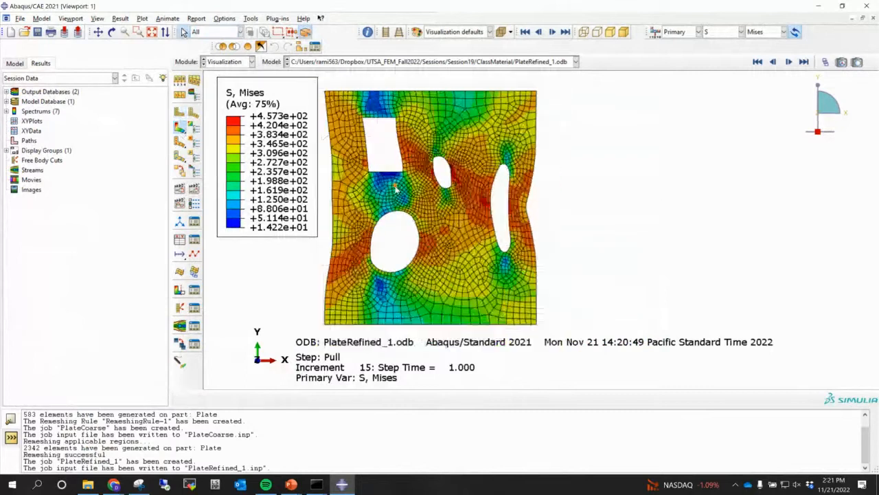
{"action": "mouse_move", "coordinate": [396, 189]}
{"action": "middle_mouse_down", "text": "ctrl+alt"}
{"action": "mouse_move", "coordinate": [377, 178]}
{"action": "mouse_move", "coordinate": [390, 178]}
{"action": "middle_mouse_up", "text": "ctrl+alt"}
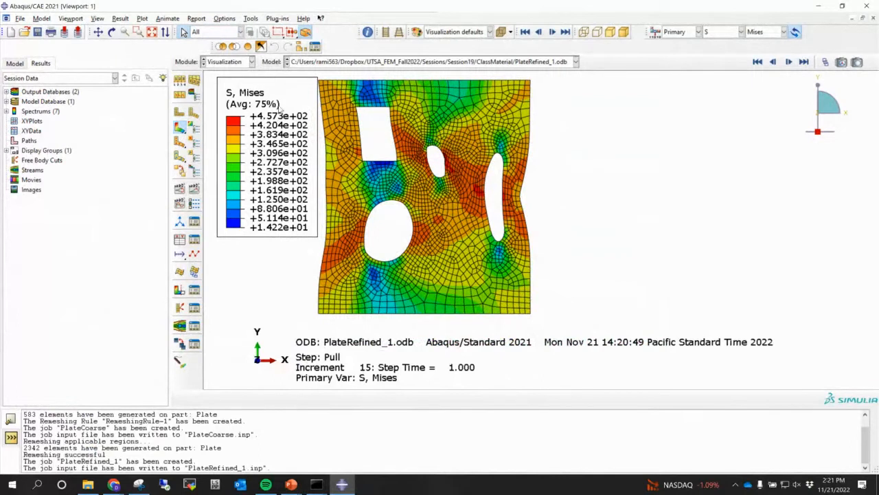
Capture a Snipping Tool image of the PlateRefined_1 Mises contour plot together with its legend in Abaqus/CAE
{"action": "mouse_move", "coordinate": [291, 484]}
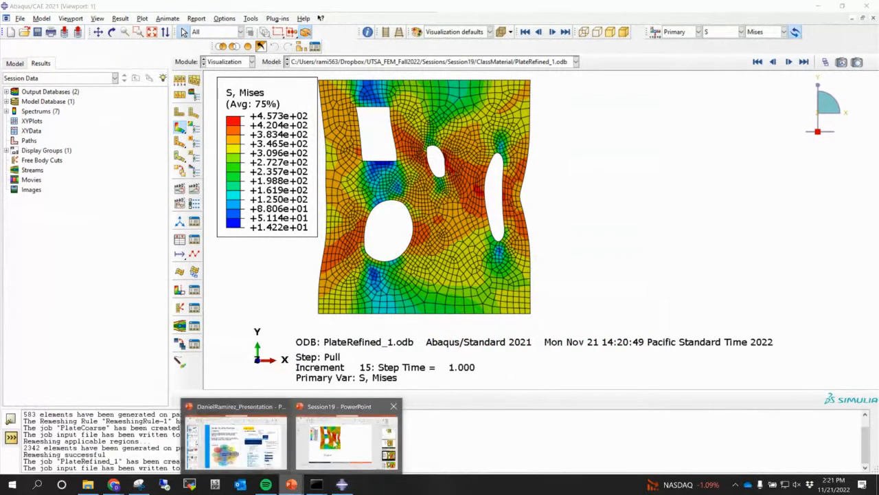
{"action": "left_click", "coordinate": [343, 420]}
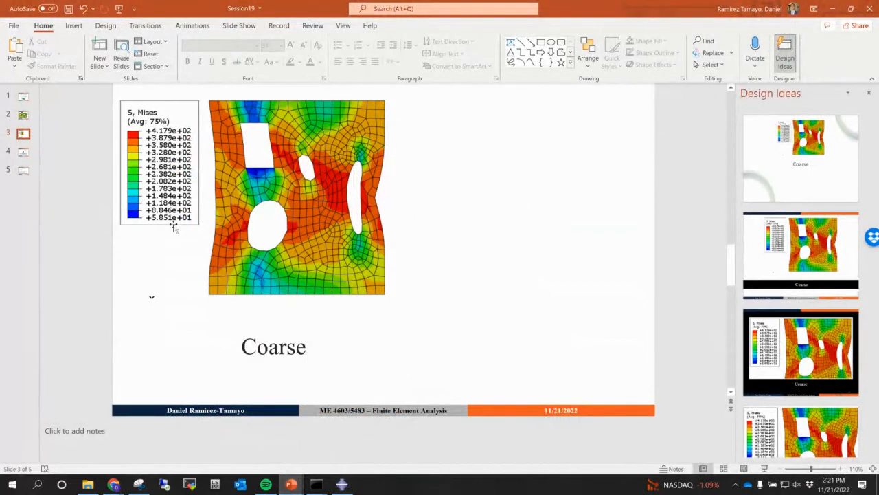
{"action": "left_click", "coordinate": [139, 484]}
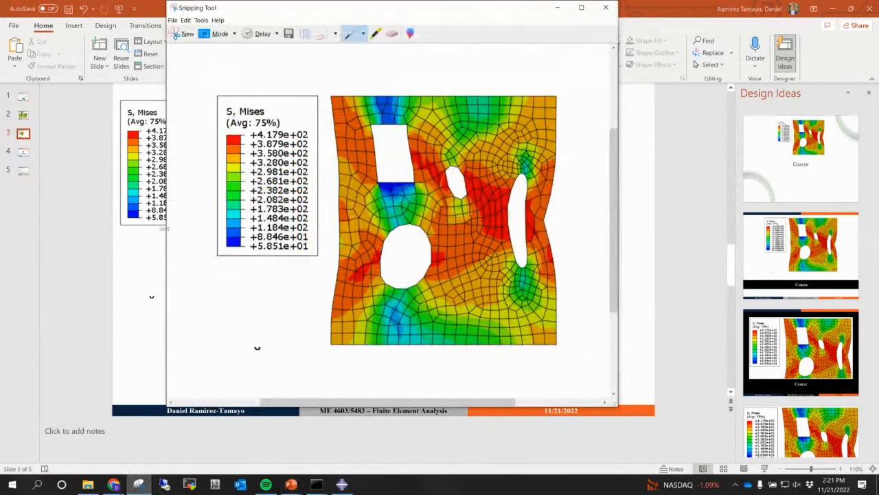
{"action": "left_click", "coordinate": [342, 484]}
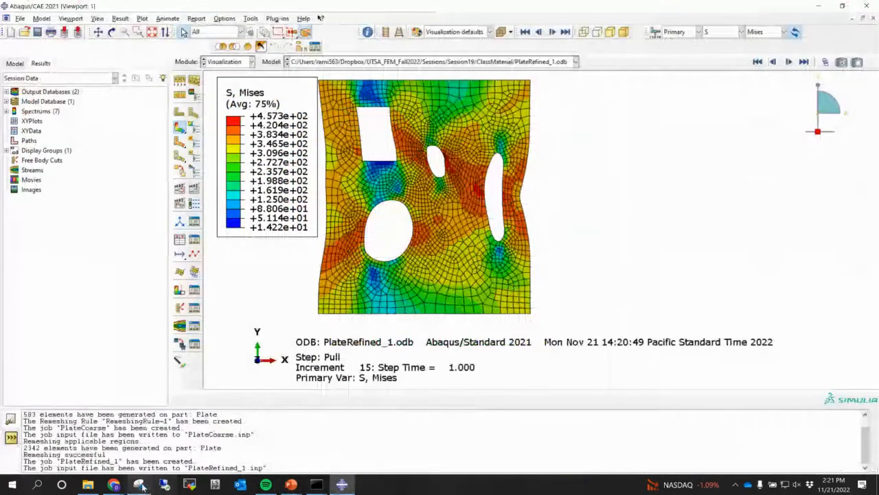
{"action": "left_click", "coordinate": [139, 484]}
{"action": "left_click", "coordinate": [185, 34]}
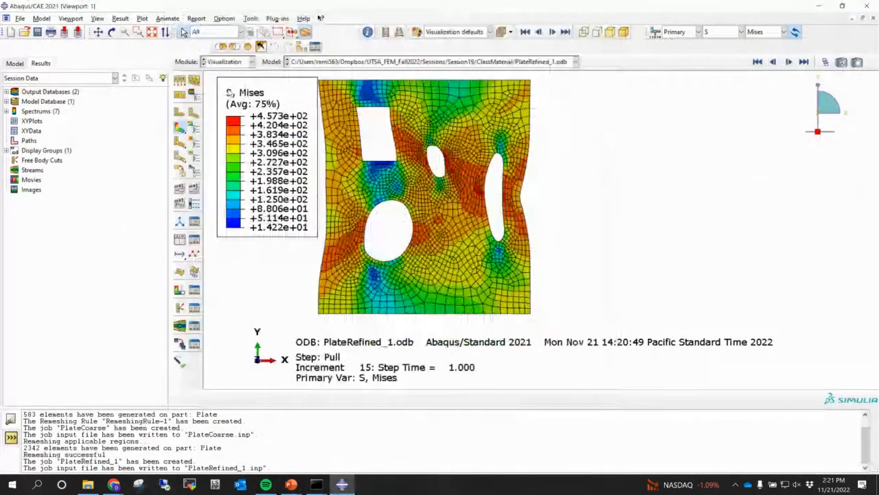
{"action": "left_click_drag", "start_coordinate": [212, 73], "coordinate": [540, 327]}
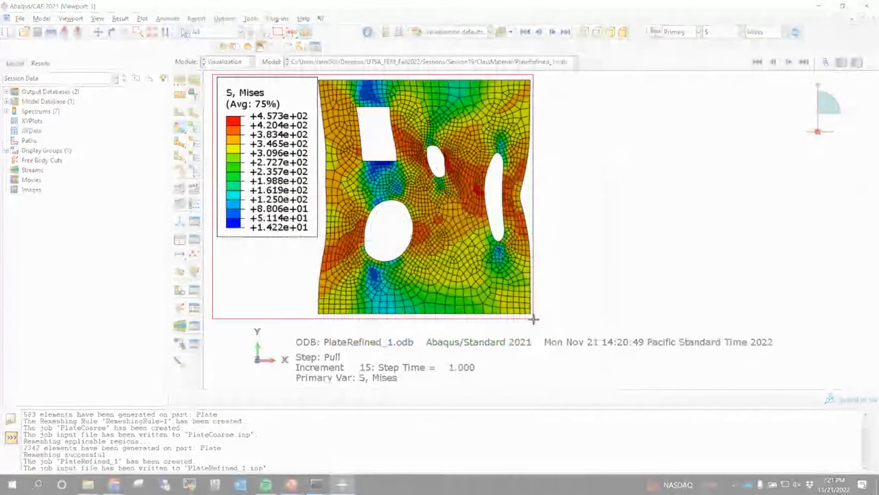
Paste the snip onto the Session19 PowerPoint slide and size it to about 4.95 by 3.77 inches beside the coarse plot
{"action": "left_click", "coordinate": [293, 483]}
{"action": "left_click", "coordinate": [347, 440]}
{"action": "key", "text": "ctrl+v"}
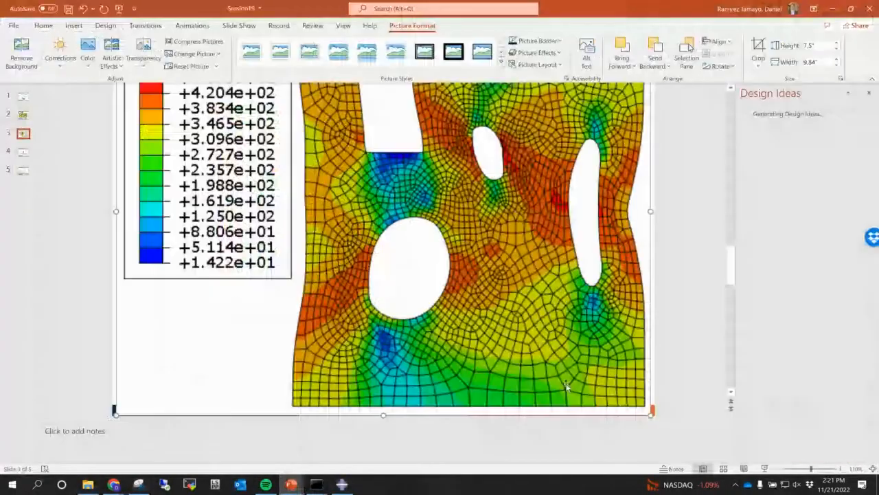
{"action": "left_click_drag", "start_coordinate": [652, 415], "coordinate": [324, 166]}
{"action": "left_click_drag", "start_coordinate": [189, 99], "coordinate": [448, 165]}
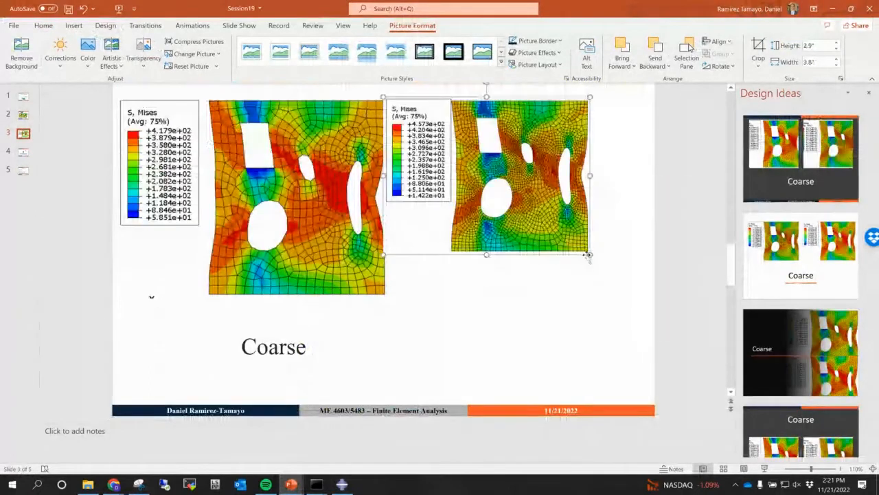
{"action": "left_click_drag", "start_coordinate": [585, 252], "coordinate": [617, 302]}
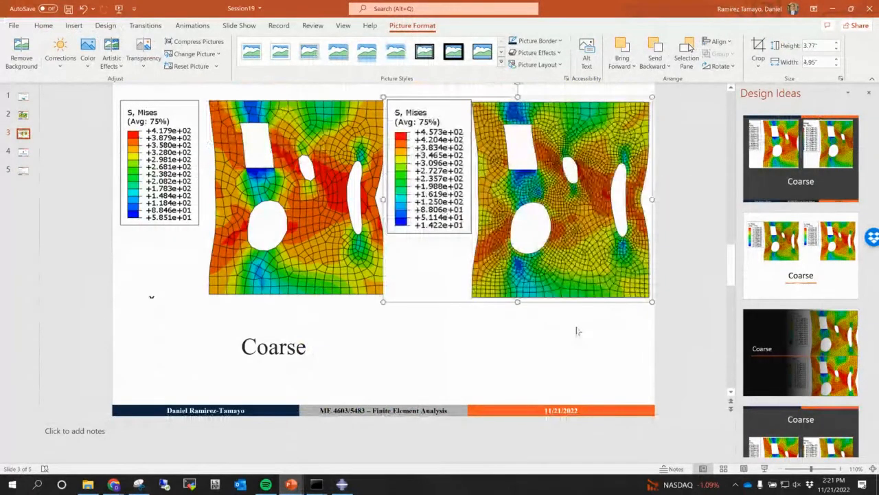
{"action": "left_click", "coordinate": [575, 330]}
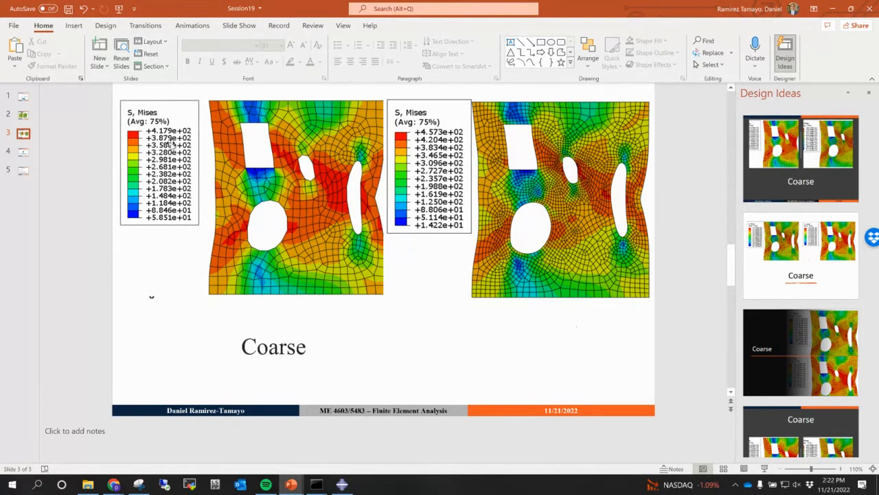
Return to Abaqus/CAE's Mesh module, select PlateRefined_1.odb for manual adaptive remeshing, and display the RemeshingRule-1 results
{"action": "left_click", "coordinate": [341, 484]}
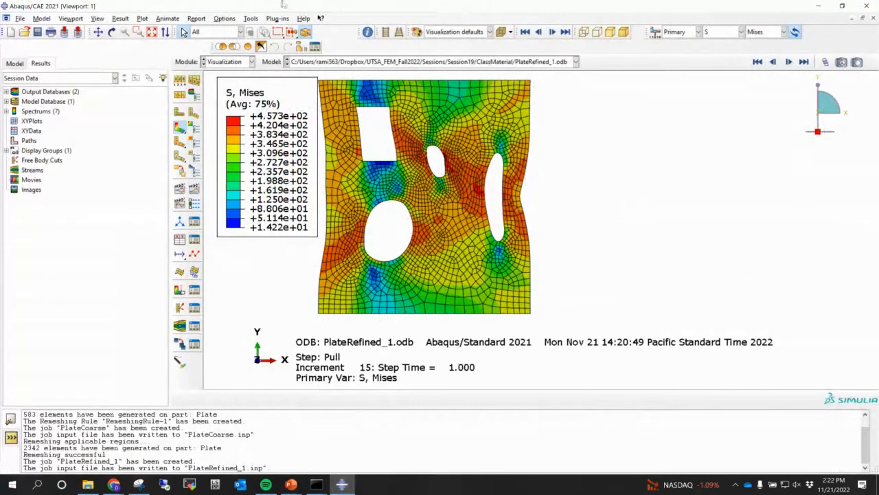
{"action": "left_click", "coordinate": [217, 62]}
{"action": "left_click", "coordinate": [215, 131]}
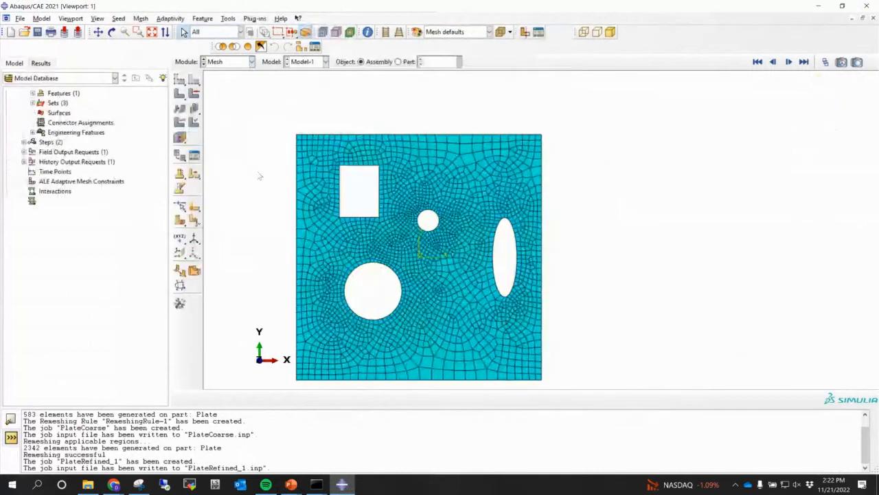
{"action": "left_click", "coordinate": [171, 19]}
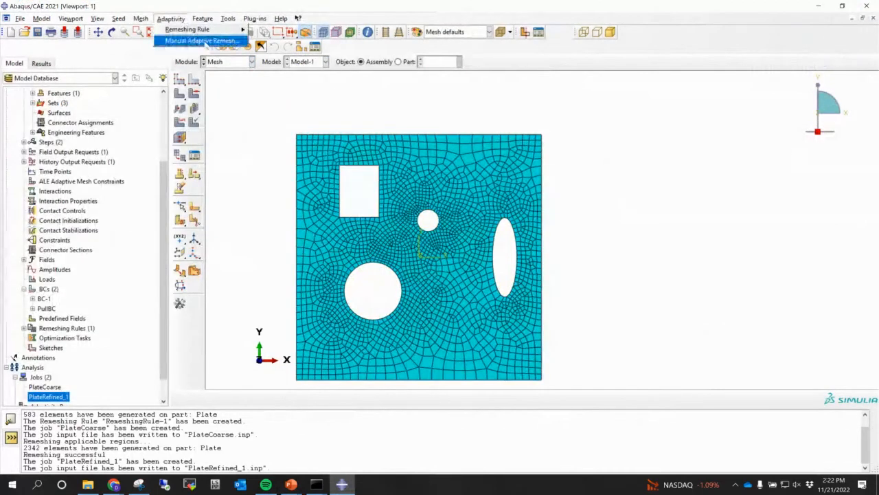
{"action": "left_click", "coordinate": [202, 40]}
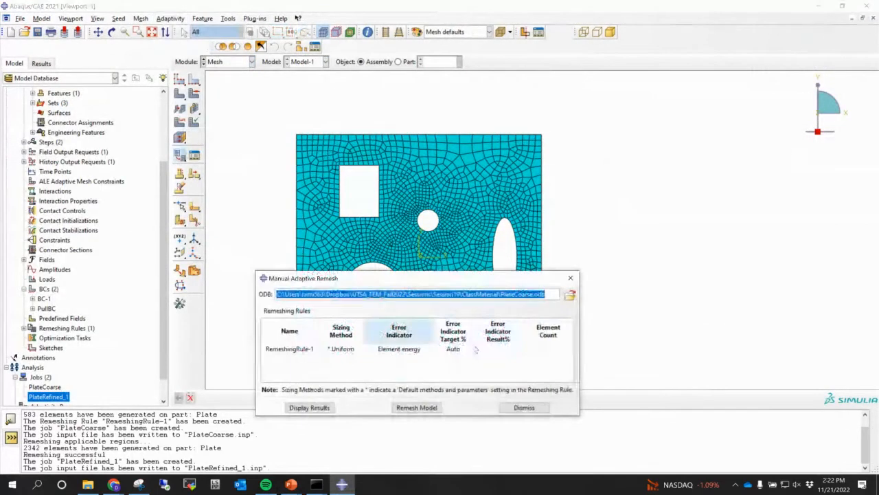
{"action": "left_click", "coordinate": [570, 294]}
{"action": "left_click", "coordinate": [204, 145]}
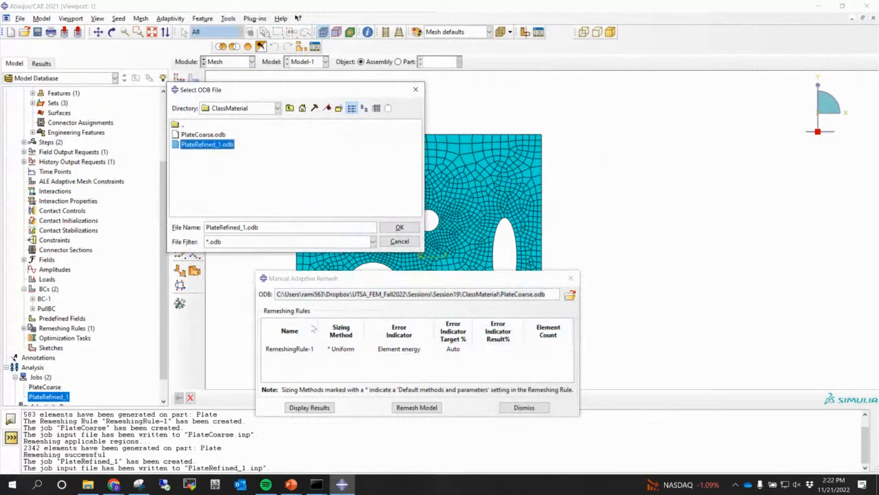
{"action": "left_click", "coordinate": [400, 227]}
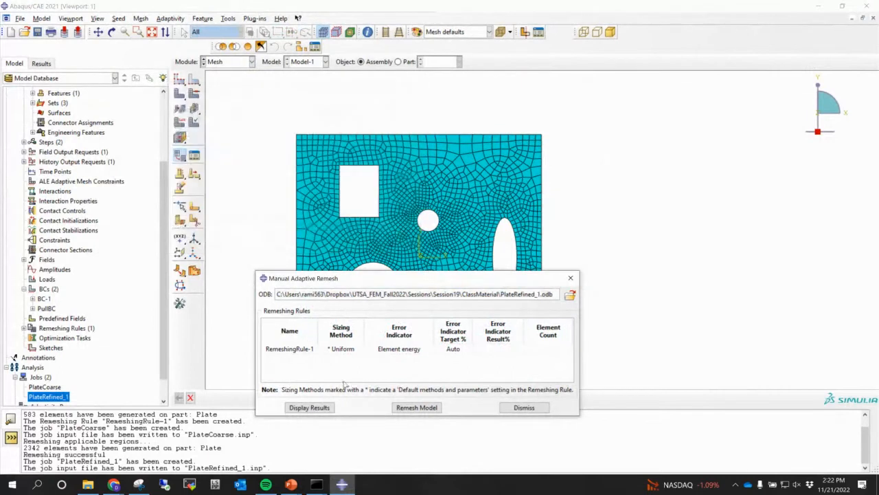
{"action": "left_click", "coordinate": [318, 407]}
Remesh the model from the PlateRefined_1 results and inspect the new mesh around the elliptical hole
{"action": "left_click_drag", "start_coordinate": [358, 278], "coordinate": [307, 146]}
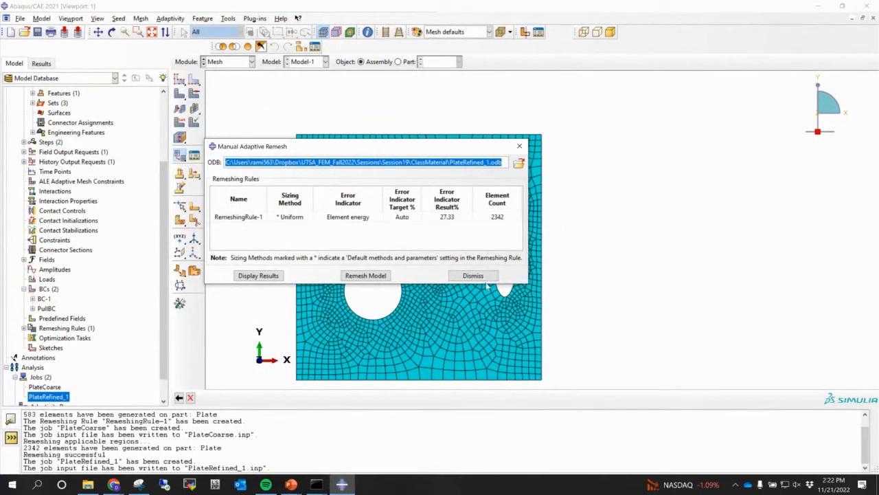
{"action": "left_click_drag", "start_coordinate": [377, 148], "coordinate": [738, 127]}
{"action": "left_click", "coordinate": [729, 242]}
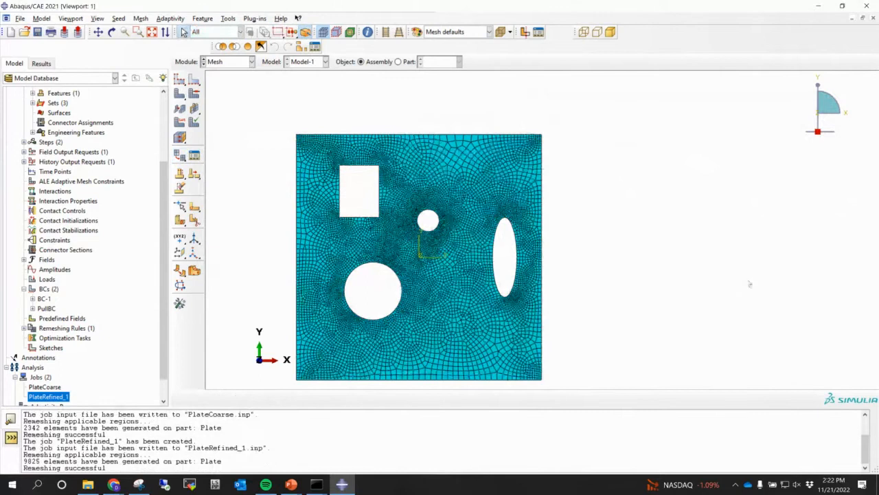
{"action": "scroll", "coordinate": [503, 304], "scroll_direction": "up", "scroll_amount": 3}
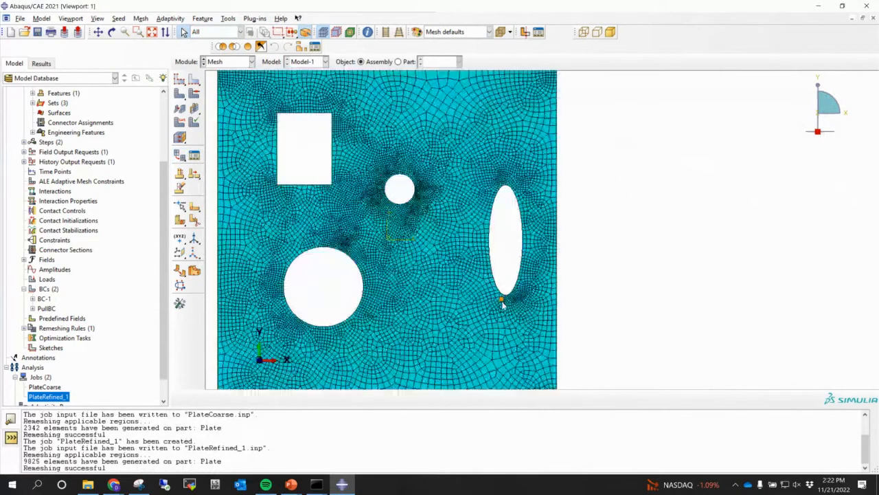
{"action": "scroll", "coordinate": [502, 305], "scroll_direction": "up", "scroll_amount": 2}
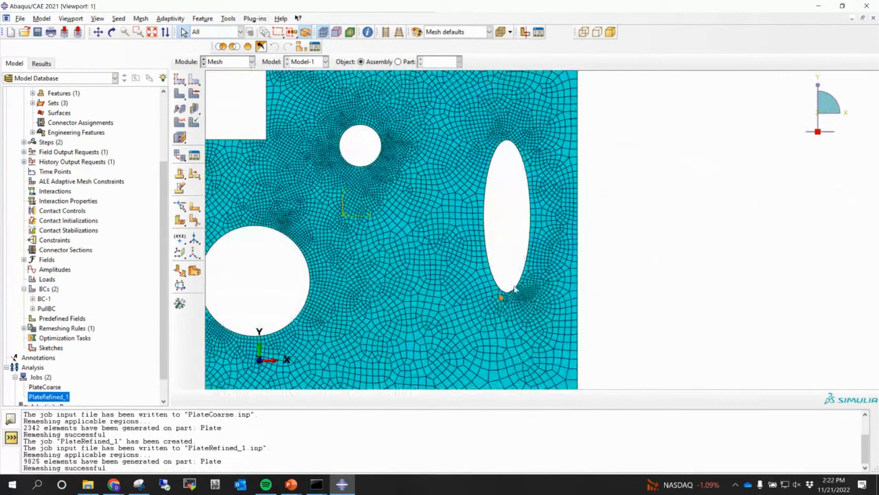
{"action": "scroll", "coordinate": [514, 290], "scroll_direction": "down", "scroll_amount": 1}
{"action": "scroll", "coordinate": [514, 291], "scroll_direction": "down", "scroll_amount": 1}
Review the coarse and refined stress plots in PowerPoint, and return to Abaqus/CAE to view the whole remeshed plate
{"action": "mouse_move", "coordinate": [291, 485]}
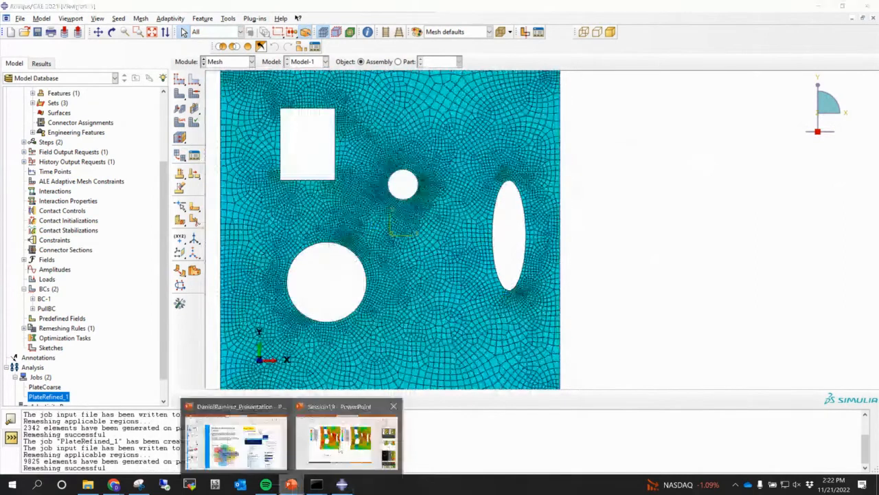
{"action": "left_click", "coordinate": [348, 443]}
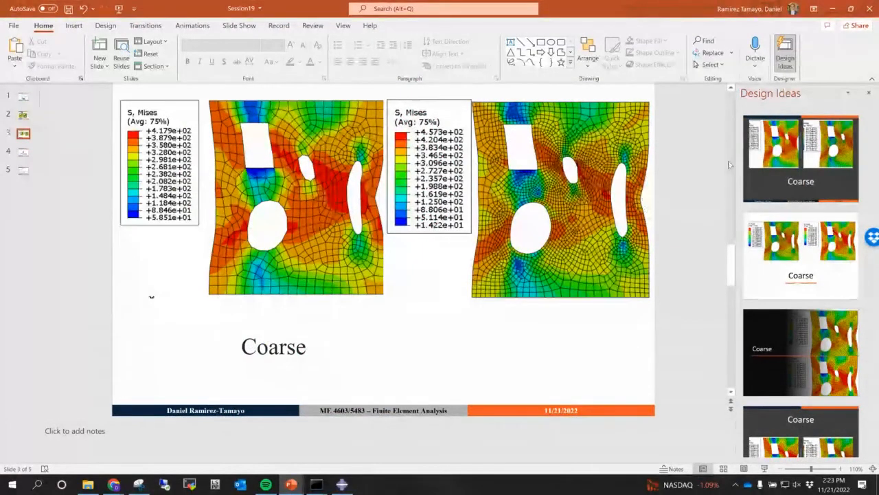
{"action": "left_click", "coordinate": [347, 486]}
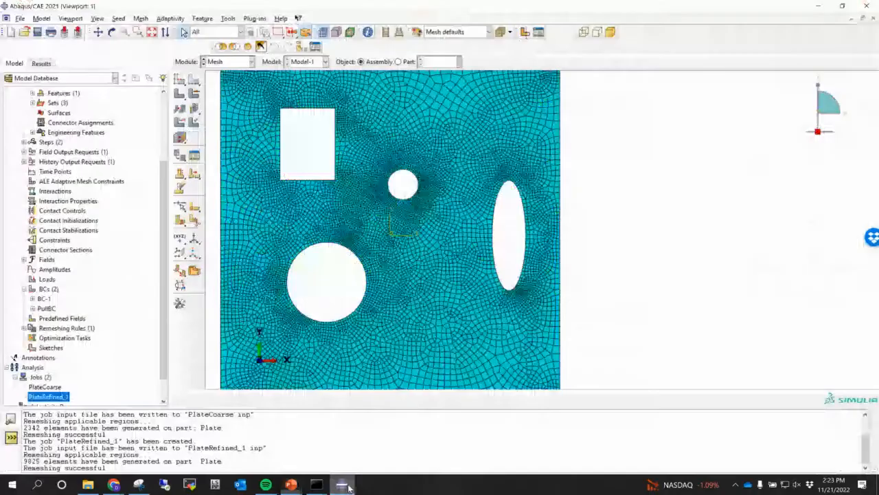
{"action": "middle_click_drag", "start_coordinate": [519, 230], "coordinate": [559, 217], "text": "ctrl+alt"}
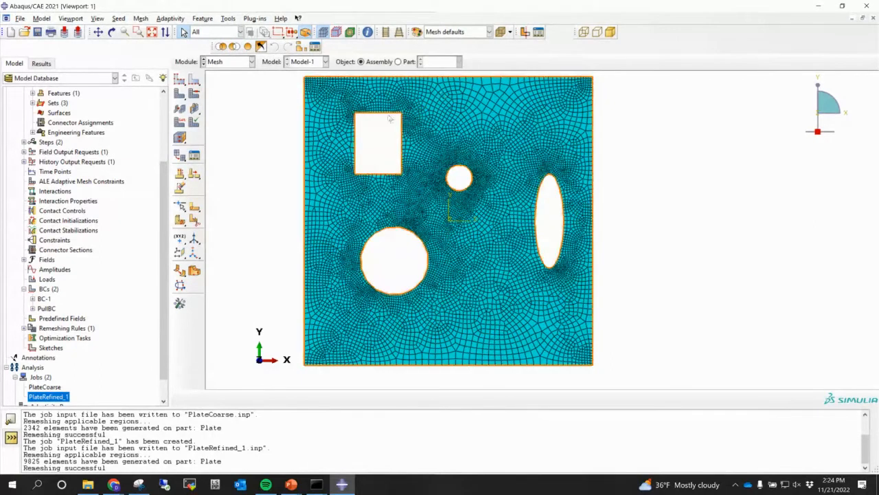
Create a job named PlateRefined_2 from Model-1 with default settings and write its input file
{"action": "scroll", "coordinate": [160, 305], "scroll_direction": "down", "scroll_amount": 1}
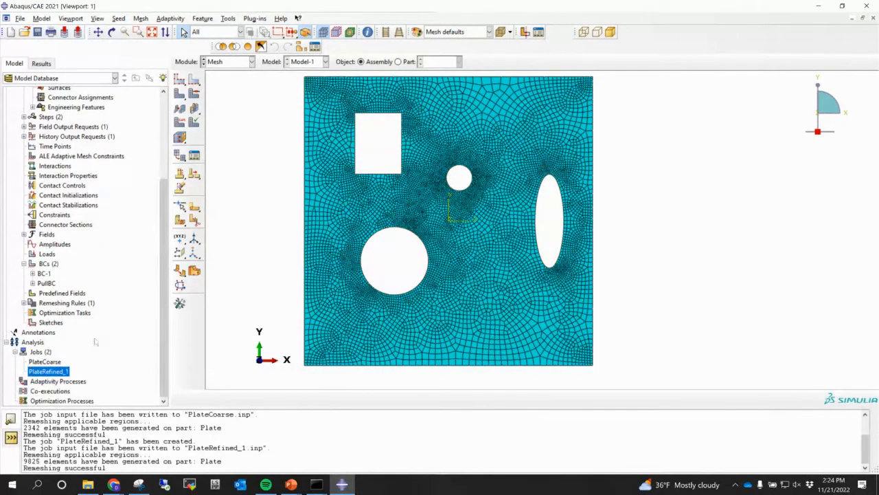
{"action": "right_click", "coordinate": [43, 352]}
{"action": "left_click", "coordinate": [67, 378]}
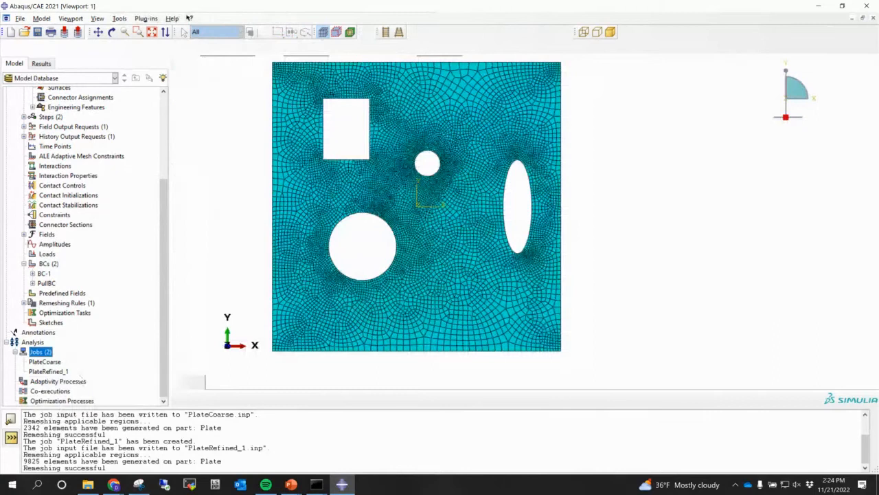
{"action": "type", "text": "PlateRe"}
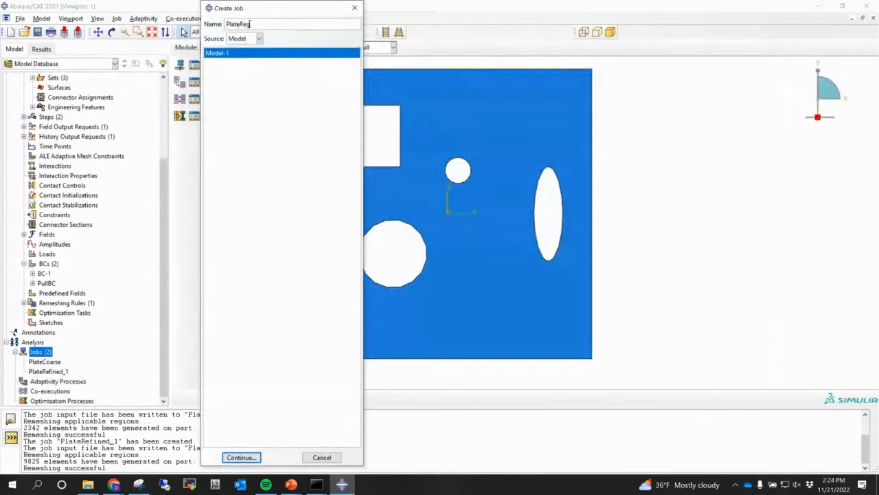
{"action": "type", "text": "fined_2"}
{"action": "left_click", "coordinate": [241, 457]}
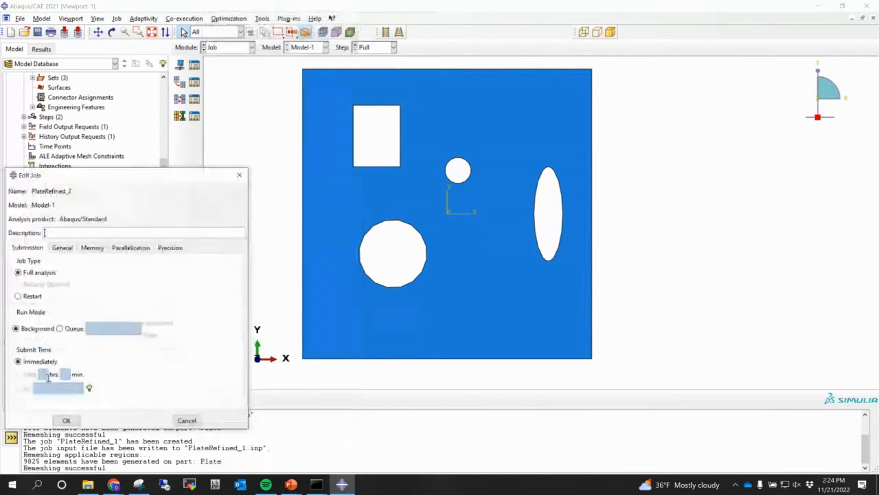
{"action": "left_click", "coordinate": [66, 419]}
{"action": "left_click", "coordinate": [43, 381]}
{"action": "right_click", "coordinate": [64, 380]}
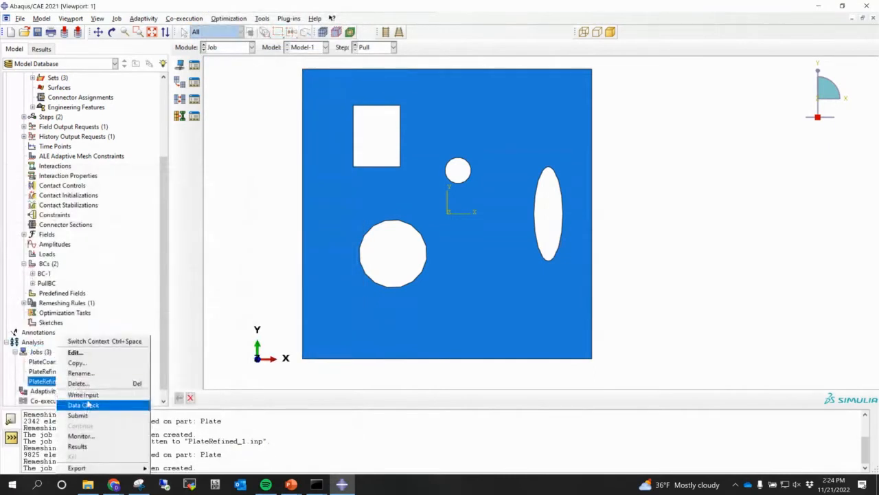
{"action": "left_click", "coordinate": [82, 394]}
In Command Prompt, run the second refined analysis with "abaqus job=PlateRefined_2 cpus=16 int"
{"action": "mouse_move", "coordinate": [316, 484]}
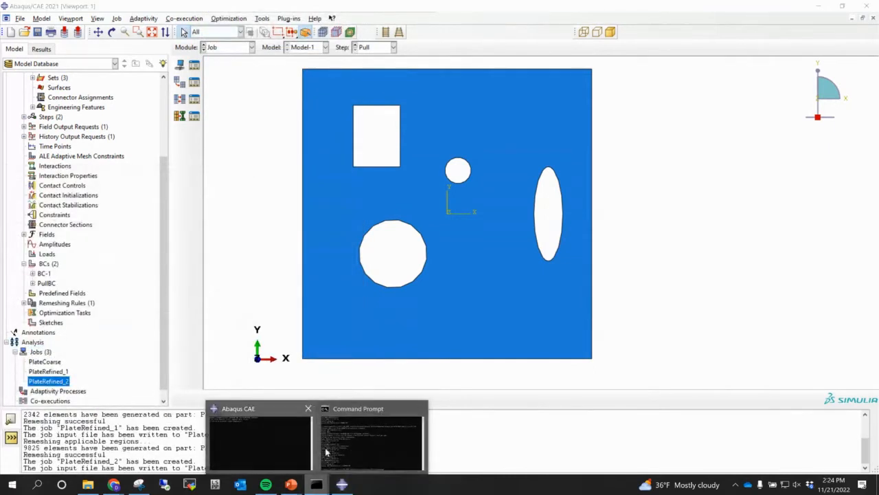
{"action": "left_click", "coordinate": [327, 450]}
{"action": "key", "text": "Up"}
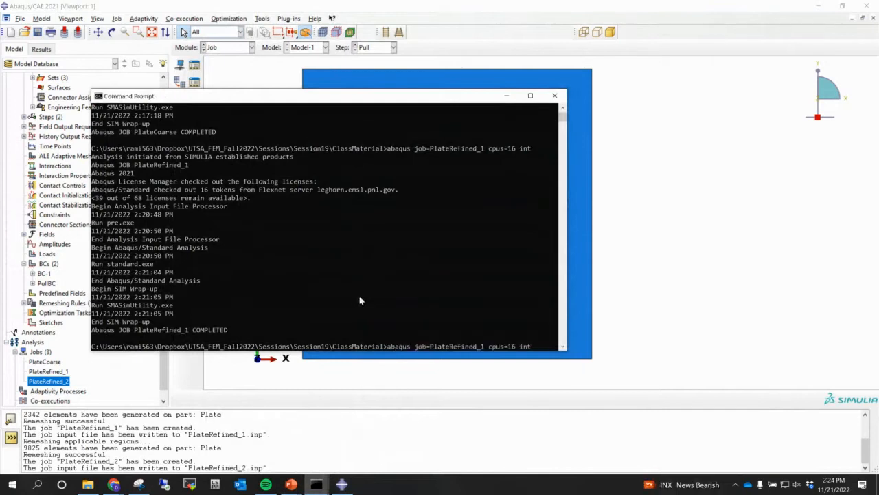
{"action": "key", "text": "Left"}
{"action": "key", "text": "Left"}
{"action": "key", "text": "Left"}
{"action": "key", "text": "Left"}
{"action": "key", "text": "Left"}
{"action": "key", "text": "Left"}
{"action": "key", "text": "Left"}
{"action": "key", "text": "Left"}
{"action": "key", "text": "Left"}
{"action": "key", "text": "Left"}
{"action": "key", "text": "Left"}
{"action": "key", "text": "BackSpace"}
{"action": "type", "text": "2"}
{"action": "key", "text": "Return"}
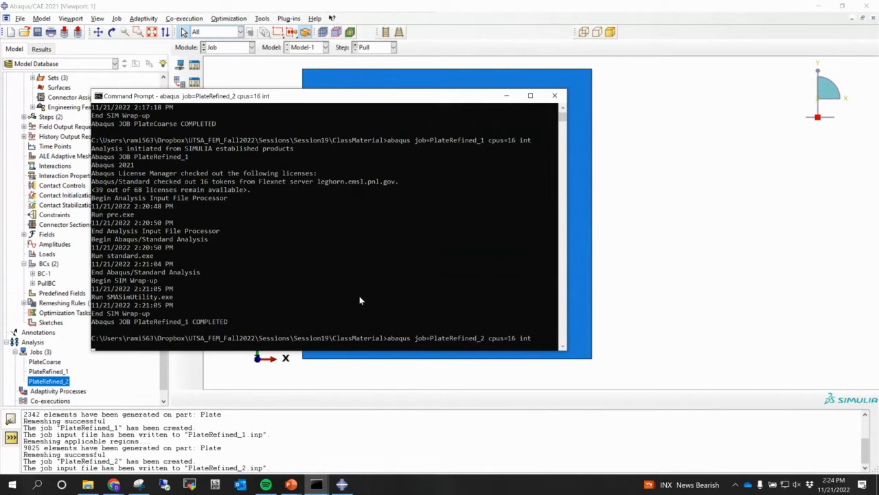
{"action": "key", "text": "Return"}
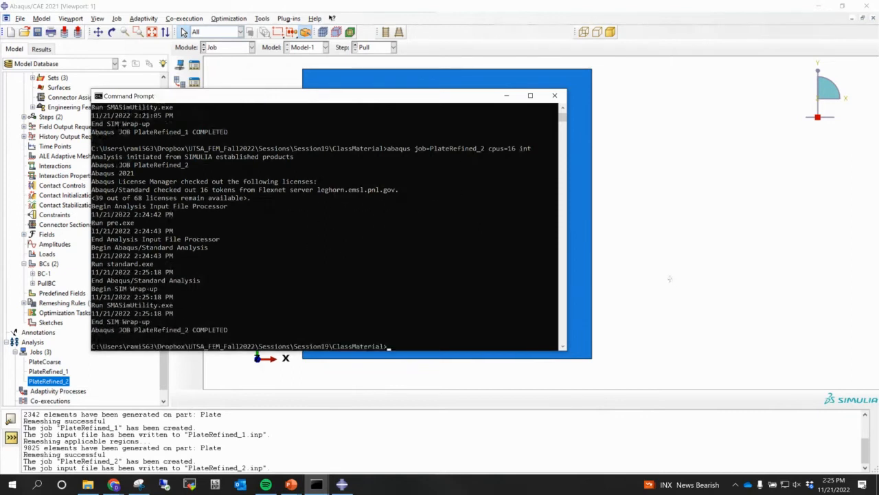
Return to Abaqus/CAE and open the PlateRefined_2 job results
{"action": "left_click", "coordinate": [670, 278]}
{"action": "right_click", "coordinate": [48, 381]}
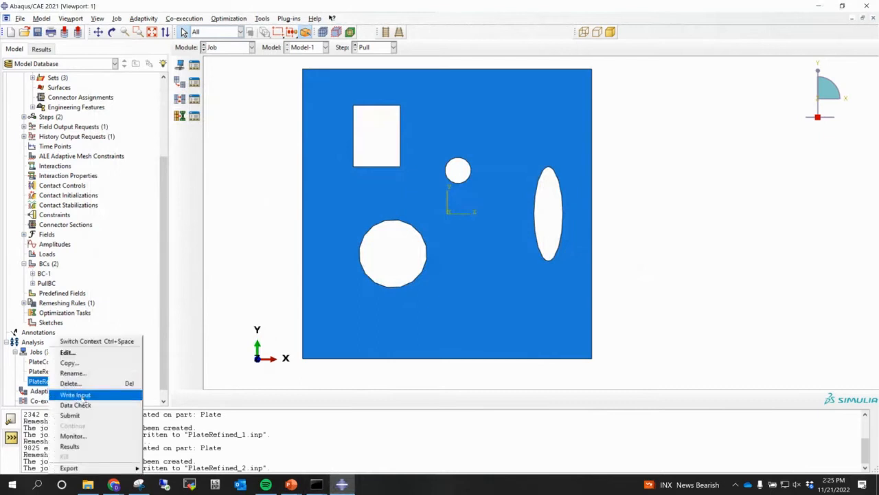
{"action": "left_click", "coordinate": [75, 447]}
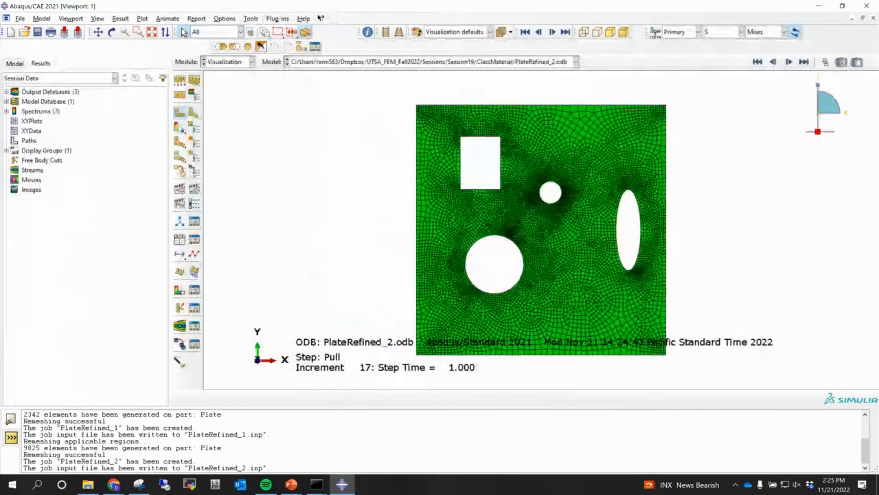
Plot the Mises stress contours on the deformed plate for the PlateRefined_2 results
{"action": "left_click", "coordinate": [180, 127]}
{"action": "scroll", "coordinate": [550, 192], "scroll_direction": "down", "scroll_amount": 1}
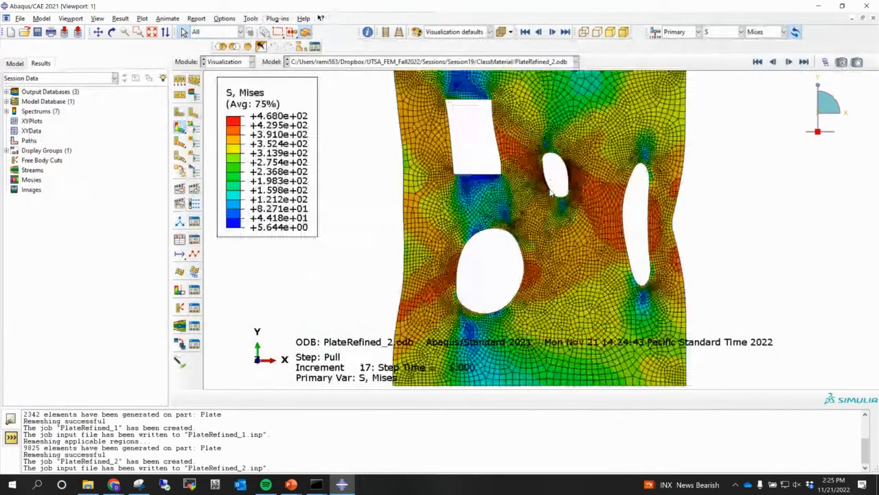
{"action": "scroll", "coordinate": [551, 192], "scroll_direction": "up", "scroll_amount": 1}
{"action": "middle_click_drag", "start_coordinate": [545, 205], "coordinate": [431, 183], "text": "ctrl+alt"}
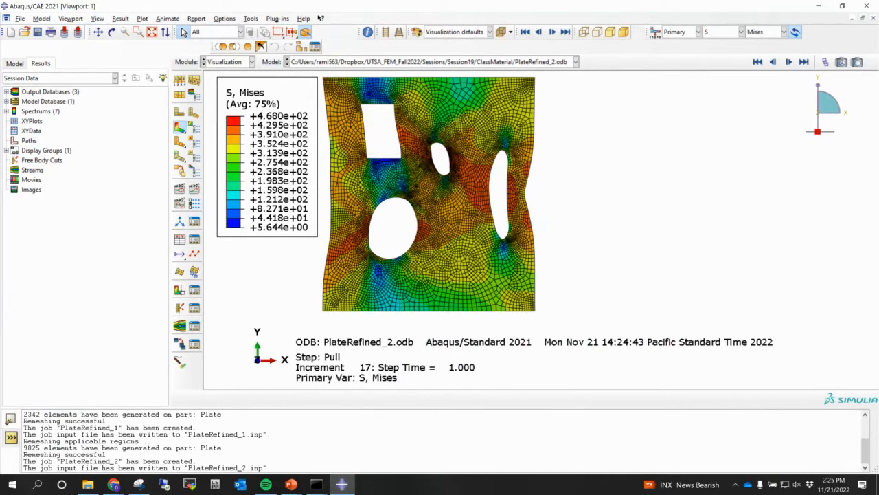
Check the coarse plot's legend in the Session19 PowerPoint, and specify 58.51 as the minimum contour limit in Abaqus/CAE
{"action": "left_click", "coordinate": [292, 485]}
{"action": "left_click", "coordinate": [347, 440]}
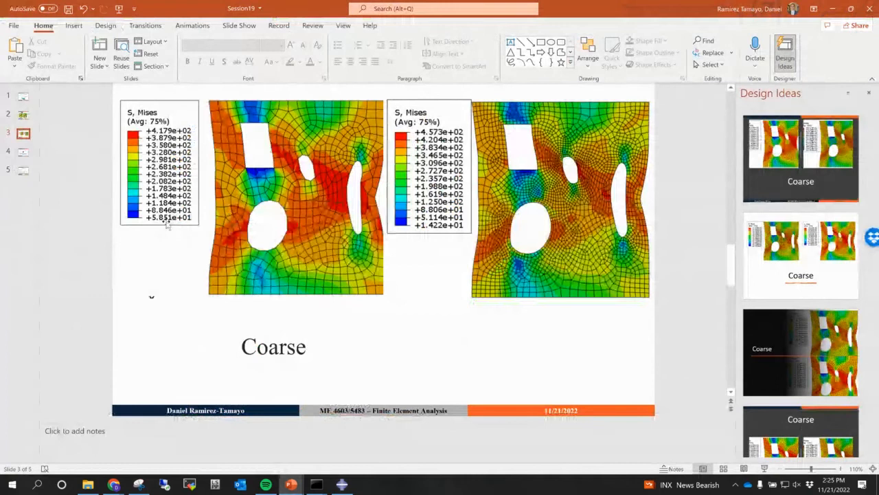
{"action": "left_click", "coordinate": [344, 485]}
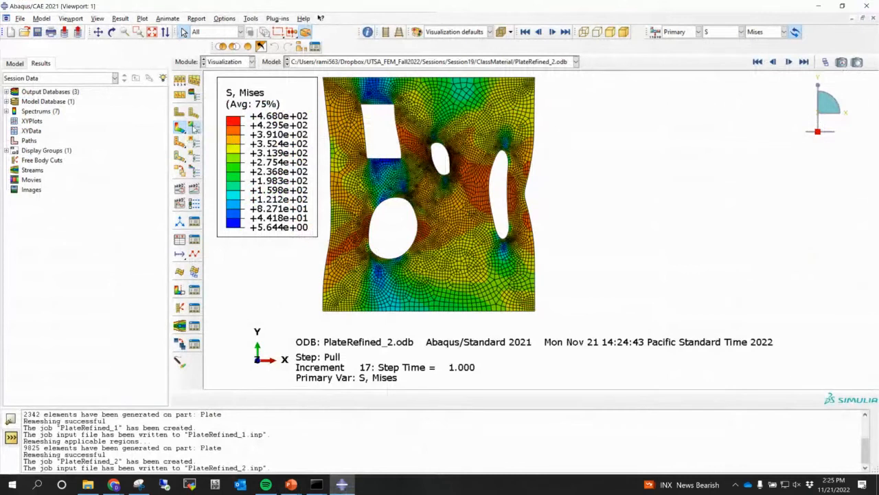
{"action": "left_click", "coordinate": [194, 129]}
{"action": "left_click", "coordinate": [85, 288]}
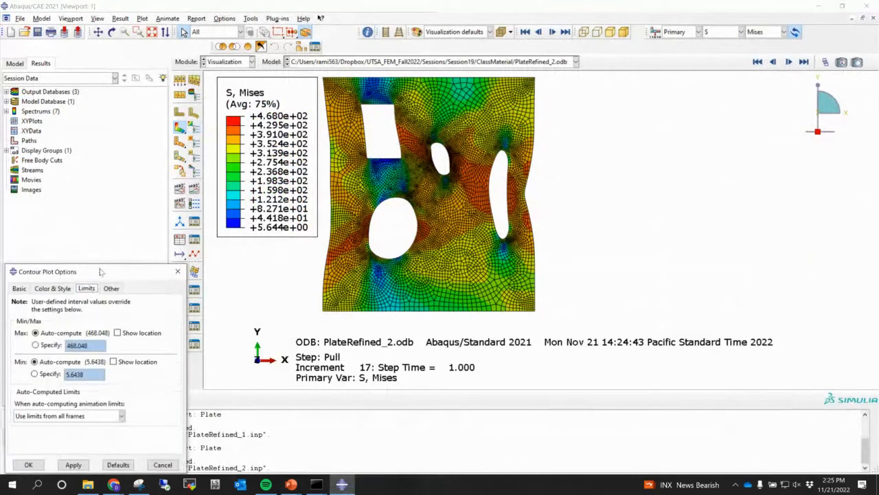
{"action": "left_click_drag", "start_coordinate": [99, 272], "coordinate": [155, 146]}
{"action": "left_click", "coordinate": [90, 248]}
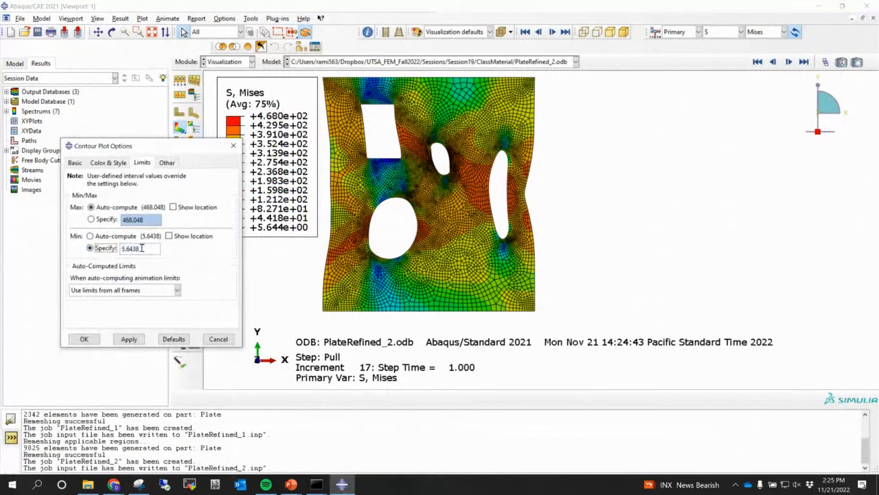
{"action": "left_click_drag", "start_coordinate": [142, 248], "coordinate": [110, 250]}
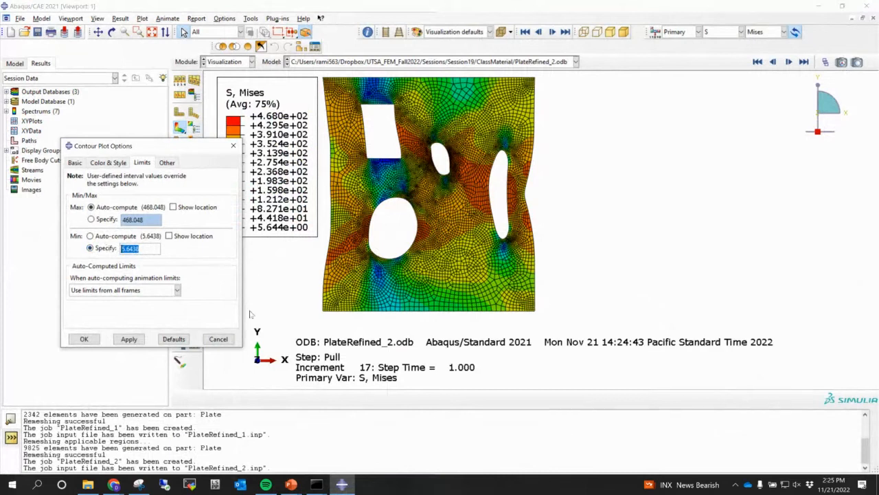
{"action": "left_click", "coordinate": [345, 479]}
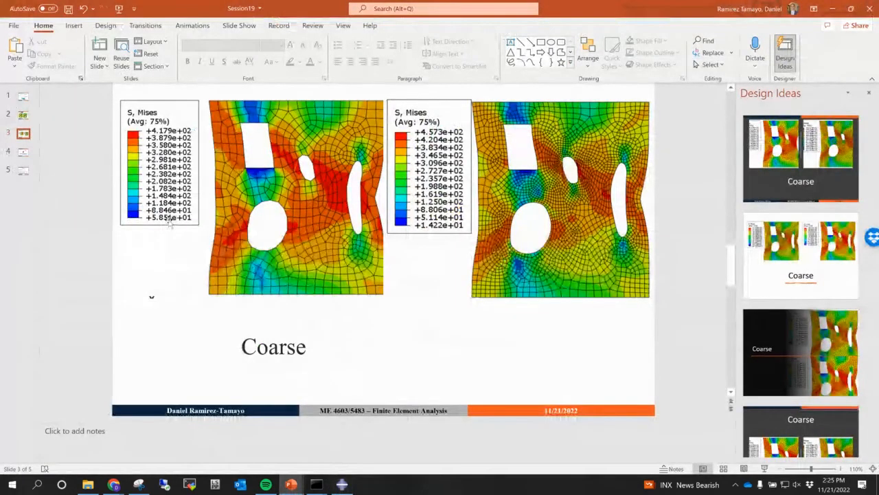
{"action": "left_click", "coordinate": [342, 485]}
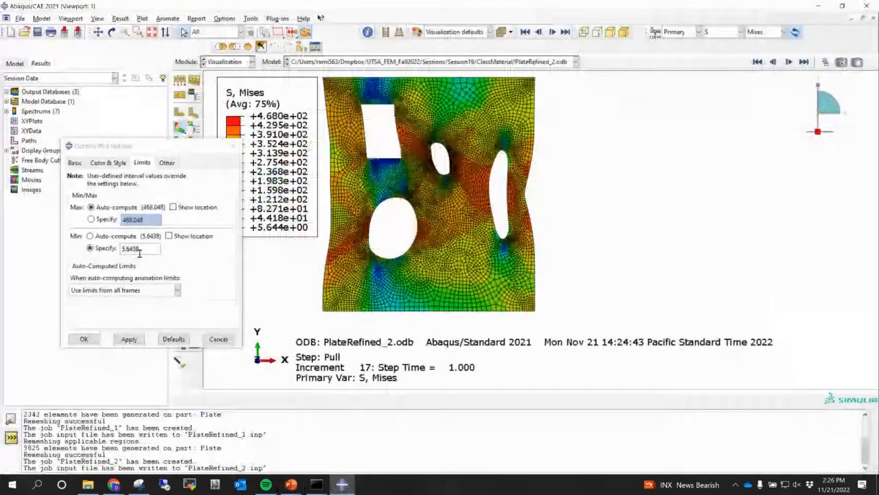
{"action": "double_click", "coordinate": [140, 249]}
{"action": "type", "text": "5"}
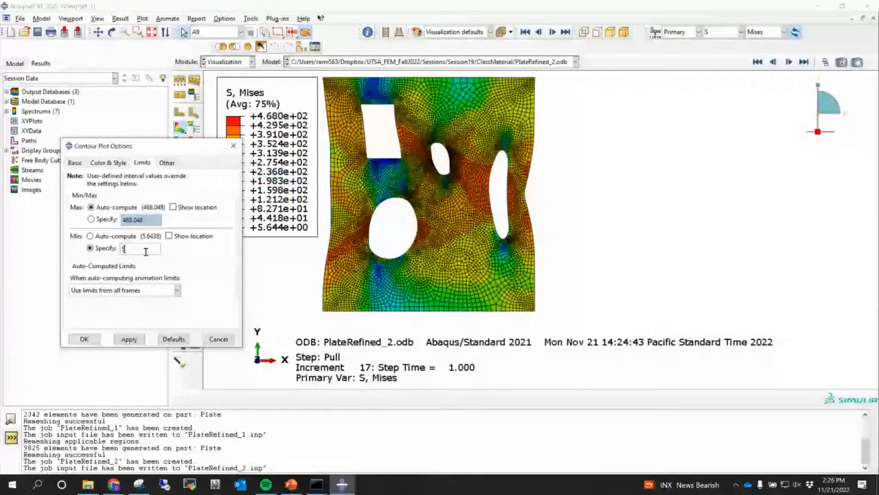
{"action": "type", "text": "8.51"}
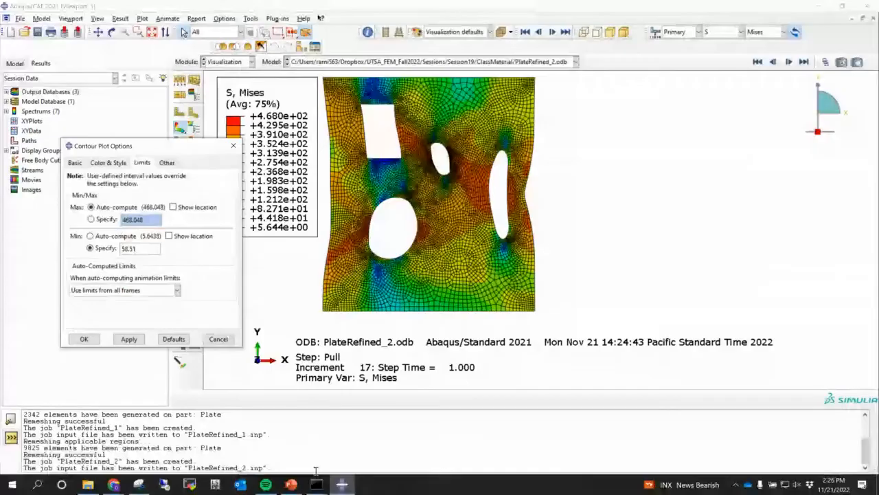
Recheck the coarse legend in PowerPoint, specify 417.9 as the maximum contour limit in Abaqus/CAE, and apply both limits
{"action": "left_click", "coordinate": [336, 485]}
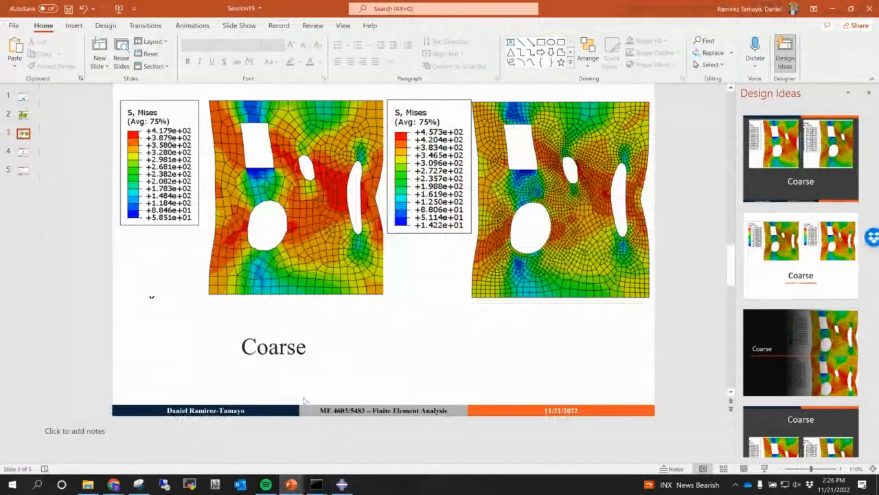
{"action": "left_click", "coordinate": [342, 485]}
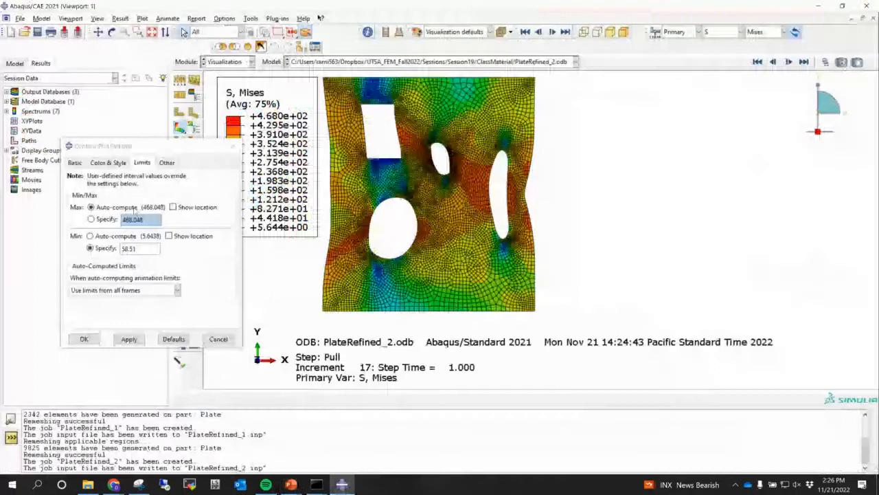
{"action": "left_click", "coordinate": [91, 219]}
{"action": "type", "text": "417"}
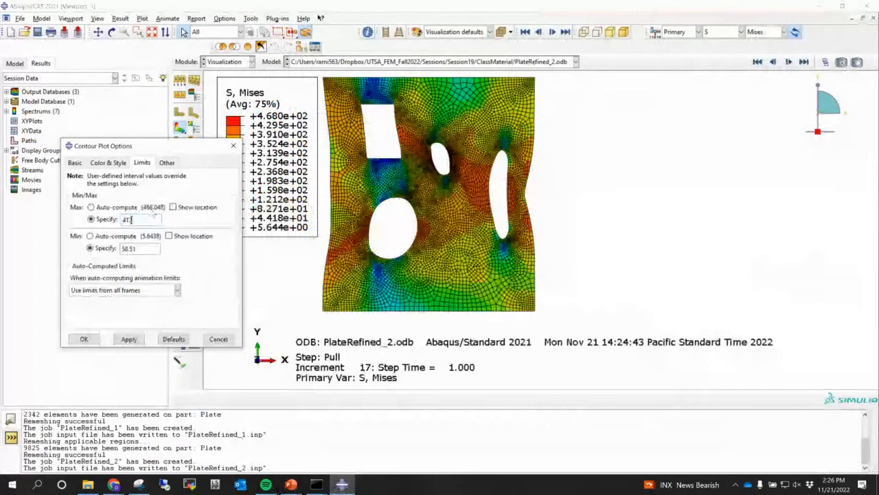
{"action": "type", "text": "."}
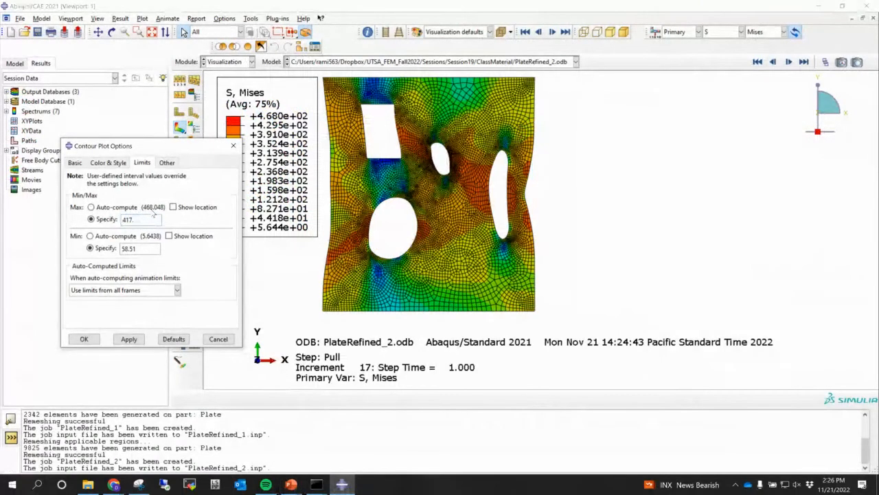
{"action": "type", "text": "9"}
{"action": "left_click", "coordinate": [129, 339]}
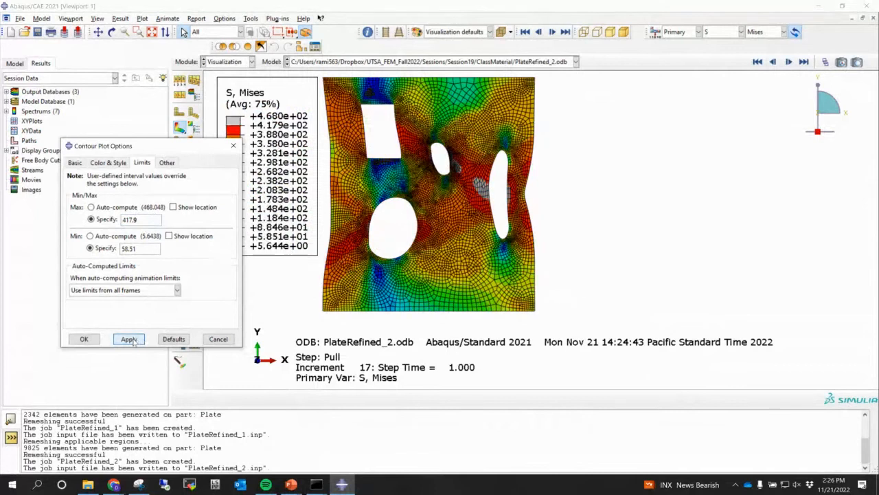
{"action": "left_click", "coordinate": [233, 146]}
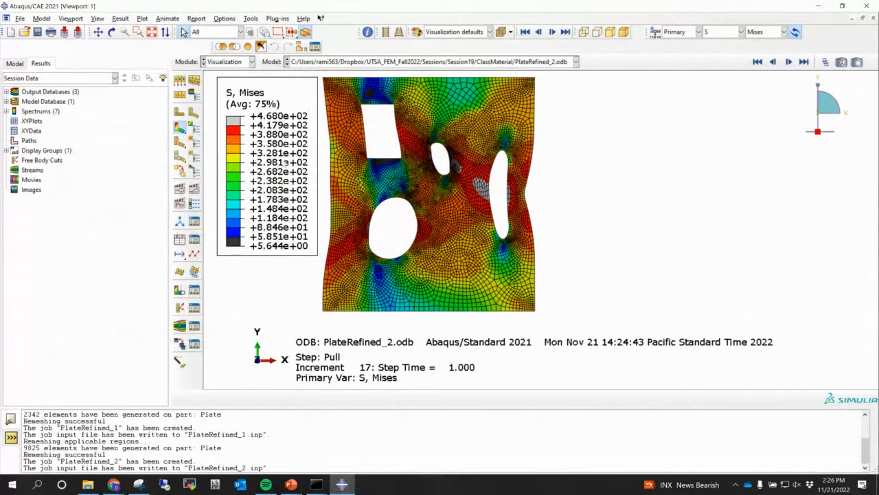
Capture the Mises legend and the refined plate contour plot as a new snip with Snipping Tool
{"action": "left_click", "coordinate": [139, 484]}
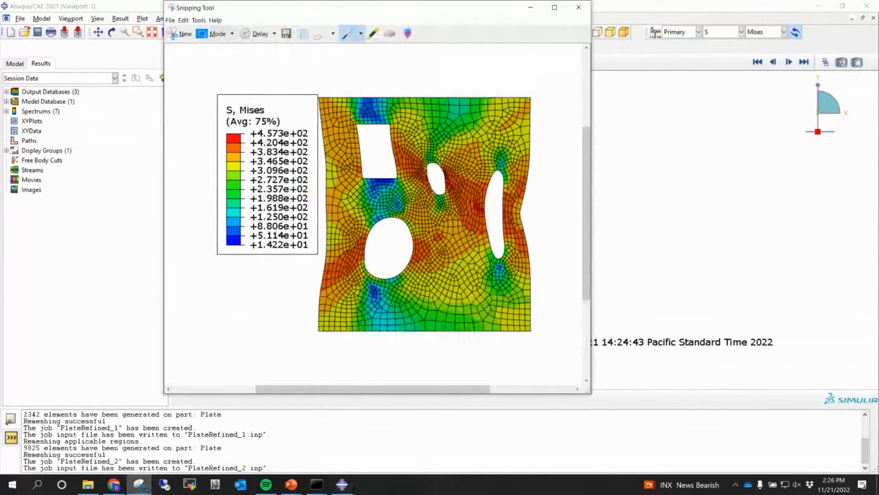
{"action": "left_click", "coordinate": [182, 34]}
{"action": "left_click_drag", "start_coordinate": [211, 75], "coordinate": [536, 315]}
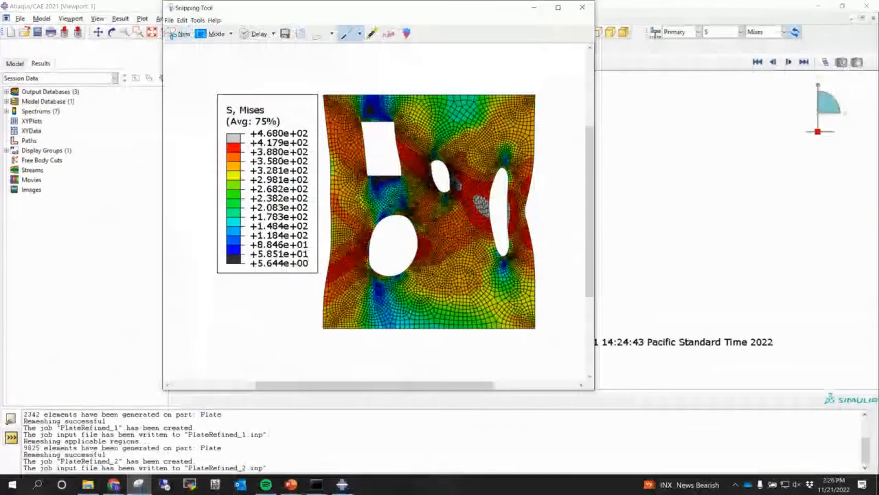
{"action": "left_click", "coordinate": [641, 144]}
Switch to the Session19 PowerPoint and replace the refined stress plot picture beside the coarse one with the capture from the clipboard
{"action": "left_click", "coordinate": [292, 484]}
{"action": "left_click", "coordinate": [349, 441]}
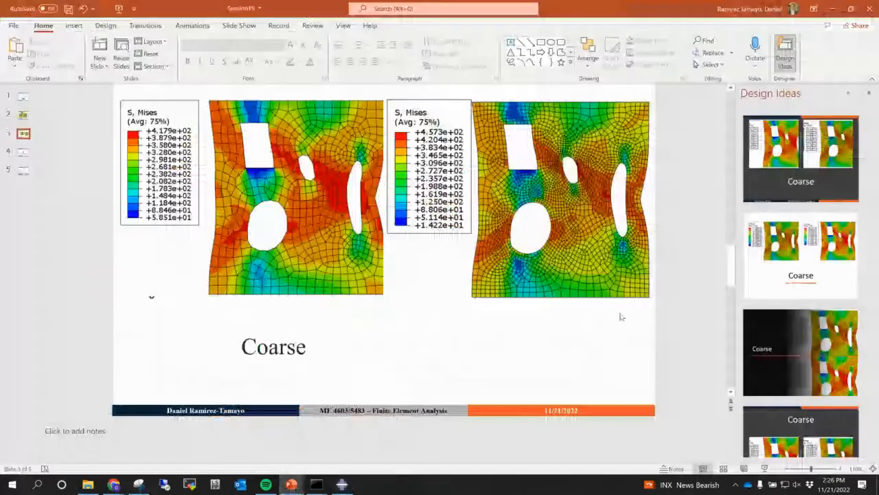
{"action": "right_click_drag", "start_coordinate": [603, 242], "coordinate": [600, 233]}
{"action": "left_click", "coordinate": [542, 273]}
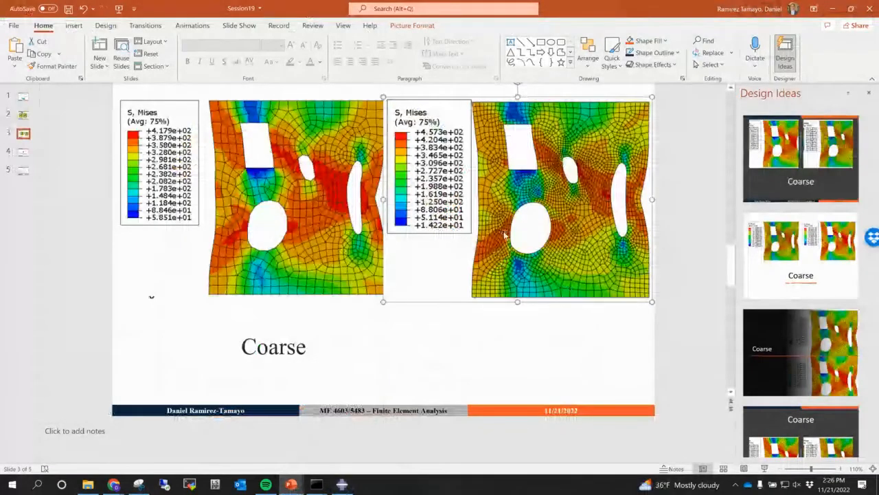
{"action": "right_click", "coordinate": [506, 233]}
{"action": "mouse_move", "coordinate": [565, 308]}
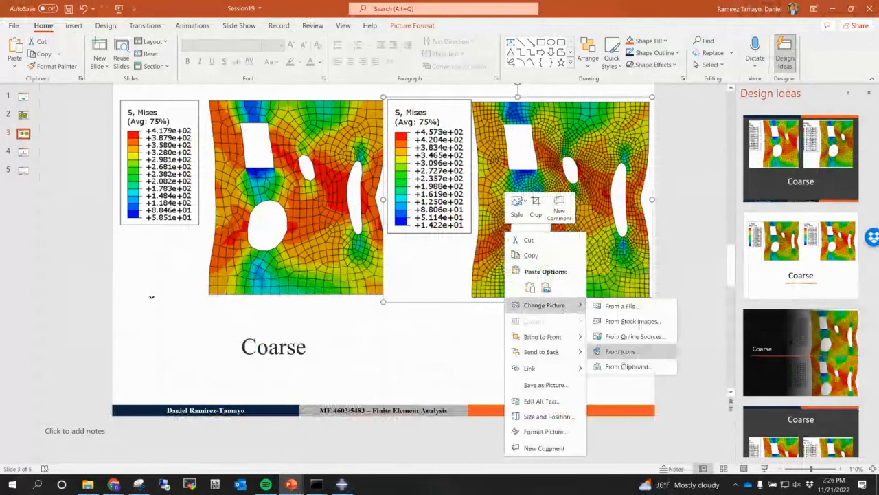
{"action": "left_click", "coordinate": [589, 347]}
{"action": "left_click", "coordinate": [840, 469]}
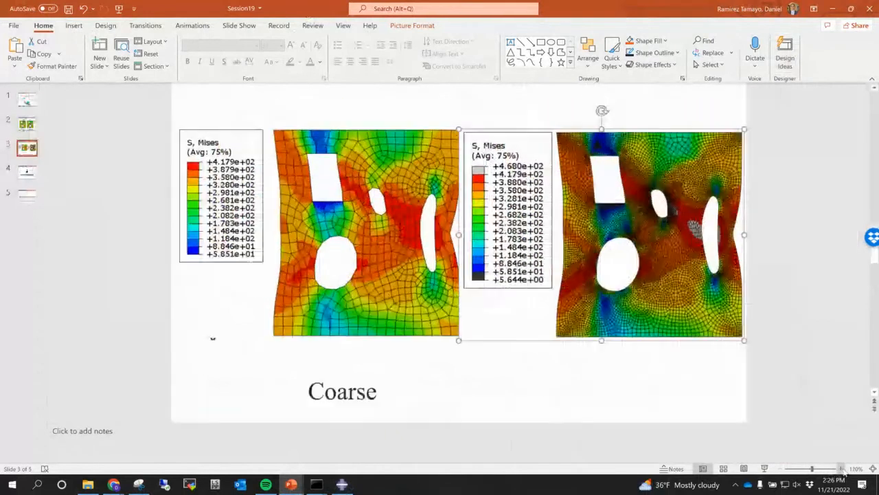
{"action": "left_click", "coordinate": [842, 469]}
{"action": "left_click", "coordinate": [856, 469]}
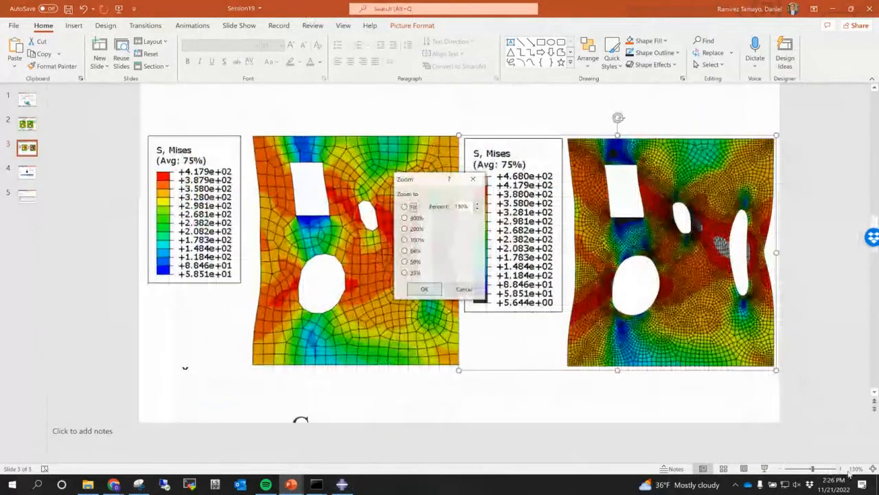
{"action": "left_click", "coordinate": [475, 180]}
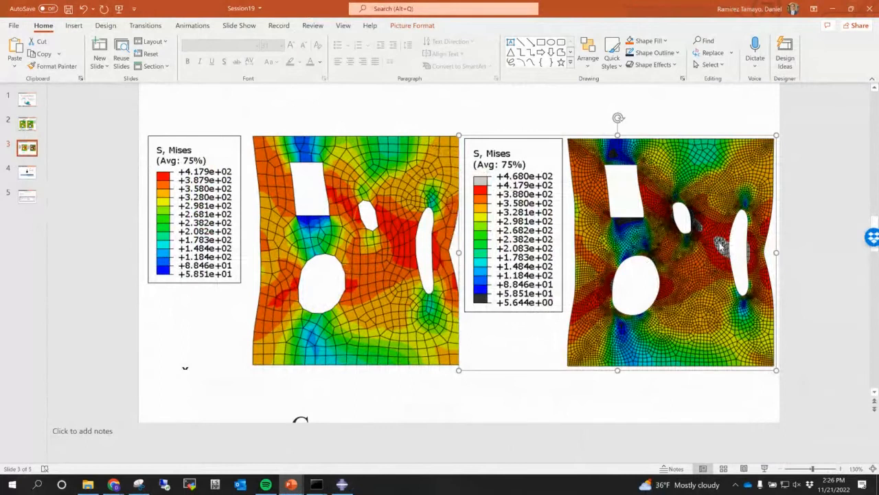
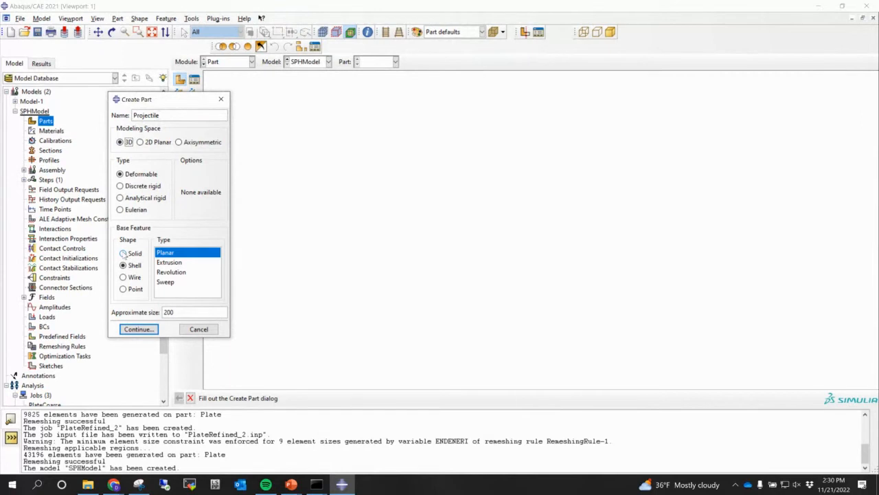
Create the Projectile part as a 3D deformable solid of revolution with an approximate size of 20
{"action": "left_click", "coordinate": [125, 254]}
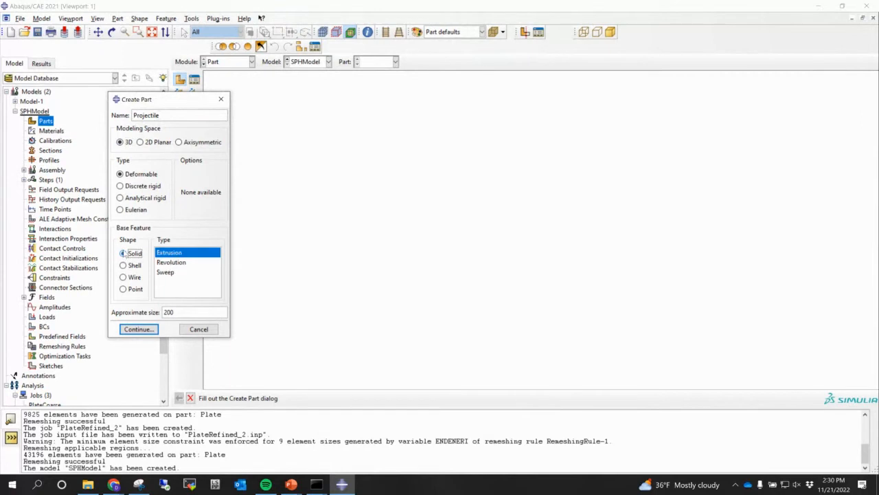
{"action": "left_click", "coordinate": [178, 263]}
{"action": "double_click", "coordinate": [181, 310]}
{"action": "type", "text": "20"}
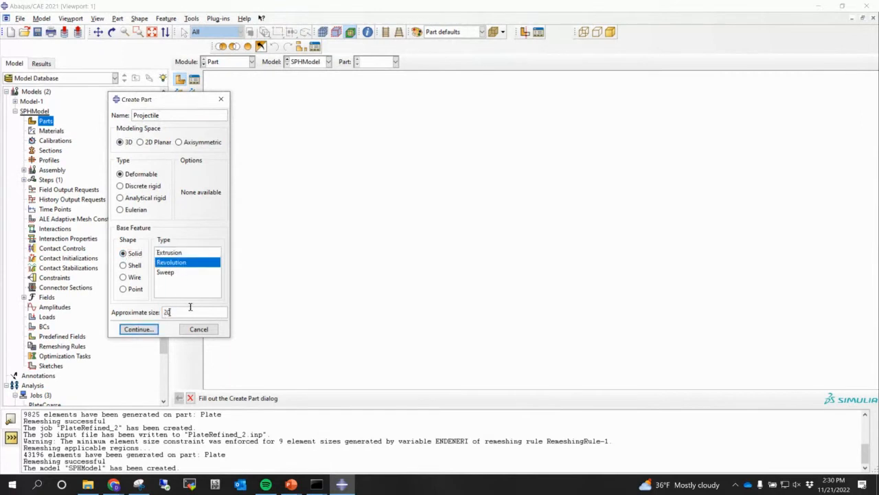
{"action": "left_click", "coordinate": [154, 329]}
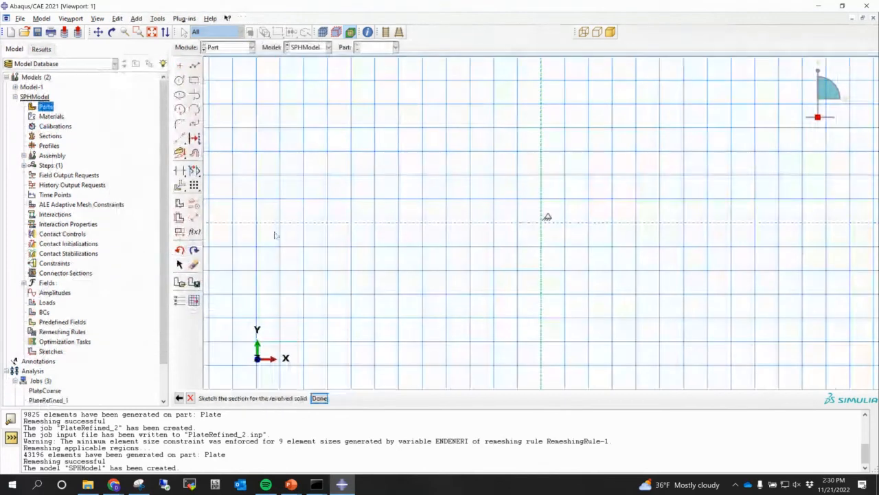
Sketch the projectile's section as a rectangle from the origin to 2.5,4.5, consulting the Session19 PowerPoint for its dimensions
{"action": "left_click", "coordinate": [195, 83]}
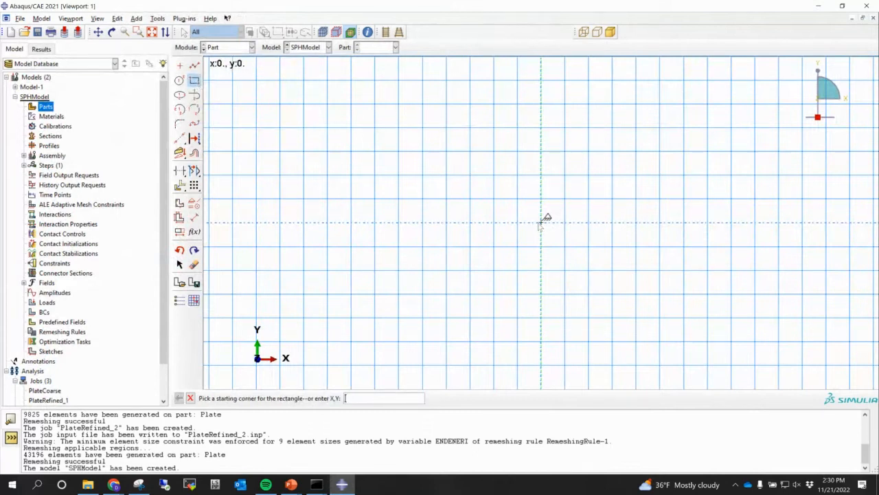
{"action": "left_click", "coordinate": [541, 222]}
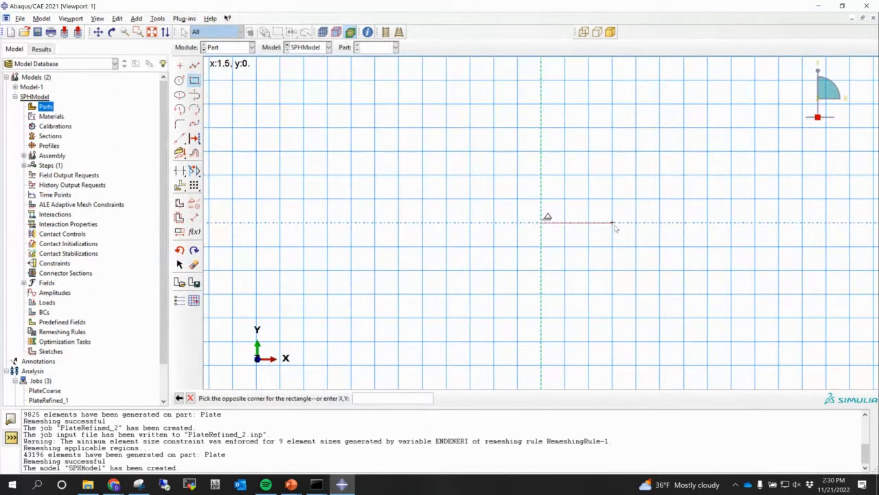
{"action": "mouse_move", "coordinate": [291, 485]}
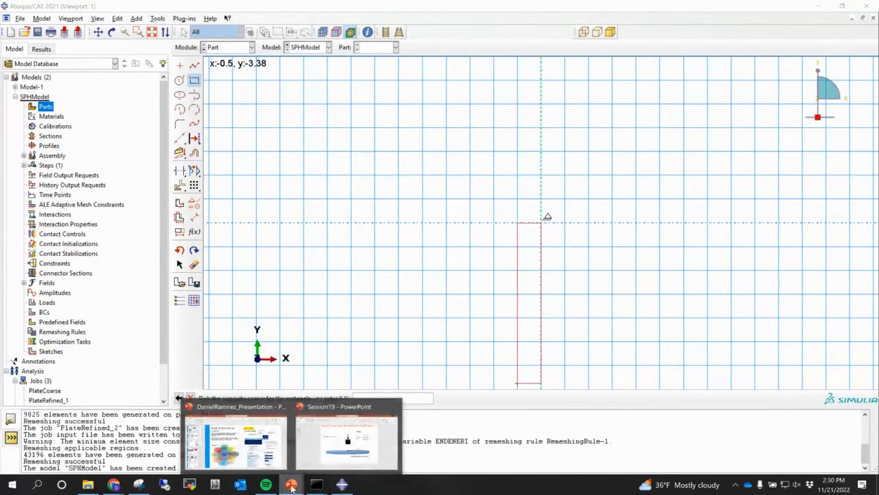
{"action": "left_click", "coordinate": [329, 463]}
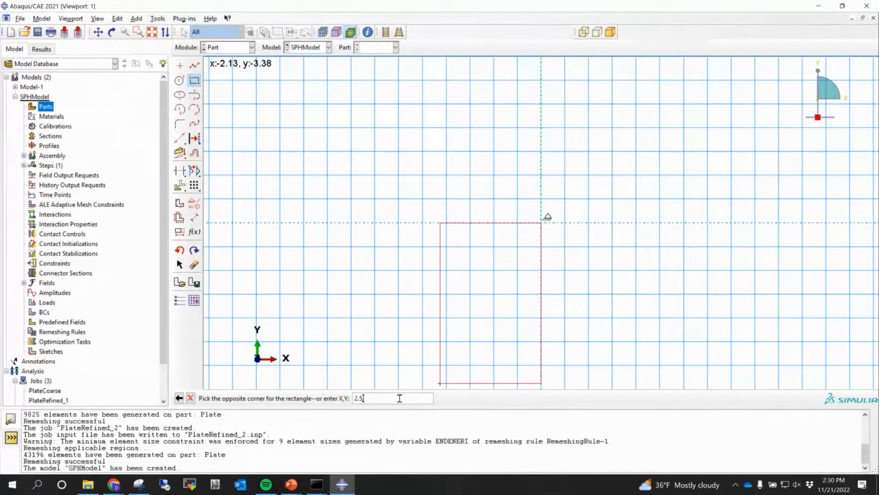
{"action": "type", "text": ",4.5"}
{"action": "key", "text": "Return"}
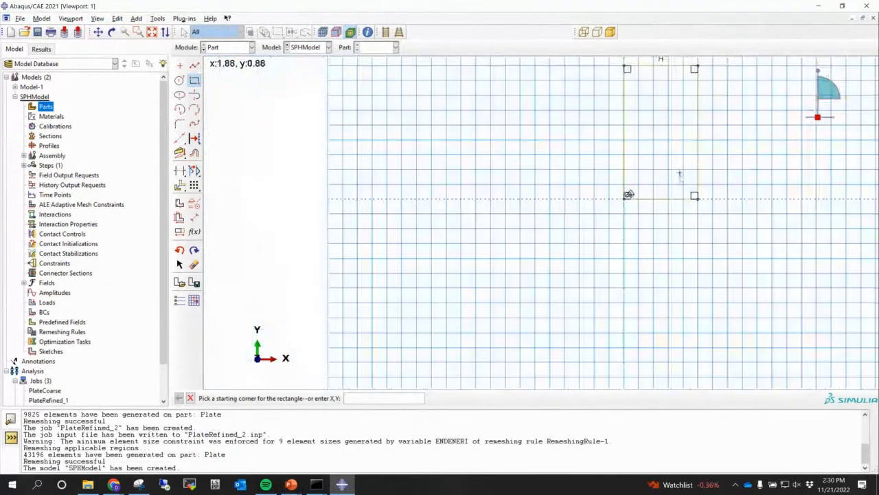
{"action": "middle_click_drag", "start_coordinate": [680, 176], "coordinate": [509, 215], "text": "ctrl+alt"}
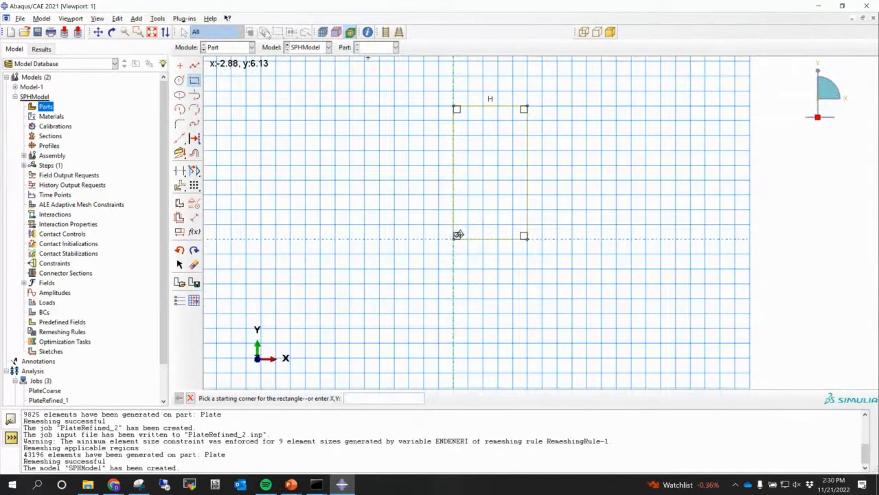
Finish the rectangular section sketch and revolve it 360 degrees to form the solid Projectile part
{"action": "left_click", "coordinate": [194, 80]}
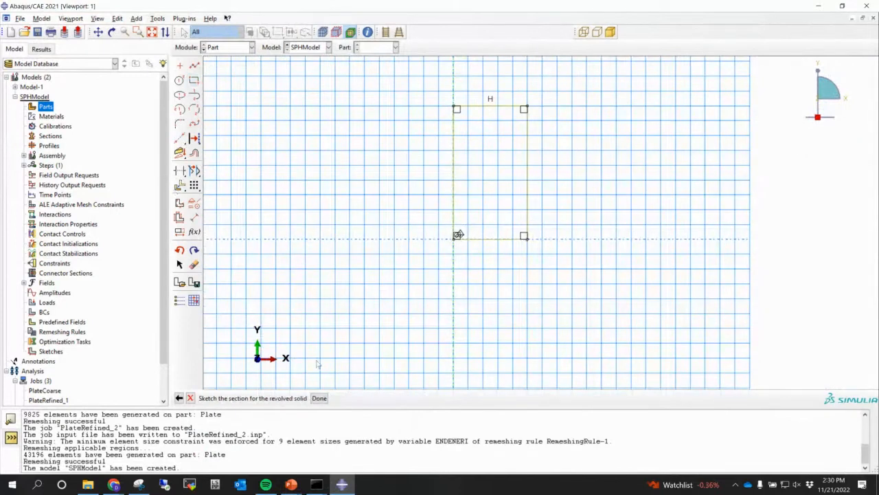
{"action": "left_click", "coordinate": [319, 399]}
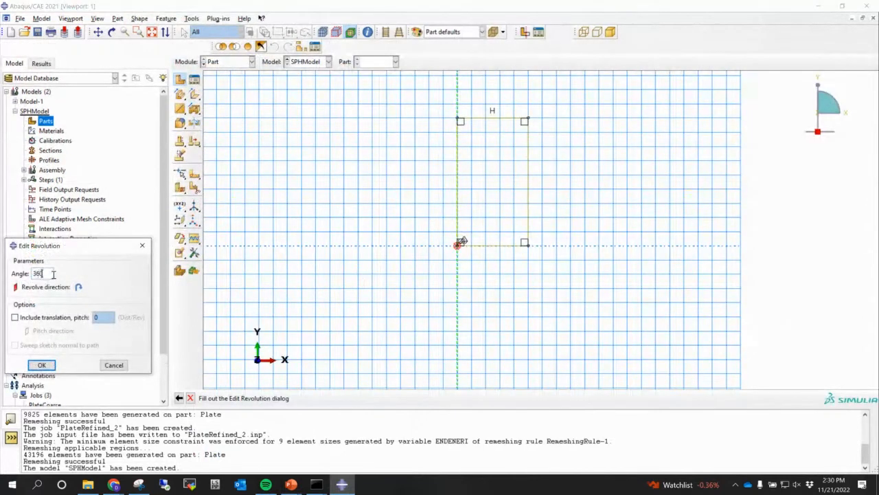
{"action": "left_click", "coordinate": [41, 365]}
Partition the Projectile cell with a plane normal to the upper circular edge at its seam vertex
{"action": "left_click_drag", "start_coordinate": [605, 224], "coordinate": [720, 365], "text": "ctrl+alt"}
{"action": "left_click_drag", "start_coordinate": [647, 303], "coordinate": [626, 338], "text": "ctrl+alt"}
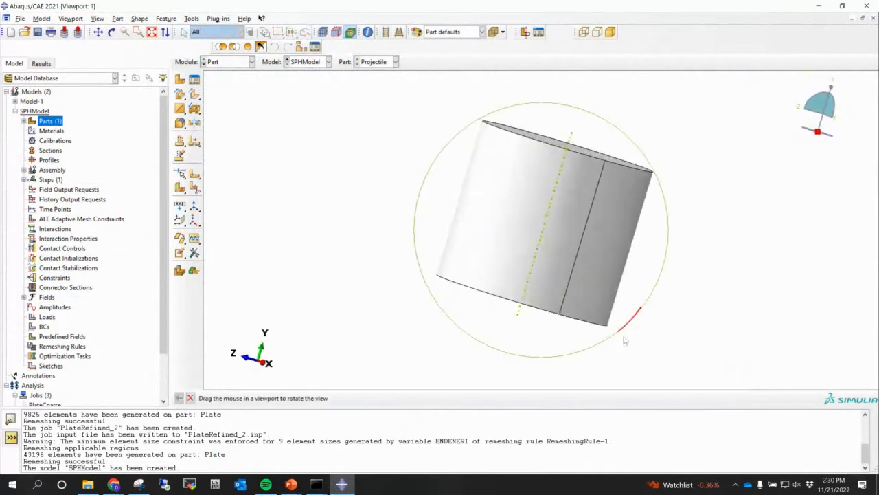
{"action": "left_click_drag", "start_coordinate": [549, 150], "coordinate": [507, 207], "text": "ctrl+alt"}
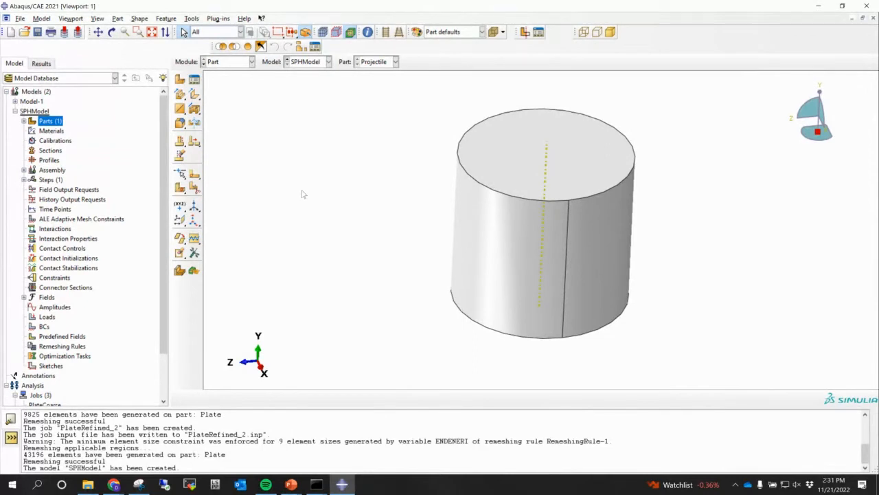
{"action": "left_click_drag", "start_coordinate": [505, 158], "coordinate": [553, 107], "text": "ctrl+alt"}
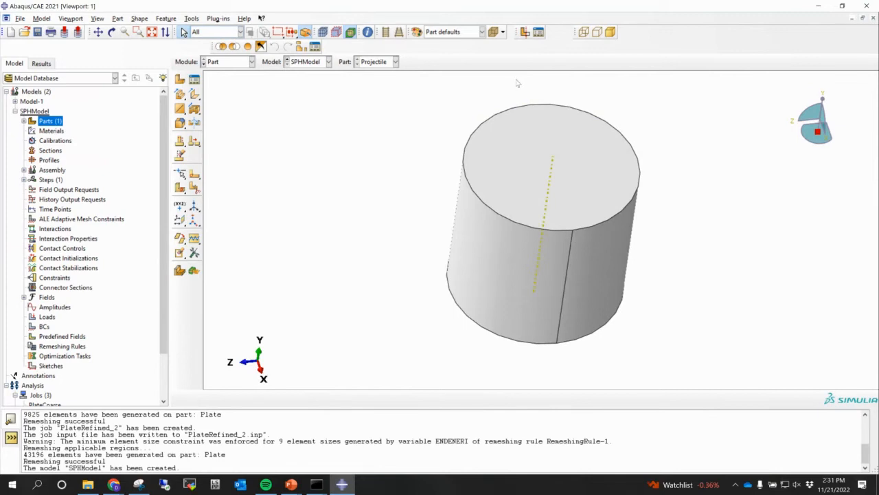
{"action": "left_click", "coordinate": [180, 187]}
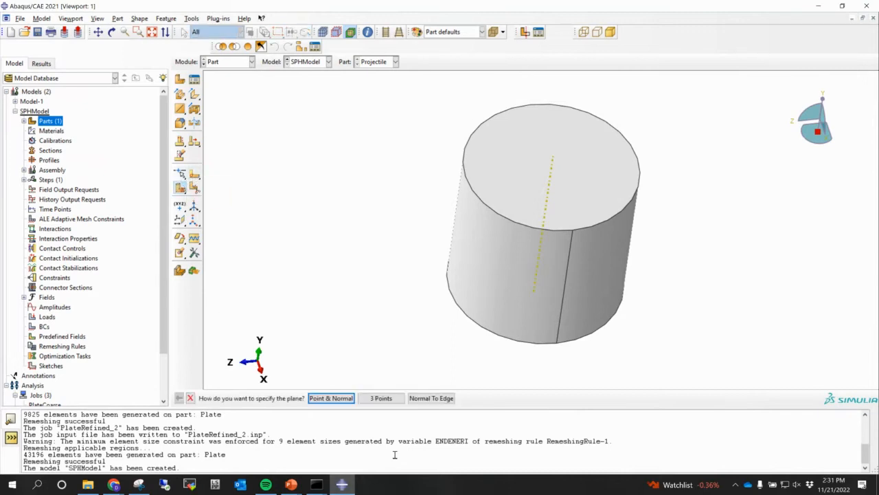
{"action": "left_click", "coordinate": [421, 401]}
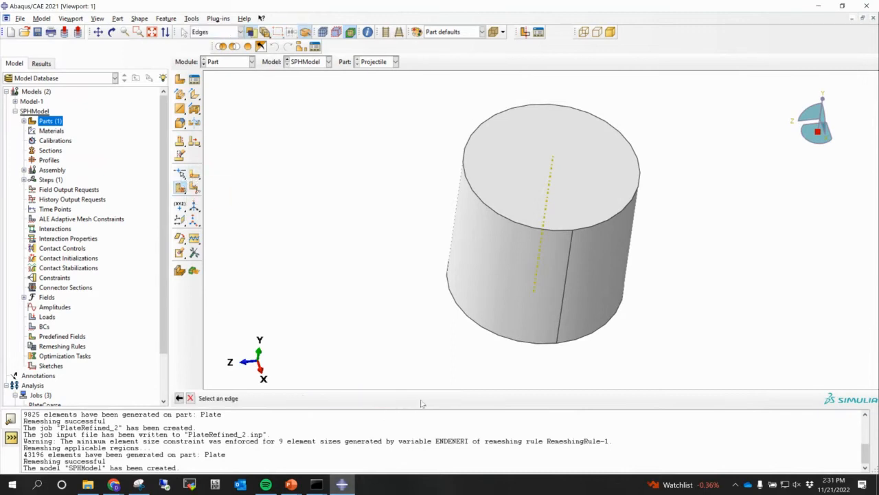
{"action": "left_click", "coordinate": [562, 230]}
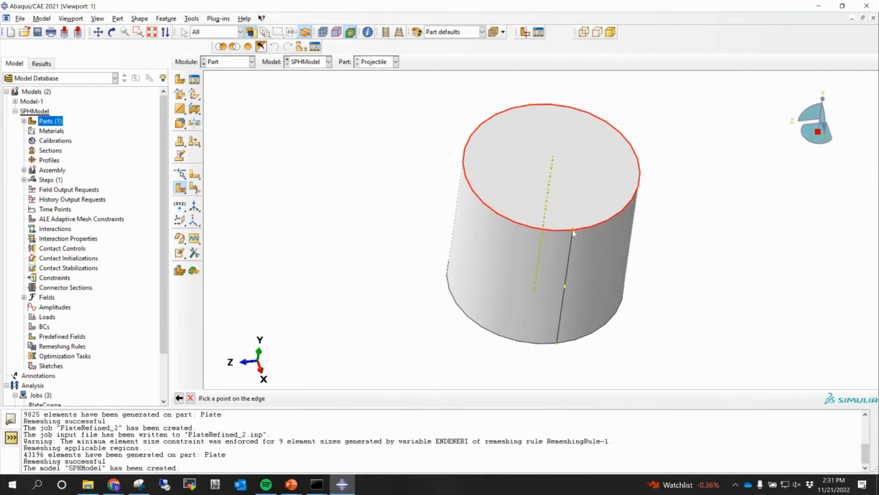
{"action": "left_click", "coordinate": [573, 233]}
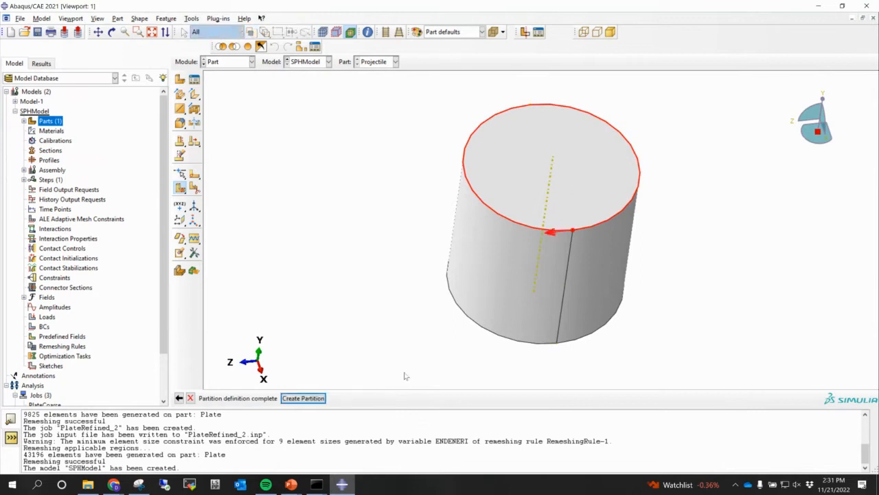
{"action": "left_click", "coordinate": [303, 398]}
{"action": "left_click_drag", "start_coordinate": [495, 272], "coordinate": [535, 200], "text": "ctrl+alt"}
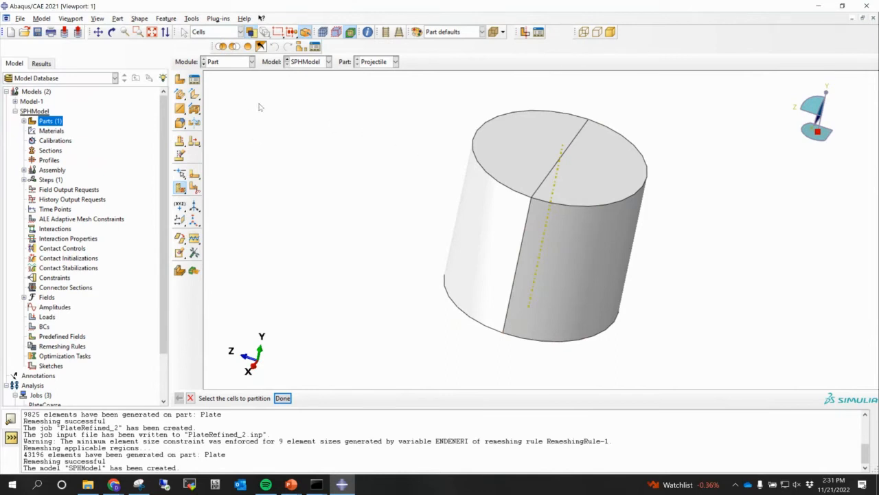
{"action": "key", "text": "Escape"}
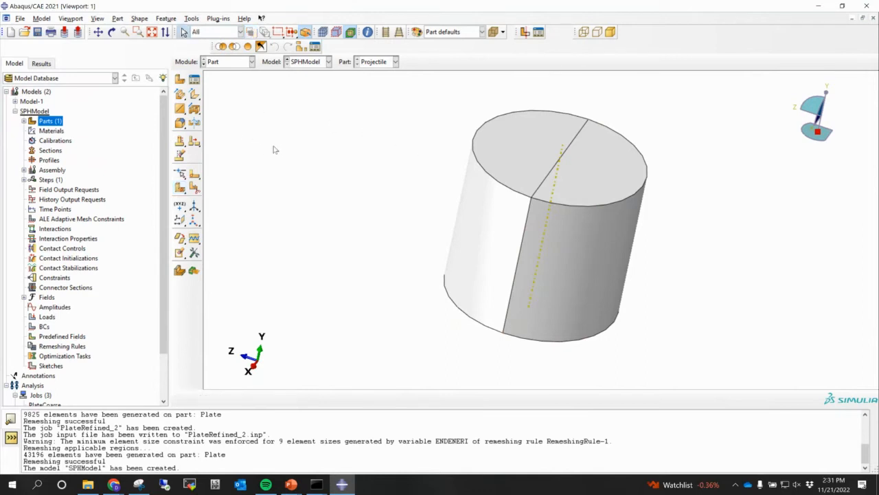
Create the RigidWall part in SPHModel as a 3D discrete rigid shell of revolution with an approximate size of 20
{"action": "left_click", "coordinate": [24, 121]}
{"action": "double_click", "coordinate": [48, 122]}
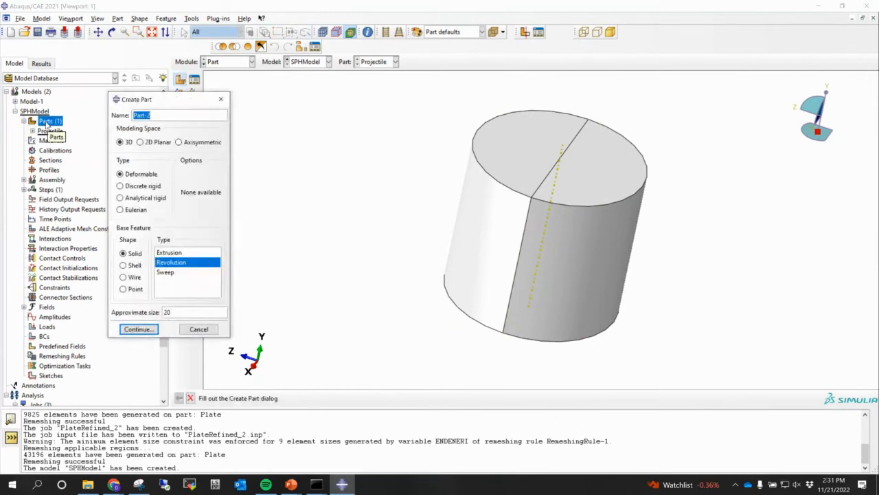
{"action": "type", "text": "Pig"}
{"action": "type", "text": "idWall"}
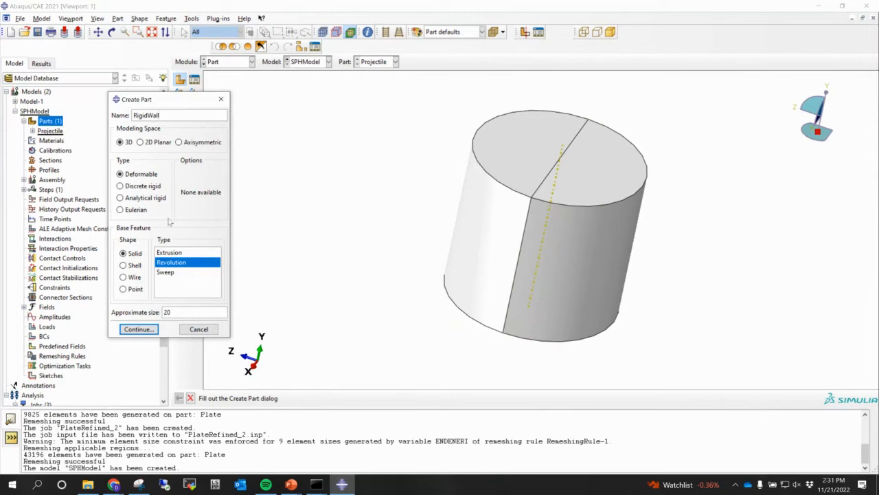
{"action": "left_click", "coordinate": [123, 266]}
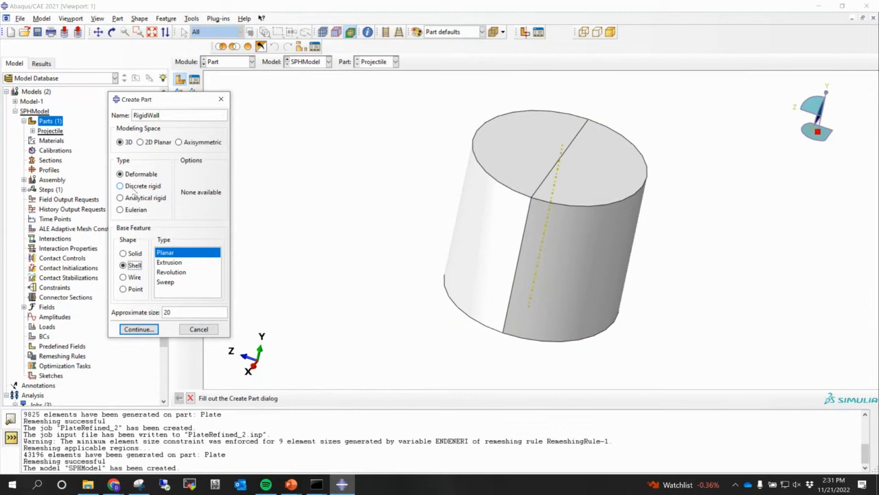
{"action": "left_click", "coordinate": [134, 188]}
{"action": "left_click", "coordinate": [172, 272]}
{"action": "left_click", "coordinate": [139, 329]}
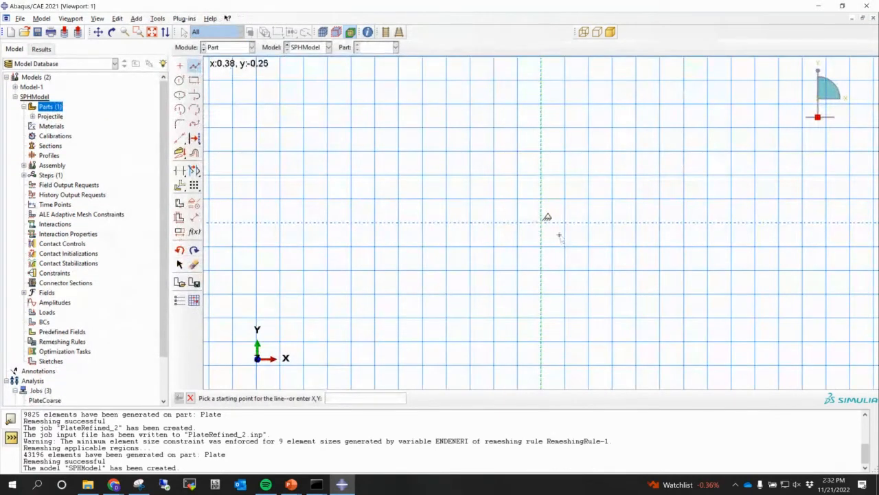
Sketch a horizontal line starting at the origin and dimension its length to 10
{"action": "left_click", "coordinate": [519, 219]}
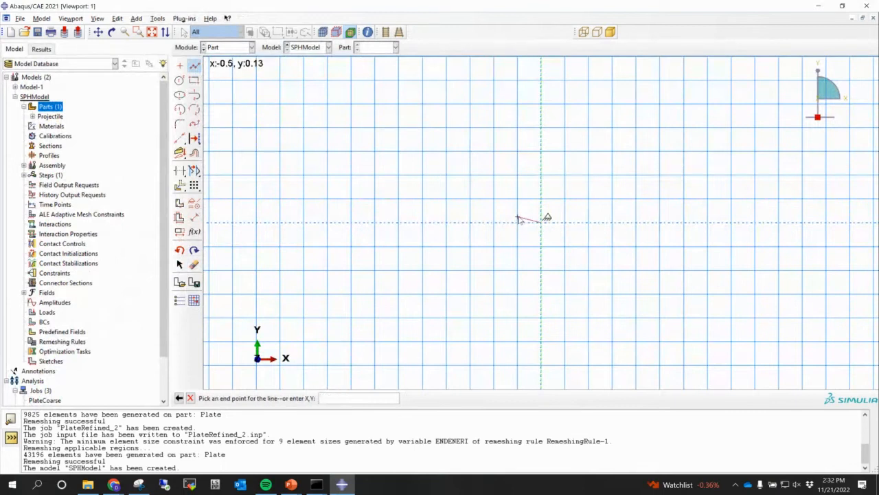
{"action": "type", "text": "0,0"}
{"action": "key", "text": "Return"}
{"action": "key", "text": "Escape"}
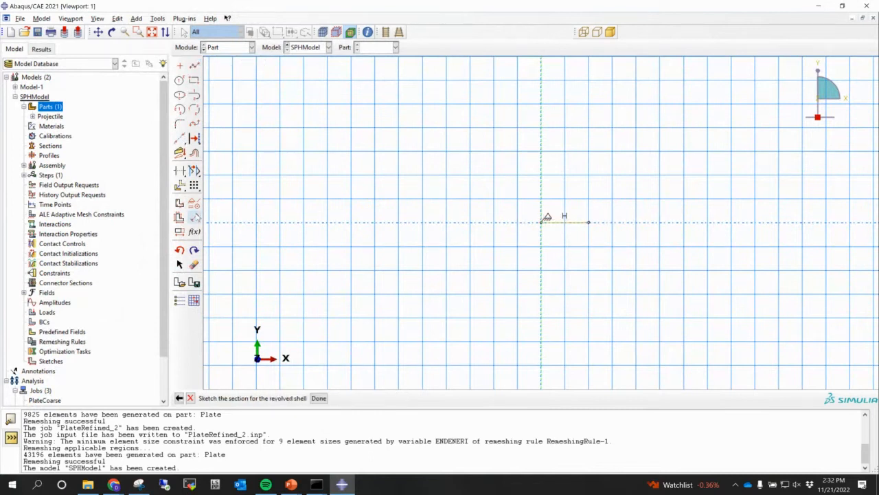
{"action": "left_click", "coordinate": [195, 218]}
{"action": "left_click", "coordinate": [565, 221]}
{"action": "left_click", "coordinate": [564, 160]}
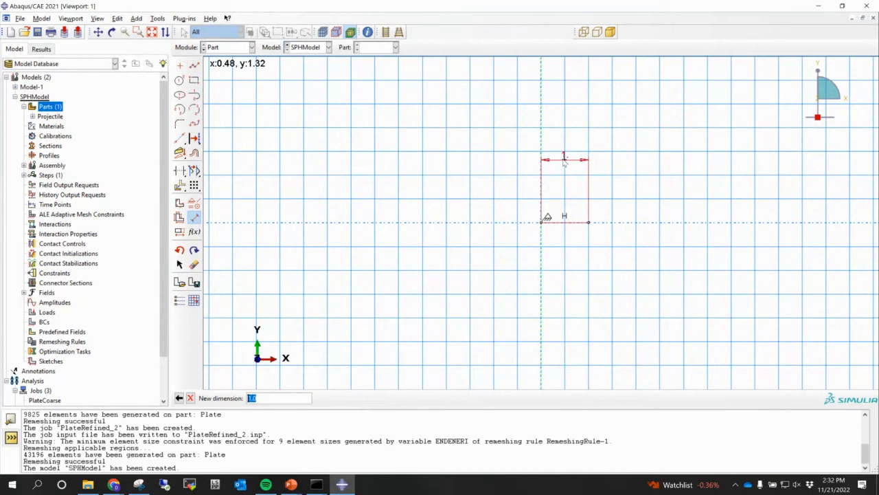
{"action": "type", "text": "10"}
{"action": "key", "text": "Return"}
Set the horizontal distance between the line's free end on the far side of the axis and the origin to 0
{"action": "scroll", "coordinate": [711, 170], "scroll_direction": "down", "scroll_amount": 2}
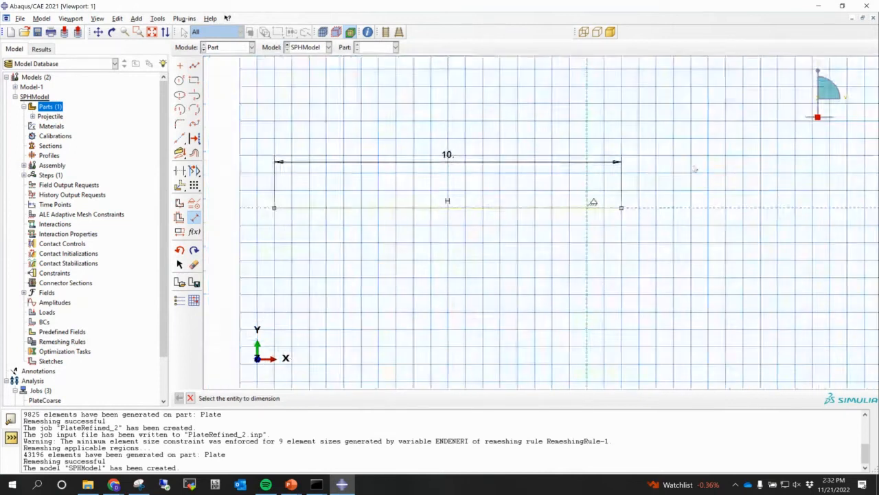
{"action": "scroll", "coordinate": [488, 225], "scroll_direction": "down", "scroll_amount": 1}
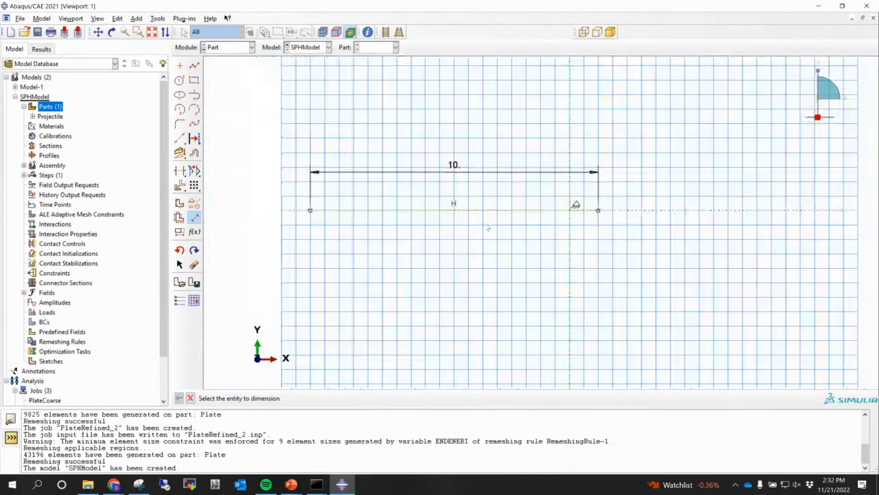
{"action": "left_click", "coordinate": [309, 210]}
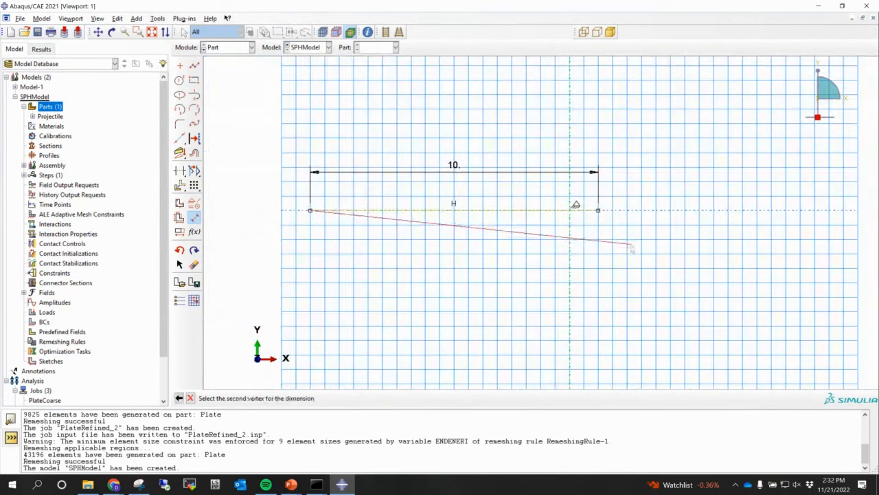
{"action": "left_click", "coordinate": [570, 210]}
{"action": "left_click", "coordinate": [542, 273]}
{"action": "type", "text": "0"}
{"action": "key", "text": "Return"}
Finish the line sketch and revolve it a full turn to form the circular RigidWall shell
{"action": "scroll", "coordinate": [622, 169], "scroll_direction": "down", "scroll_amount": 1}
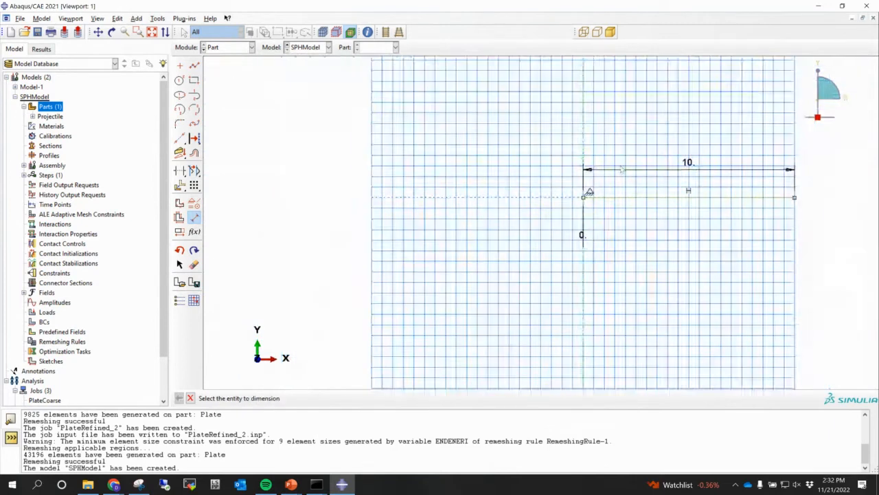
{"action": "middle_click_drag", "start_coordinate": [648, 178], "coordinate": [444, 165], "text": "ctrl+alt"}
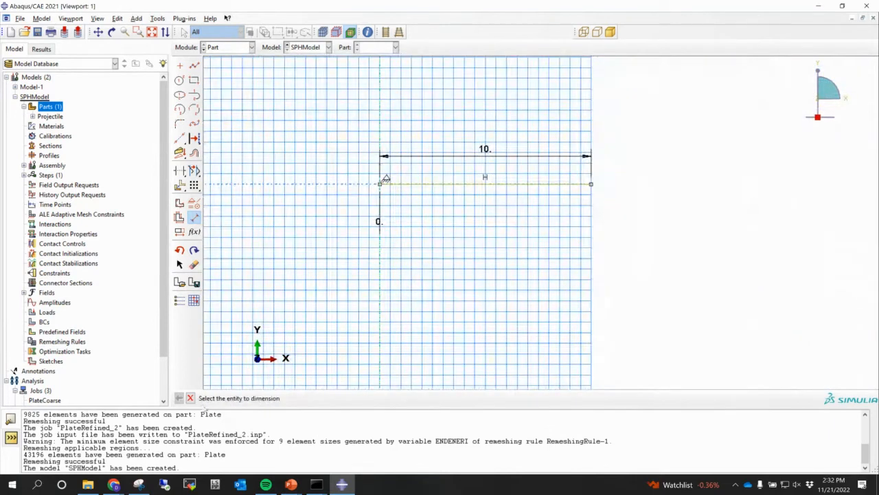
{"action": "left_click", "coordinate": [191, 398]}
{"action": "left_click", "coordinate": [319, 398]}
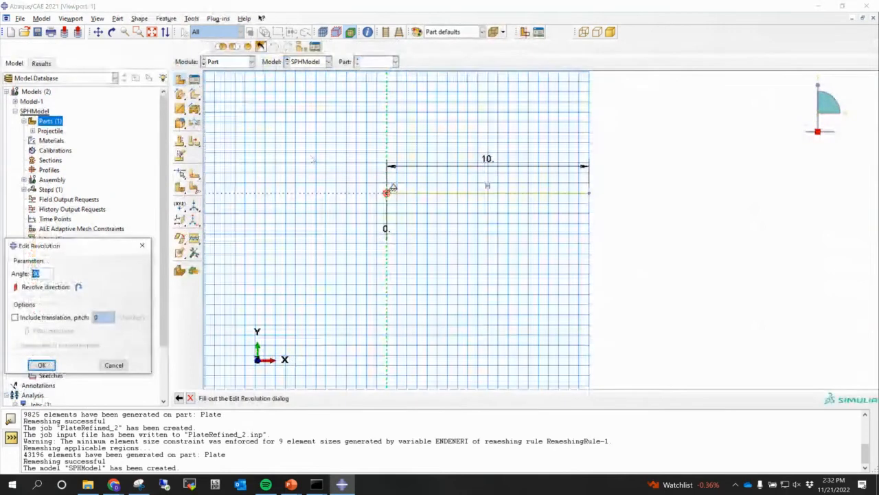
{"action": "key", "text": "Return"}
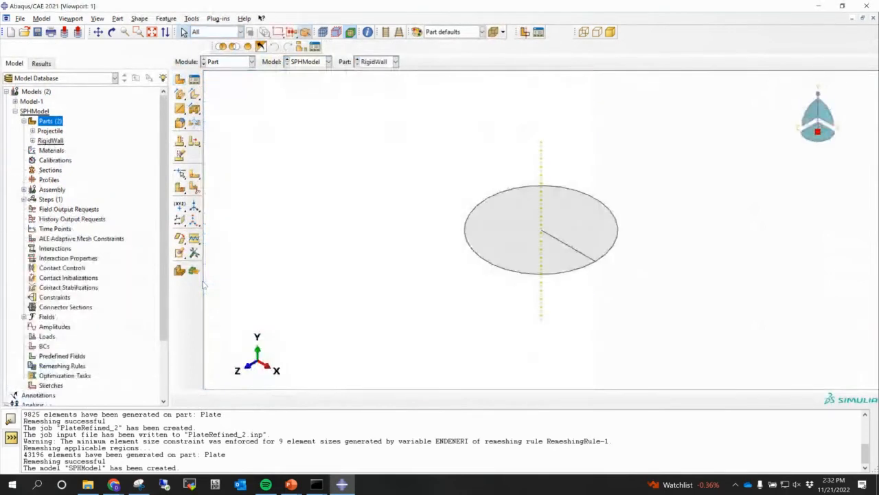
Add a reference point at the centre of the RigidWall disc
{"action": "scroll", "coordinate": [698, 218], "scroll_direction": "up", "scroll_amount": 2}
{"action": "scroll", "coordinate": [515, 238], "scroll_direction": "up", "scroll_amount": 3}
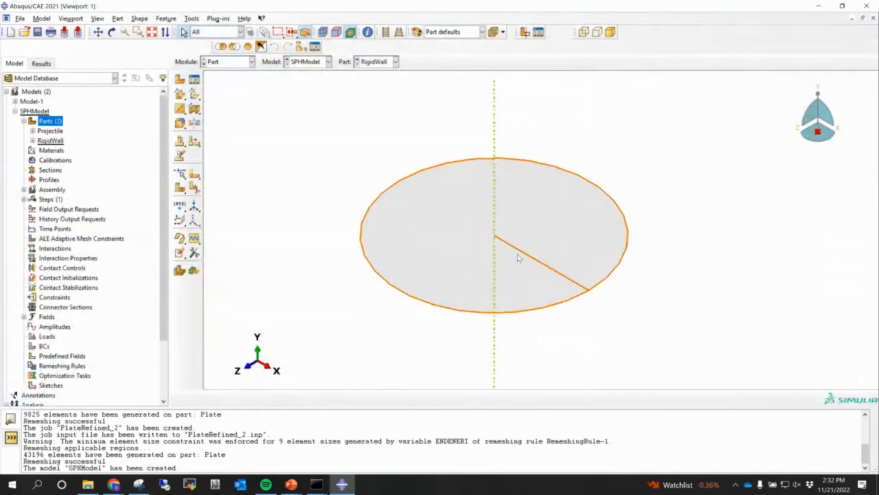
{"action": "left_click_drag", "start_coordinate": [518, 256], "coordinate": [458, 236], "text": "ctrl+alt"}
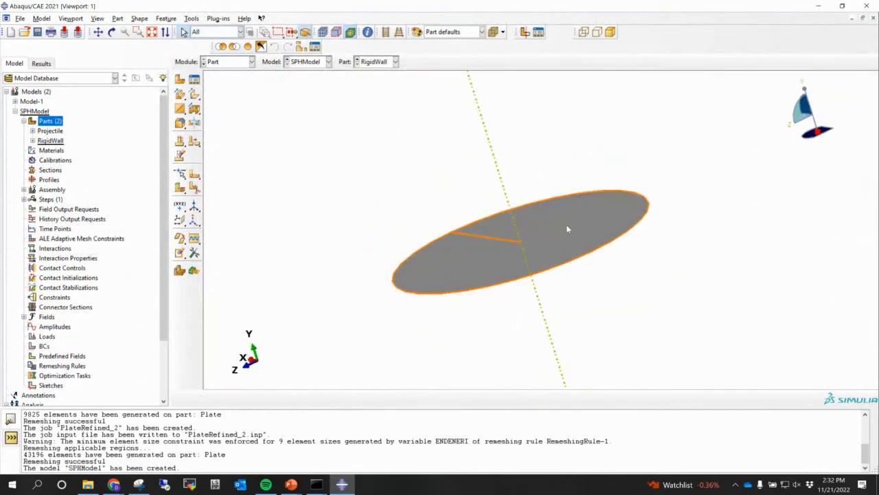
{"action": "left_click_drag", "start_coordinate": [506, 229], "coordinate": [625, 309], "text": "ctrl+alt"}
{"action": "left_click_drag", "start_coordinate": [555, 295], "coordinate": [435, 234], "text": "ctrl+alt"}
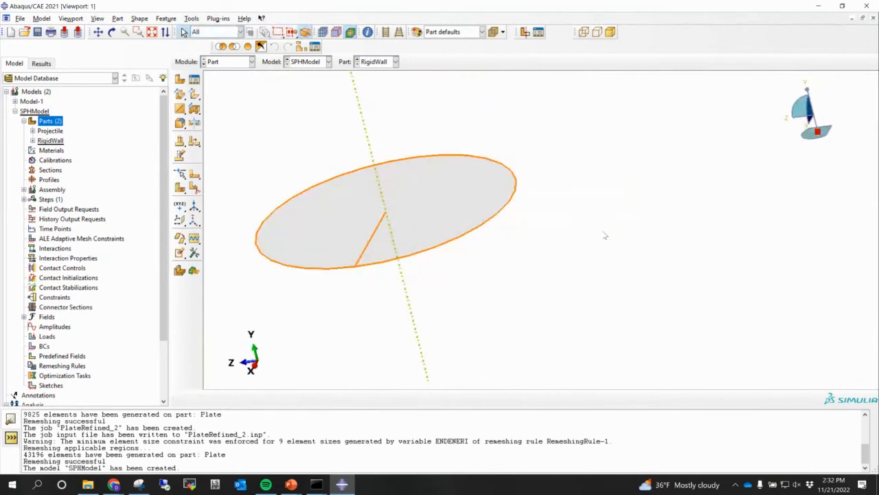
{"action": "left_click_drag", "start_coordinate": [606, 235], "coordinate": [589, 260], "text": "ctrl+alt"}
{"action": "left_click_drag", "start_coordinate": [342, 137], "coordinate": [350, 147], "text": "ctrl+alt"}
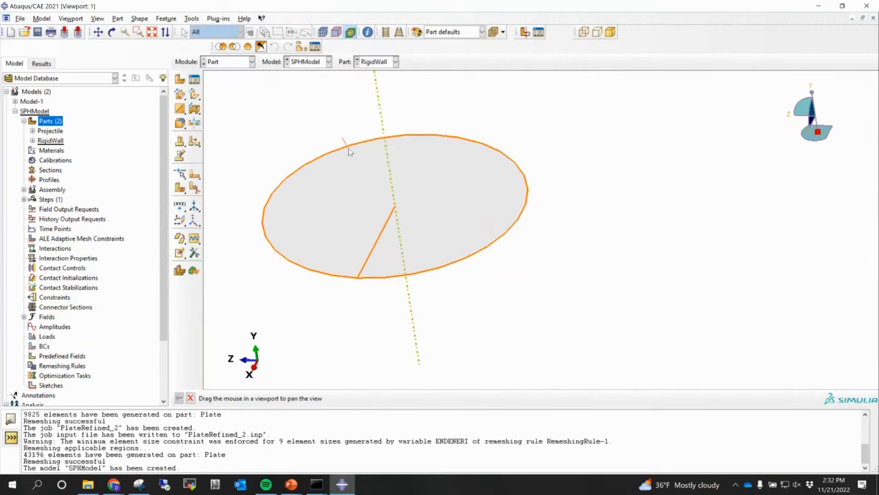
{"action": "left_click", "coordinate": [32, 140]}
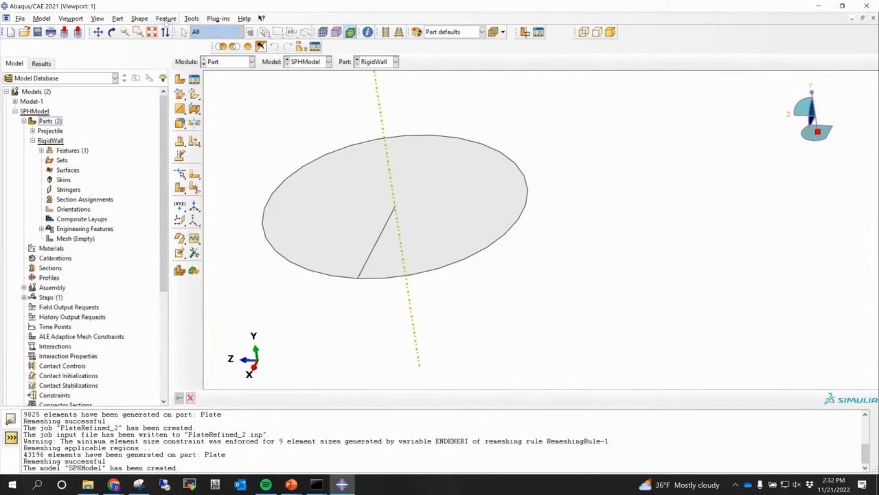
{"action": "left_click", "coordinate": [187, 21]}
{"action": "left_click", "coordinate": [210, 39]}
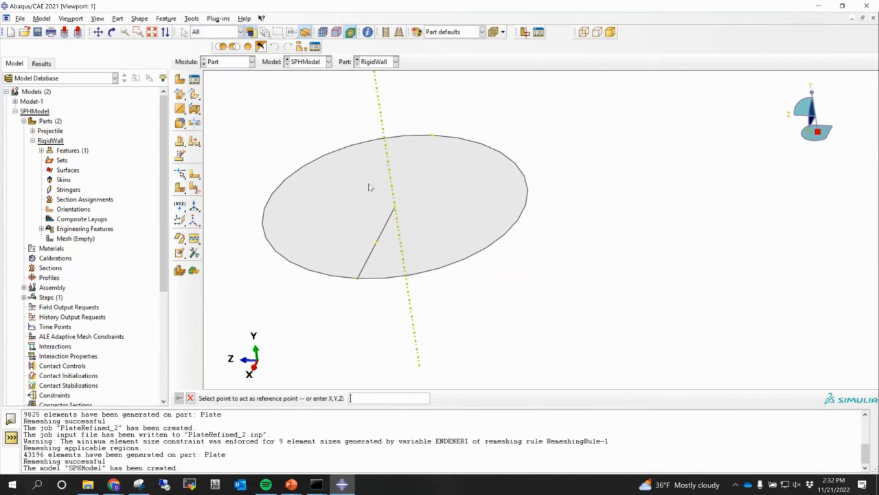
{"action": "left_click", "coordinate": [395, 208]}
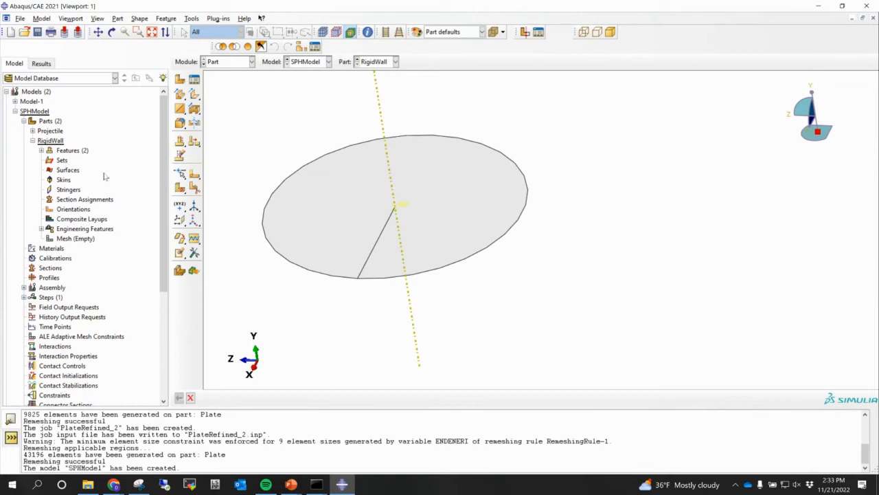
Create a geometry set named RigidWall on the RigidWall part containing the whole circular face
{"action": "double_click", "coordinate": [62, 160]}
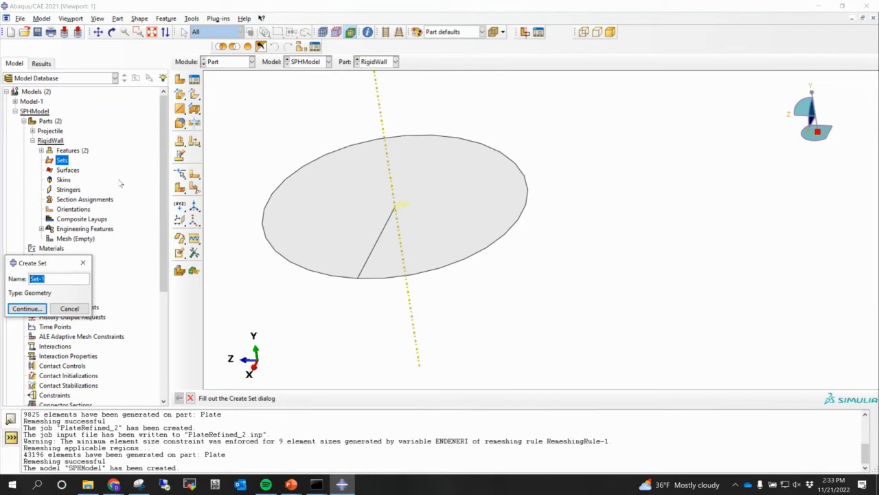
{"action": "type", "text": "Rigie"}
{"action": "type", "text": "WQ"}
{"action": "left_click", "coordinate": [26, 309]}
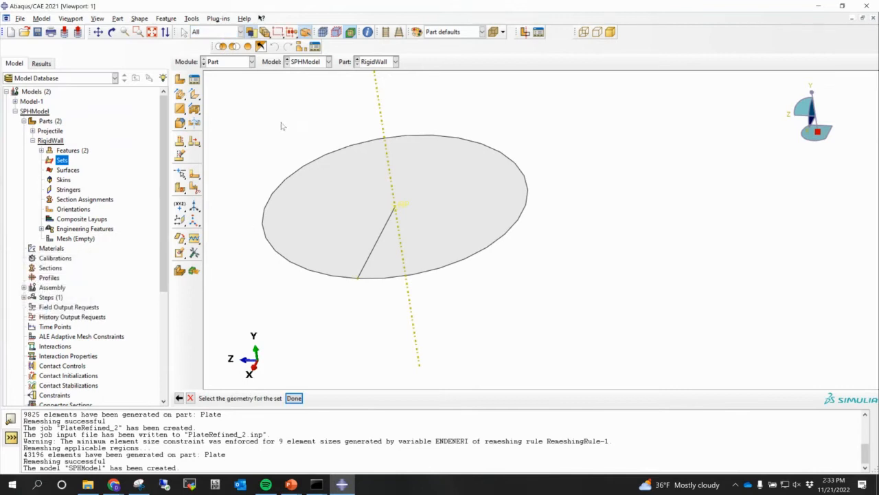
{"action": "left_click_drag", "start_coordinate": [254, 124], "coordinate": [627, 261]}
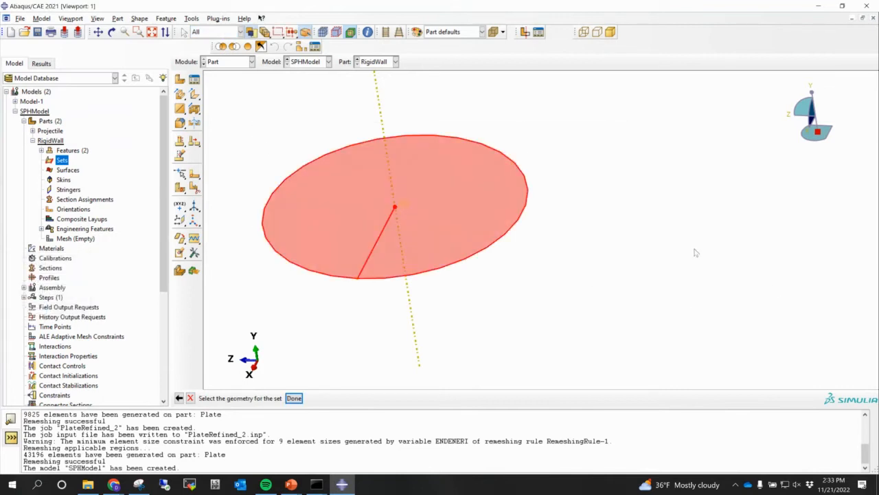
{"action": "left_click", "coordinate": [293, 399]}
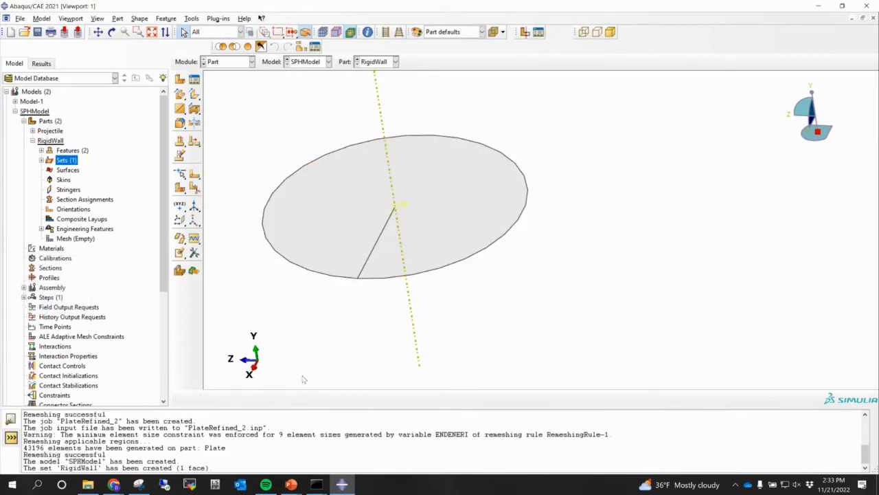
Create a second geometry set named RefPoint containing the reference point at the disc's centre
{"action": "left_click", "coordinate": [41, 159]}
{"action": "double_click", "coordinate": [67, 160]}
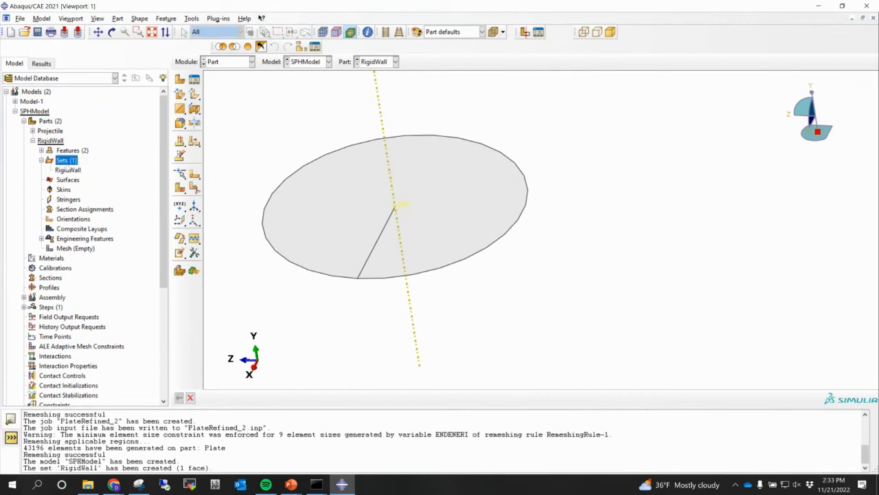
{"action": "type", "text": "R"}
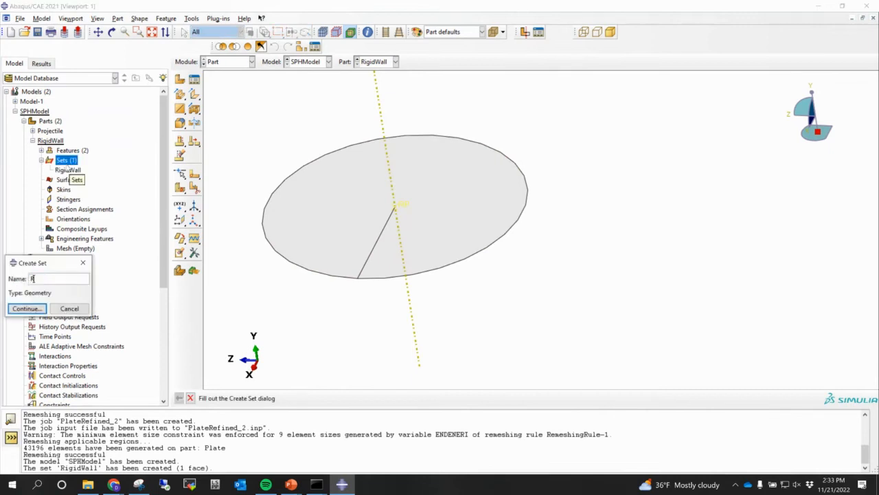
{"action": "type", "text": "efPoint"}
{"action": "left_click", "coordinate": [28, 309]}
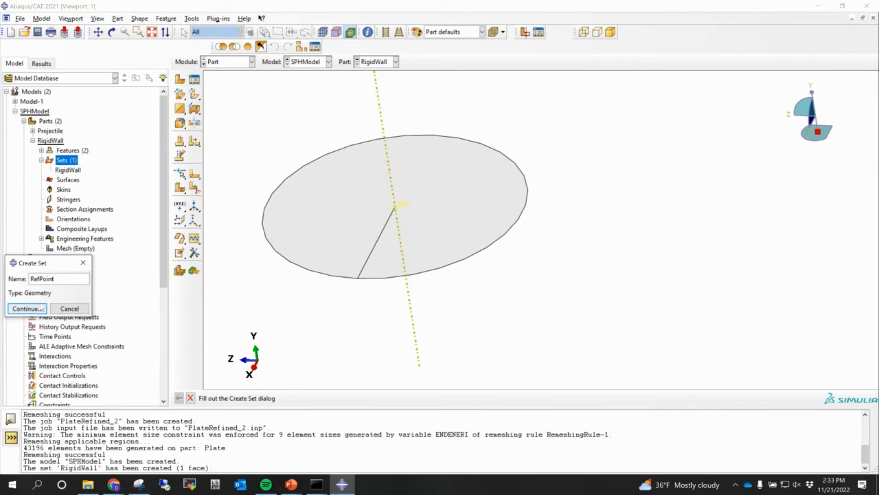
{"action": "left_click", "coordinate": [404, 208]}
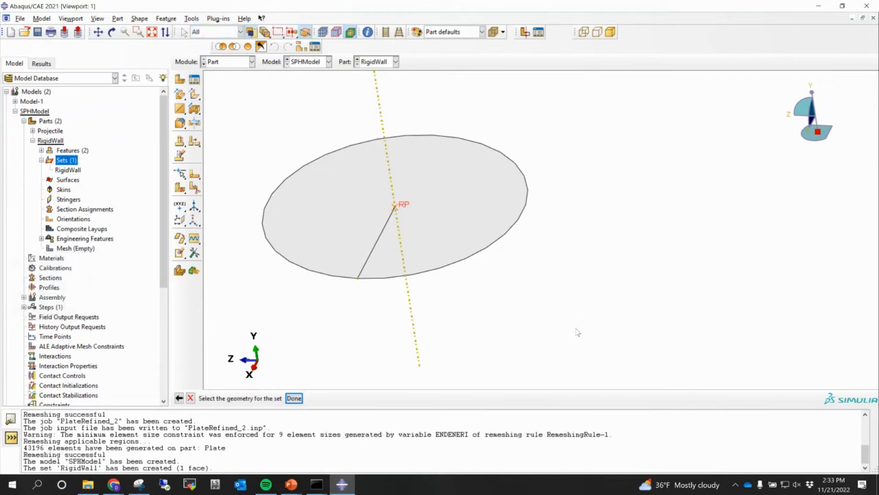
{"action": "left_click", "coordinate": [293, 397]}
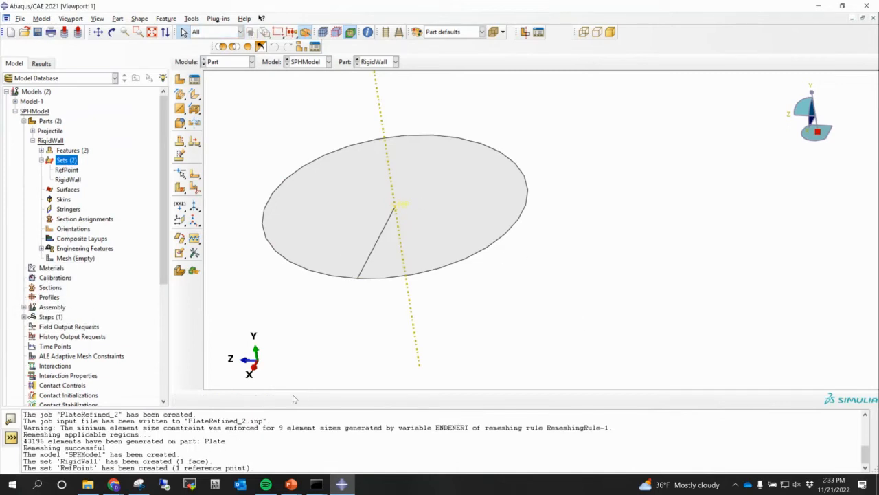
Create a new material with elastic behavior and name it AA6061-T6
{"action": "left_click", "coordinate": [161, 242]}
{"action": "scroll", "coordinate": [161, 242], "scroll_direction": "down", "scroll_amount": 1}
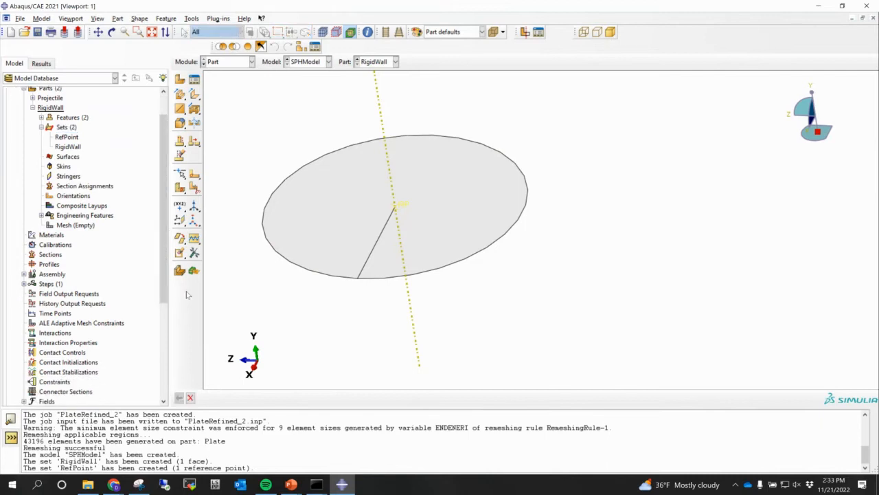
{"action": "double_click", "coordinate": [52, 234]}
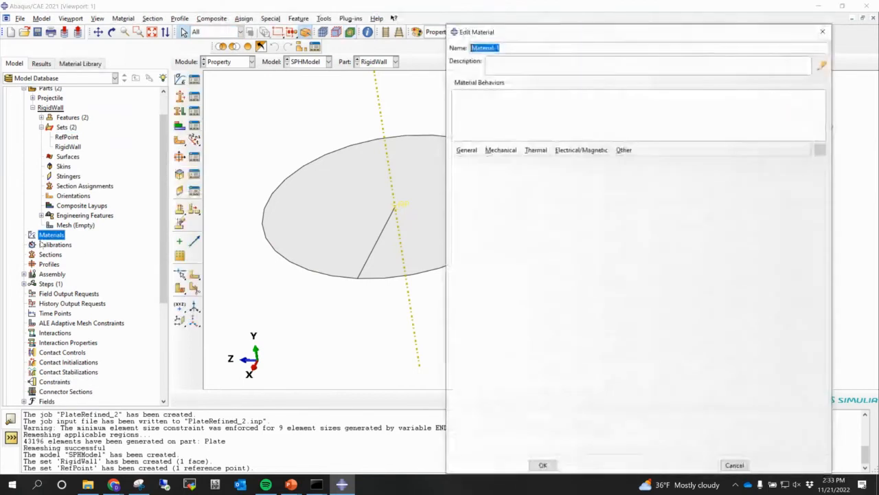
{"action": "left_click", "coordinate": [502, 150]}
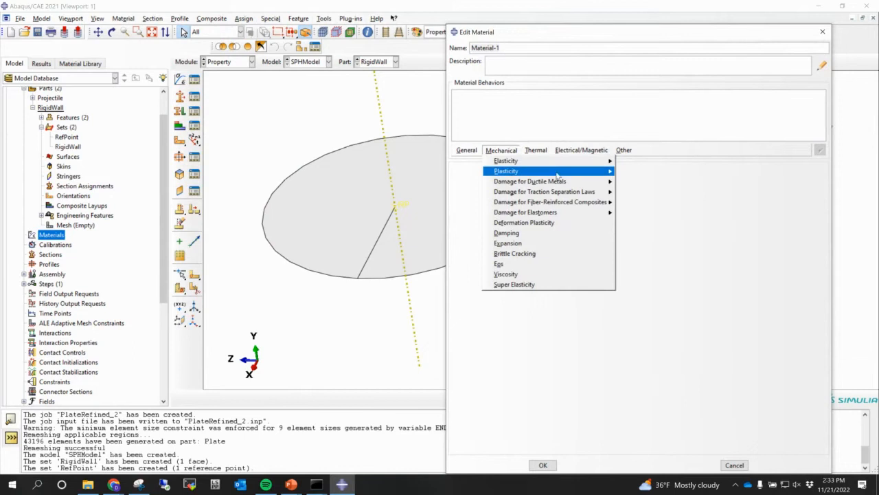
{"action": "mouse_move", "coordinate": [549, 162]}
{"action": "left_click", "coordinate": [639, 160]}
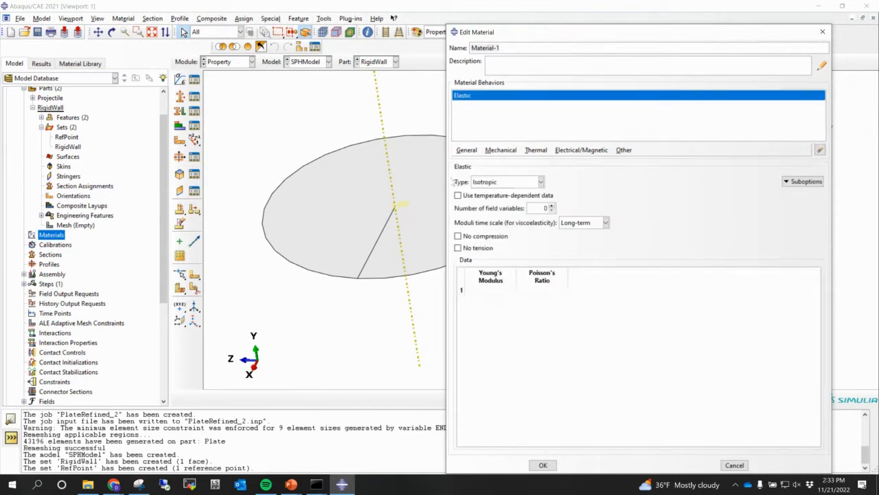
{"action": "double_click", "coordinate": [510, 48]}
{"action": "type", "text": "AA6061-T6"}
Set the material's Young's modulus to 69e3 and Poisson's ratio to 0.3
{"action": "left_click_drag", "start_coordinate": [561, 33], "coordinate": [373, 18]}
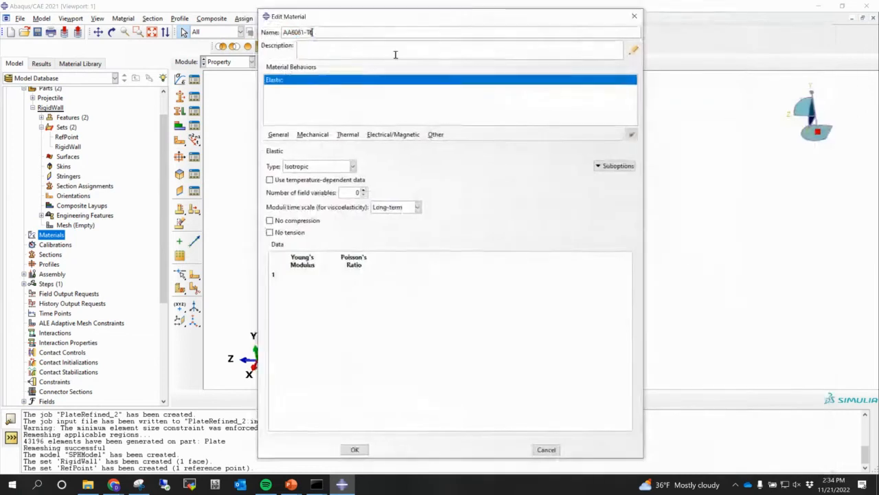
{"action": "left_click", "coordinate": [305, 275]}
{"action": "type", "text": "69"}
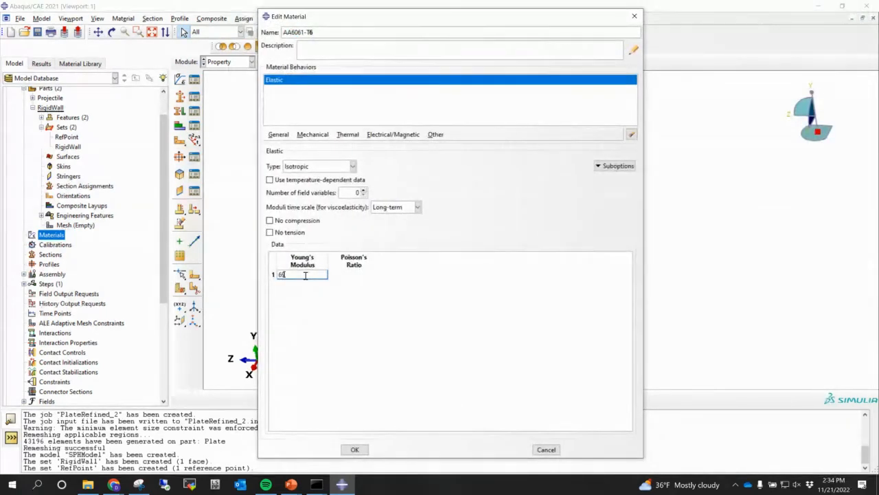
{"action": "type", "text": "e3"}
{"action": "left_click", "coordinate": [351, 274]}
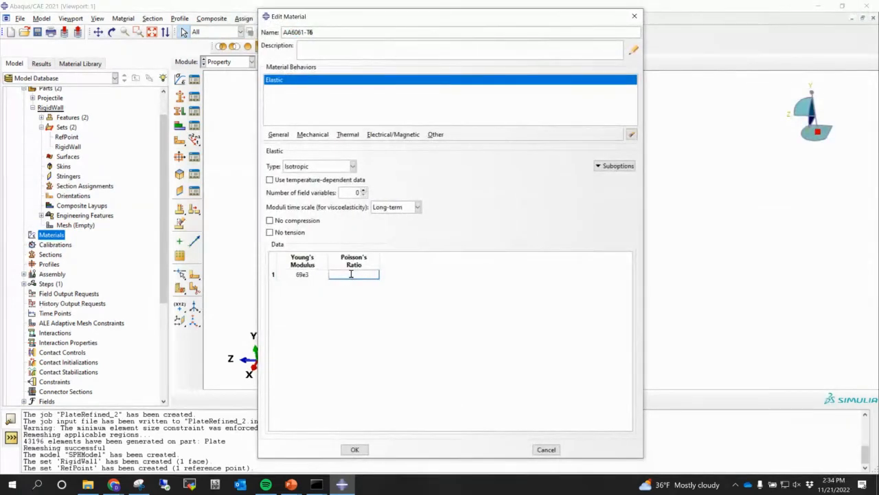
{"action": "type", "text": "0.3"}
{"action": "key", "text": "Return"}
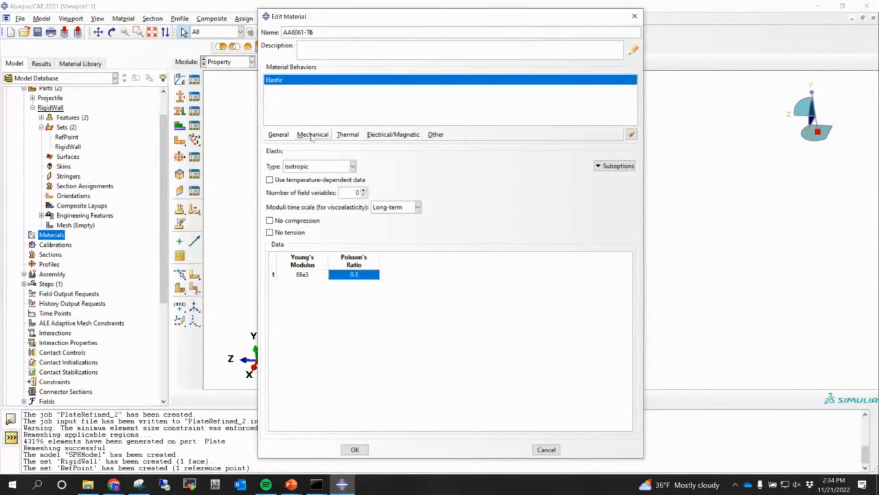
Add plastic behavior with Johnson-Cook hardening and set A to 324 and B to 114
{"action": "left_click", "coordinate": [314, 135]}
{"action": "mouse_move", "coordinate": [339, 158]}
{"action": "left_click", "coordinate": [448, 157]}
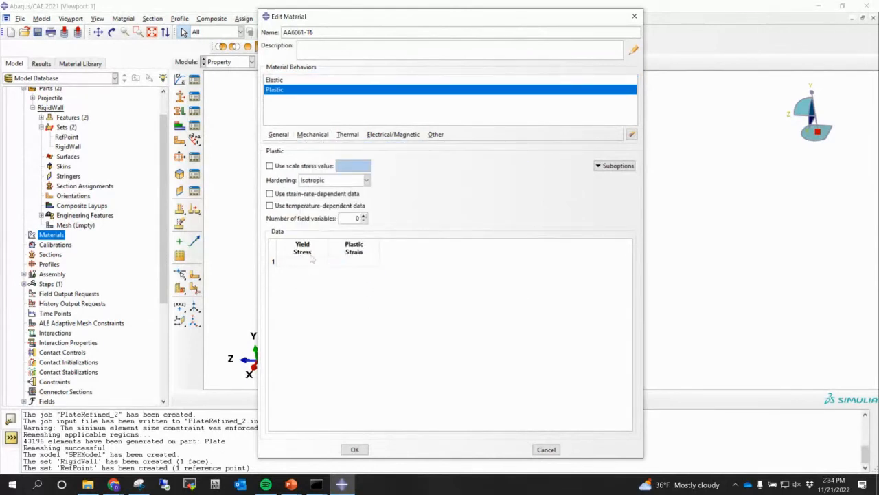
{"action": "left_click", "coordinate": [338, 180]}
{"action": "left_click", "coordinate": [335, 217]}
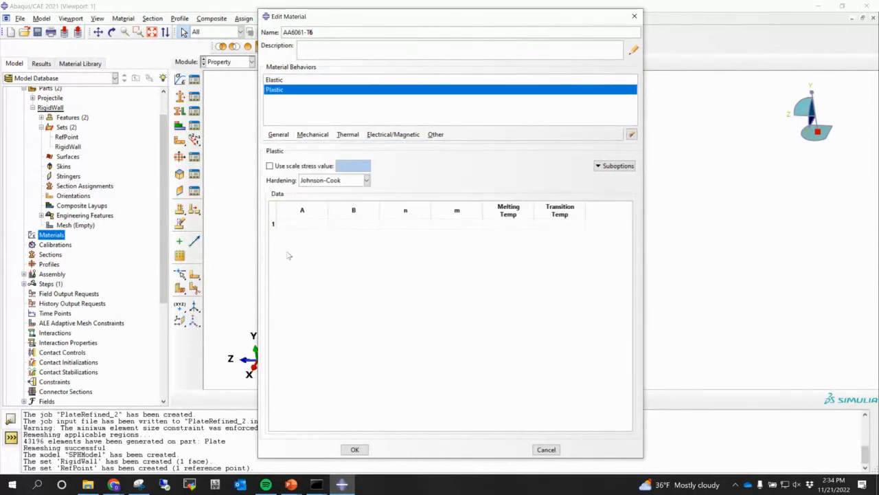
{"action": "left_click", "coordinate": [312, 222]}
{"action": "type", "text": "324"}
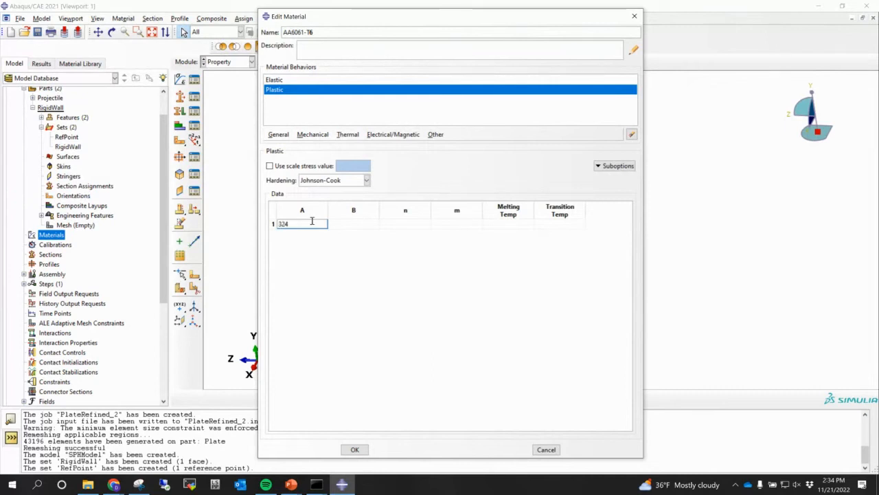
{"action": "key", "text": "Tab"}
{"action": "type", "text": "114"}
{"action": "key", "text": "Tab"}
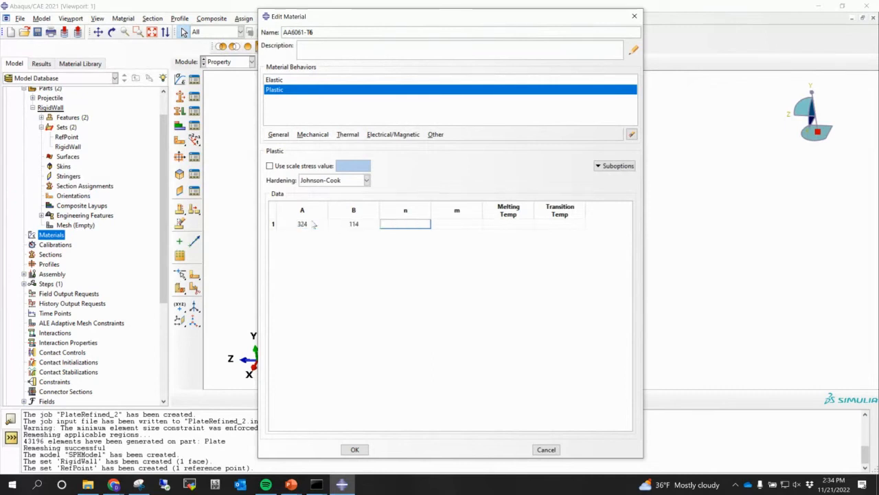
Consult the Aluminum Properties slide in the Session19 PowerPoint and set the Abaqus hardening parameters n to 0.42 and m to 1.34
{"action": "left_click", "coordinate": [293, 486]}
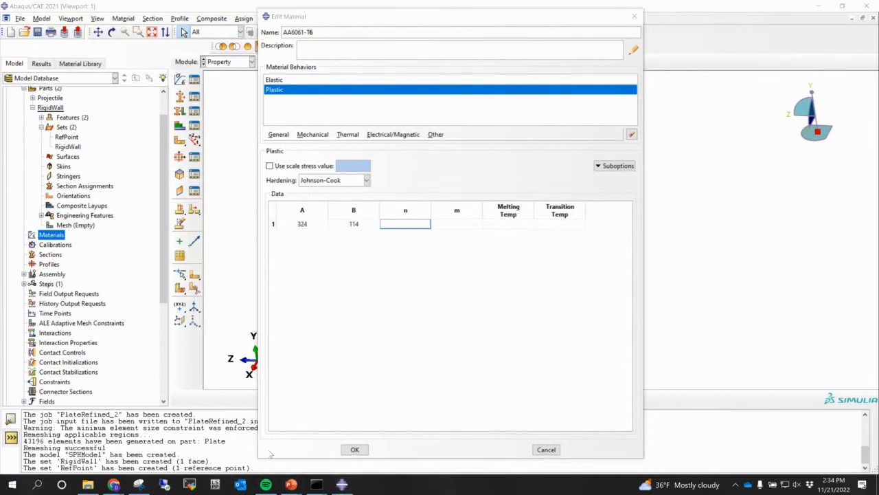
{"action": "left_click", "coordinate": [293, 485]}
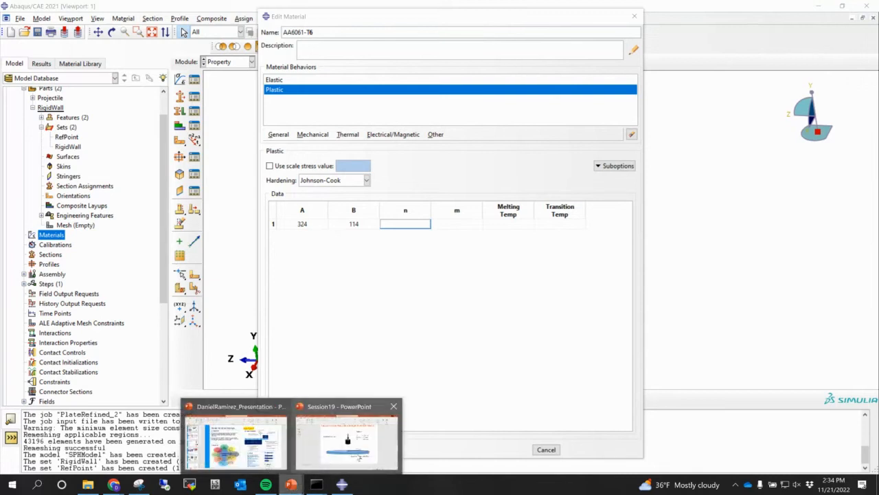
{"action": "left_click", "coordinate": [358, 456]}
{"action": "left_click", "coordinate": [29, 198]}
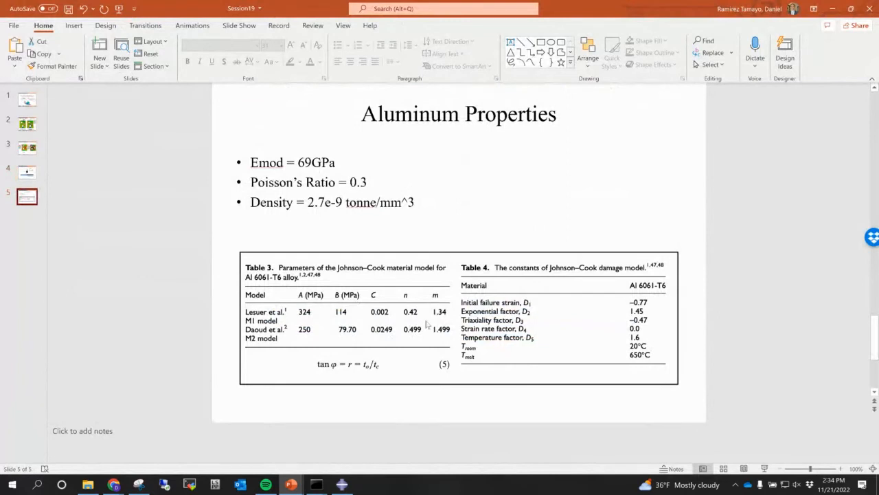
{"action": "key", "text": "alt"}
{"action": "key", "text": "Tab"}
{"action": "key", "text": "alt+Tab"}
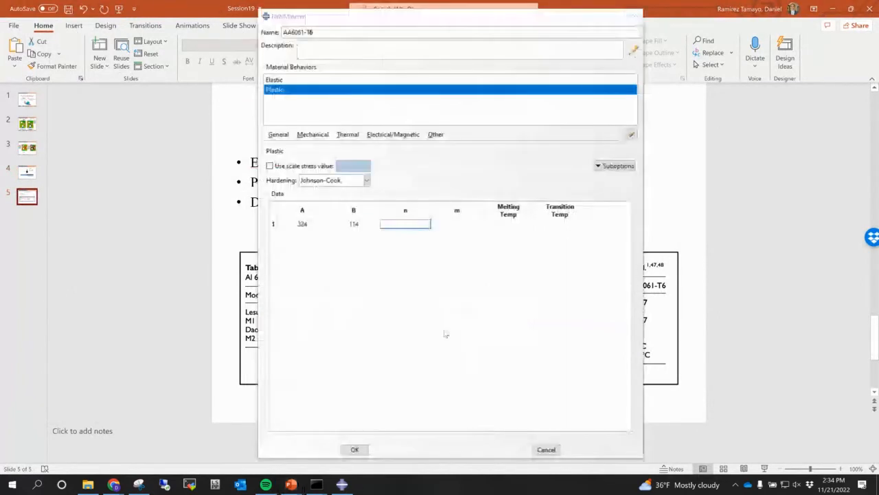
{"action": "type", "text": "0.4"}
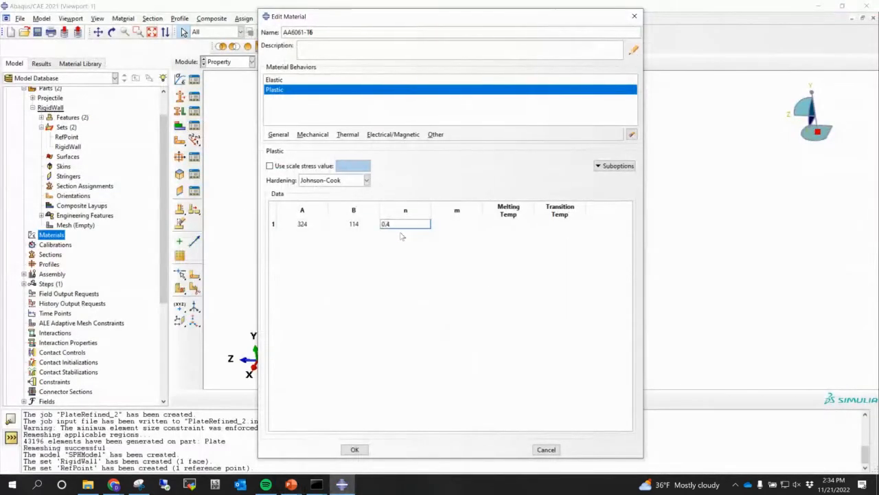
{"action": "type", "text": "2"}
{"action": "key", "text": "Tab"}
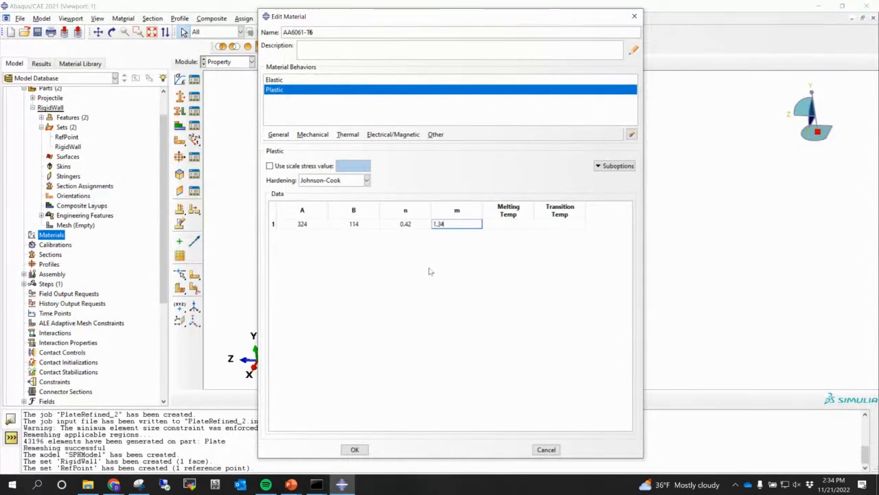
{"action": "key", "text": "Return"}
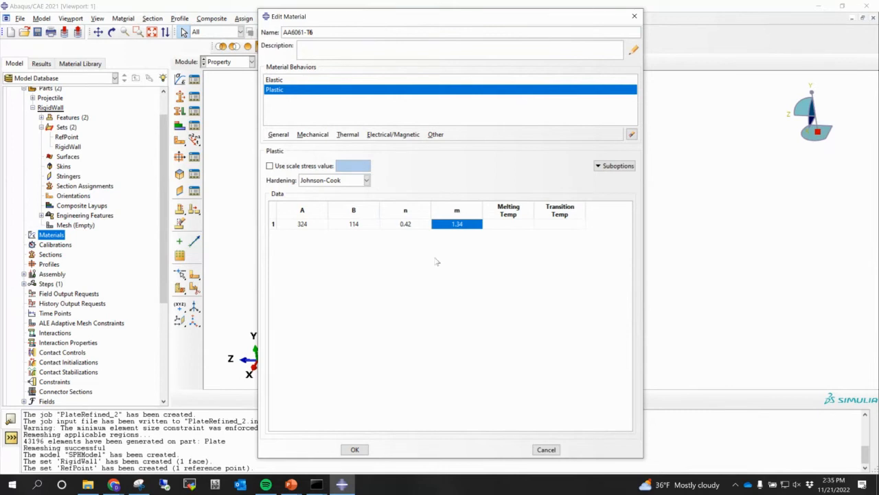
Set the Johnson-Cook hardening melting temperature to 585 and transition temperature to 24
{"action": "double_click", "coordinate": [515, 225]}
{"action": "type", "text": "585"}
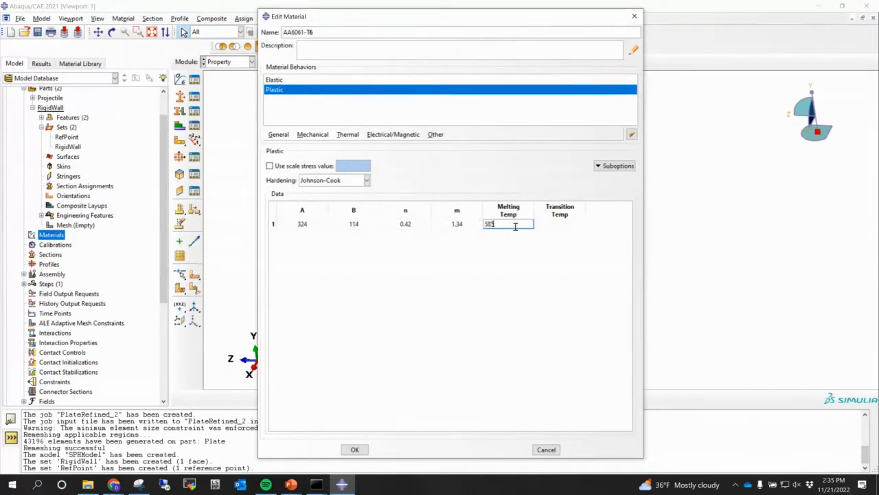
{"action": "key", "text": "Tab"}
{"action": "type", "text": "24"}
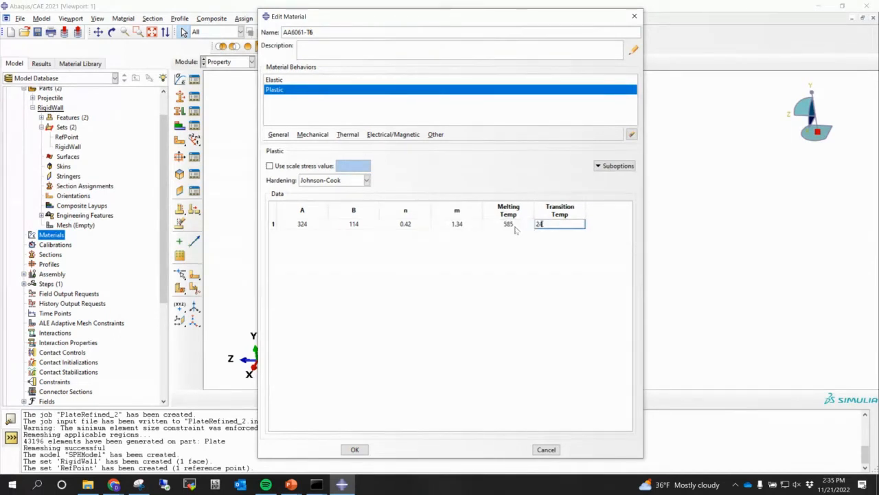
{"action": "key", "text": "Return"}
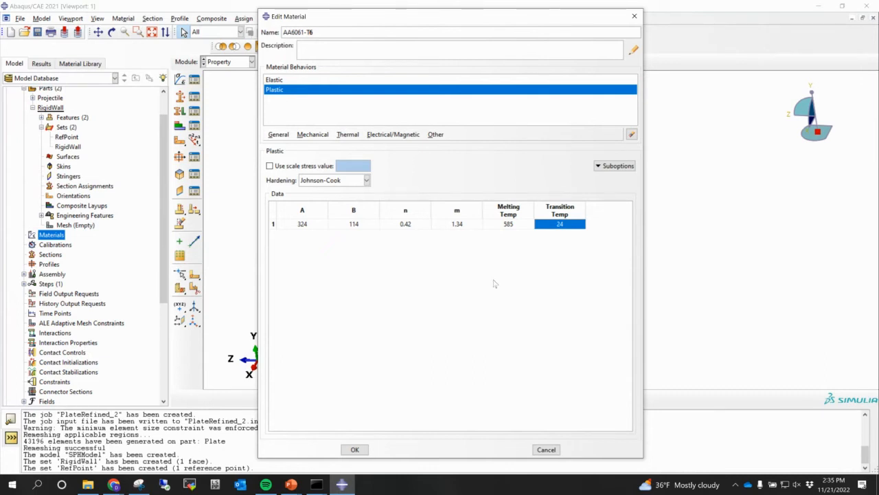
Add Johnson-Cook Damage for ductile metals to the AA6061-T6 material
{"action": "left_click", "coordinate": [327, 136]}
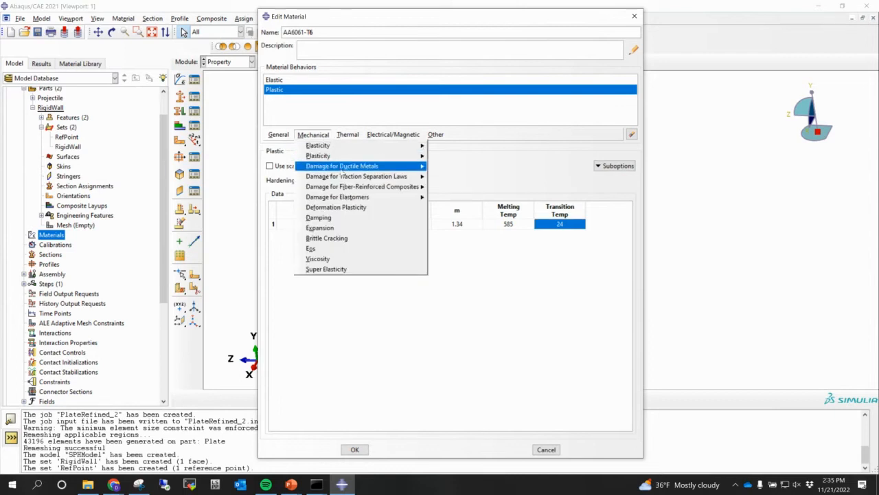
{"action": "mouse_move", "coordinate": [343, 167]}
{"action": "left_click", "coordinate": [500, 180]}
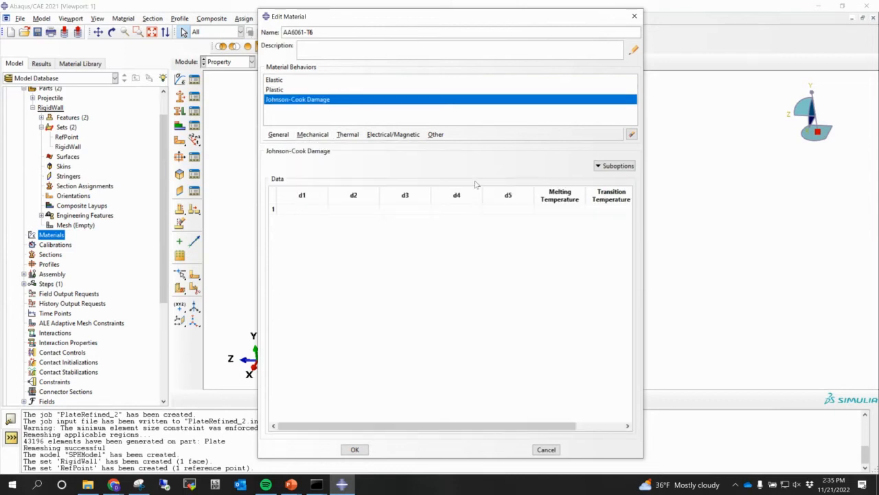
Arrange the Session19 PowerPoint presentation beside Abaqus/CAE and show the Al 6061-T6 constants in Table 4 on the Aluminum Properties slide
{"action": "mouse_move", "coordinate": [291, 486]}
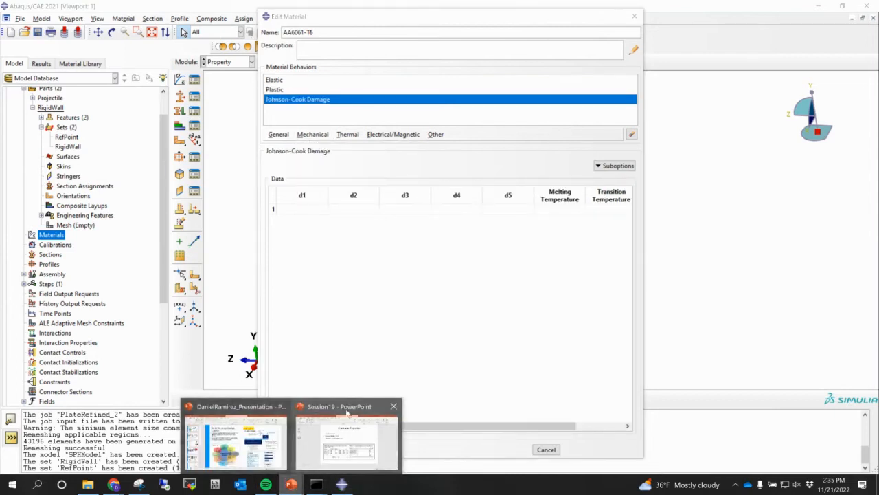
{"action": "left_click", "coordinate": [329, 447]}
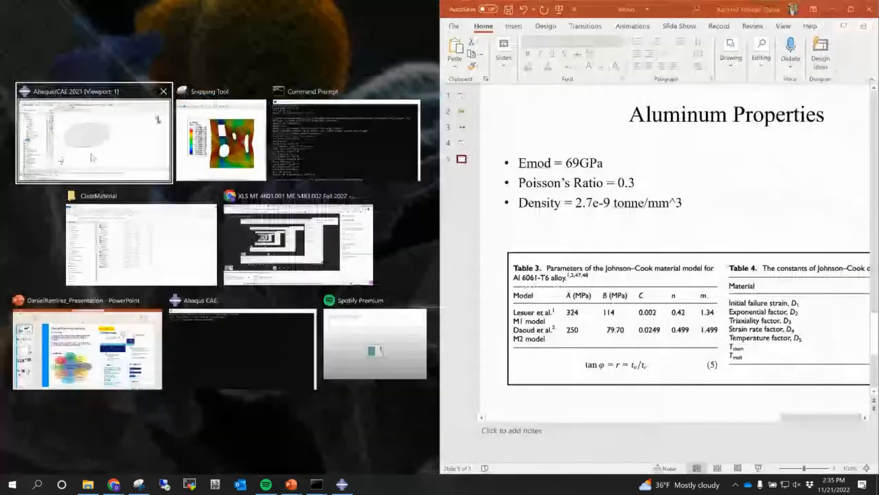
{"action": "left_click", "coordinate": [93, 158]}
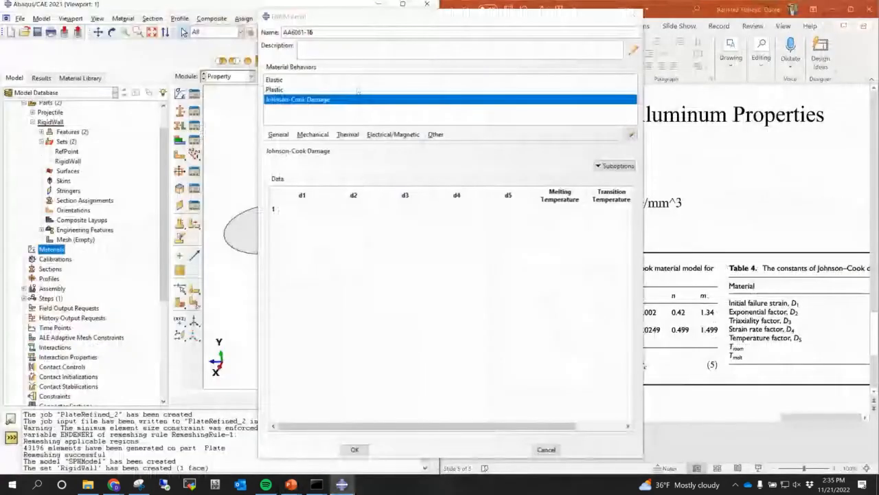
{"action": "left_click", "coordinate": [117, 222]}
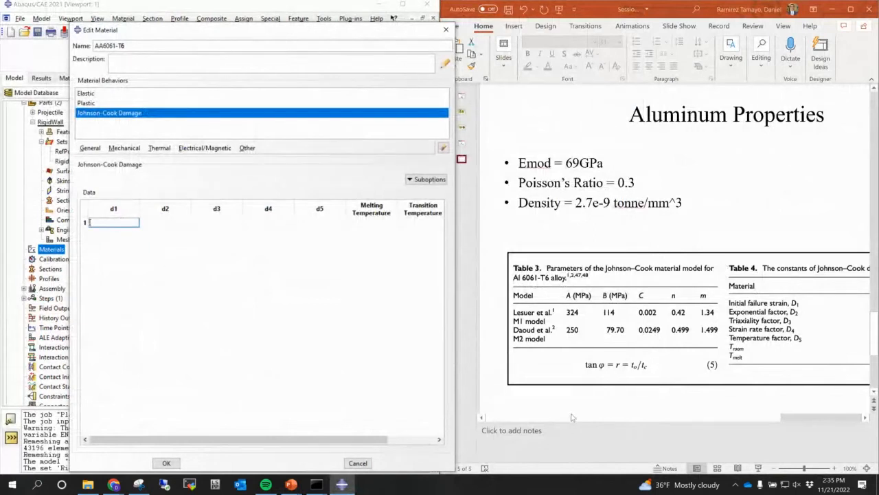
{"action": "left_click", "coordinate": [680, 419]}
{"action": "left_click_drag", "start_coordinate": [686, 417], "coordinate": [797, 393]}
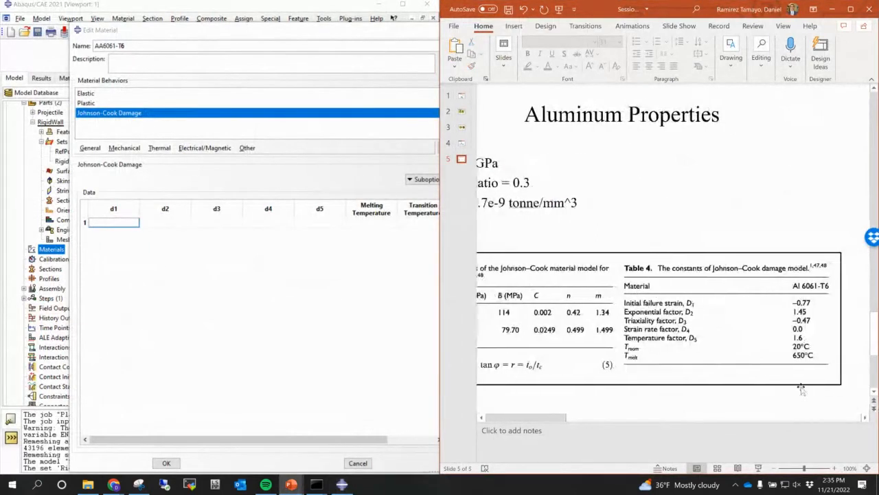
Enter the Johnson-Cook damage constants d1 = -0.77, d2 = 1.45 and d3 = -0.47 for AA6061-T6
{"action": "left_click", "coordinate": [117, 222]}
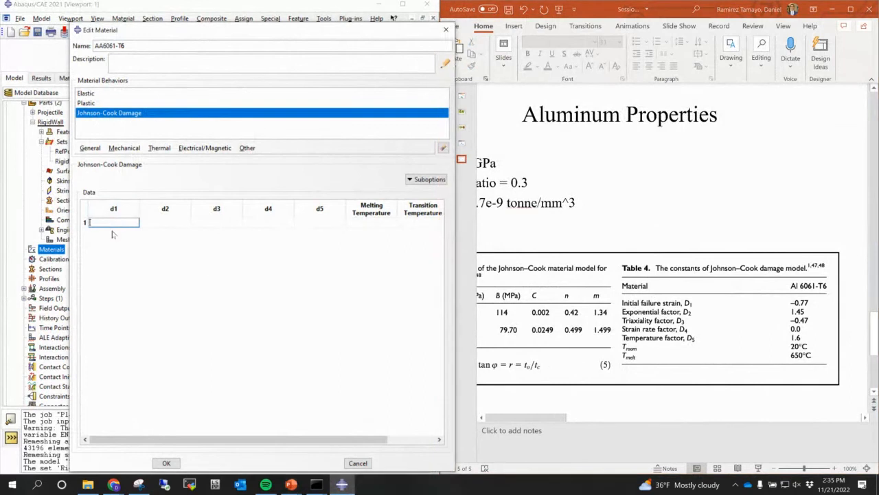
{"action": "type", "text": "-0.7"}
{"action": "key", "text": "Tab"}
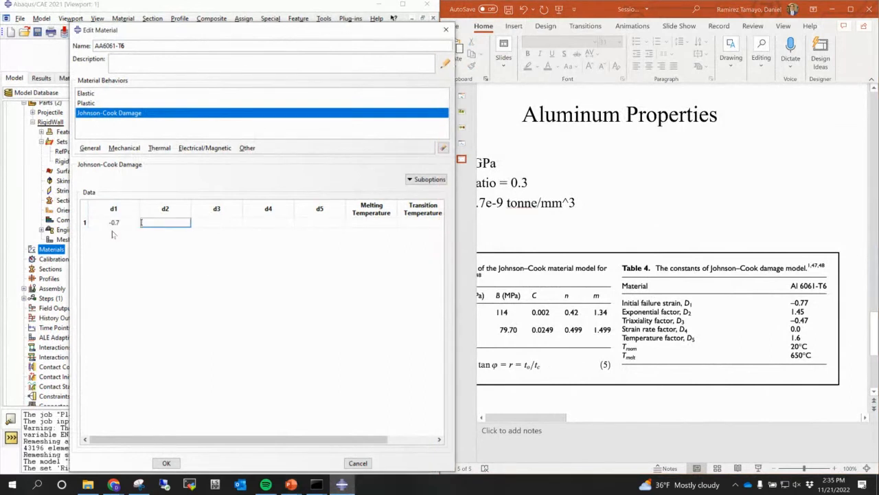
{"action": "left_click", "coordinate": [131, 224]}
{"action": "left_click", "coordinate": [127, 223]}
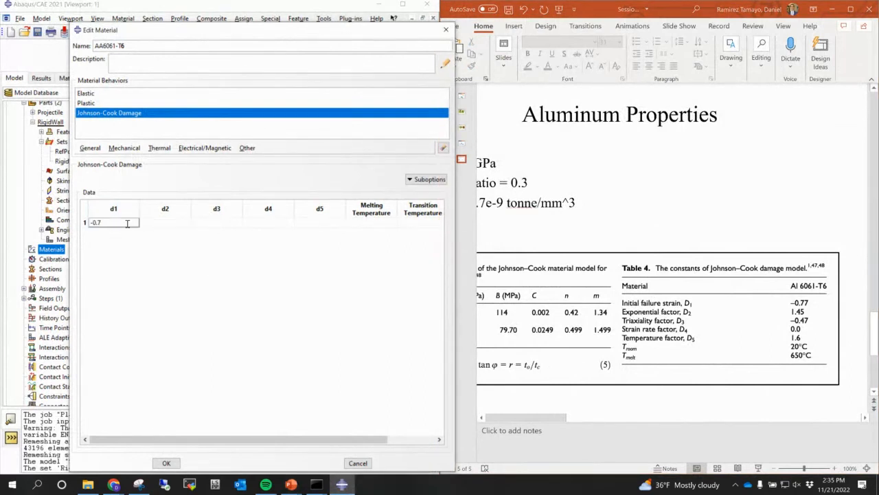
{"action": "type", "text": "7"}
{"action": "key", "text": "Tab"}
{"action": "type", "text": "1"}
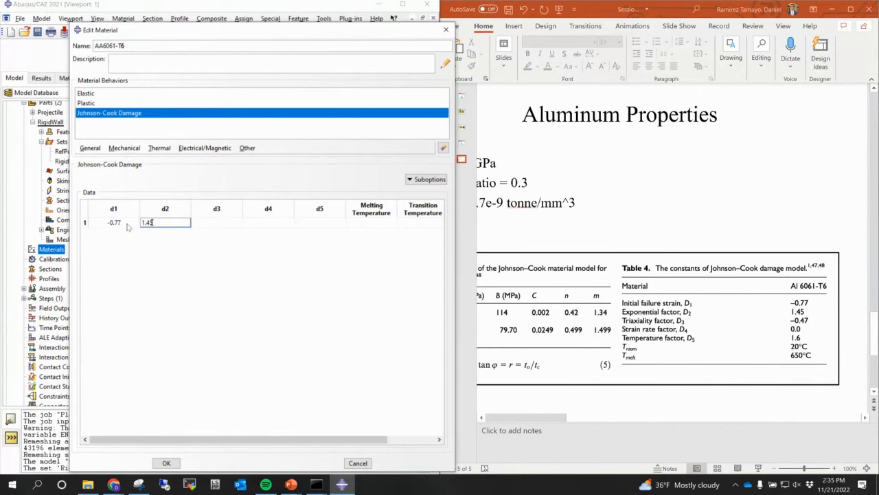
{"action": "key", "text": "Tab"}
{"action": "type", "text": "-0"}
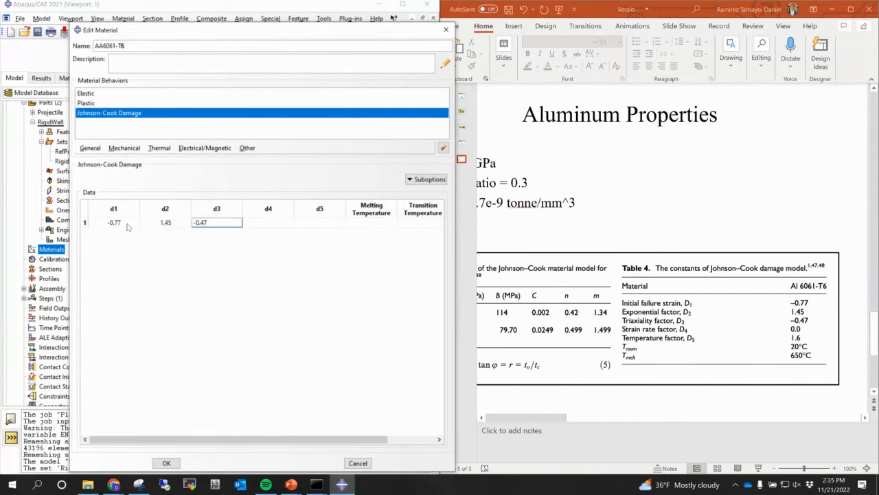
Enter the Johnson-Cook damage constants d4 = 0 and d5 = 1.6
{"action": "key", "text": "Tab"}
{"action": "type", "text": "0"}
{"action": "key", "text": "Tab"}
{"action": "type", "text": "1"}
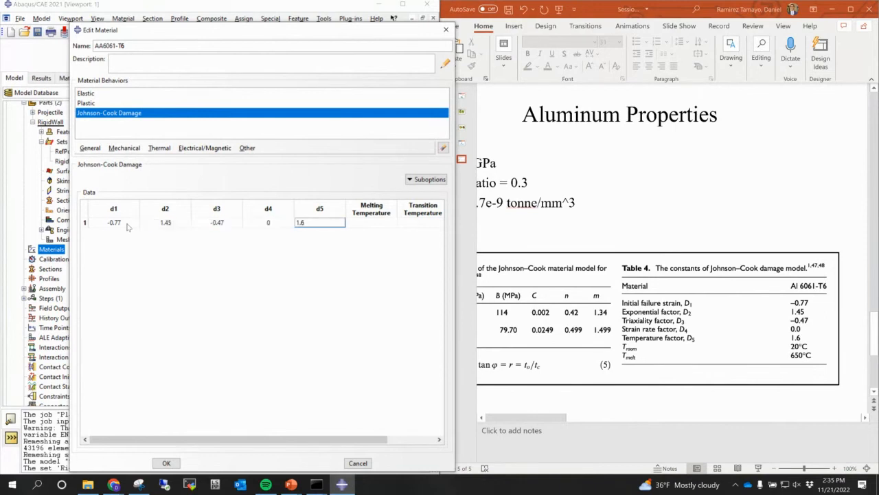
{"action": "type", "text": ".6"}
Set the Johnson-Cook damage melting temperature to 585 and the transition temperature to 24
{"action": "key", "text": "Tab"}
{"action": "type", "text": "585"}
{"action": "key", "text": "Tab"}
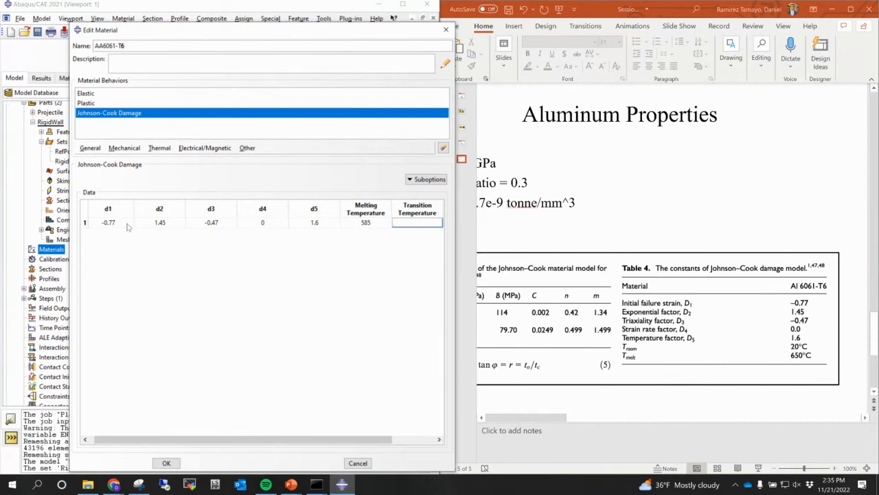
{"action": "type", "text": "24"}
{"action": "key", "text": "Tab"}
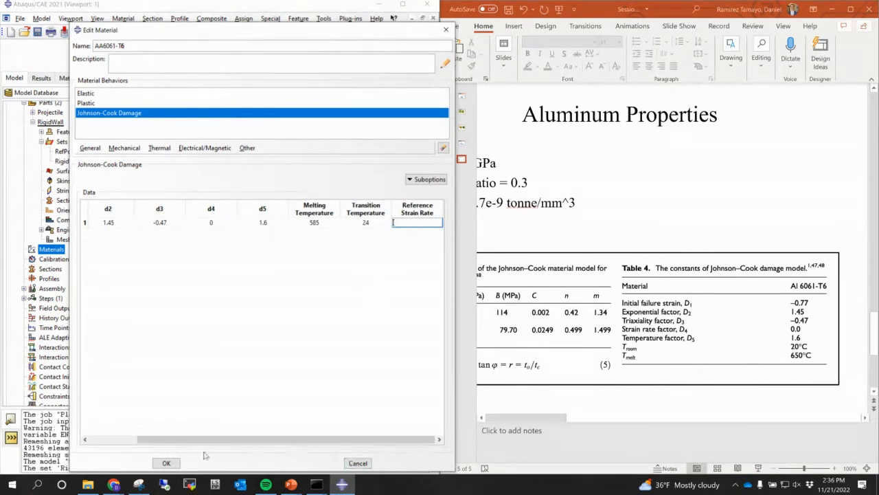
Add displacement-type Damage Evolution with a displacement at failure of 0.1, save the material and maximize the Abaqus/CAE window
{"action": "left_click", "coordinate": [427, 179]}
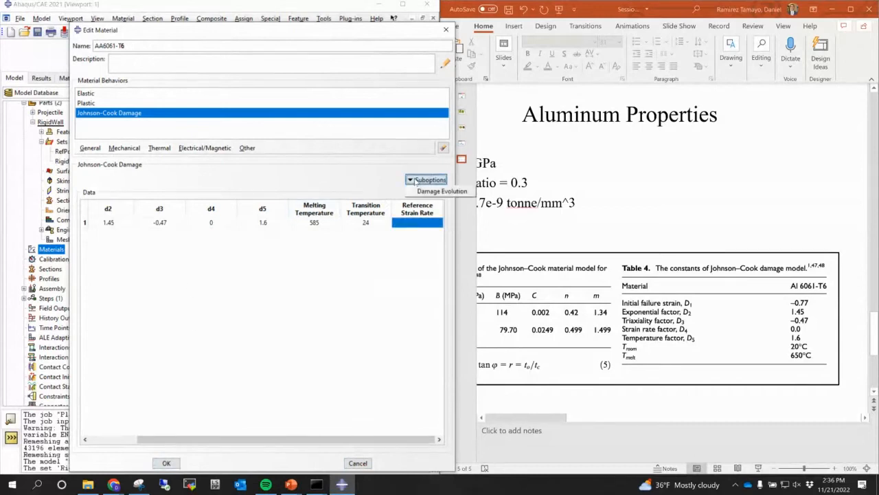
{"action": "left_click", "coordinate": [425, 192]}
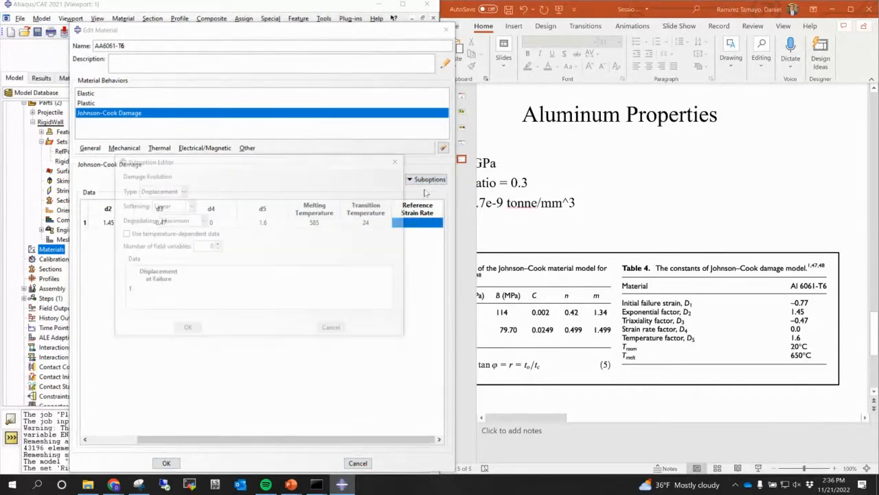
{"action": "left_click", "coordinate": [158, 291]}
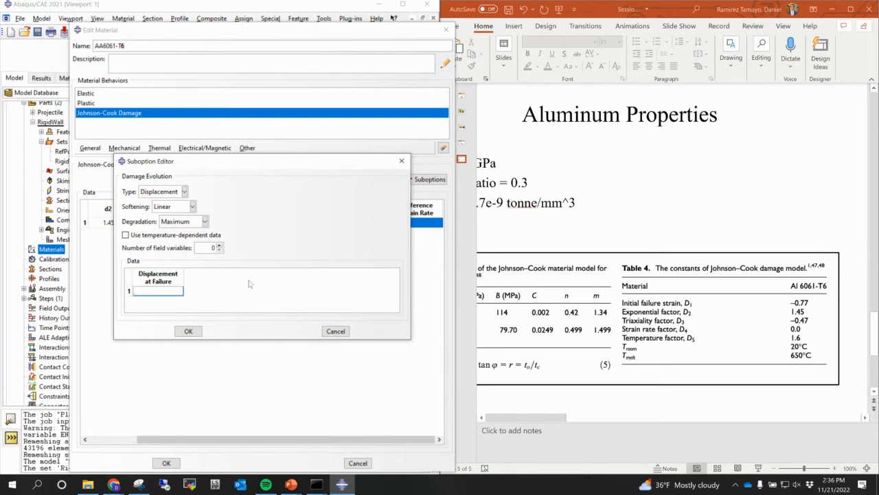
{"action": "type", "text": "0.1"}
{"action": "left_click", "coordinate": [195, 331]}
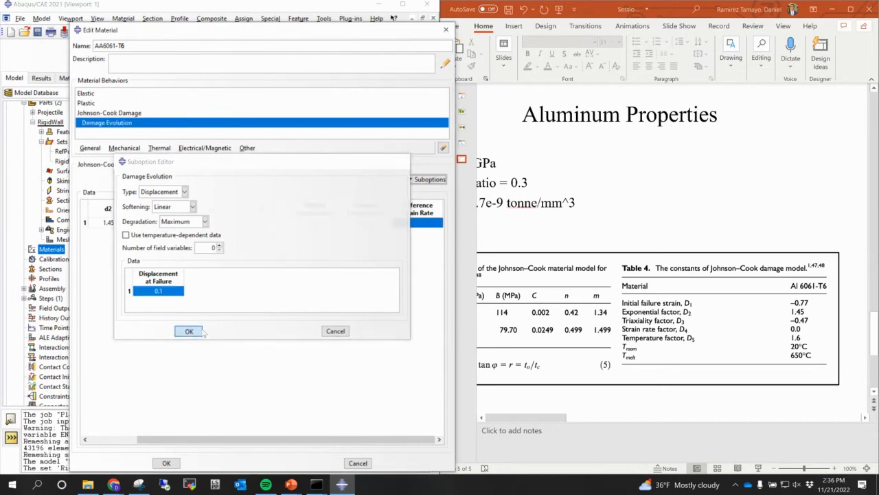
{"action": "left_click", "coordinate": [167, 463]}
{"action": "left_click", "coordinate": [402, 6]}
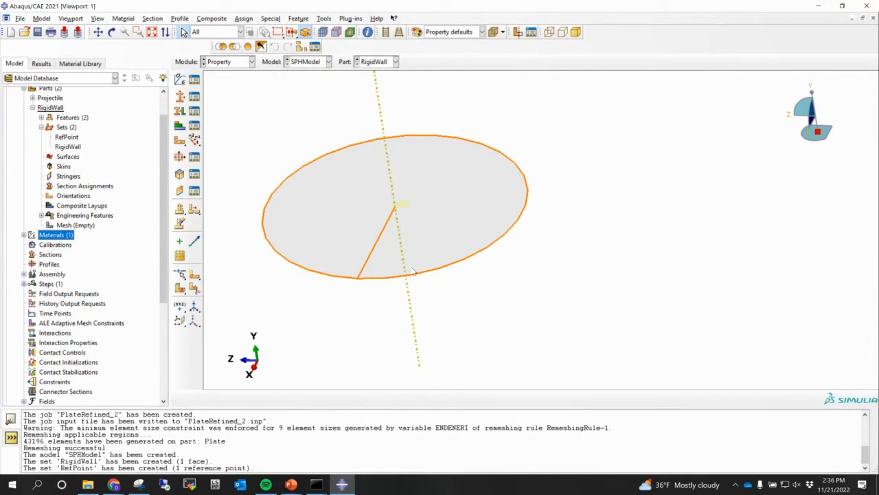
Create the solid homogeneous section Section-1 with the material AA6061-T6
{"action": "double_click", "coordinate": [48, 264]}
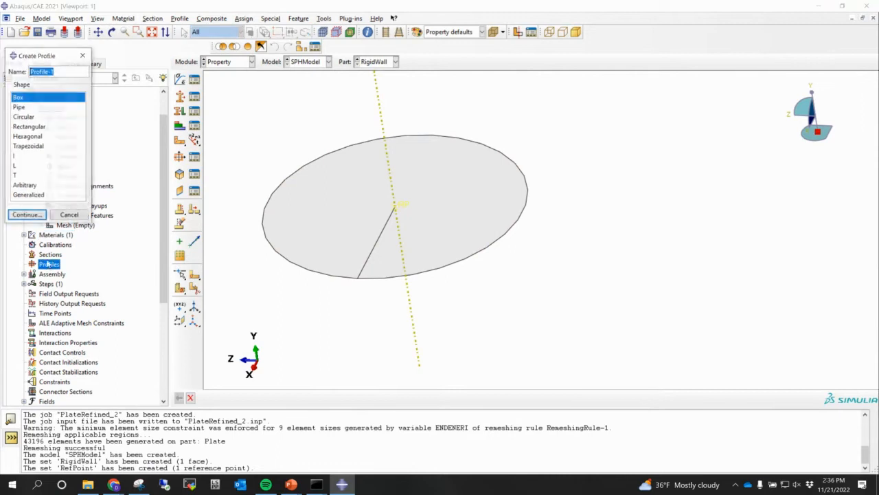
{"action": "left_click", "coordinate": [82, 54]}
{"action": "double_click", "coordinate": [49, 255]}
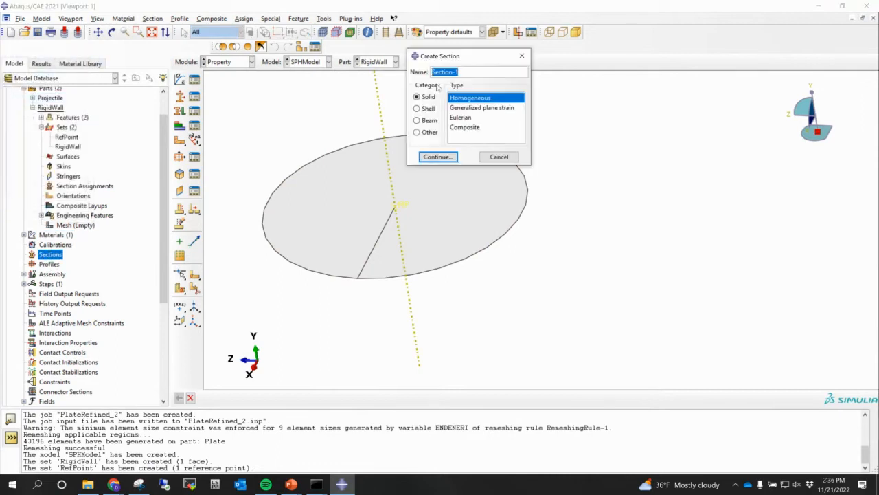
{"action": "left_click", "coordinate": [453, 159]}
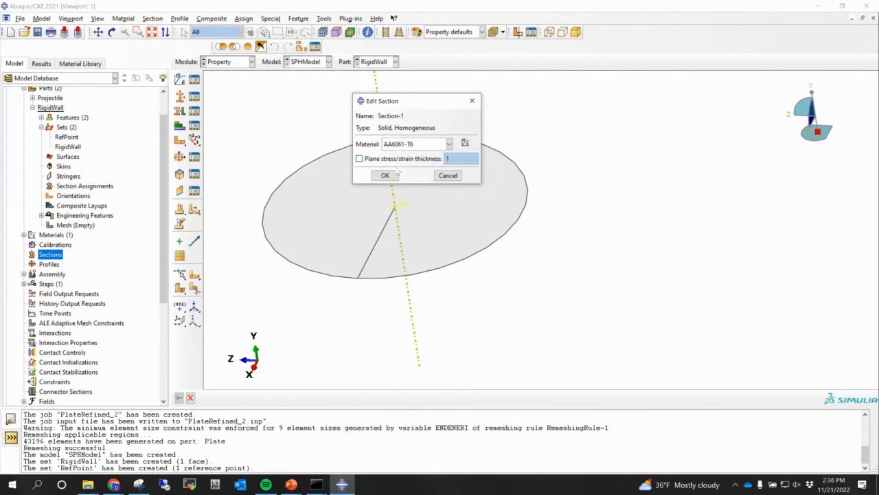
{"action": "left_click", "coordinate": [387, 175]}
Assign Section-1 to the whole Projectile part, saving the selected region as a set named Projectile
{"action": "left_click", "coordinate": [371, 63]}
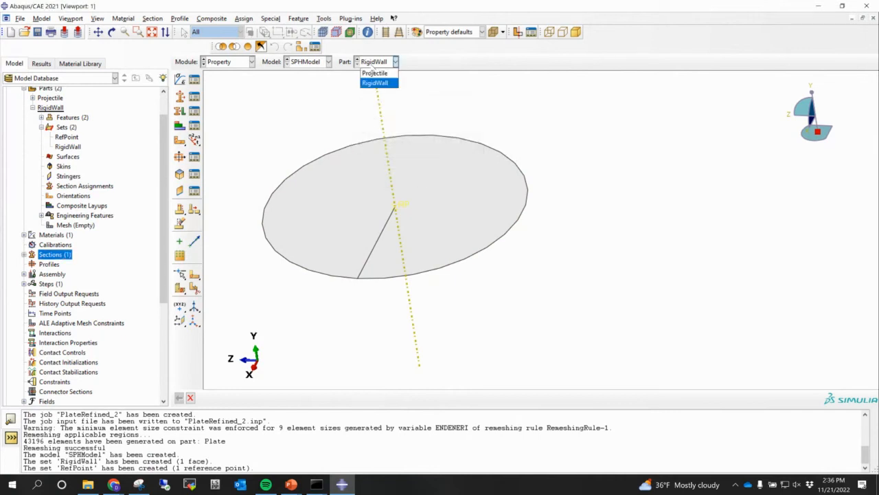
{"action": "left_click", "coordinate": [378, 73]}
{"action": "scroll", "coordinate": [324, 180], "scroll_direction": "down", "scroll_amount": 2}
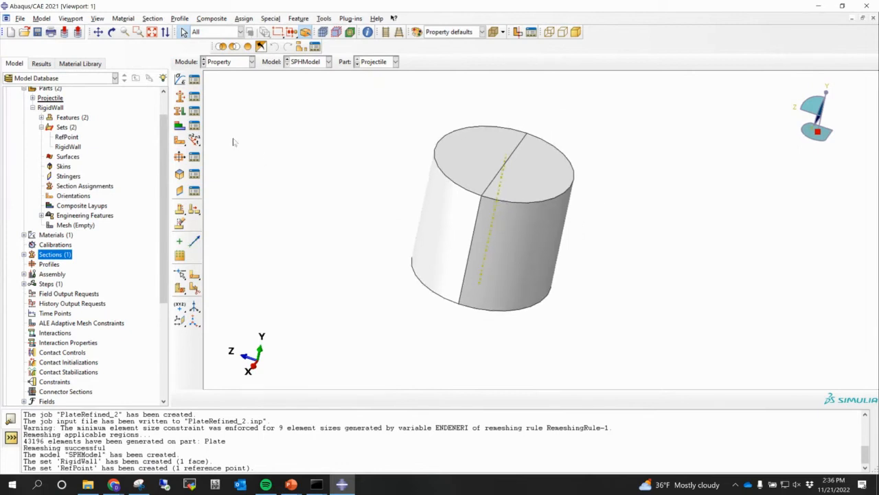
{"action": "left_click", "coordinate": [180, 110]}
{"action": "left_click_drag", "start_coordinate": [375, 133], "coordinate": [687, 349]}
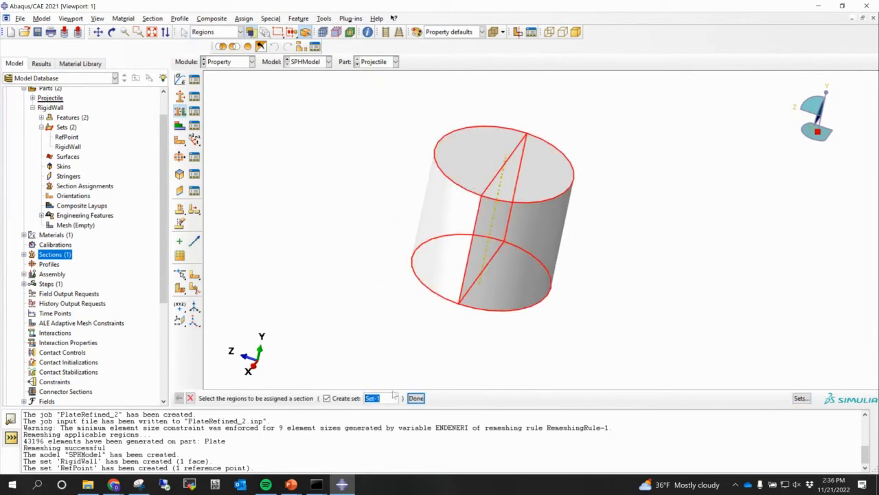
{"action": "type", "text": "C"}
{"action": "key", "text": "BackSpace"}
{"action": "type", "text": "Proje"}
{"action": "type", "text": "ile"}
{"action": "left_click", "coordinate": [418, 398]}
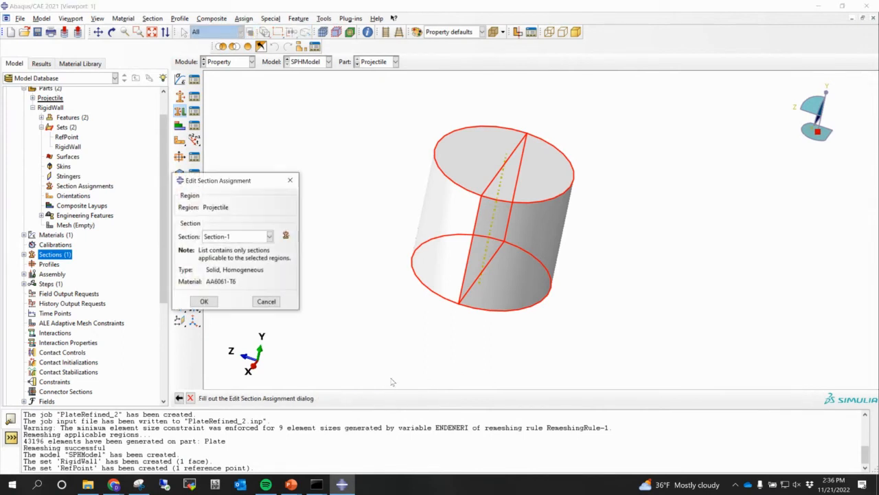
{"action": "left_click", "coordinate": [204, 301]}
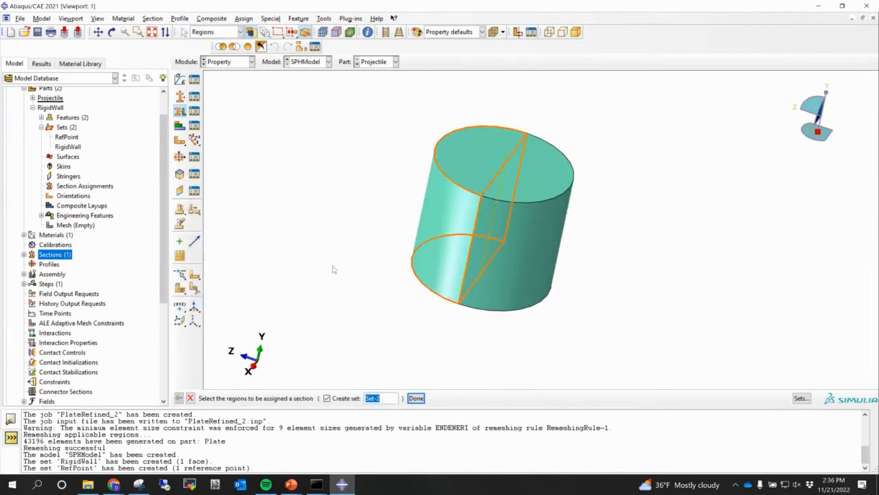
{"action": "key", "text": "Escape"}
Create dependent instances of the Projectile and RigidWall parts in the assembly
{"action": "left_click_drag", "start_coordinate": [164, 267], "coordinate": [164, 293]}
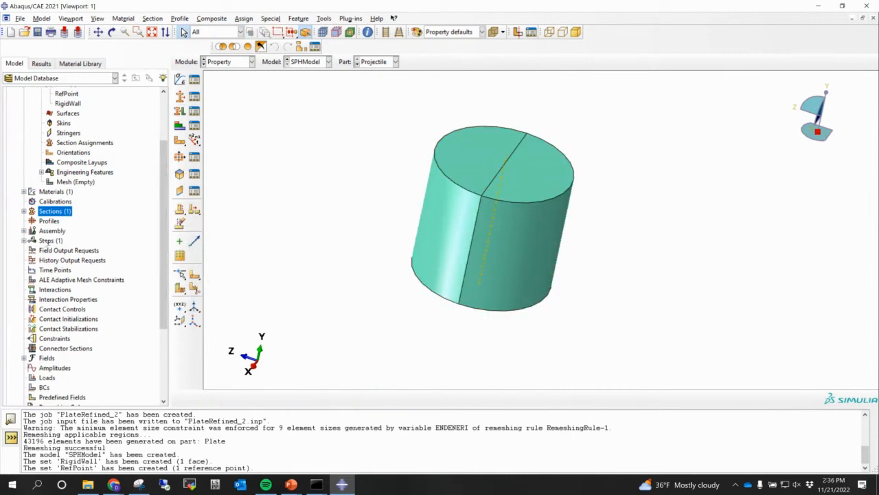
{"action": "scroll", "coordinate": [157, 261], "scroll_direction": "down", "scroll_amount": 2}
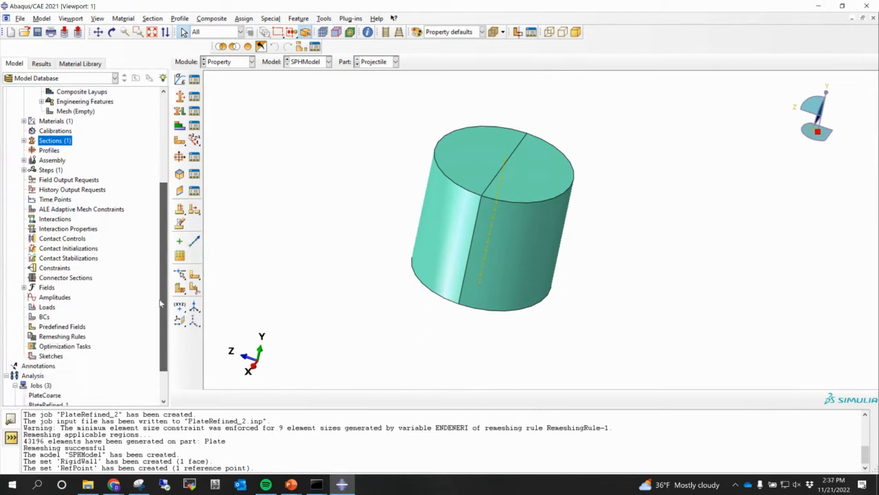
{"action": "scroll", "coordinate": [108, 279], "scroll_direction": "down", "scroll_amount": 1}
{"action": "scroll", "coordinate": [108, 279], "scroll_direction": "up", "scroll_amount": 1}
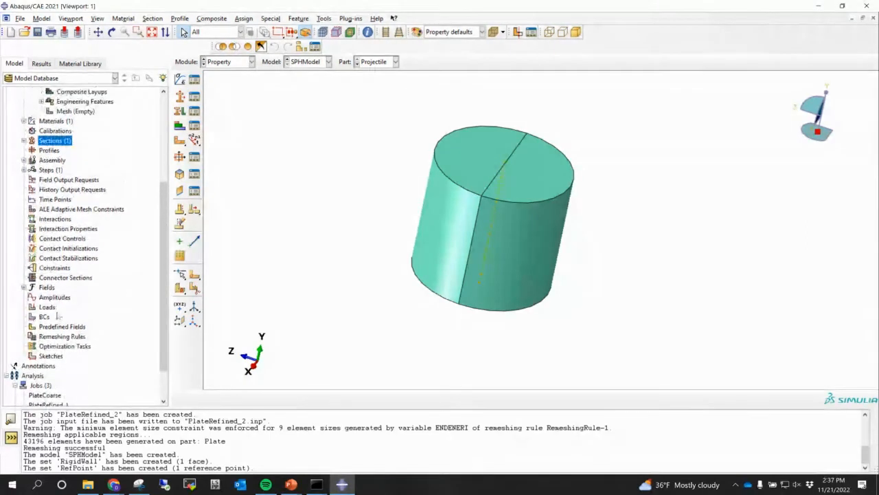
{"action": "left_click", "coordinate": [24, 160]}
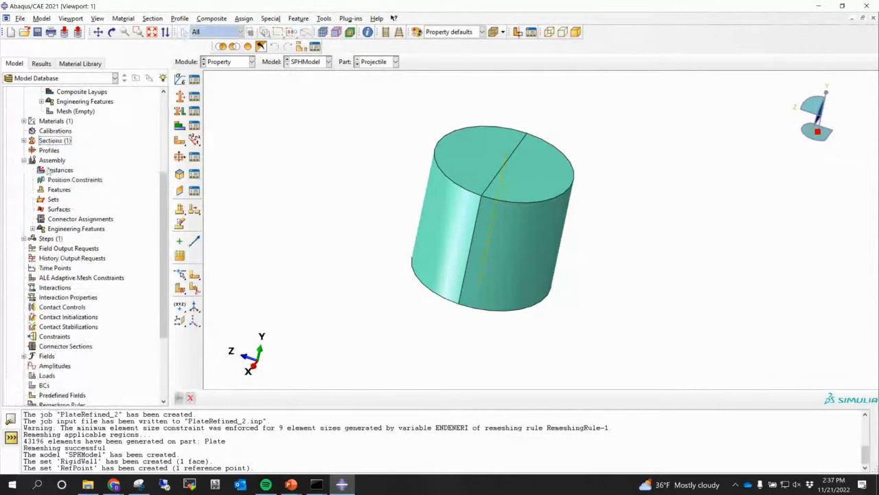
{"action": "left_click", "coordinate": [55, 170]}
{"action": "double_click", "coordinate": [48, 171]}
{"action": "left_click", "coordinate": [34, 144]}
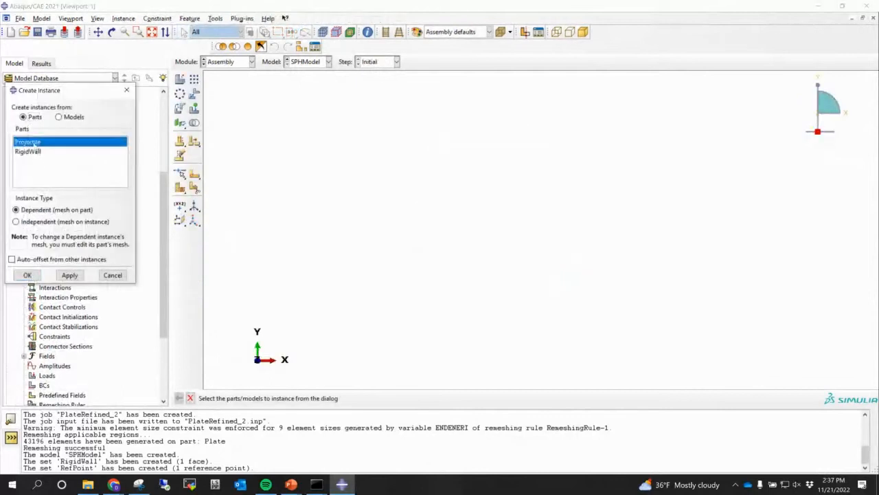
{"action": "left_click", "coordinate": [35, 152], "text": "shift"}
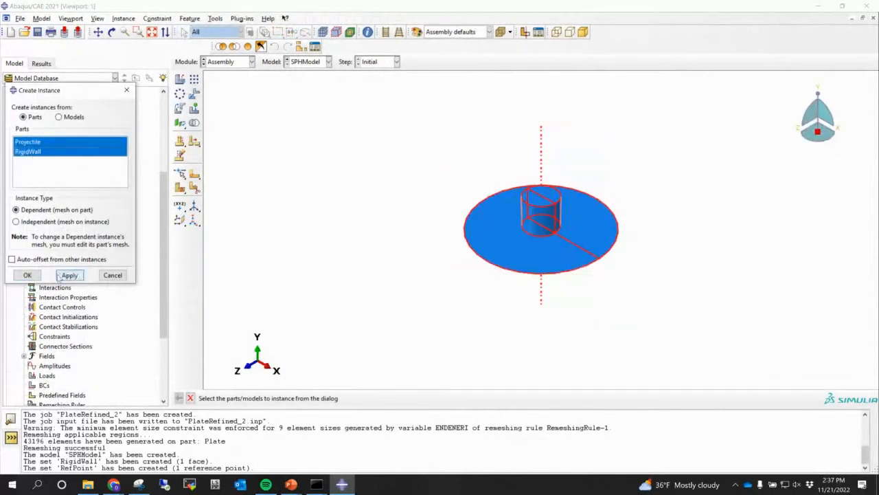
{"action": "left_click", "coordinate": [26, 275]}
Translate the Projectile instance by 0.5 along Y from the origin, away from the rigid wall
{"action": "left_click", "coordinate": [801, 133]}
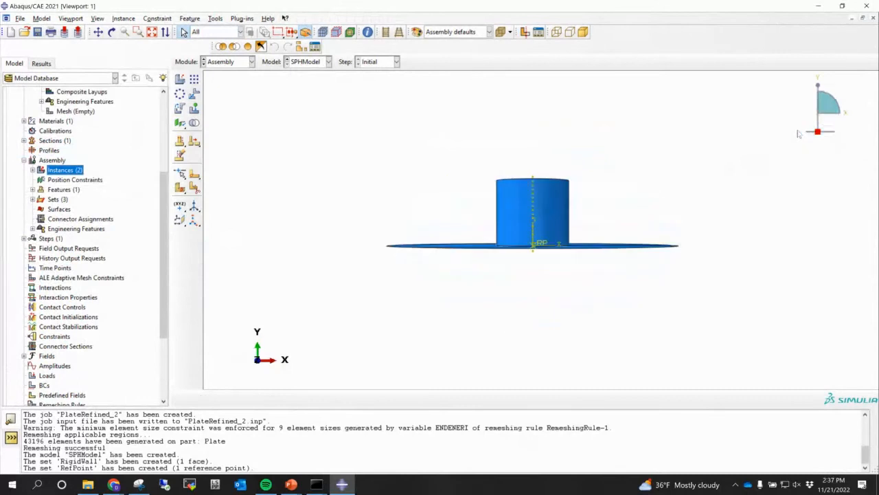
{"action": "scroll", "coordinate": [531, 214], "scroll_direction": "up", "scroll_amount": 2}
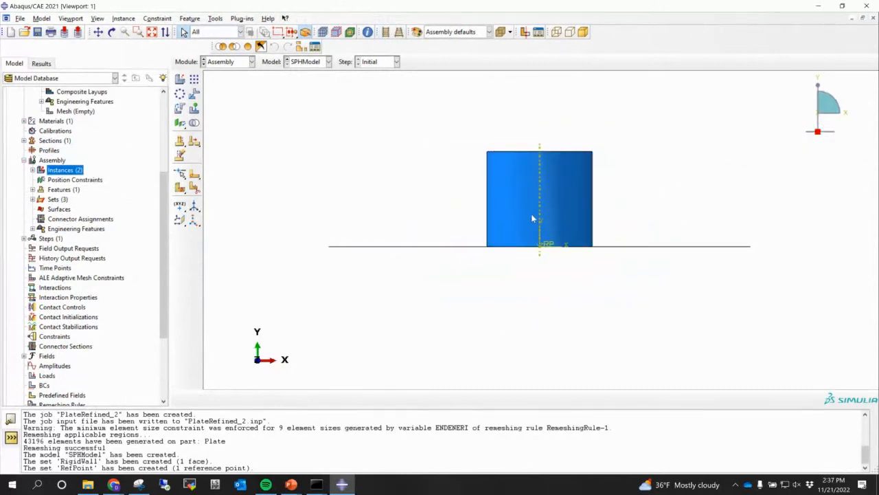
{"action": "left_click", "coordinate": [194, 94]}
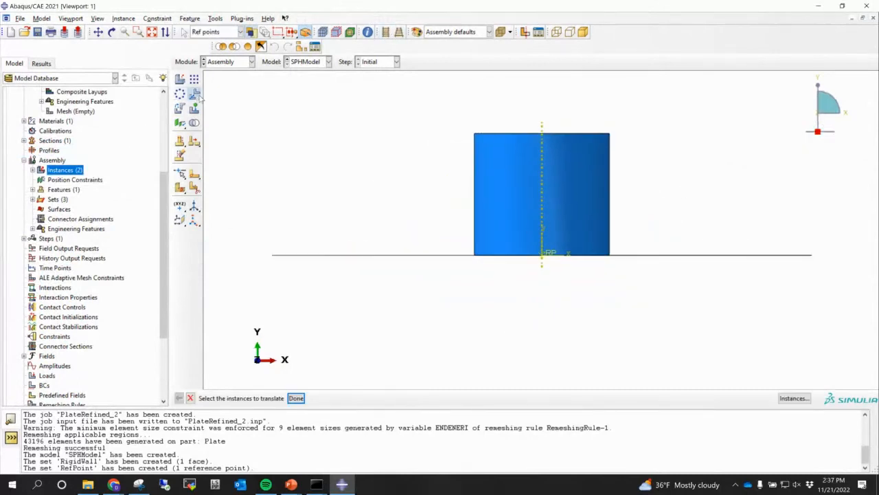
{"action": "left_click", "coordinate": [542, 170]}
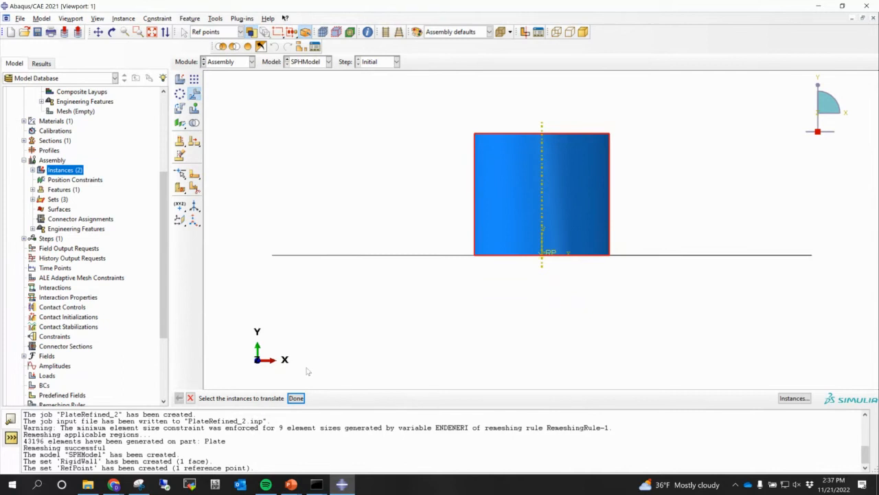
{"action": "left_click", "coordinate": [296, 398]}
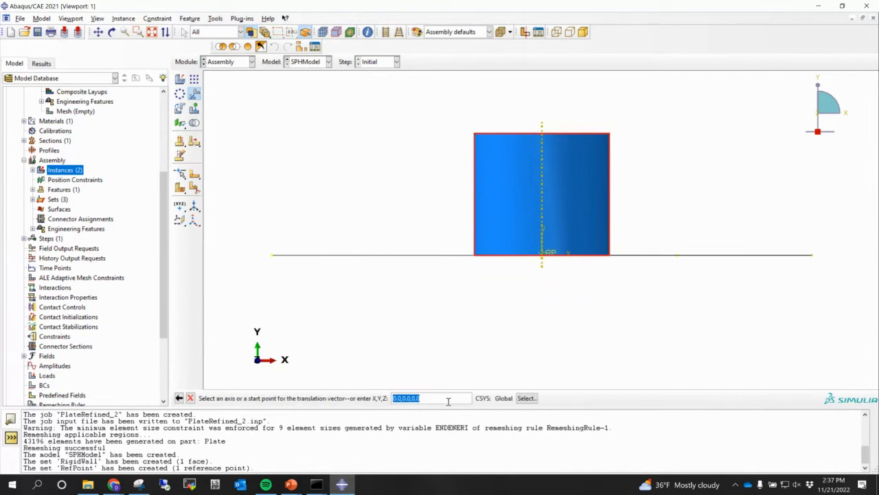
{"action": "key", "text": "Return"}
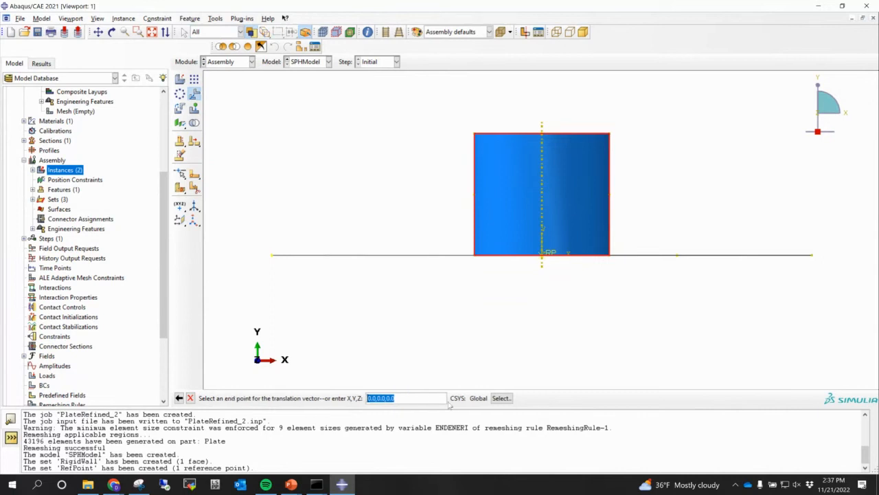
{"action": "key", "text": "BackSpace"}
{"action": "type", "text": "0,1,0"}
{"action": "key", "text": "Return"}
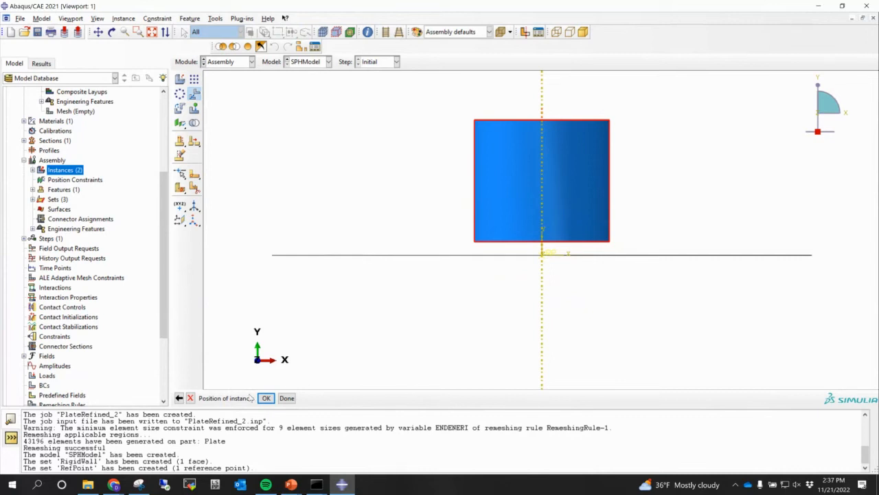
{"action": "left_click", "coordinate": [266, 398]}
{"action": "mouse_move", "coordinate": [568, 262]}
{"action": "left_mouse_down", "text": "ctrl+alt"}
{"action": "mouse_move", "coordinate": [560, 274]}
{"action": "mouse_move", "coordinate": [515, 281]}
{"action": "mouse_move", "coordinate": [520, 318]}
{"action": "mouse_move", "coordinate": [563, 274]}
{"action": "left_mouse_up", "text": "ctrl+alt"}
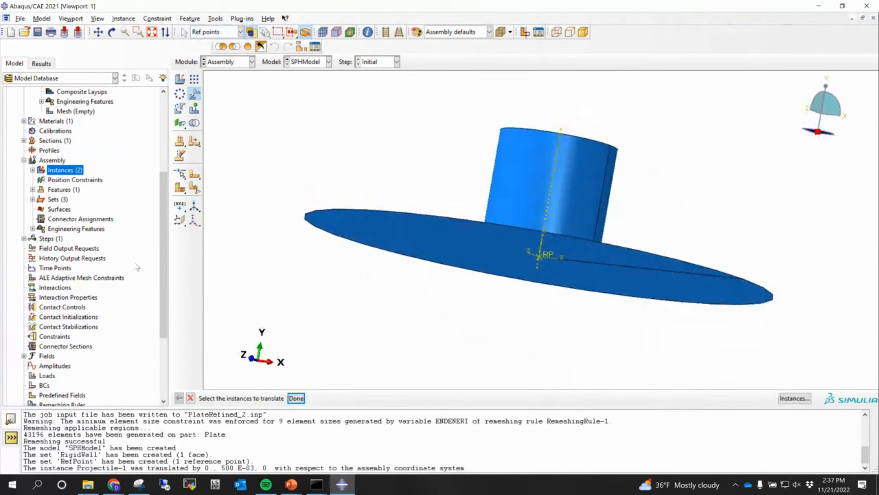
{"action": "key", "text": "Escape"}
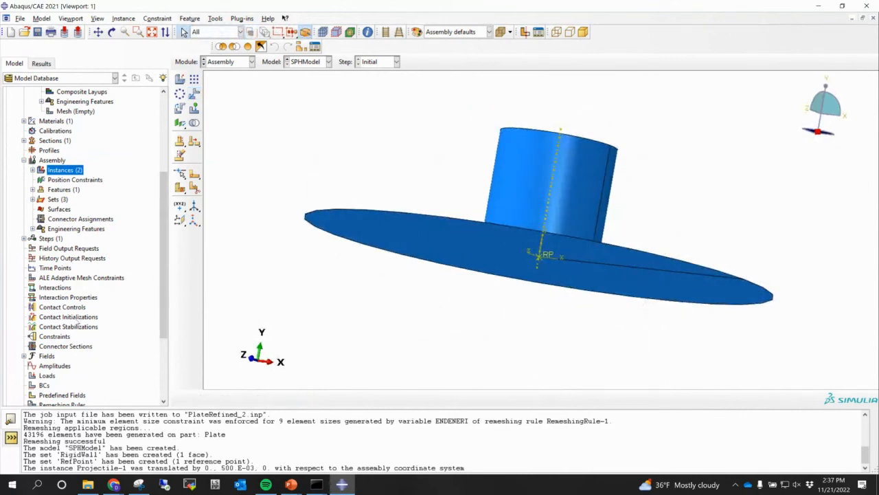
Begin a Rigid Body constraint and assign the set RigidWall-1.RigidWall as its Body (elements) region
{"action": "double_click", "coordinate": [54, 336]}
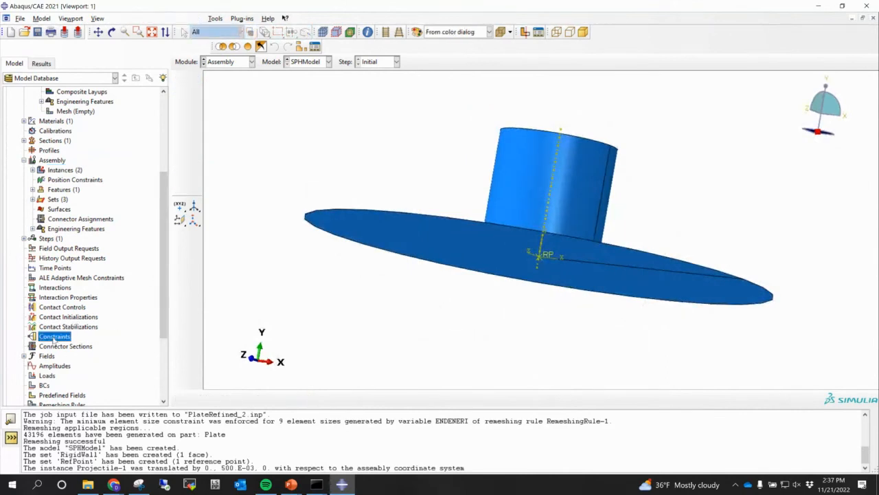
{"action": "double_click", "coordinate": [28, 369]}
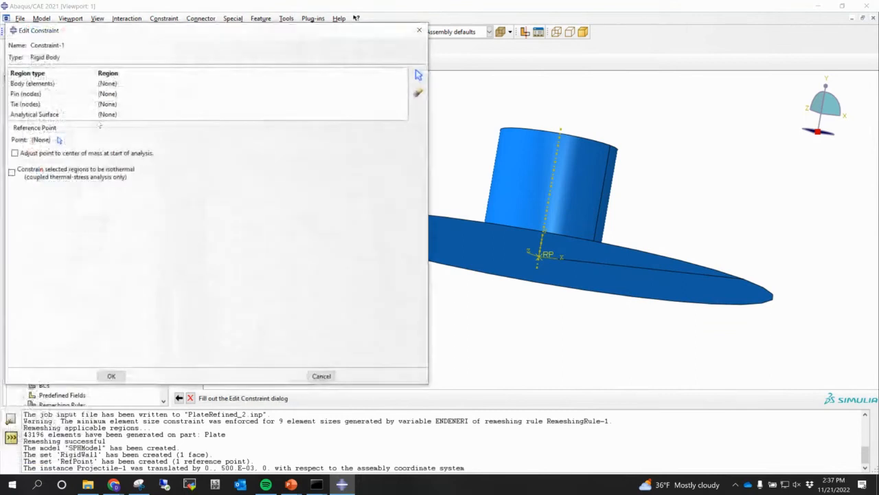
{"action": "left_click", "coordinate": [44, 83]}
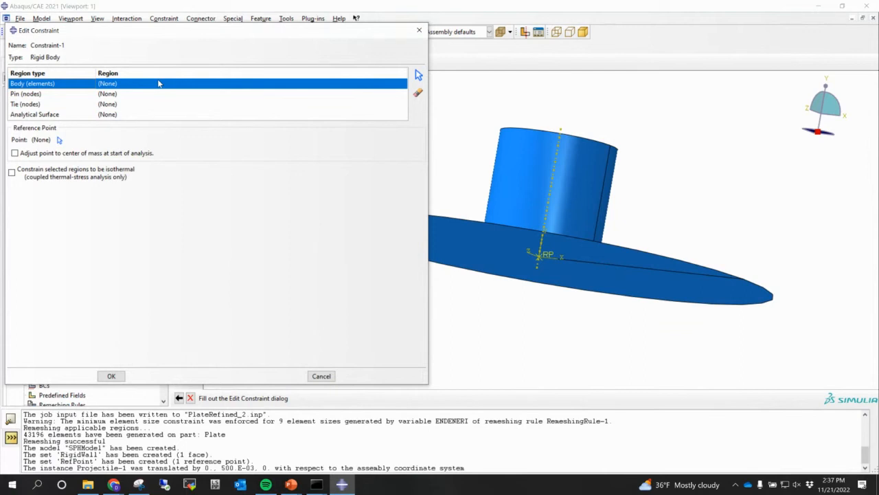
{"action": "left_click", "coordinate": [418, 75]}
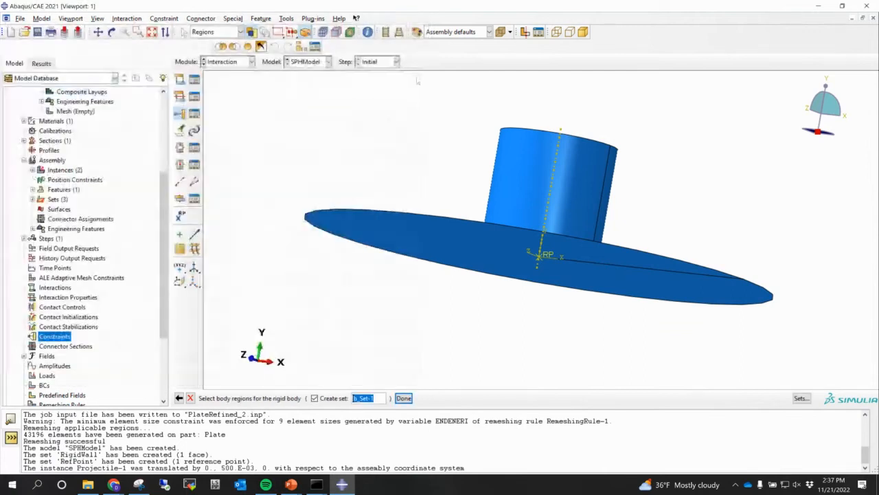
{"action": "left_click", "coordinate": [801, 399]}
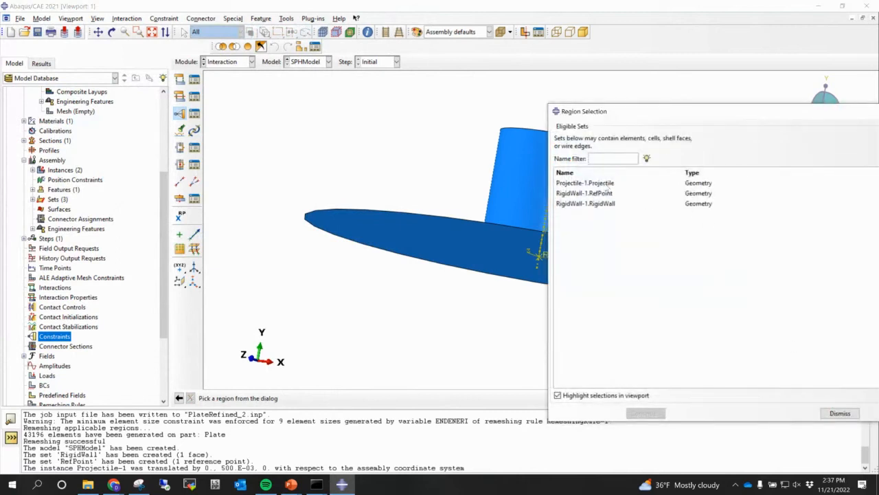
{"action": "double_click", "coordinate": [605, 203]}
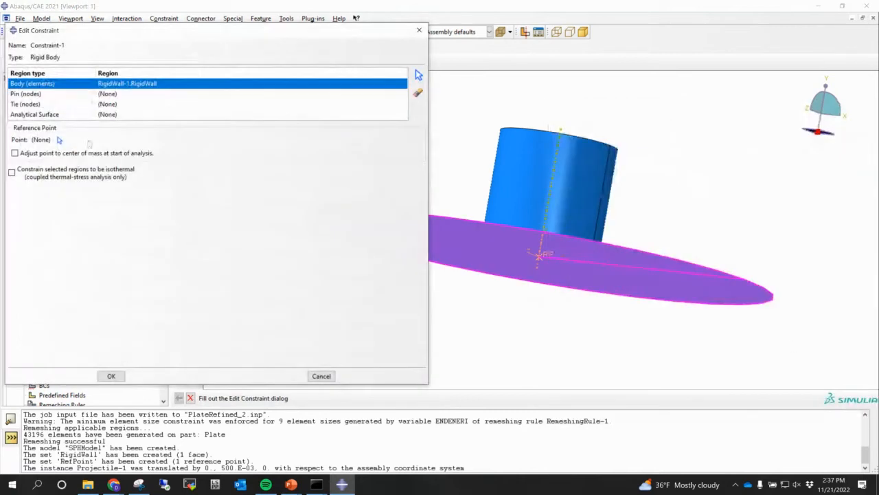
Assign RigidWall-1.RefPoint as the rigid body's reference point and save the constraint
{"action": "left_click", "coordinate": [59, 141]}
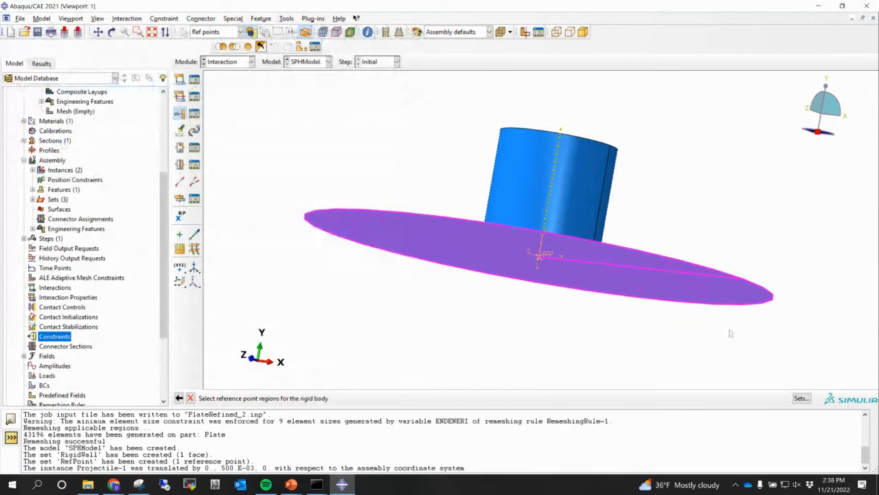
{"action": "left_click", "coordinate": [801, 399]}
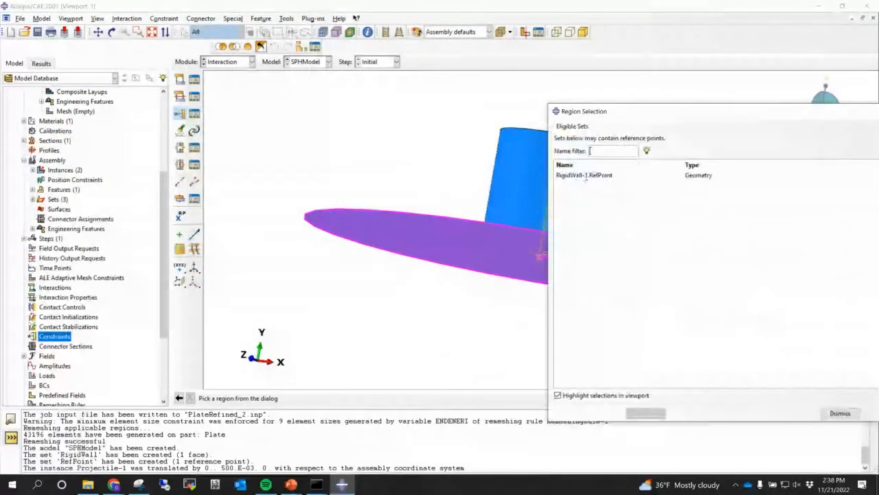
{"action": "left_click", "coordinate": [585, 176]}
{"action": "double_click", "coordinate": [600, 177]}
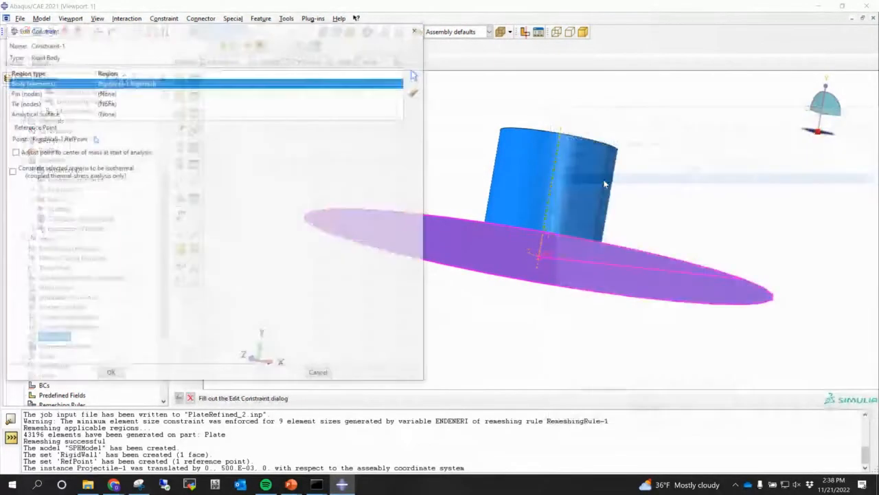
{"action": "left_click", "coordinate": [122, 379]}
{"action": "left_click_drag", "start_coordinate": [577, 243], "coordinate": [438, 299], "text": "ctrl+alt"}
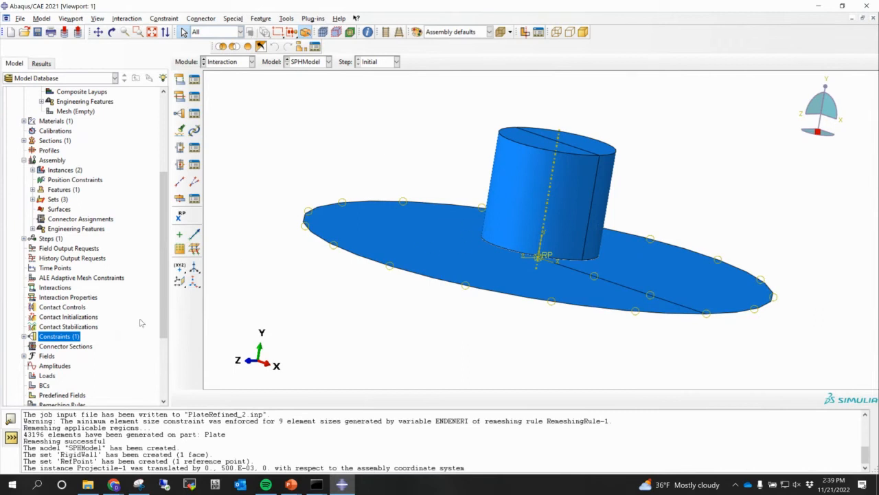
Begin a Velocity predefined field in the Initial step, applied to the set Projectile-1.Projectile
{"action": "scroll", "coordinate": [166, 315], "scroll_direction": "down", "scroll_amount": 2}
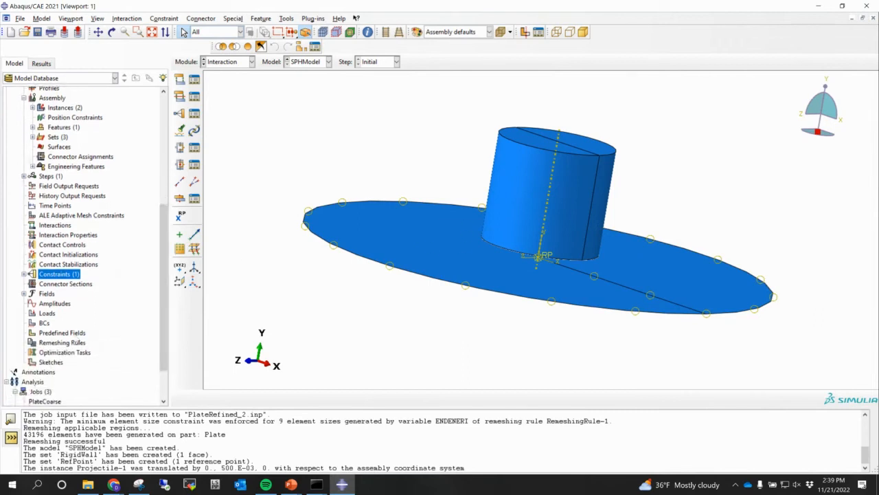
{"action": "double_click", "coordinate": [61, 332]}
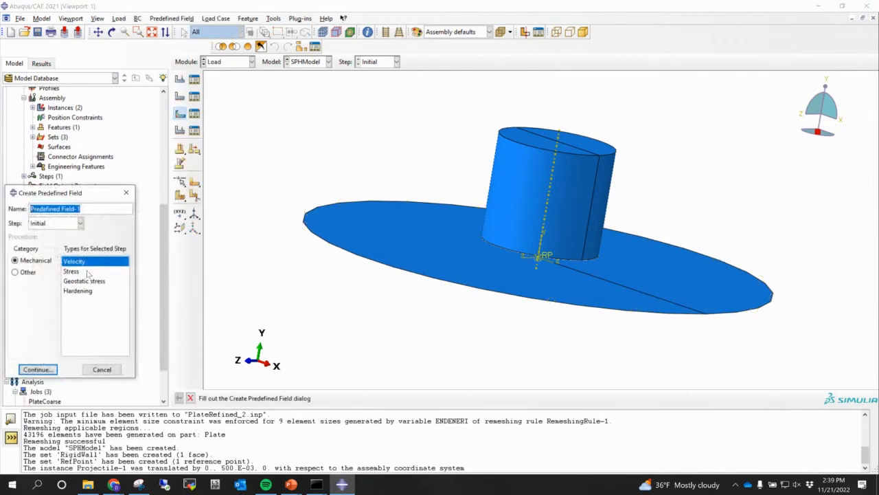
{"action": "left_click", "coordinate": [38, 369]}
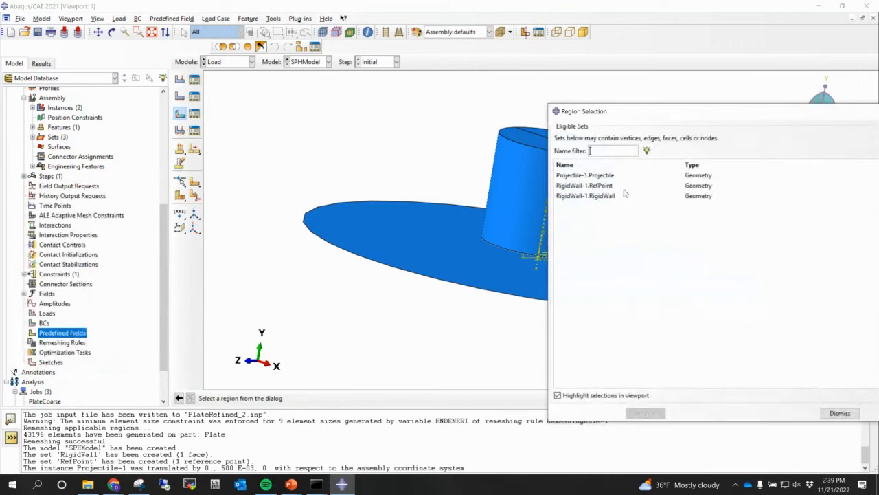
{"action": "left_click", "coordinate": [610, 176]}
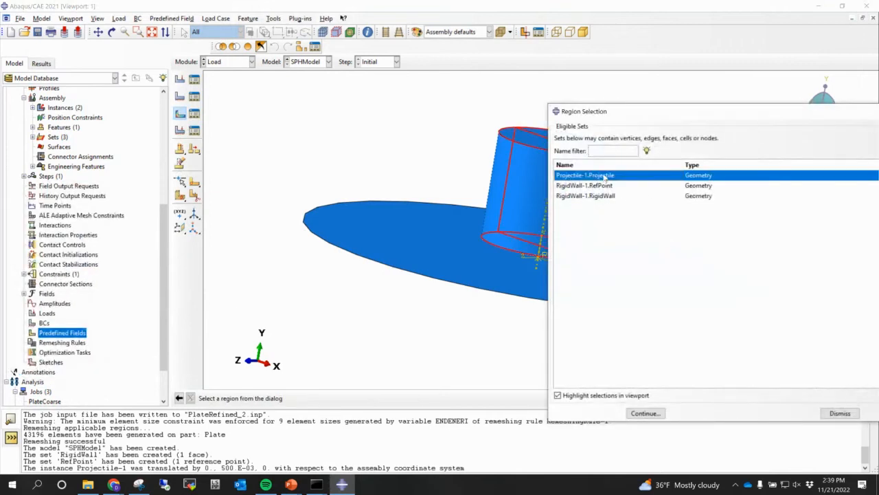
{"action": "left_click", "coordinate": [654, 415]}
{"action": "left_click_drag", "start_coordinate": [96, 199], "coordinate": [234, 118]}
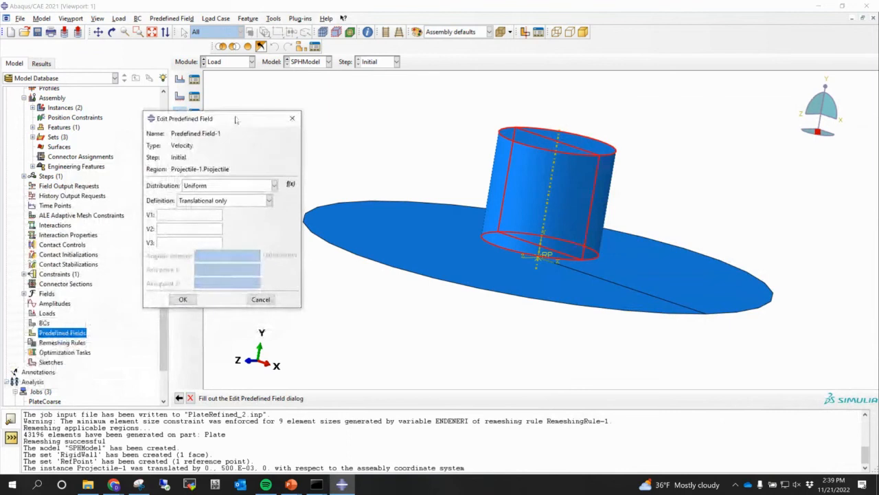
Set the projectile's velocity to V1 = 0, V2 = -200000 and V3 = 0, and save the predefined field
{"action": "left_click", "coordinate": [181, 215]}
{"action": "type", "text": "0"}
{"action": "key", "text": "Tab"}
{"action": "type", "text": "-200000"}
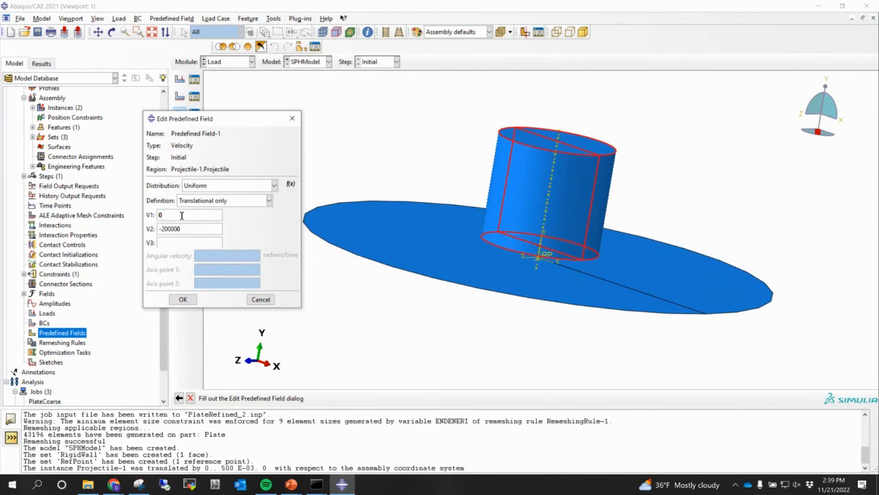
{"action": "type", "text": "0"}
{"action": "left_click", "coordinate": [184, 300]}
{"action": "left_click_drag", "start_coordinate": [439, 261], "coordinate": [404, 273], "text": "ctrl+alt"}
{"action": "scroll", "coordinate": [405, 273], "scroll_direction": "up", "scroll_amount": 1}
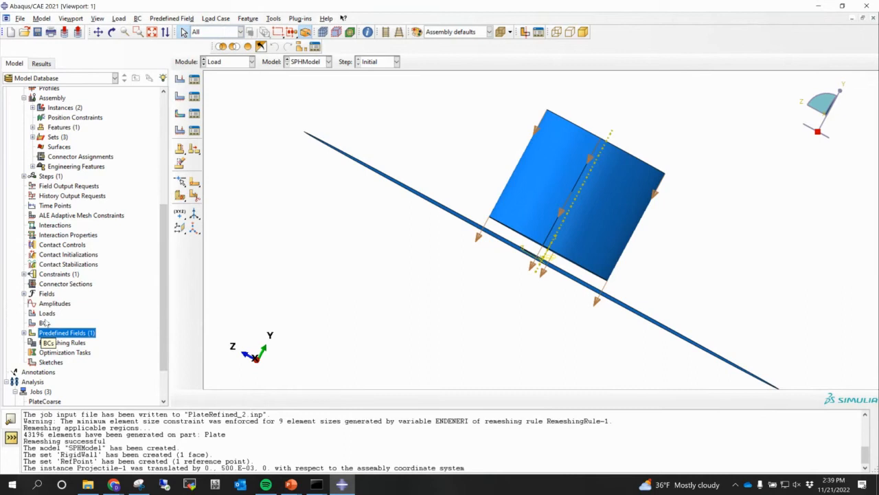
Begin a Displacement/Rotation boundary condition in the Initial step on the set RigidWall-1.RefPoint
{"action": "double_click", "coordinate": [44, 322]}
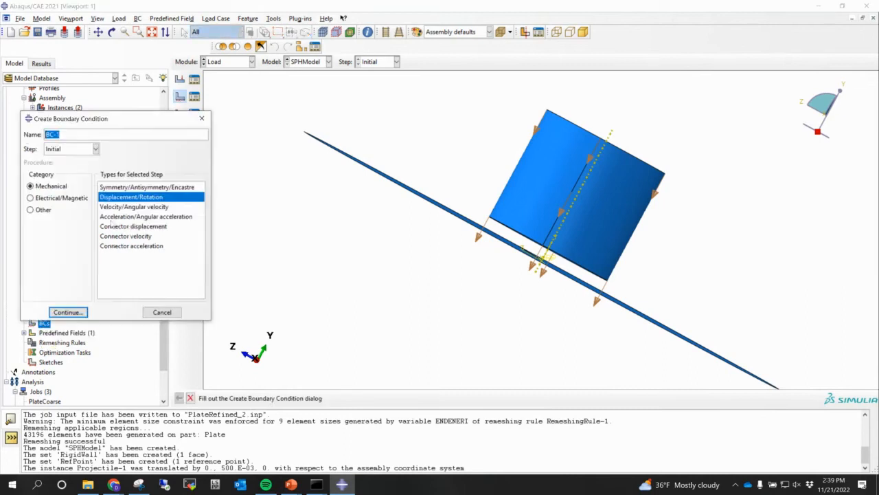
{"action": "left_click", "coordinate": [68, 312]}
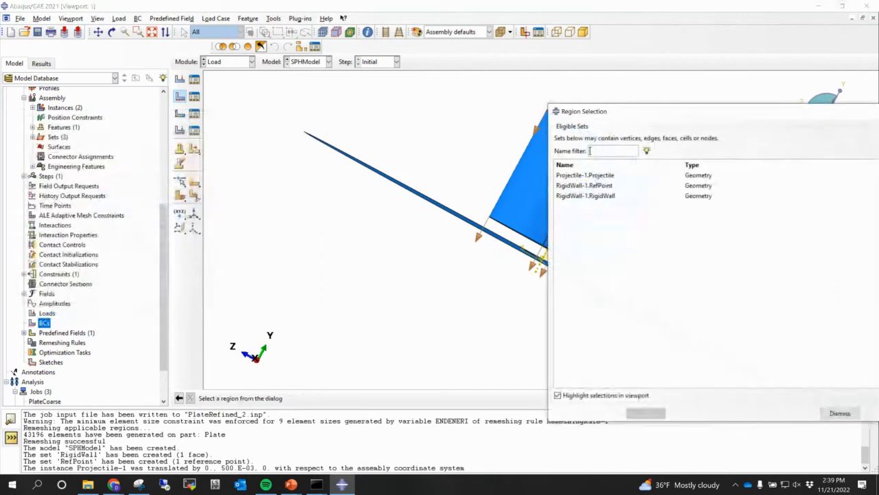
{"action": "double_click", "coordinate": [608, 186]}
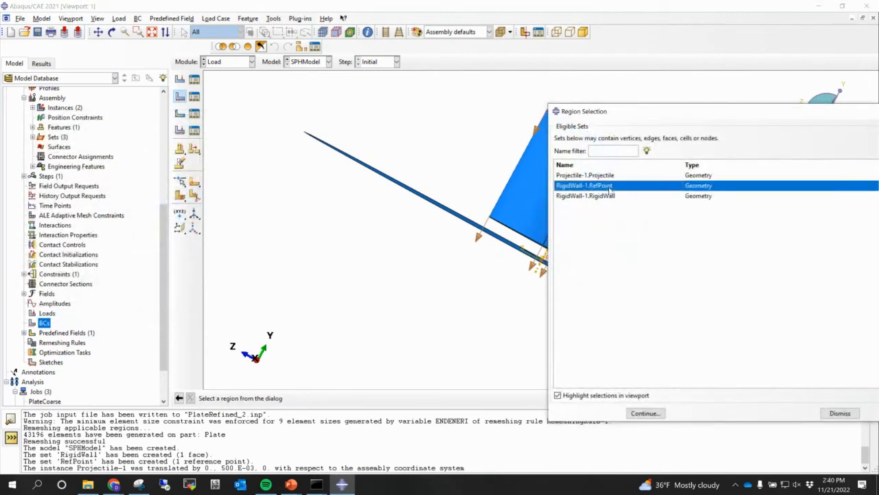
Constrain U1, U2, U3, UR1, UR2 and UR3 of the wall's reference point and save the boundary condition
{"action": "left_click", "coordinate": [12, 231]}
{"action": "left_click", "coordinate": [12, 243]}
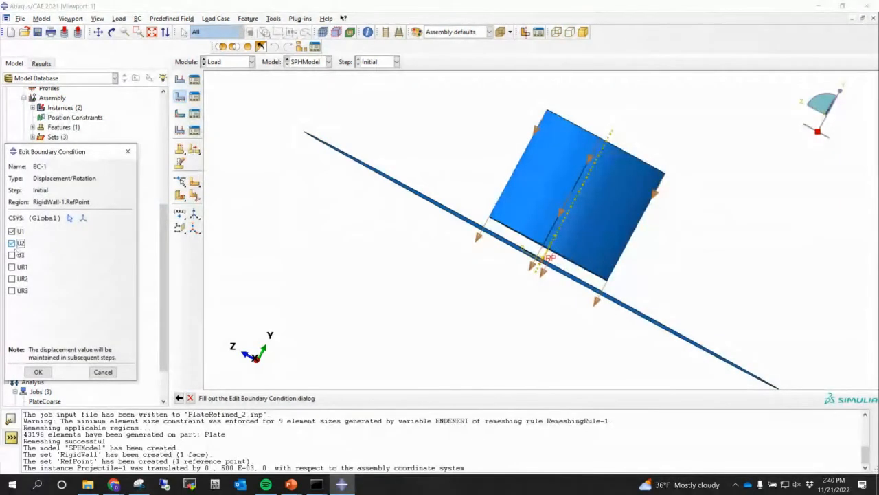
{"action": "left_click", "coordinate": [11, 255]}
{"action": "left_click", "coordinate": [12, 267]}
{"action": "left_click", "coordinate": [11, 278]}
{"action": "left_click", "coordinate": [12, 290]}
{"action": "left_click", "coordinate": [38, 372]}
{"action": "left_click_drag", "start_coordinate": [553, 248], "coordinate": [537, 315], "text": "ctrl+alt"}
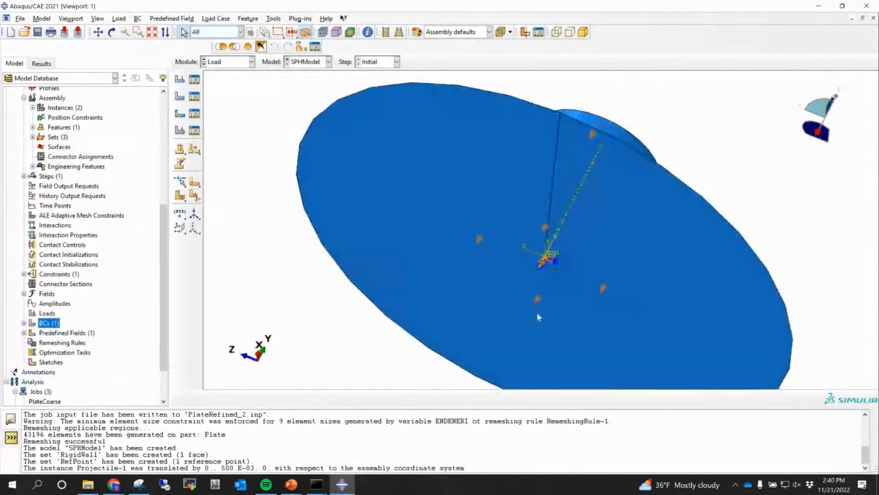
{"action": "left_click_drag", "start_coordinate": [561, 248], "coordinate": [527, 310], "text": "ctrl+alt"}
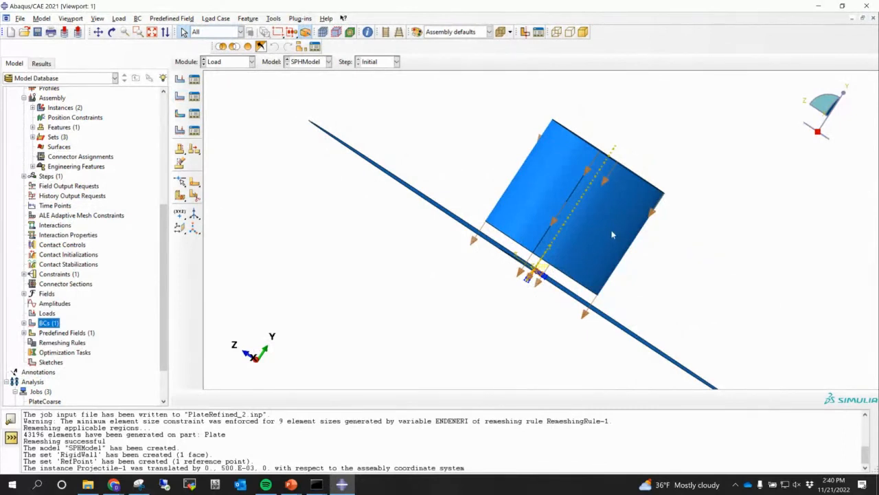
{"action": "mouse_move", "coordinate": [643, 184]}
{"action": "left_mouse_down", "text": "ctrl+alt"}
{"action": "mouse_move", "coordinate": [648, 160]}
{"action": "mouse_move", "coordinate": [643, 175]}
{"action": "left_mouse_up", "text": "ctrl+alt"}
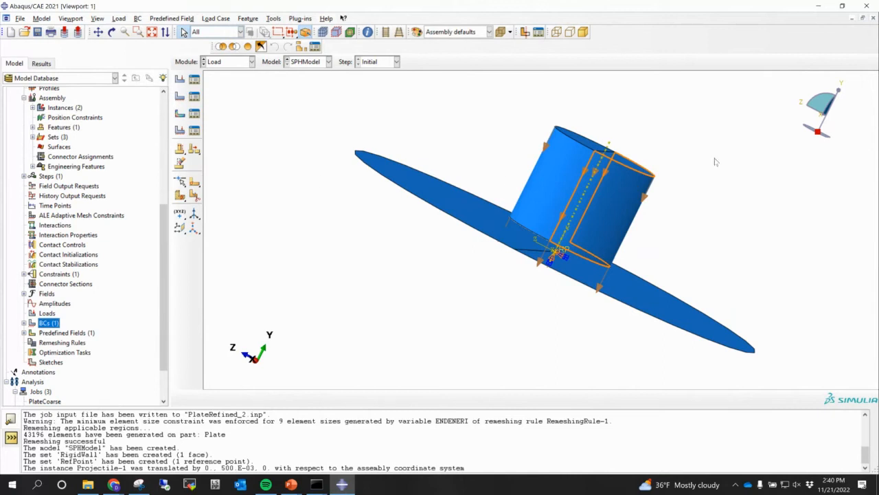
Create a Dynamic, Explicit step after the Initial step with a time period of 5e-5
{"action": "double_click", "coordinate": [49, 176]}
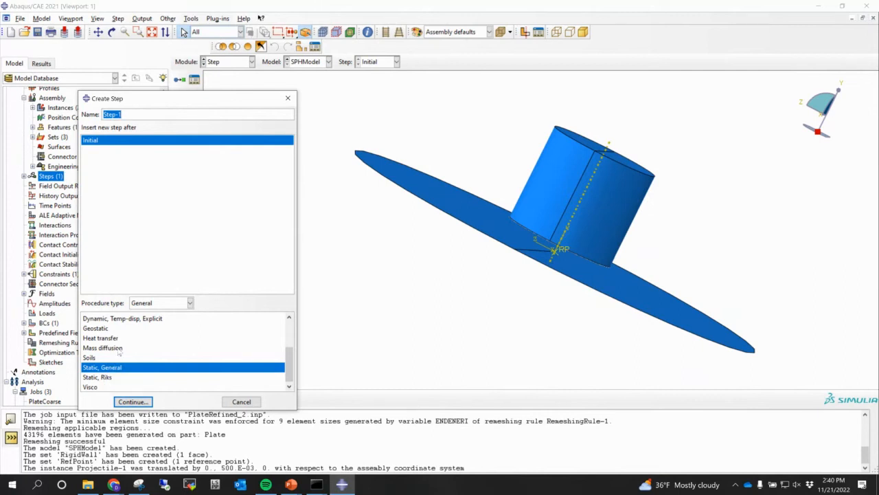
{"action": "scroll", "coordinate": [118, 351], "scroll_direction": "up", "scroll_amount": 3}
{"action": "left_click", "coordinate": [114, 339]}
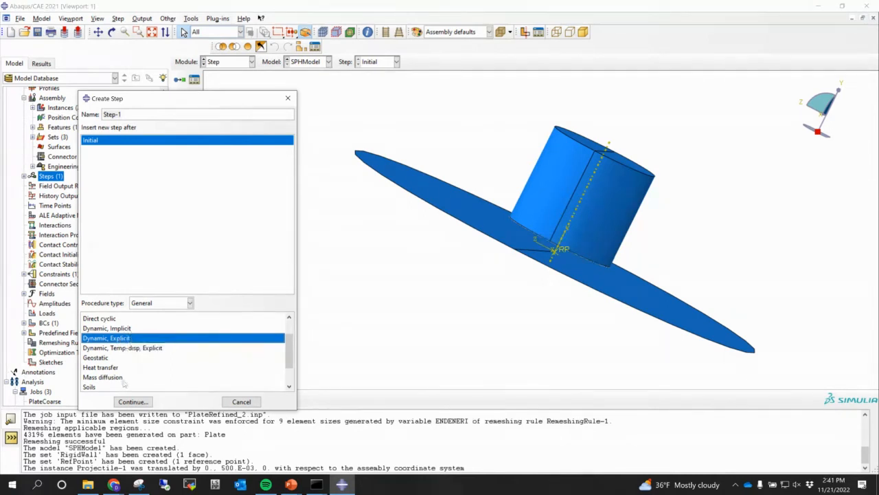
{"action": "left_click", "coordinate": [124, 401]}
{"action": "double_click", "coordinate": [82, 77]}
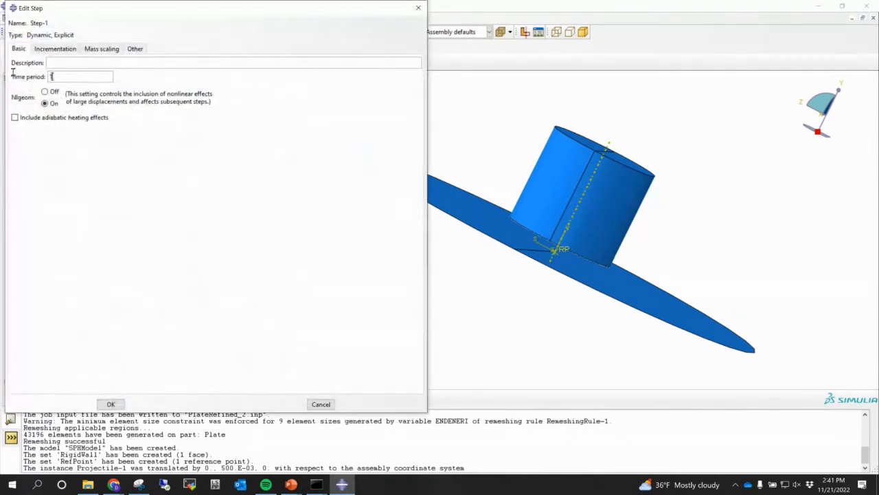
{"action": "type", "text": "5e-5"}
{"action": "left_click", "coordinate": [102, 405]}
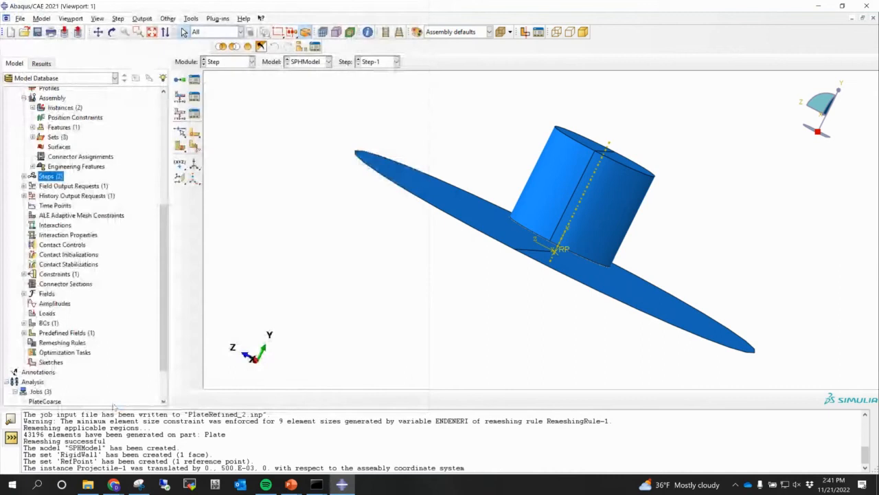
Switch to meshing the RigidWall part and seed it with an approximate global size of 0.25
{"action": "scroll", "coordinate": [167, 227], "scroll_direction": "up", "scroll_amount": 1}
{"action": "scroll", "coordinate": [150, 220], "scroll_direction": "down", "scroll_amount": 3}
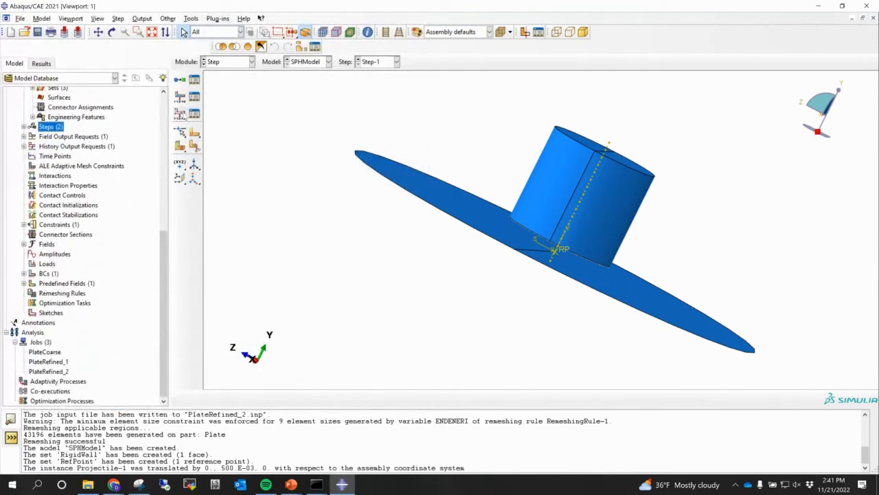
{"action": "left_click", "coordinate": [241, 62]}
{"action": "left_click", "coordinate": [225, 133]}
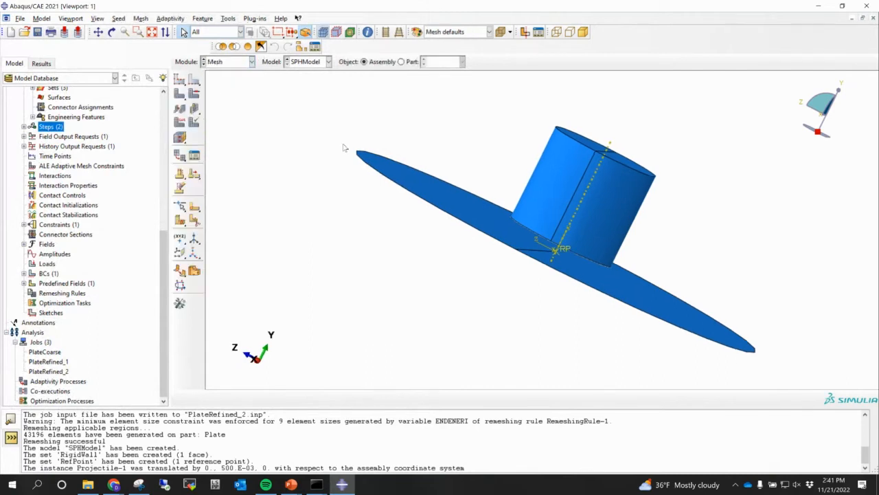
{"action": "left_click", "coordinate": [402, 61]}
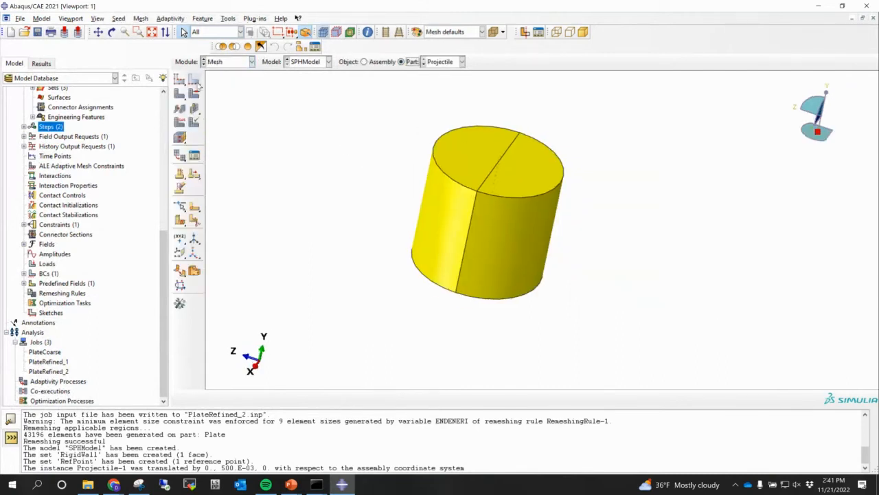
{"action": "left_click", "coordinate": [452, 61]}
{"action": "left_click", "coordinate": [441, 83]}
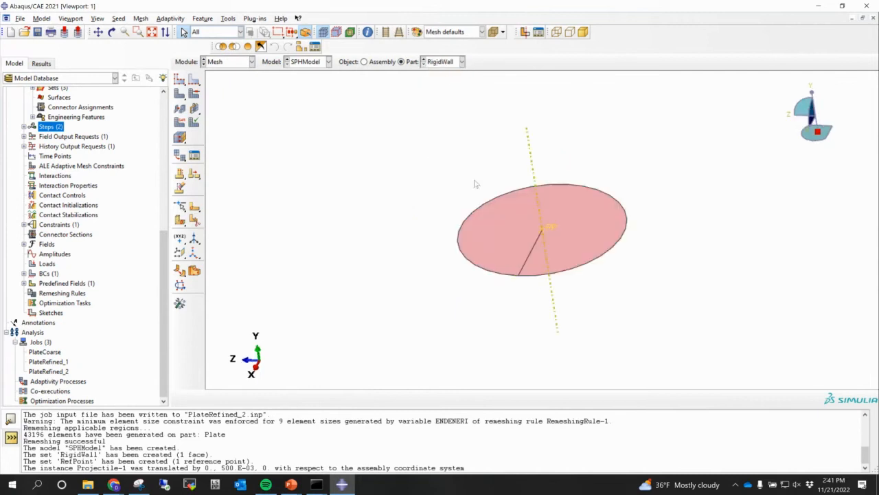
{"action": "middle_click_drag", "start_coordinate": [597, 229], "coordinate": [506, 227], "text": "ctrl+alt"}
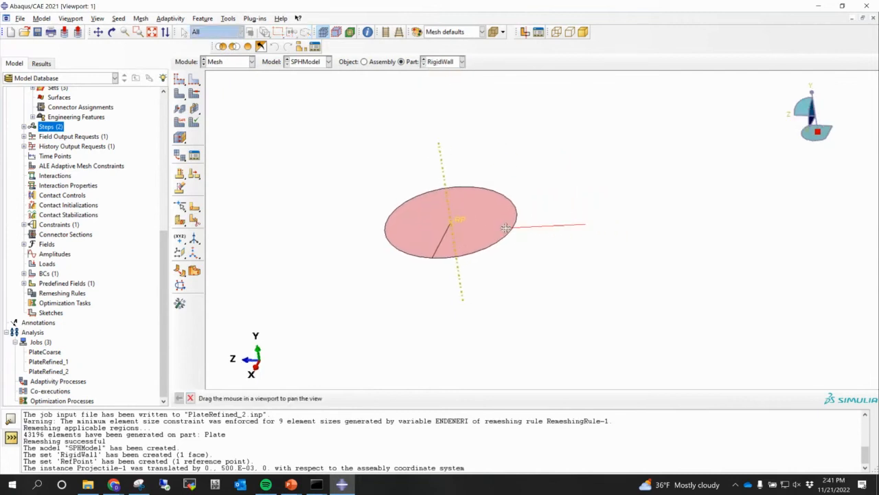
{"action": "left_click", "coordinate": [180, 80]}
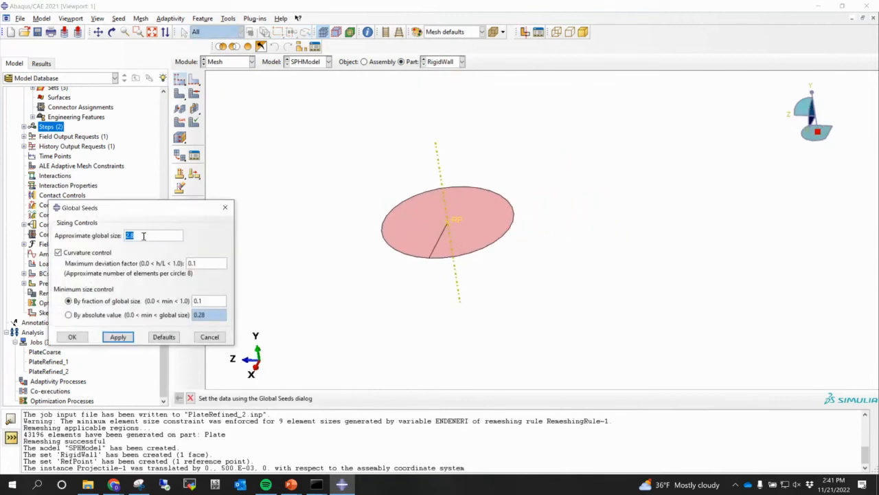
{"action": "type", "text": "0.25"}
{"action": "key", "text": "Return"}
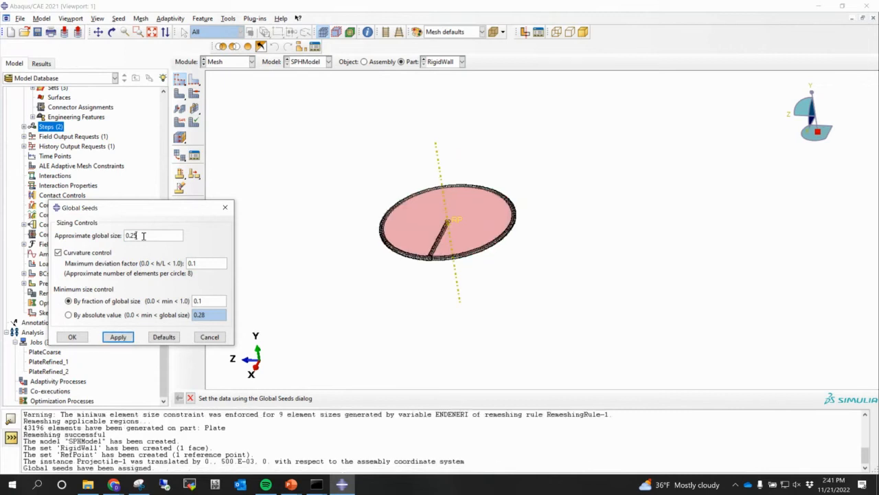
{"action": "left_click", "coordinate": [72, 336]}
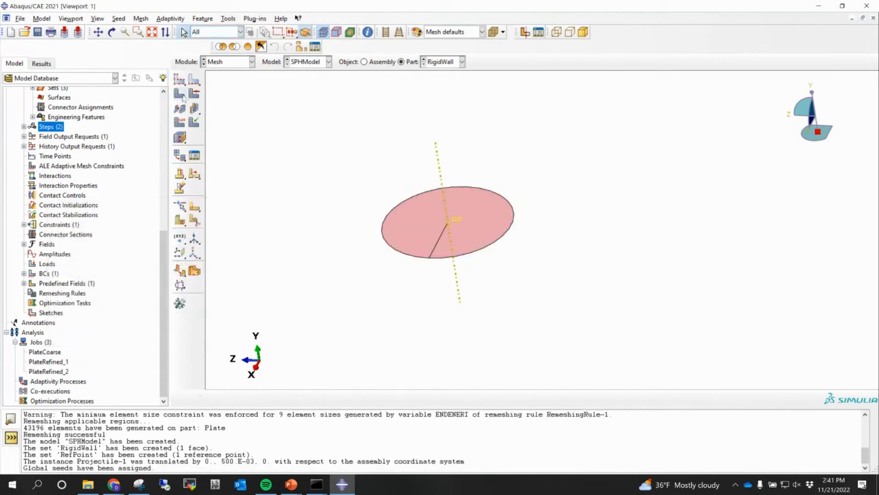
Assign the Explicit library's linear Discrete Rigid Element type to the whole RigidWall face
{"action": "left_click", "coordinate": [180, 121]}
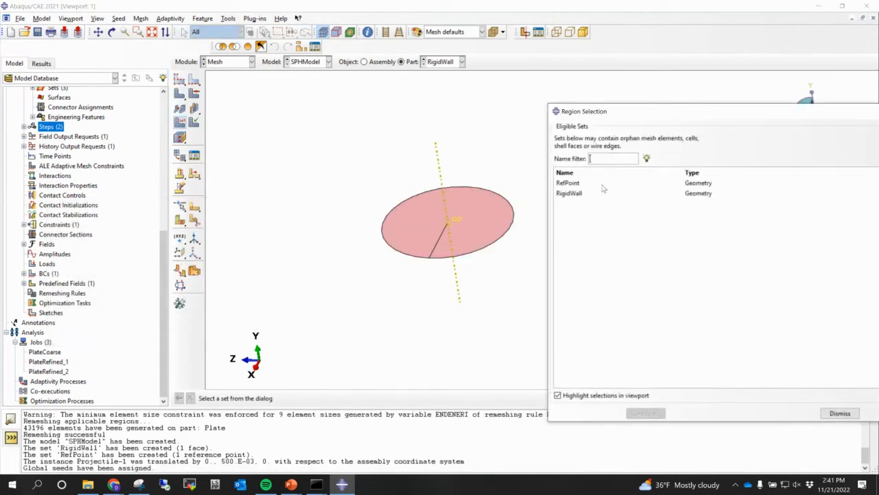
{"action": "left_click_drag", "start_coordinate": [865, 114], "coordinate": [720, 124]}
{"action": "left_click", "coordinate": [694, 422]}
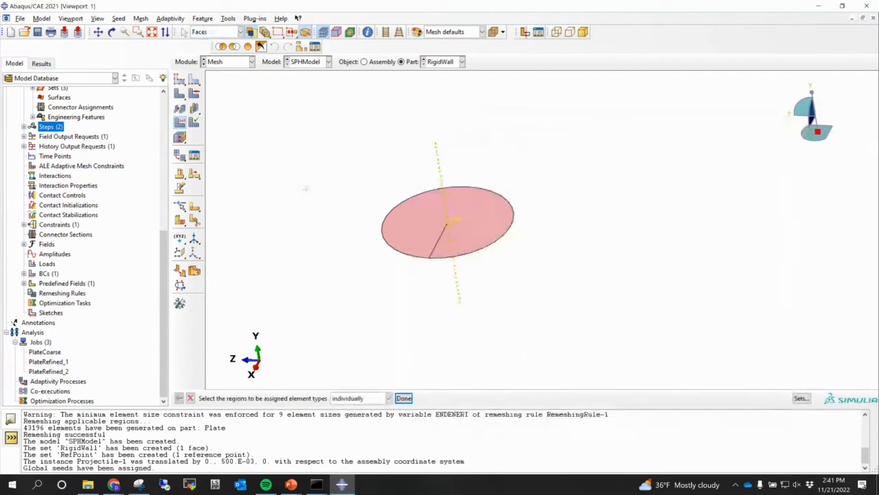
{"action": "left_click_drag", "start_coordinate": [339, 149], "coordinate": [601, 310]}
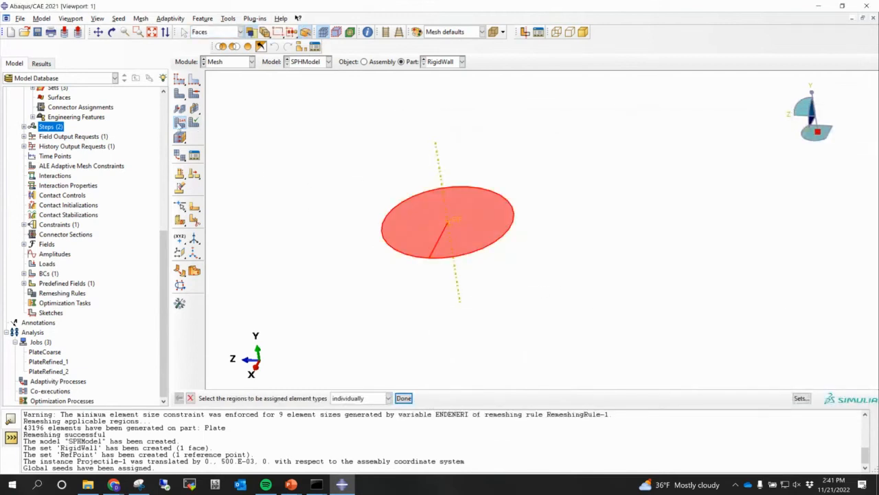
{"action": "left_click", "coordinate": [403, 398]}
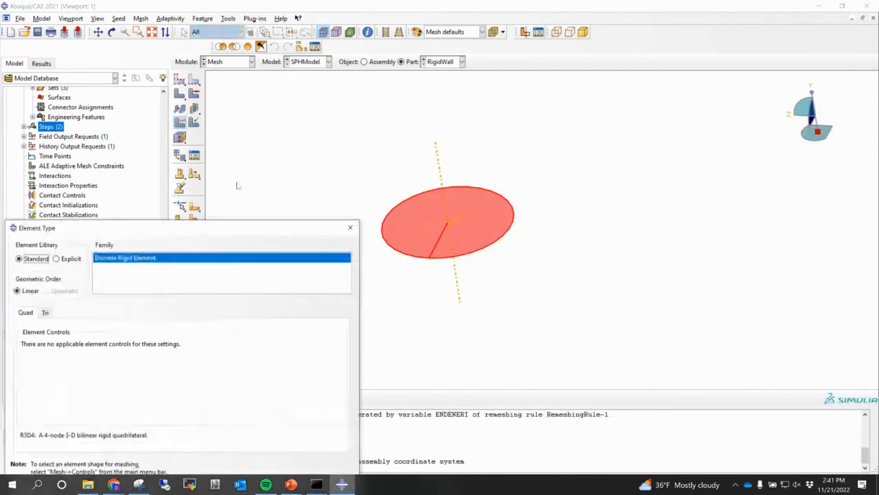
{"action": "left_click", "coordinate": [58, 258]}
{"action": "left_click_drag", "start_coordinate": [131, 230], "coordinate": [265, 96]}
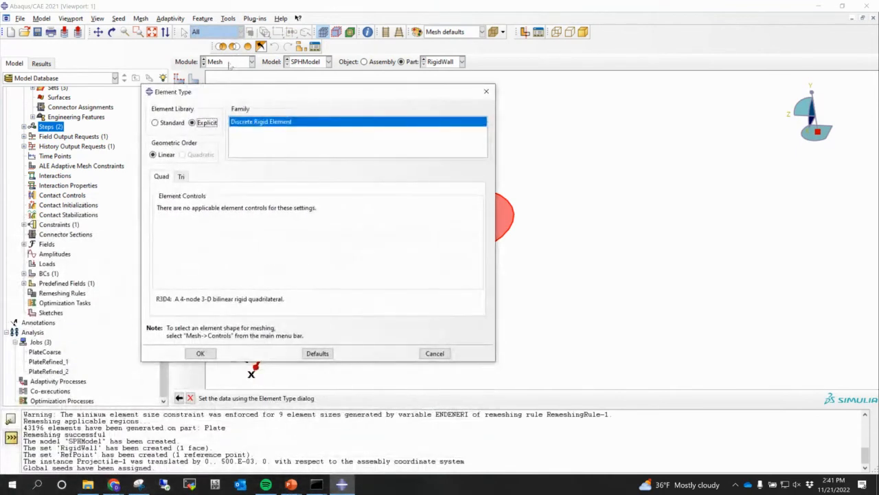
{"action": "left_click", "coordinate": [206, 354]}
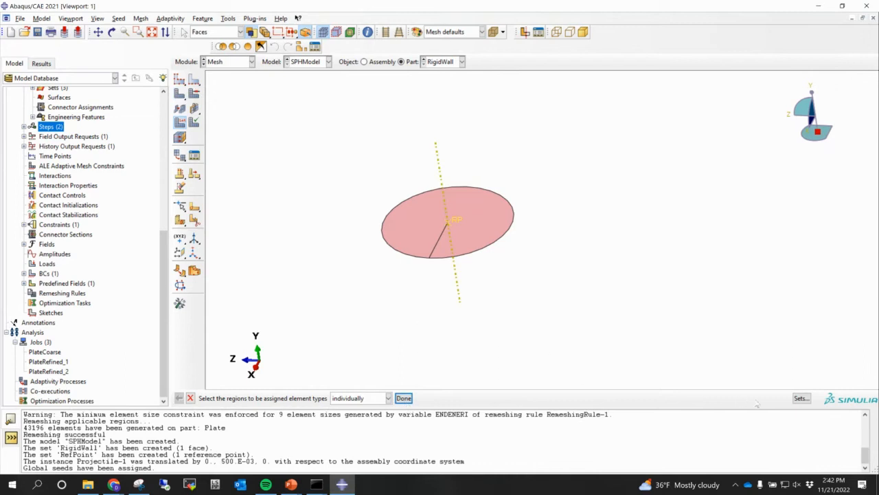
Reopen the element type assignment for the RigidWall face to check its element library and family
{"action": "left_click", "coordinate": [178, 124]}
{"action": "left_click", "coordinate": [179, 123]}
{"action": "left_click_drag", "start_coordinate": [330, 129], "coordinate": [453, 285]}
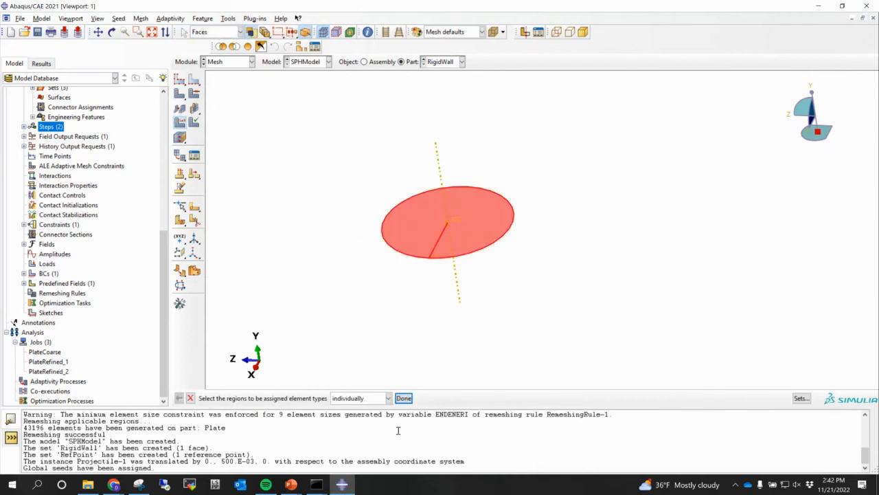
{"action": "left_click", "coordinate": [404, 399]}
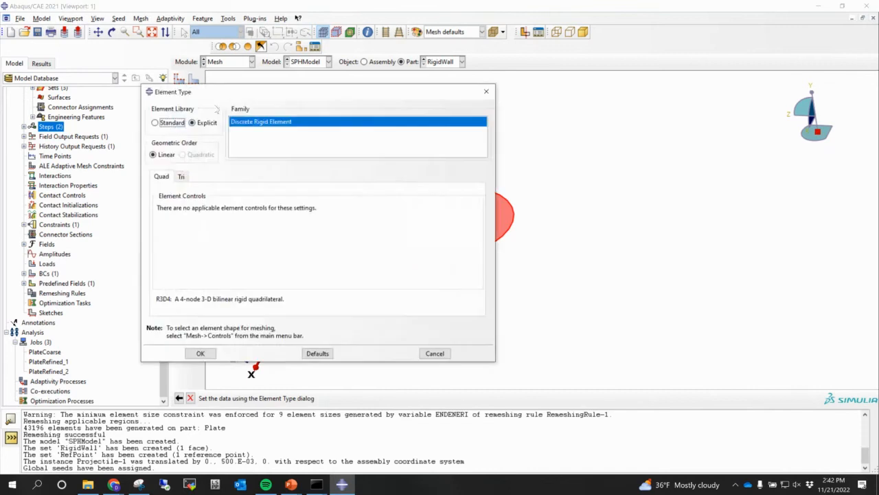
{"action": "left_click", "coordinate": [196, 353]}
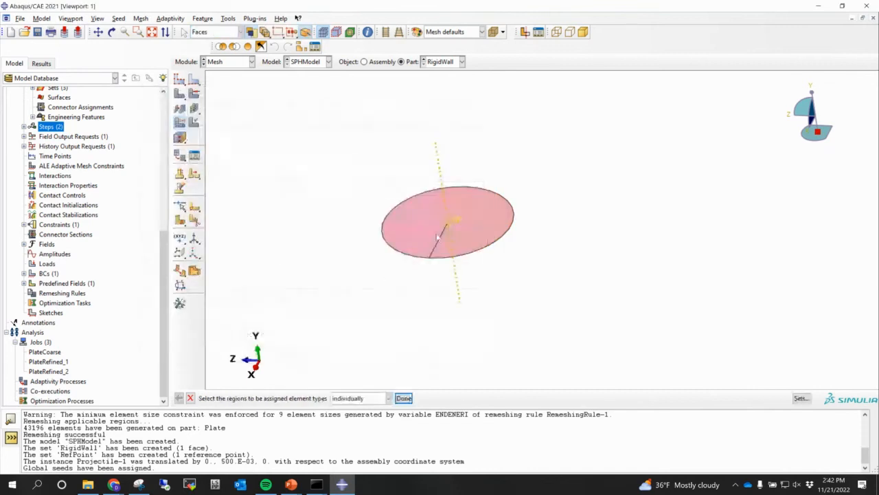
{"action": "left_click", "coordinate": [190, 399]}
Generate the mesh on the RigidWall part
{"action": "left_click", "coordinate": [179, 93]}
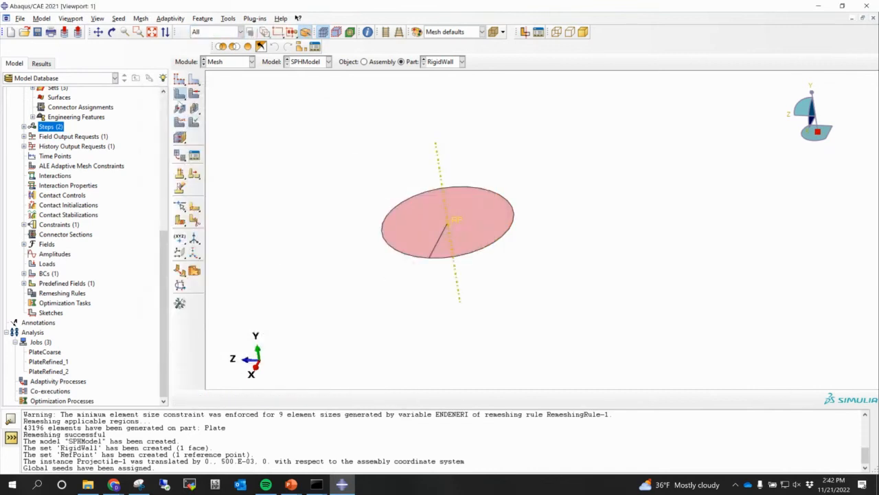
{"action": "middle_click", "coordinate": [436, 196]}
{"action": "scroll", "coordinate": [437, 199], "scroll_direction": "up", "scroll_amount": 5}
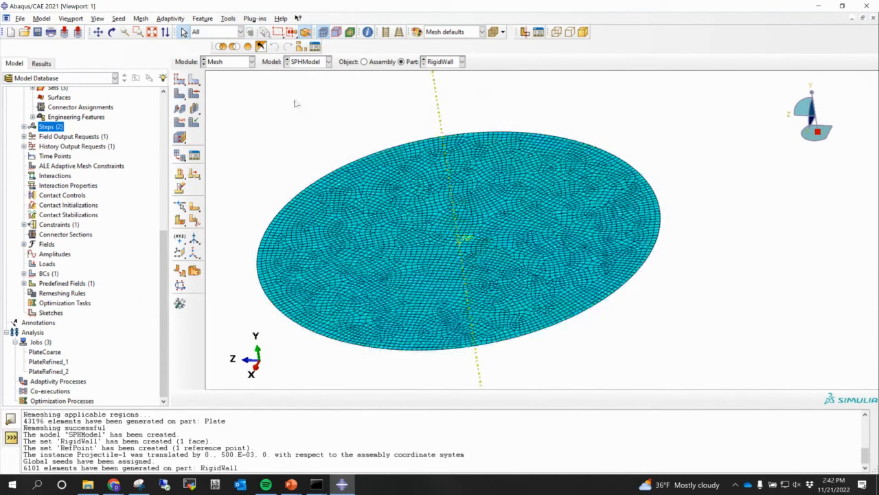
Begin the element type assignment for all cells of the Projectile part and choose the Explicit library's linear 3D Stress family
{"action": "left_click", "coordinate": [446, 62]}
{"action": "left_click", "coordinate": [440, 82]}
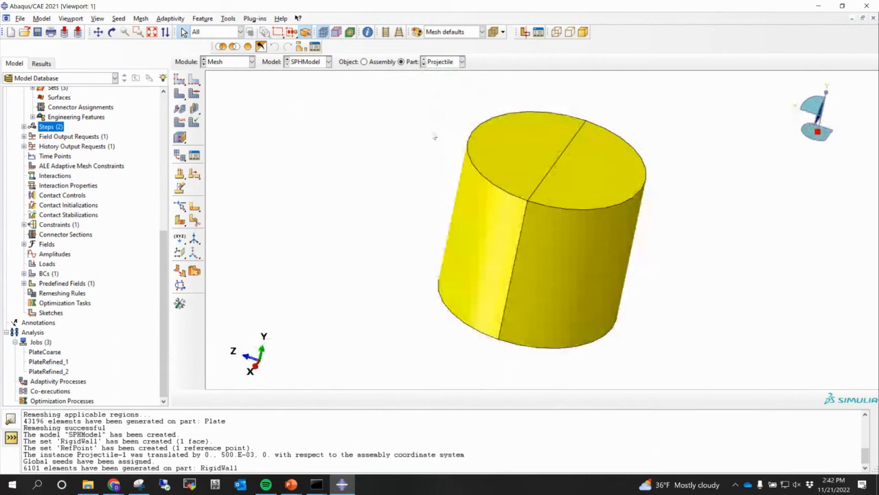
{"action": "left_click_drag", "start_coordinate": [519, 152], "coordinate": [546, 167], "text": "ctrl+alt"}
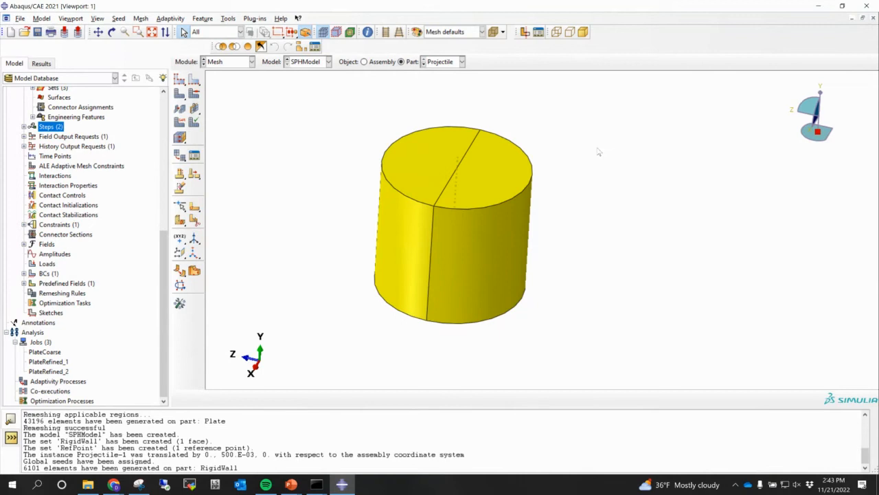
{"action": "left_click", "coordinate": [180, 123]}
{"action": "left_click_drag", "start_coordinate": [321, 87], "coordinate": [685, 382]}
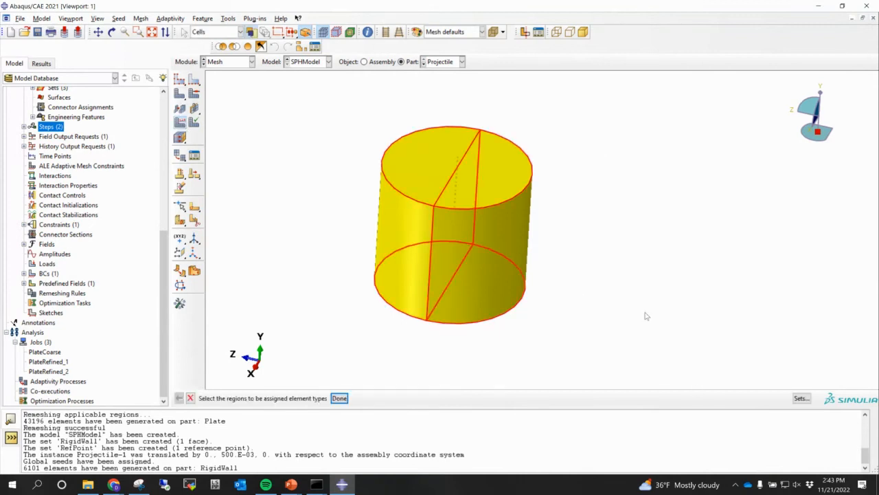
{"action": "left_click", "coordinate": [339, 397]}
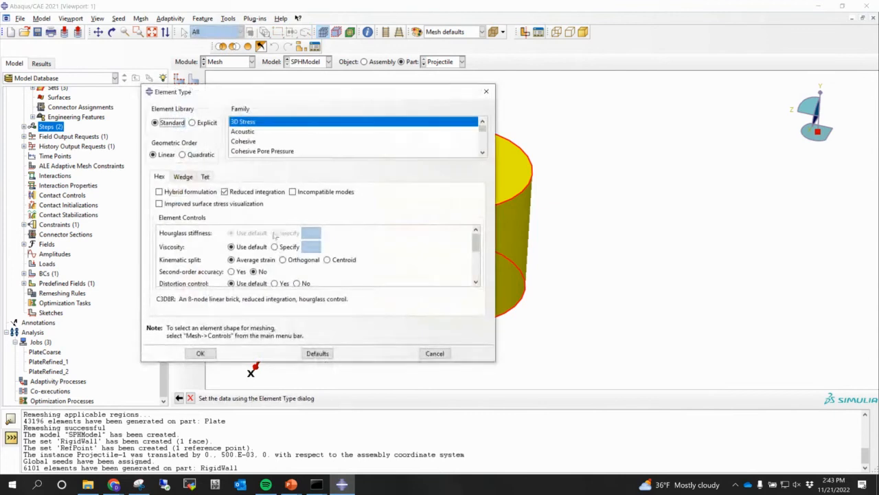
{"action": "left_click", "coordinate": [196, 124]}
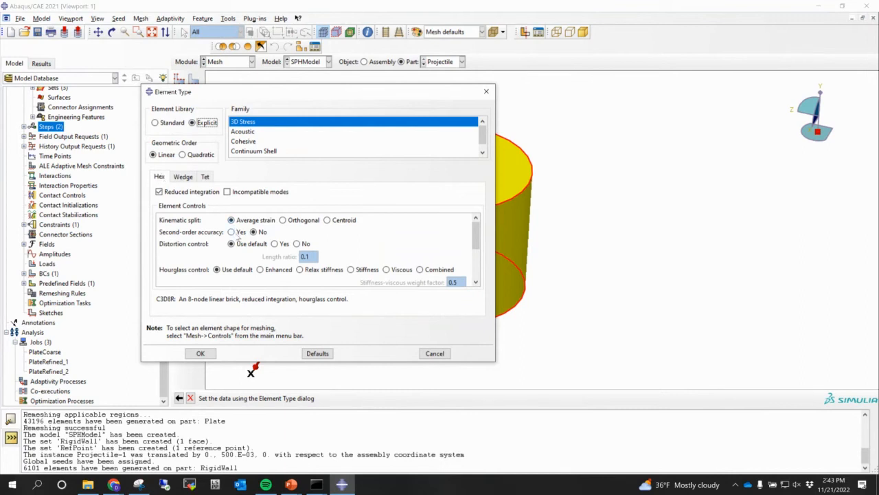
Enable conversion to particles with the Time criterion for the projectile's elements and save the element type
{"action": "scroll", "coordinate": [245, 261], "scroll_direction": "down", "scroll_amount": 1}
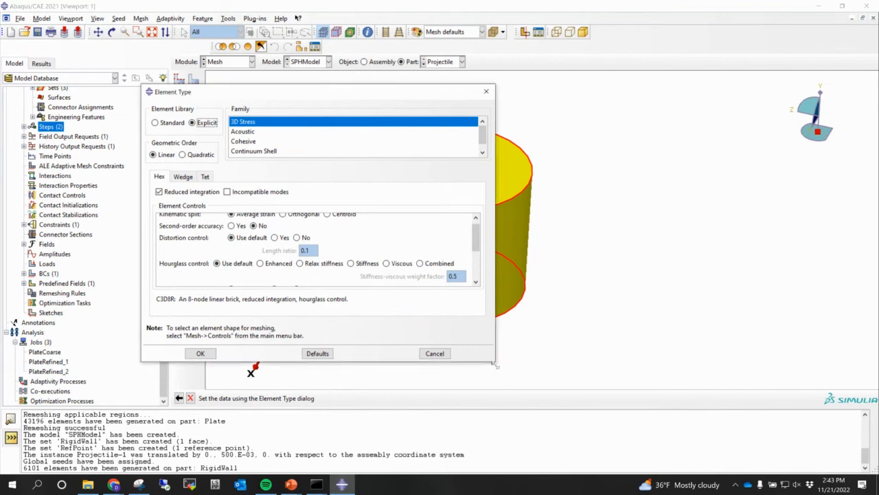
{"action": "left_click_drag", "start_coordinate": [495, 364], "coordinate": [556, 456]}
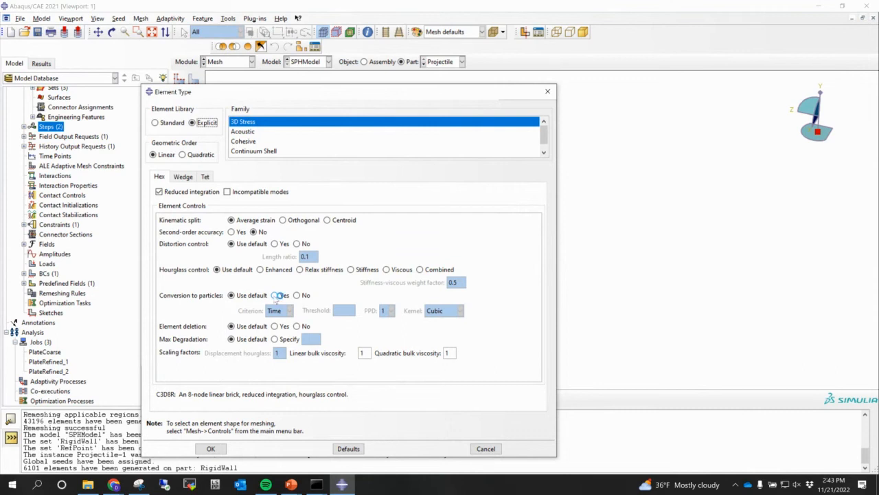
{"action": "left_click", "coordinate": [276, 296]}
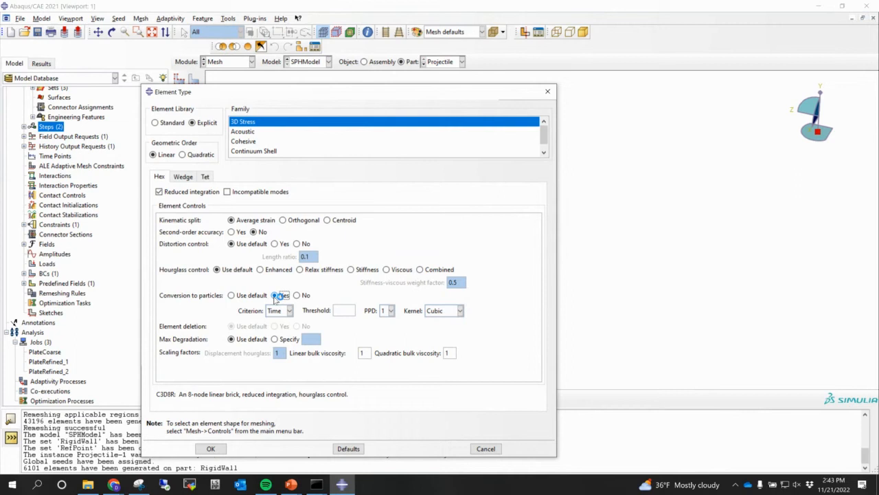
{"action": "left_click", "coordinate": [339, 312]}
{"action": "left_click", "coordinate": [212, 448]}
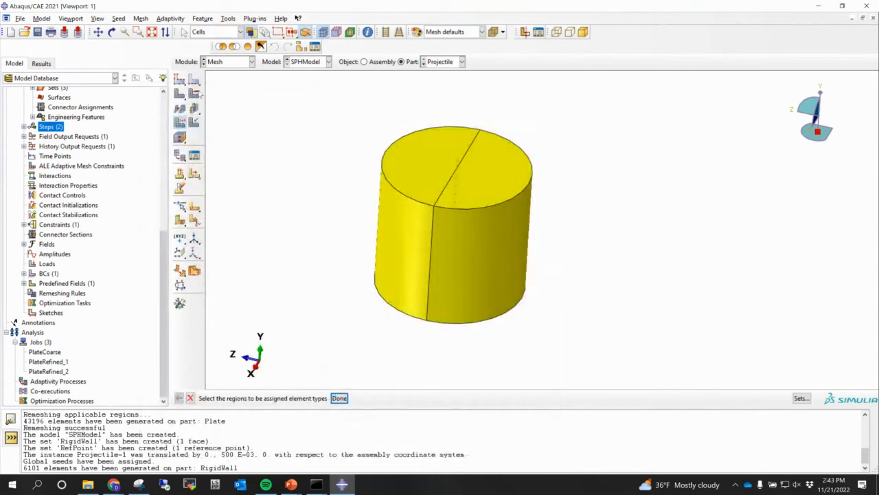
Seed the Projectile part with an approximate global size of 0.25 and generate its mesh
{"action": "left_click", "coordinate": [179, 79]}
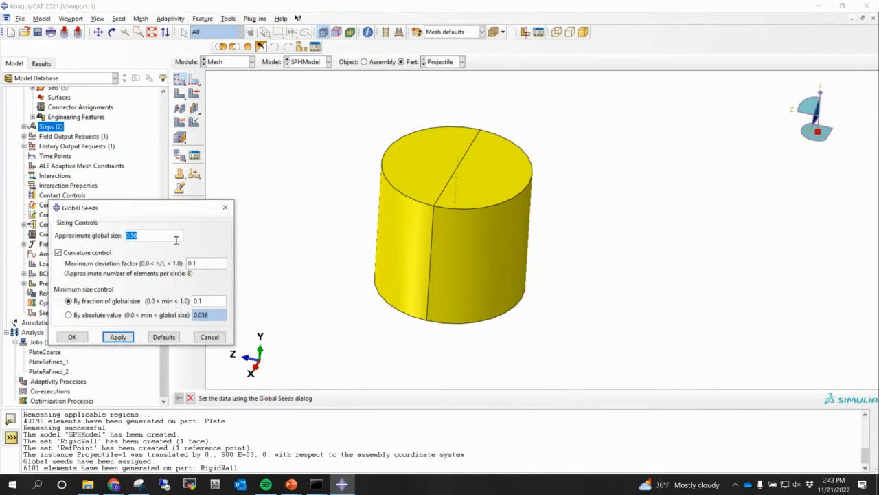
{"action": "type", "text": "0.25"}
{"action": "left_click", "coordinate": [72, 337]}
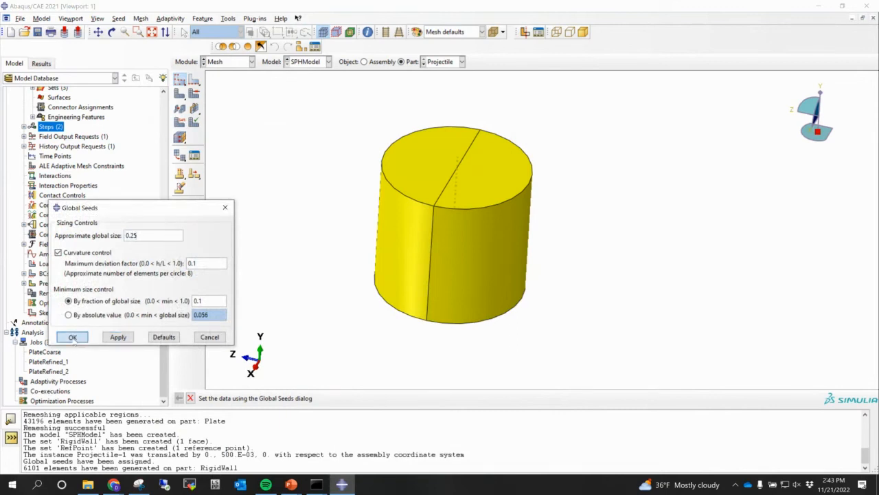
{"action": "left_click", "coordinate": [181, 96]}
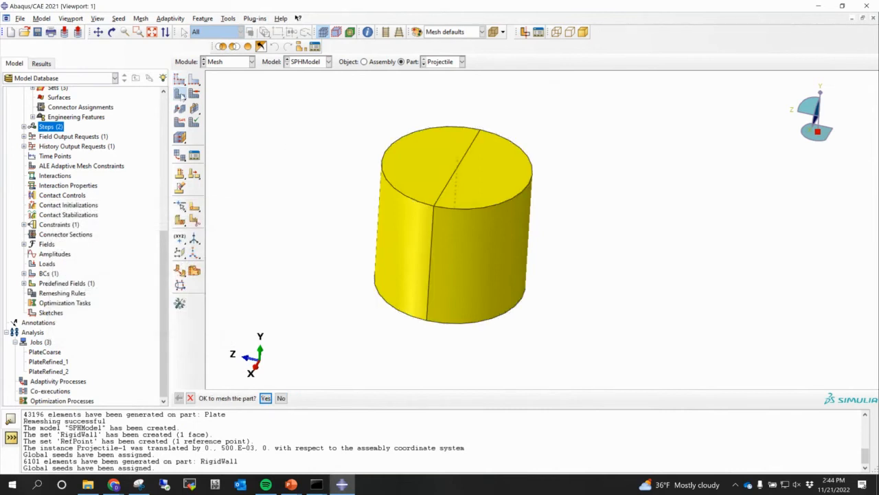
{"action": "left_click", "coordinate": [265, 398]}
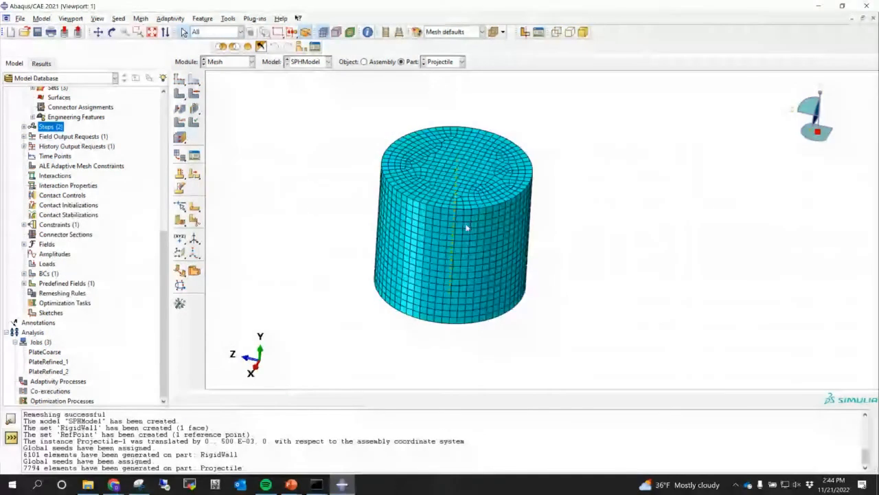
Examine the Projectile mesh on its end faces and side surface from several angles
{"action": "scroll", "coordinate": [457, 197], "scroll_direction": "up", "scroll_amount": 5}
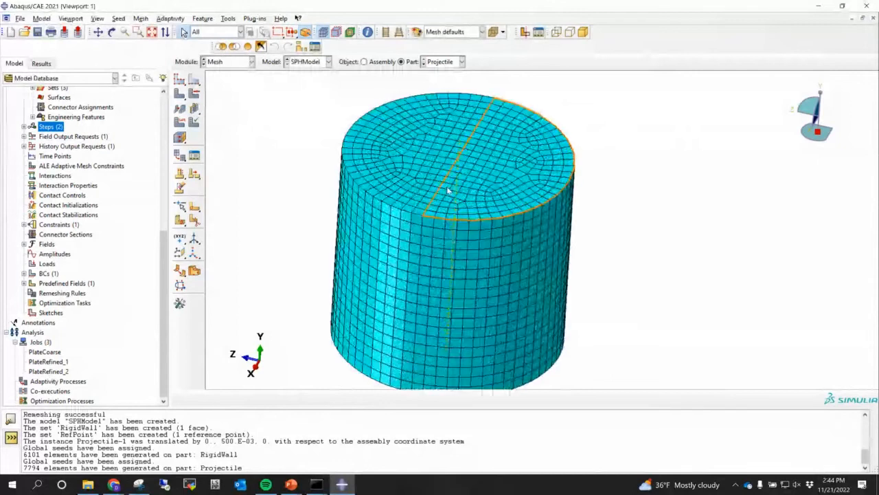
{"action": "scroll", "coordinate": [448, 190], "scroll_direction": "up", "scroll_amount": 4}
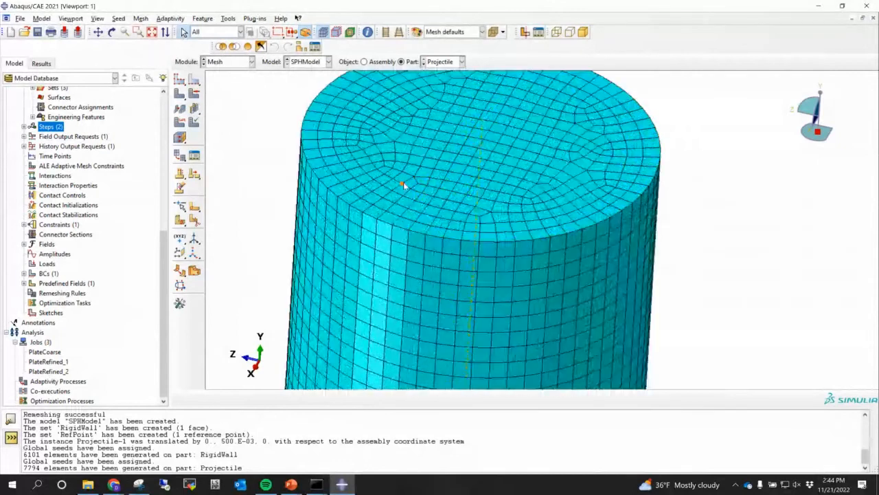
{"action": "scroll", "coordinate": [407, 186], "scroll_direction": "down", "scroll_amount": 4}
{"action": "middle_click_drag", "start_coordinate": [452, 229], "coordinate": [412, 204], "text": "ctrl+alt"}
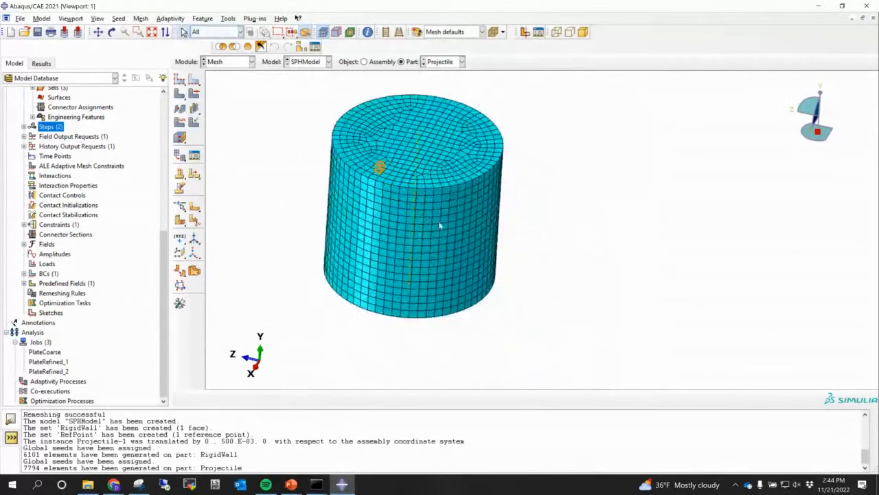
{"action": "left_click_drag", "start_coordinate": [438, 222], "coordinate": [445, 171], "text": "ctrl+alt"}
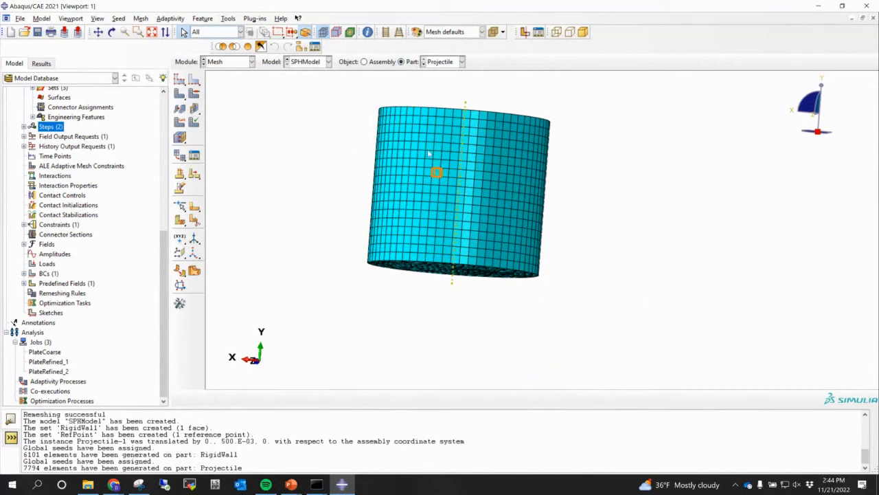
{"action": "left_click_drag", "start_coordinate": [428, 153], "coordinate": [557, 295], "text": "ctrl+alt"}
{"action": "middle_click_drag", "start_coordinate": [324, 237], "coordinate": [313, 217], "text": "ctrl+alt"}
{"action": "left_click_drag", "start_coordinate": [392, 231], "coordinate": [380, 217], "text": "ctrl+alt"}
{"action": "right_click", "coordinate": [378, 219]}
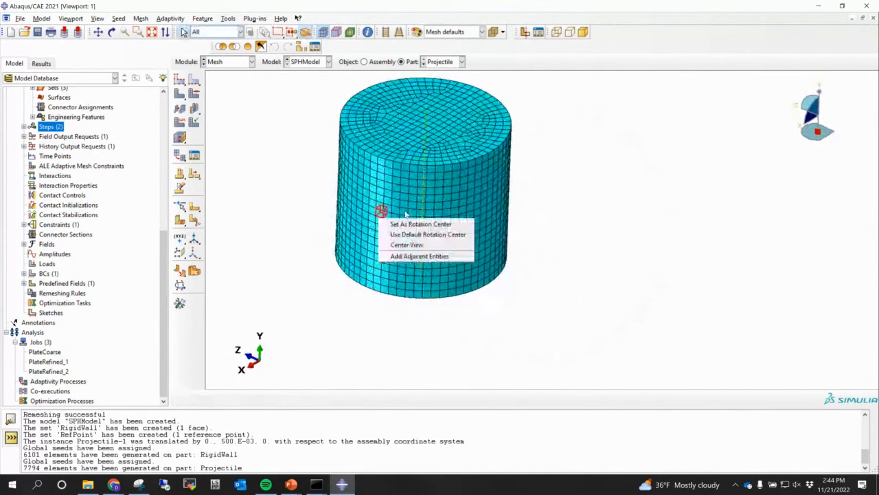
{"action": "left_click", "coordinate": [596, 227]}
{"action": "scroll", "coordinate": [557, 227], "scroll_direction": "up", "scroll_amount": 1}
{"action": "left_click", "coordinate": [328, 131]}
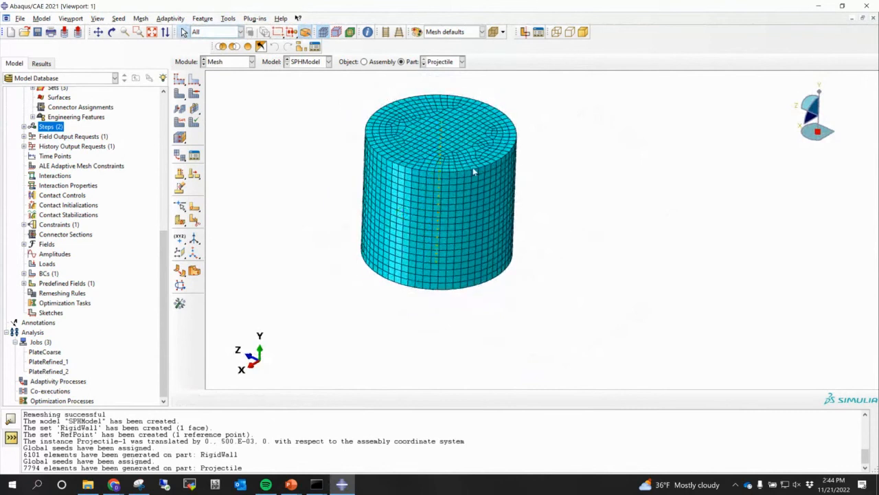
{"action": "middle_click_drag", "start_coordinate": [473, 172], "coordinate": [492, 206], "text": "ctrl+alt"}
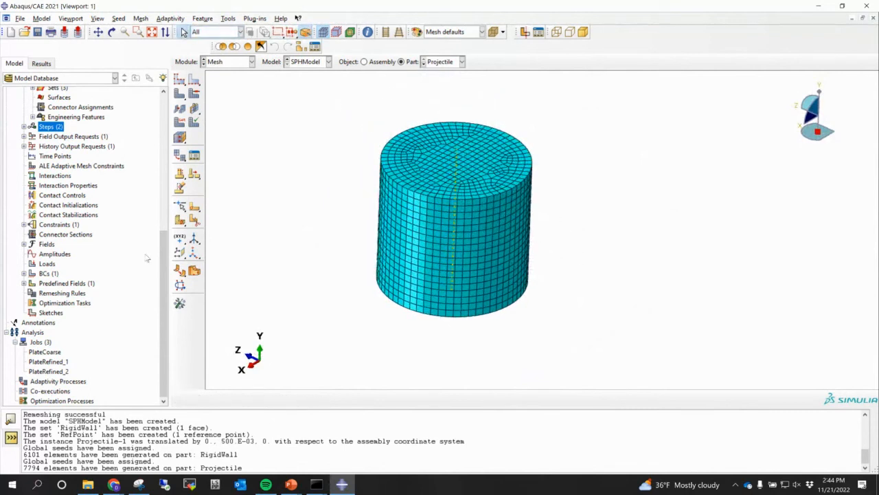
Create a full analysis job named SPH_Impact from SPHModel, keeping the default job settings
{"action": "left_click", "coordinate": [160, 276]}
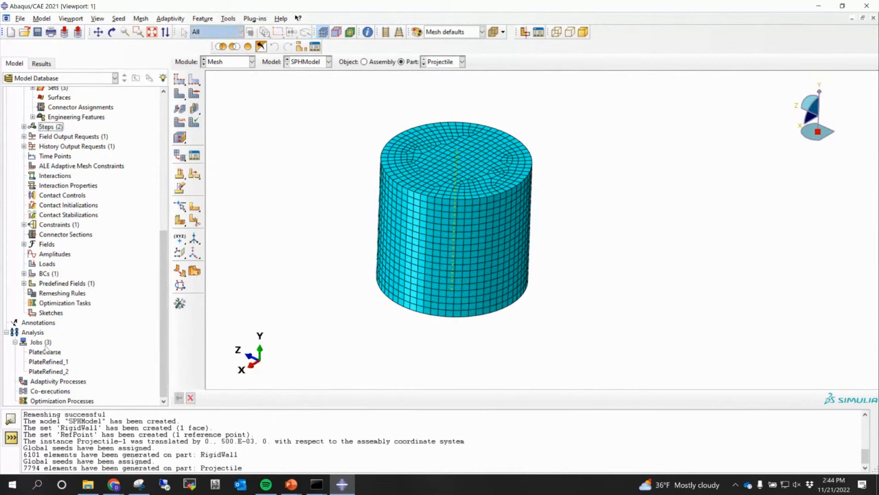
{"action": "left_click", "coordinate": [41, 342]}
{"action": "right_click", "coordinate": [41, 341]}
{"action": "left_click", "coordinate": [77, 372]}
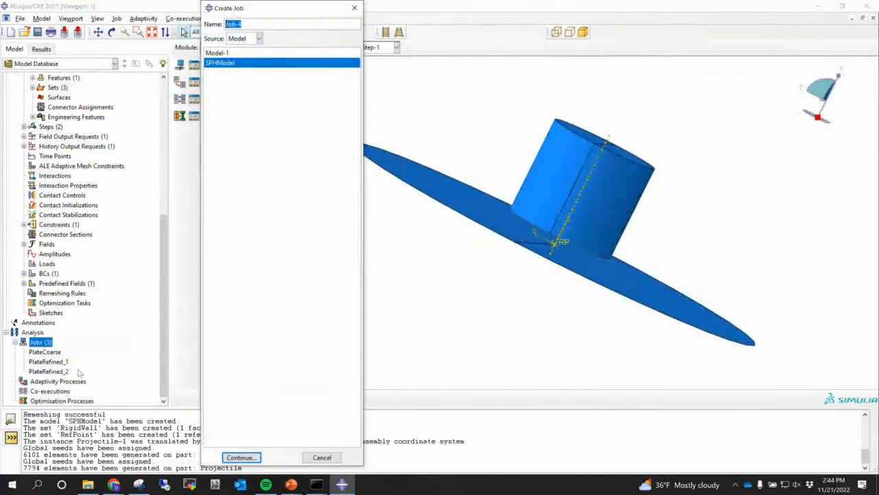
{"action": "type", "text": "PRojec"}
{"action": "key", "text": "BackSpace"}
{"action": "key", "text": "BackSpace"}
{"action": "key", "text": "BackSpace"}
{"action": "key", "text": "BackSpace"}
{"action": "key", "text": "BackSpace"}
{"action": "type", "text": "SPHImpact"}
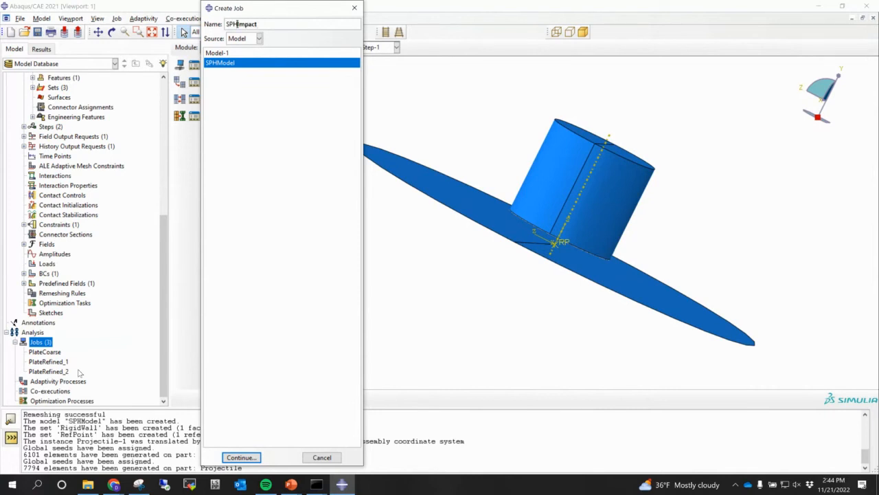
{"action": "type", "text": "_"}
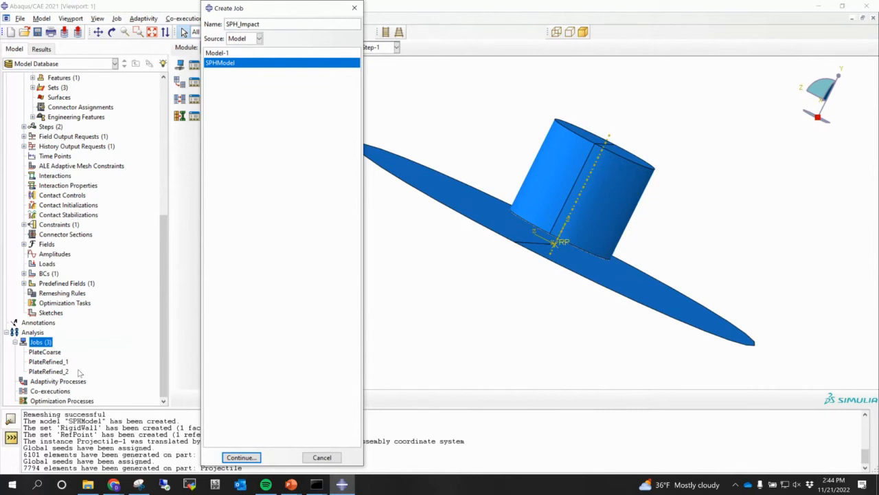
{"action": "left_click", "coordinate": [240, 457]}
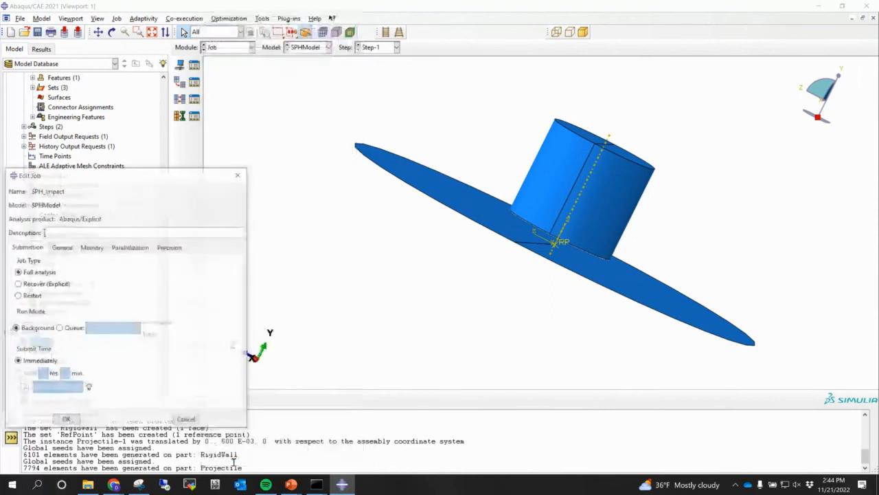
{"action": "left_click", "coordinate": [66, 420]}
Write the SPH_Impact input file and enter the command abaqus job=SPH_Impact cpus=16 int in the Command Prompt
{"action": "right_click", "coordinate": [48, 381]}
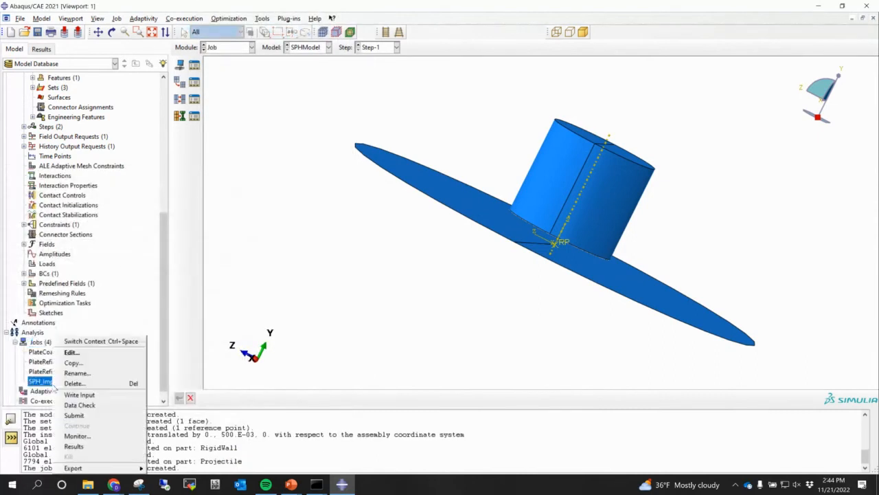
{"action": "left_click", "coordinate": [79, 395]}
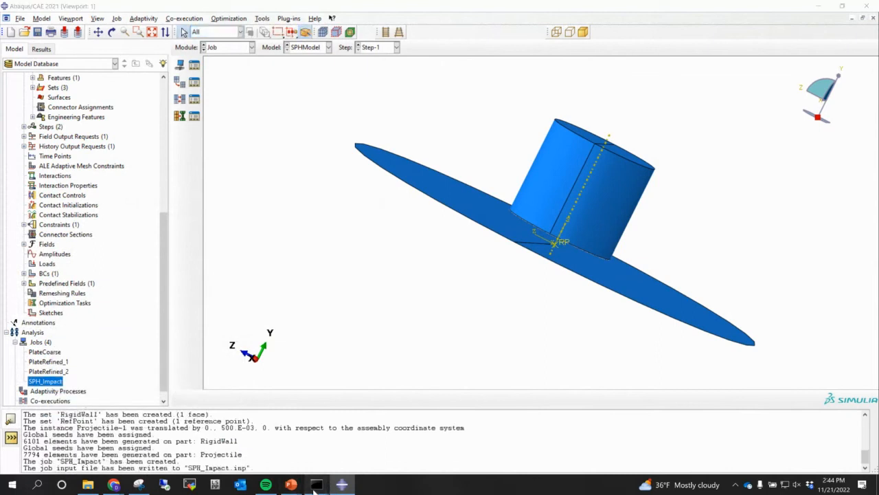
{"action": "mouse_move", "coordinate": [316, 486]}
{"action": "left_click", "coordinate": [364, 443]}
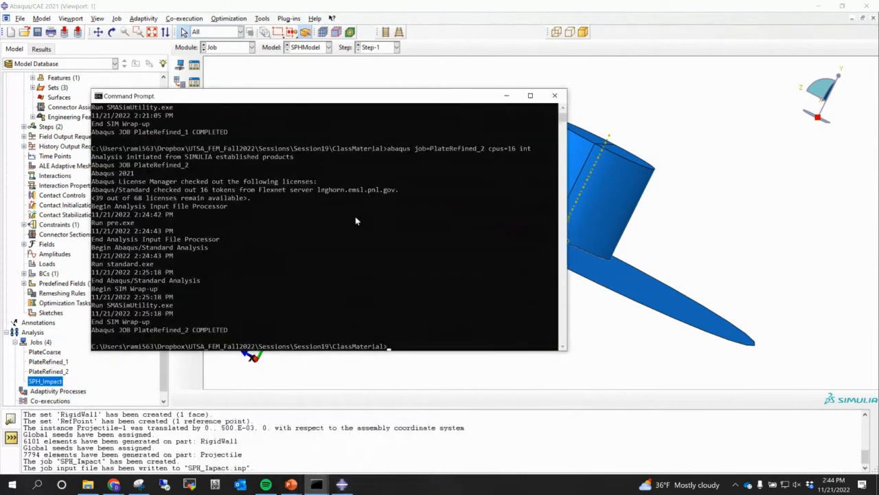
{"action": "type", "text": "abaqus job=SPH_Impact cpus=1"}
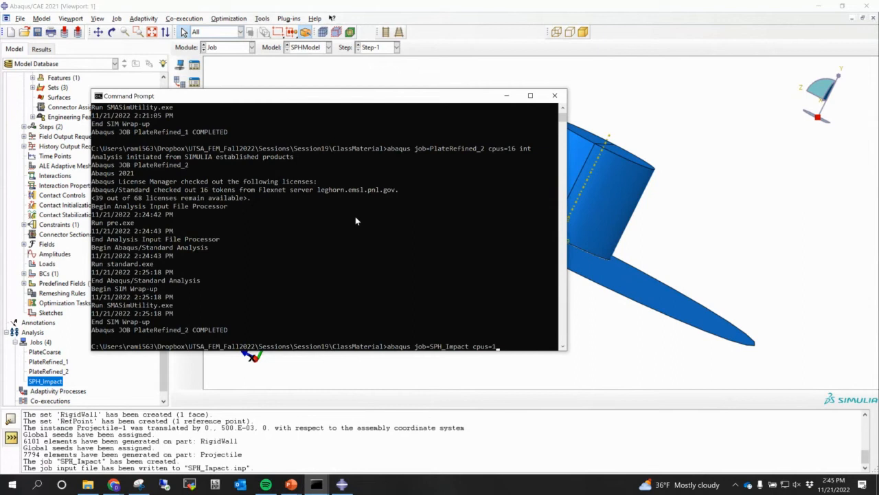
{"action": "type", "text": "int"}
{"action": "left_click", "coordinate": [613, 297]}
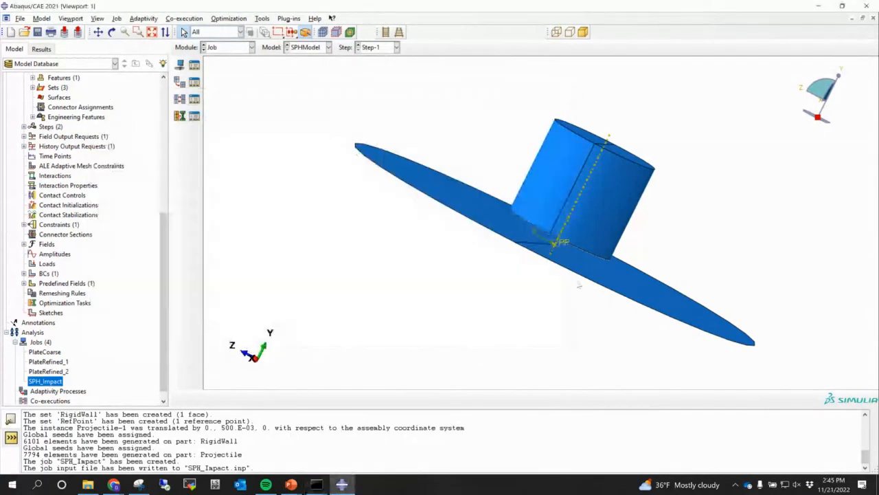
Set field output request F-Output-1 to 50 evenly spaced time intervals
{"action": "left_click", "coordinate": [24, 137]}
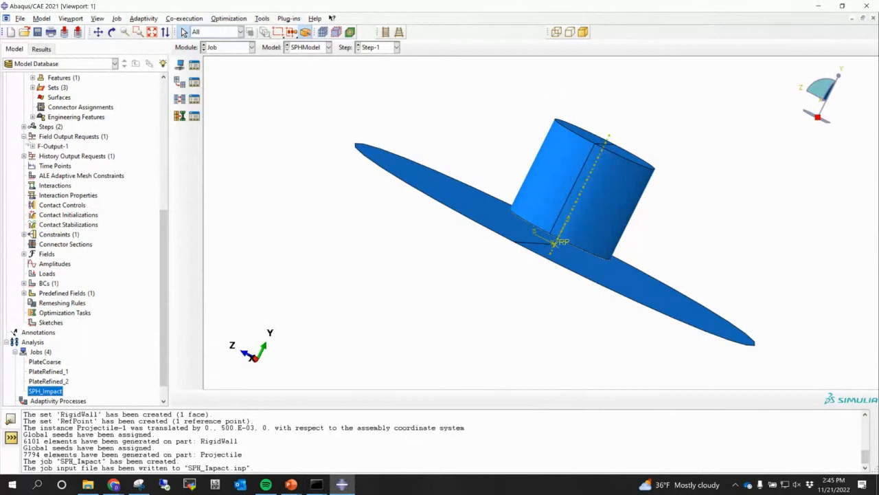
{"action": "left_click", "coordinate": [58, 147]}
{"action": "double_click", "coordinate": [58, 147]}
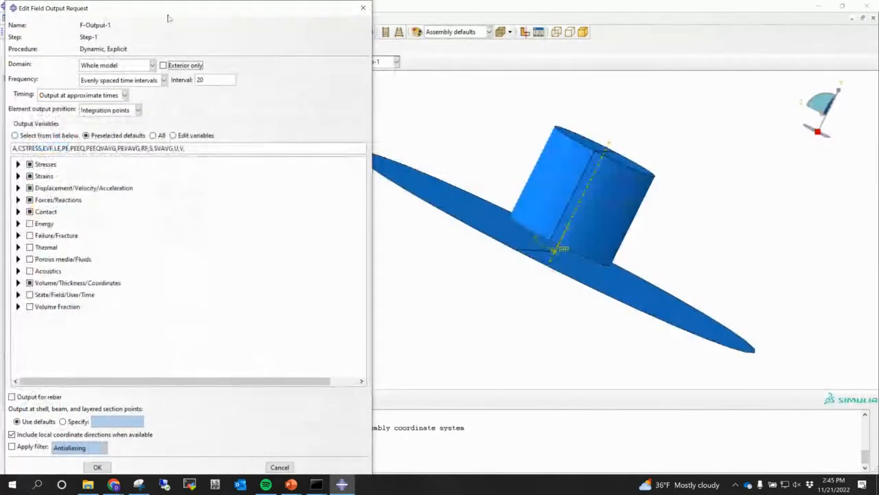
{"action": "left_click_drag", "start_coordinate": [175, 13], "coordinate": [480, 25]}
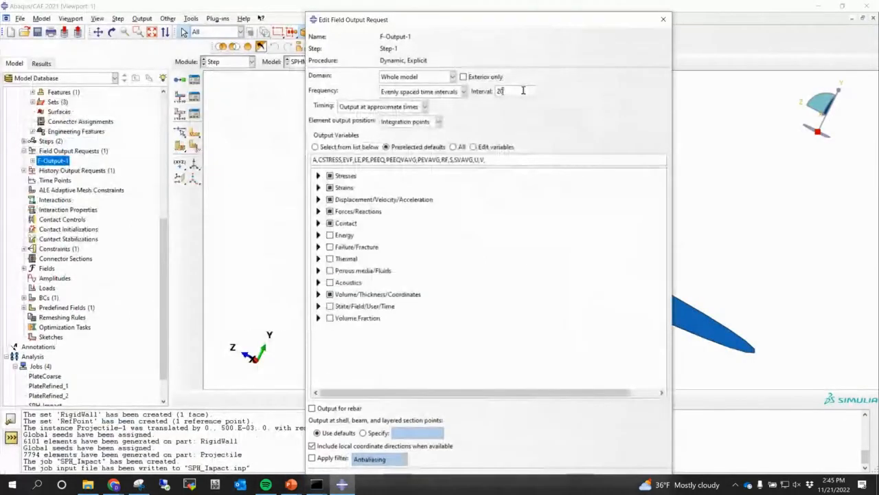
{"action": "double_click", "coordinate": [512, 87]}
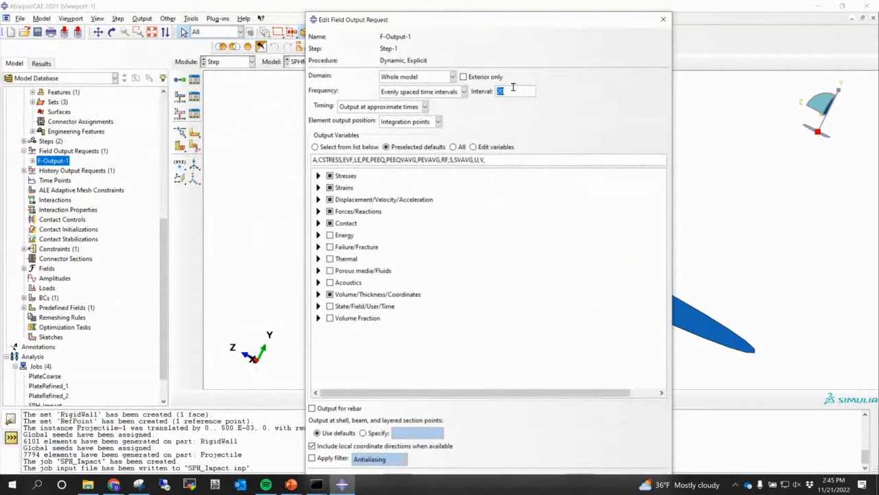
{"action": "type", "text": "50"}
{"action": "left_click_drag", "start_coordinate": [464, 23], "coordinate": [421, 12]}
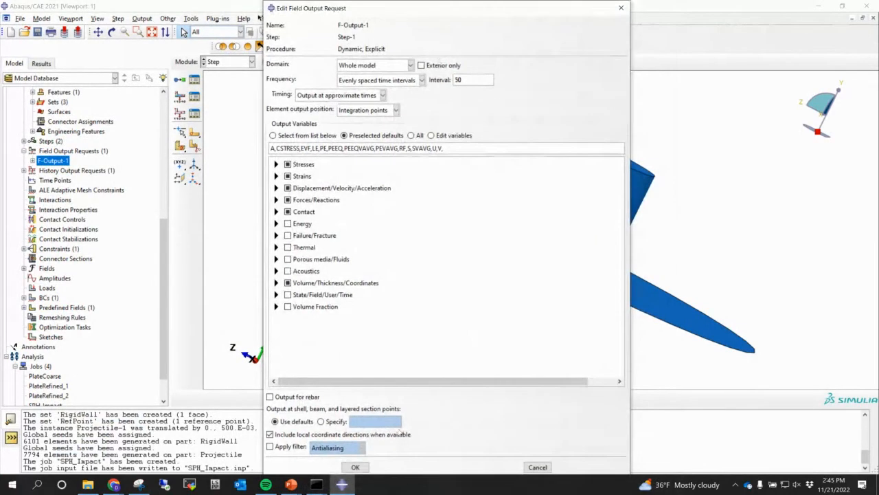
{"action": "left_click", "coordinate": [356, 466]}
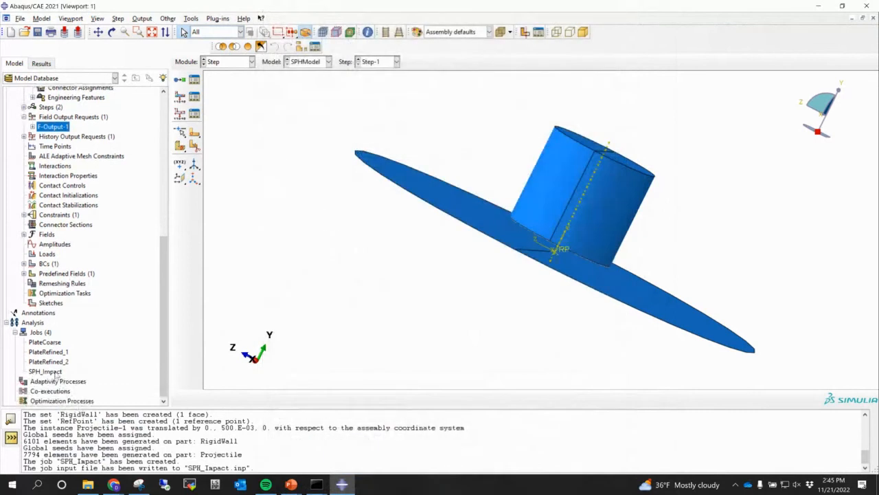
Rewrite the SPH_Impact input file over the existing job files, turning off the overwrite warning, and run the job in the Command Prompt
{"action": "right_click", "coordinate": [45, 372]}
{"action": "left_click", "coordinate": [88, 395]}
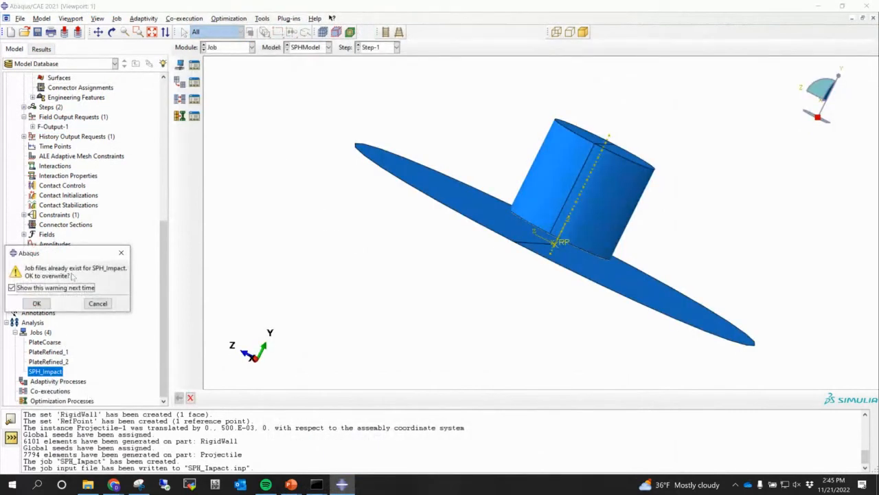
{"action": "left_click", "coordinate": [32, 287]}
{"action": "left_click", "coordinate": [39, 304]}
{"action": "mouse_move", "coordinate": [323, 487]}
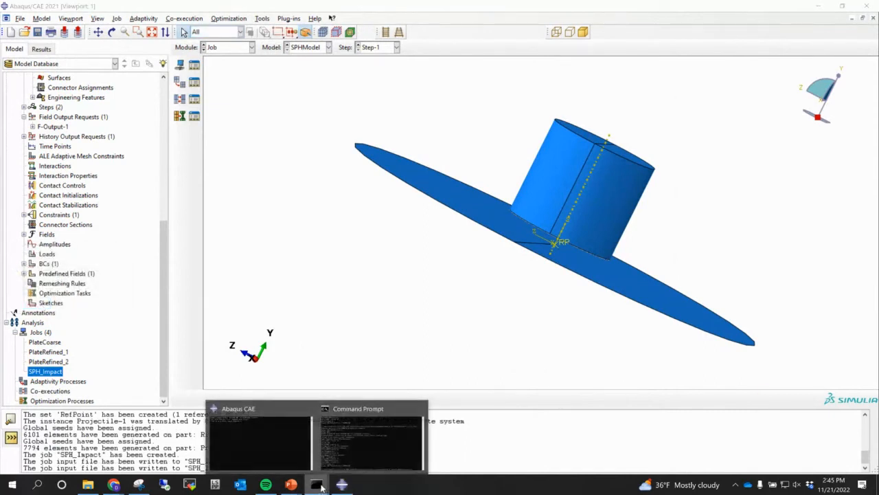
{"action": "left_click", "coordinate": [349, 453]}
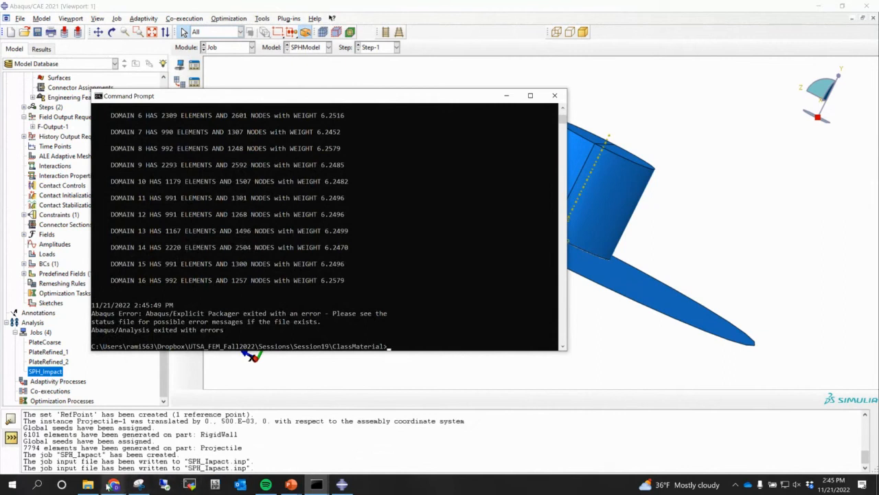
Sort the ClassMaterial folder by date modified in File Explorer to check the newest SPH_Impact job files
{"action": "left_click", "coordinate": [87, 484]}
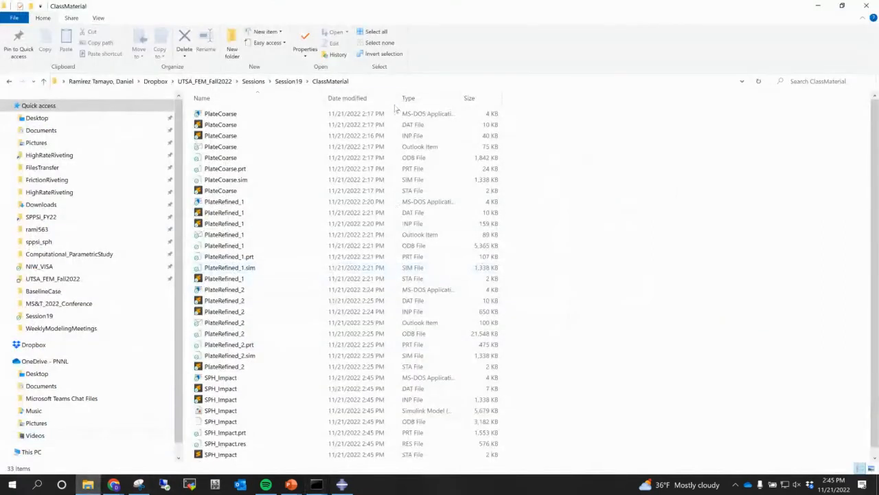
{"action": "left_click", "coordinate": [369, 100]}
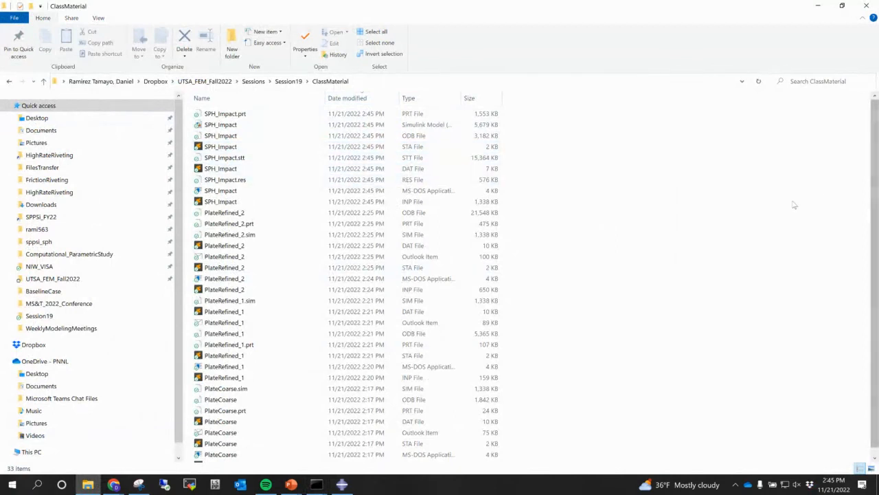
{"action": "left_click", "coordinate": [818, 5]}
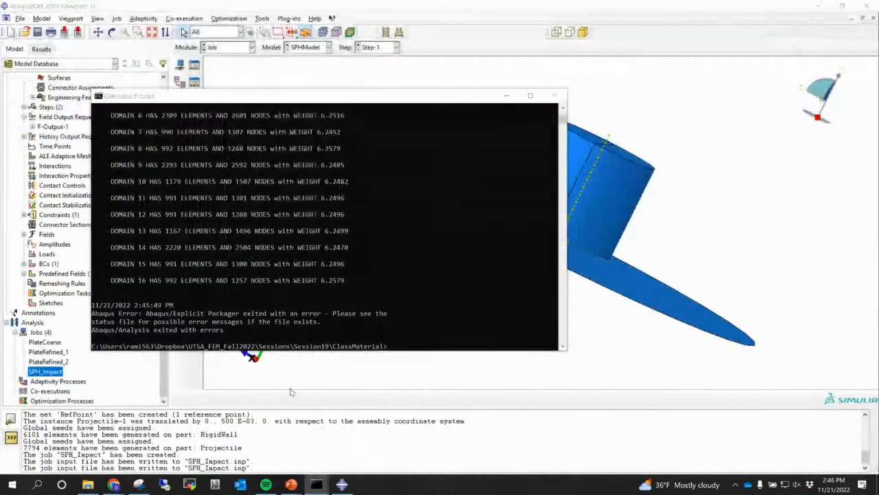
Add a uniform mass density of 2.8e-9 to the AA6061-T6 material
{"action": "scroll", "coordinate": [113, 185], "scroll_direction": "up", "scroll_amount": 3}
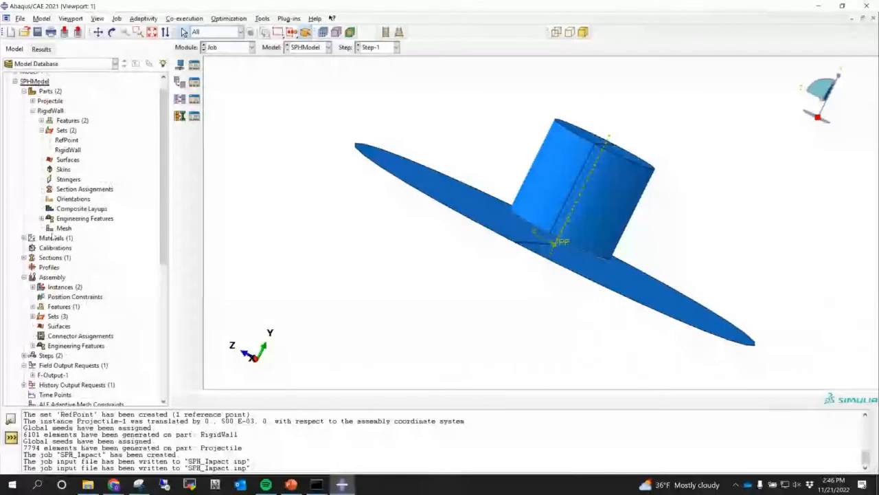
{"action": "left_click", "coordinate": [24, 238]}
{"action": "double_click", "coordinate": [53, 248]}
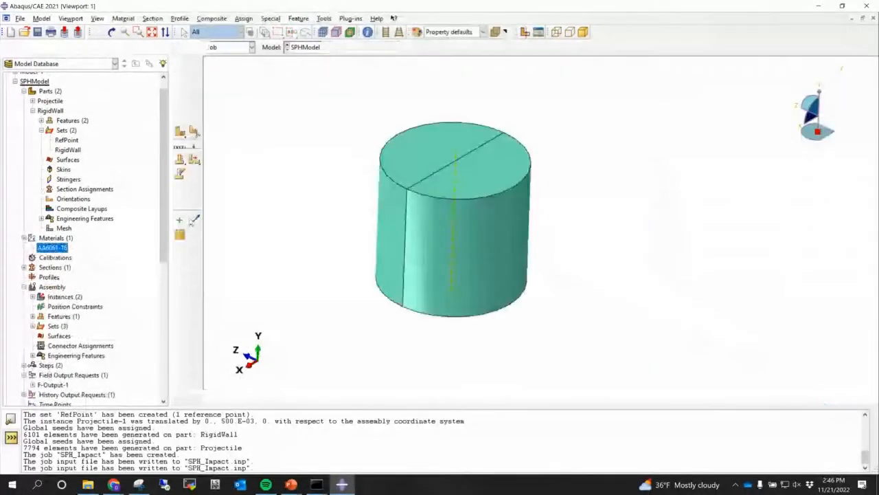
{"action": "left_click", "coordinate": [89, 148]}
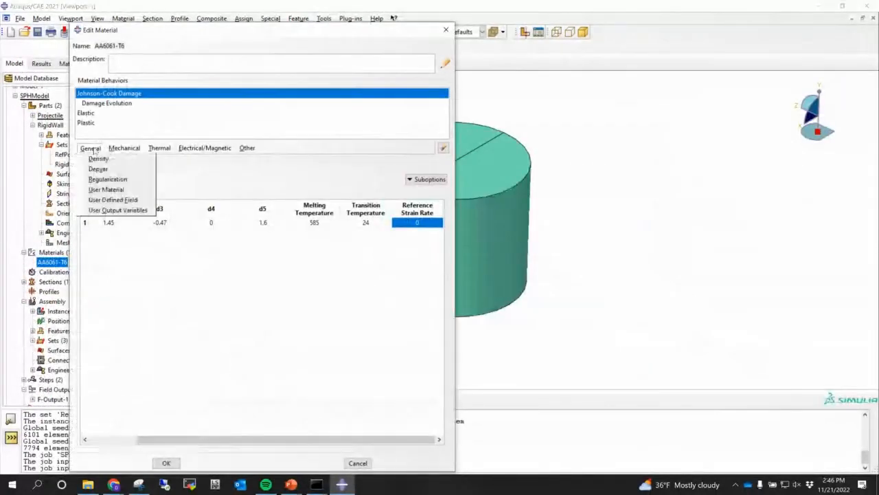
{"action": "left_click", "coordinate": [97, 161]}
{"action": "left_click", "coordinate": [122, 250]}
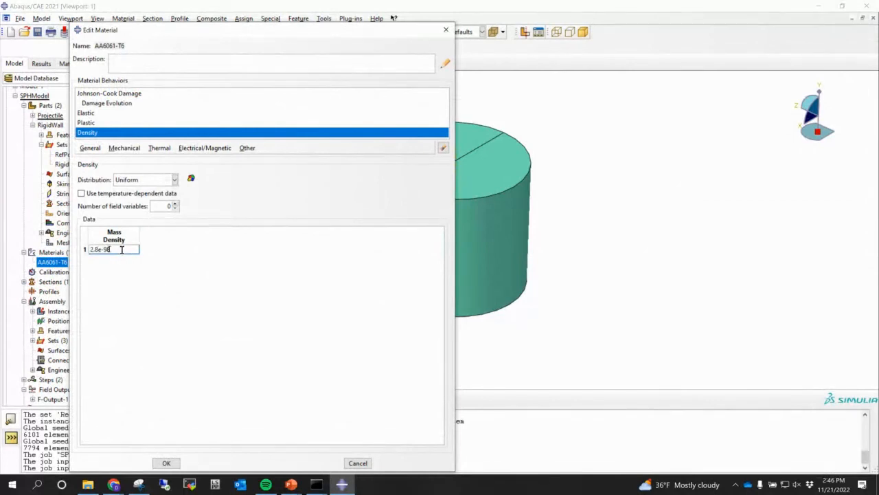
{"action": "type", "text": "2.8e-9"}
{"action": "left_click", "coordinate": [166, 462]}
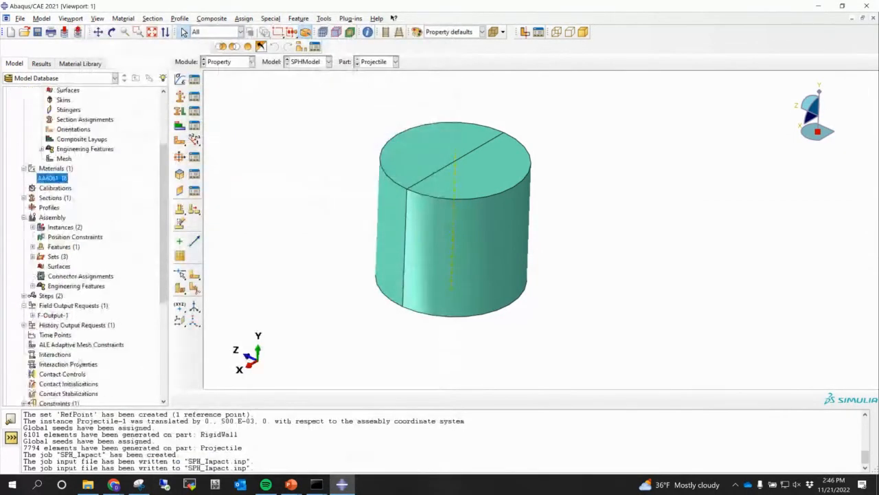
Switch to File Explorer and open the SPH_Impact DAT file from the ClassMaterial folder in Sublime Text
{"action": "scroll", "coordinate": [81, 364], "scroll_direction": "down", "scroll_amount": 6}
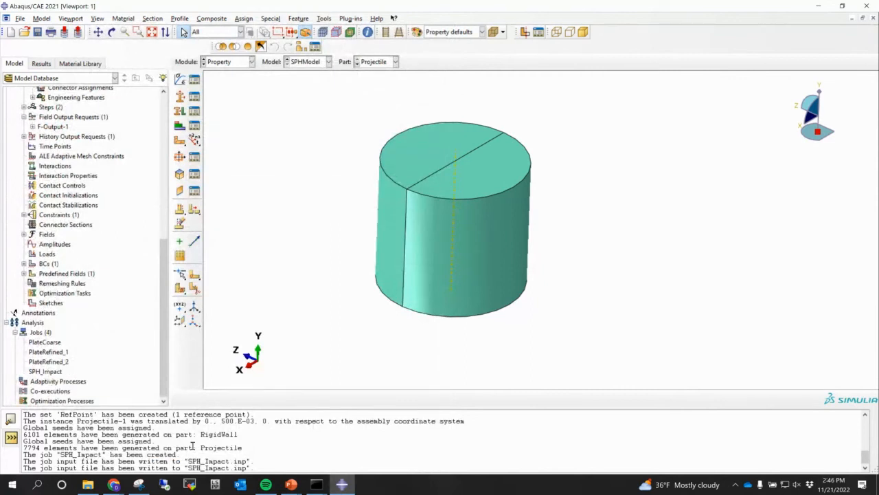
{"action": "left_click", "coordinate": [89, 485]}
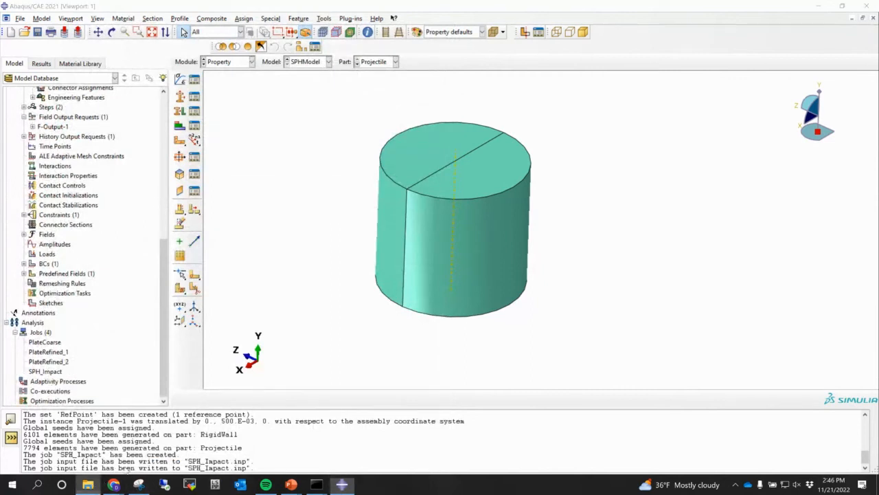
{"action": "double_click", "coordinate": [309, 169]}
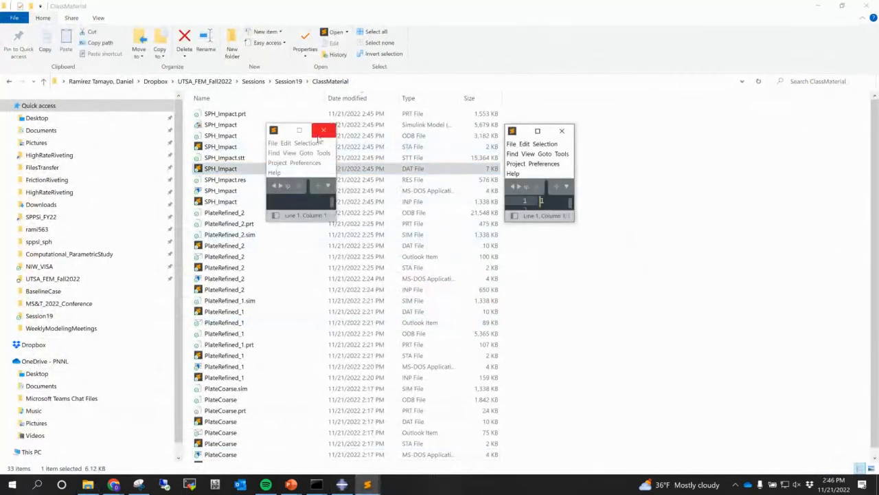
{"action": "left_click", "coordinate": [323, 130]}
{"action": "left_click", "coordinate": [566, 131]}
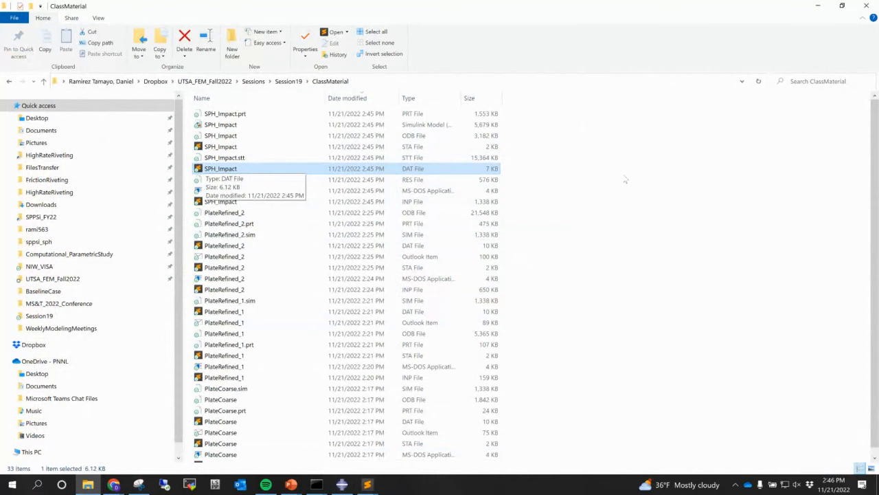
{"action": "double_click", "coordinate": [416, 172]}
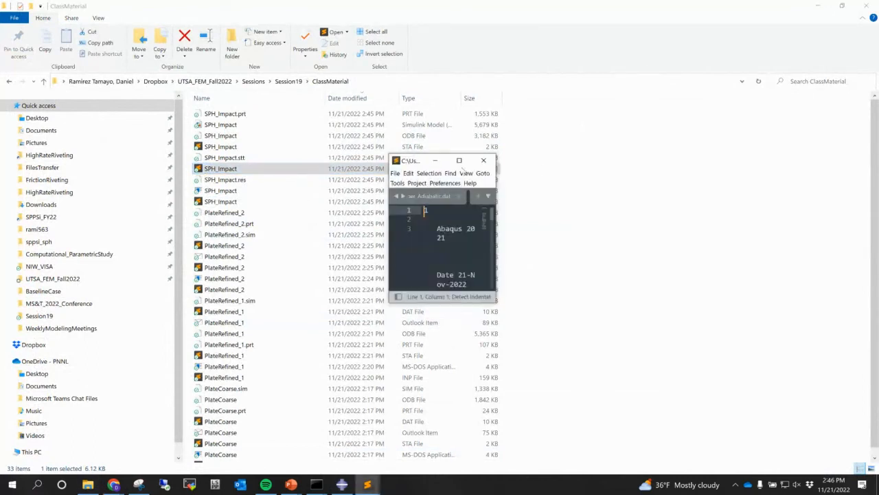
Search SPH_Impact.dat for "er" and look through the processed options and problem size sections for error messages
{"action": "key", "text": "ctrl+f"}
{"action": "type", "text": "erro"}
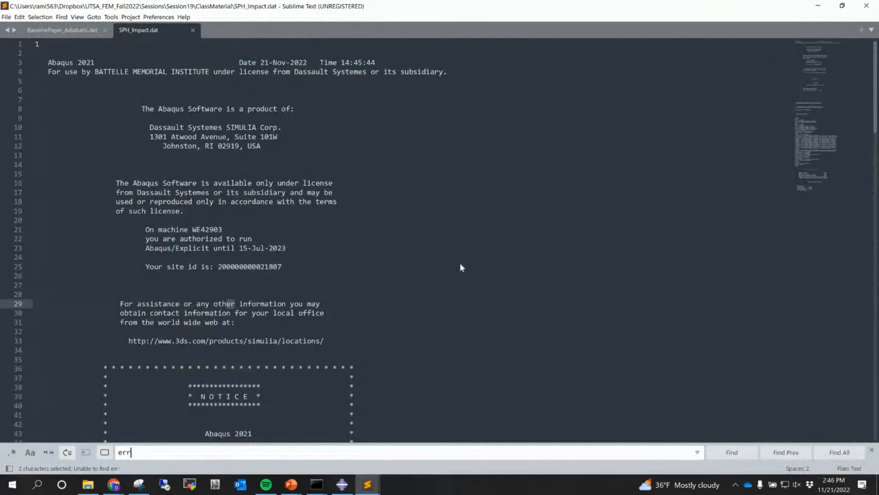
{"action": "key", "text": "BackSpace"}
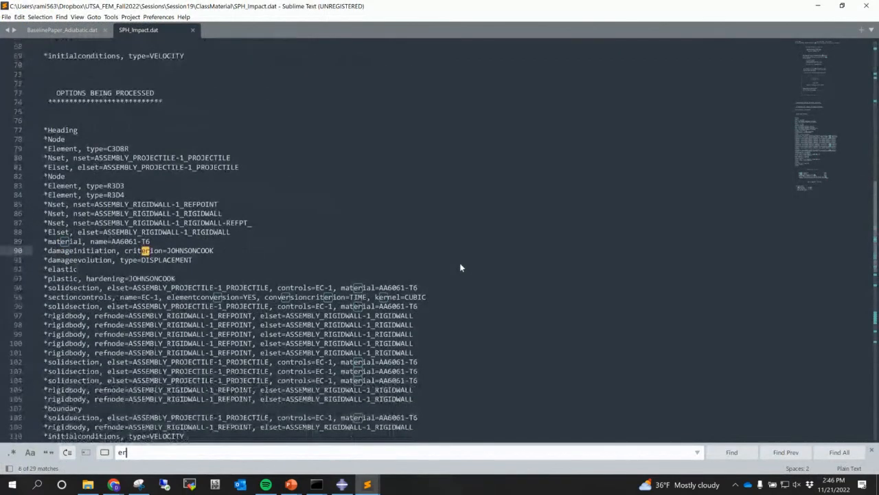
{"action": "key", "text": "Return"}
{"action": "key", "text": "Return"}
{"action": "key", "text": "Return"}
{"action": "key", "text": "Return"}
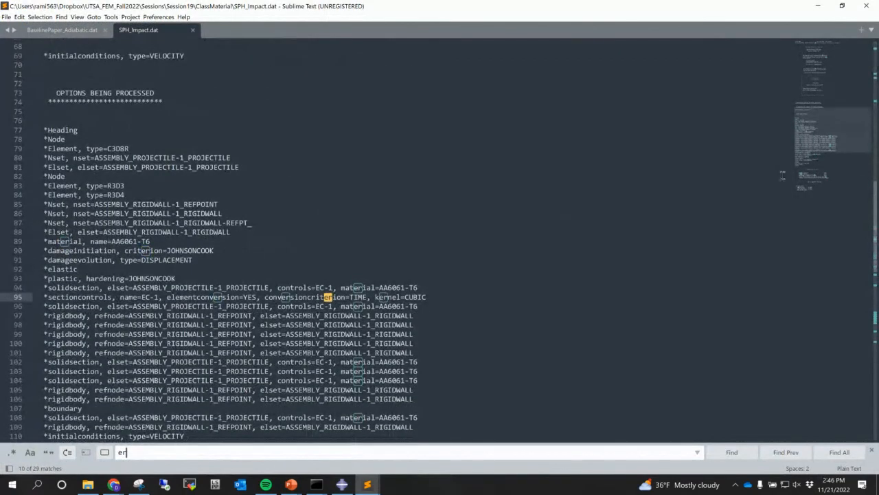
{"action": "scroll", "coordinate": [268, 261], "scroll_direction": "down", "scroll_amount": 12}
{"action": "scroll", "coordinate": [268, 261], "scroll_direction": "up", "scroll_amount": 4}
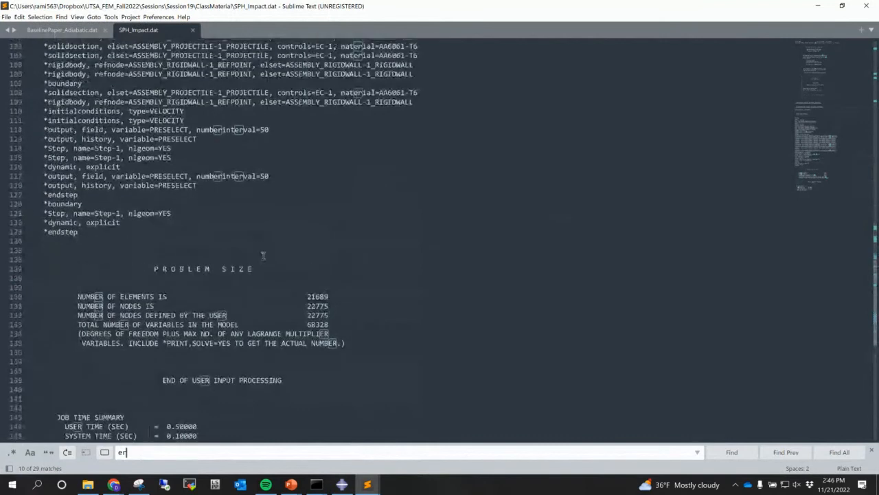
{"action": "scroll", "coordinate": [261, 243], "scroll_direction": "up", "scroll_amount": 7}
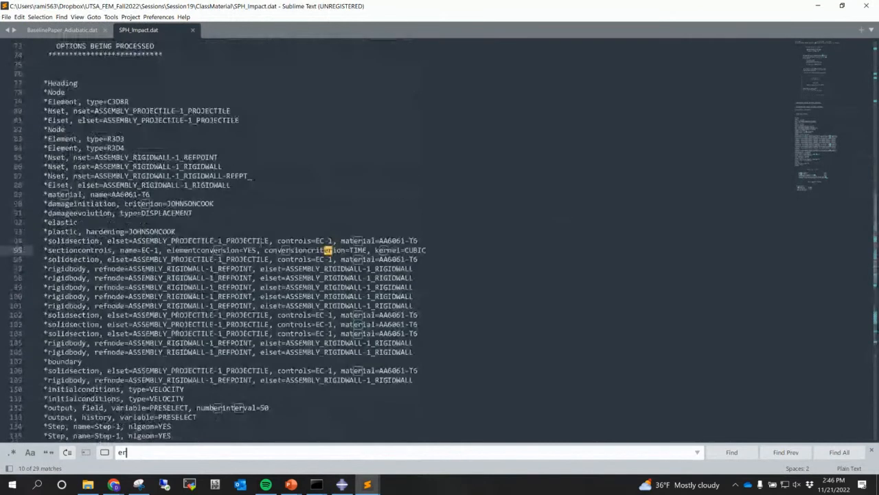
{"action": "scroll", "coordinate": [261, 242], "scroll_direction": "up", "scroll_amount": 6}
Place File Explorer and Sublime Text side by side and open the SPH_Impact STA file in the text editor
{"action": "key", "text": "alt+Tab"}
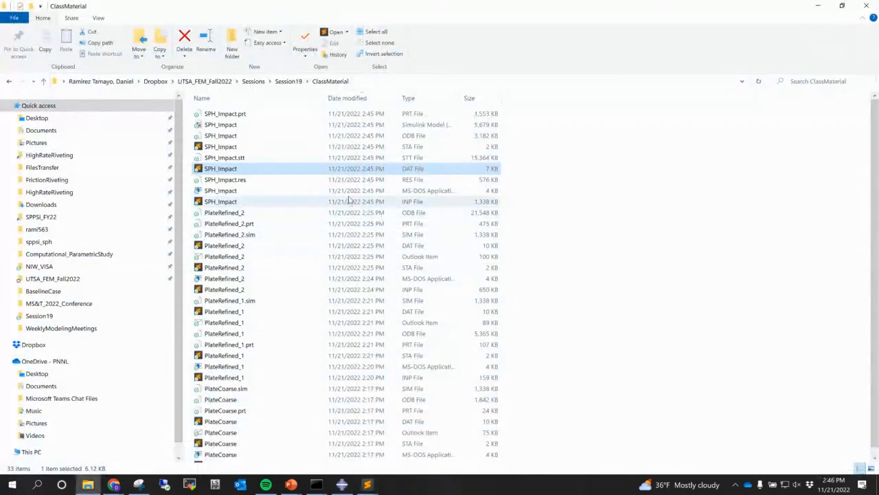
{"action": "left_click", "coordinate": [383, 147]}
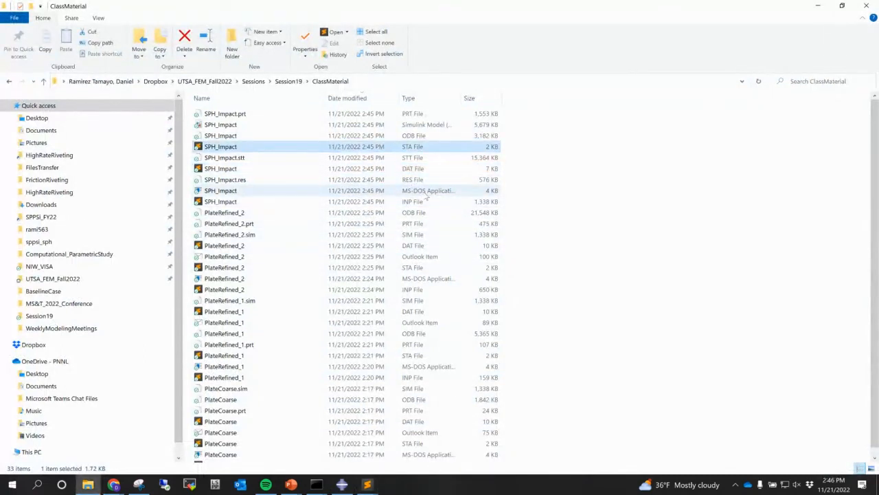
{"action": "key", "text": "super+Down"}
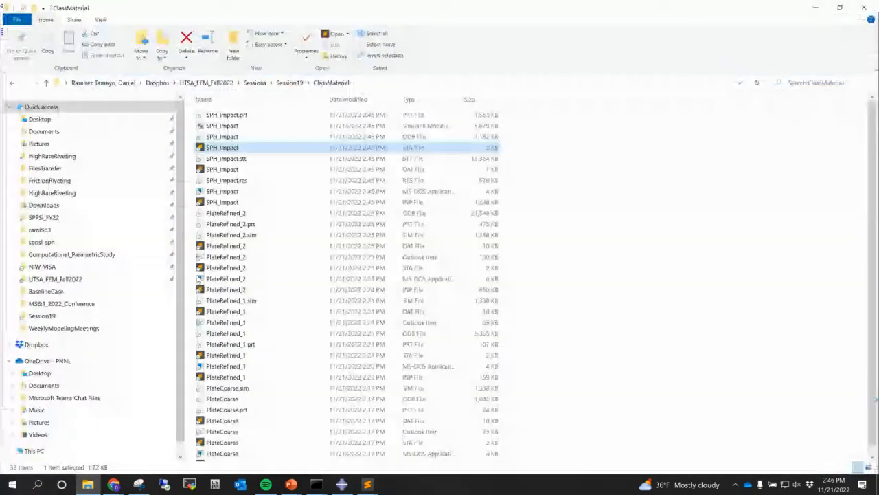
{"action": "key", "text": "super+Left"}
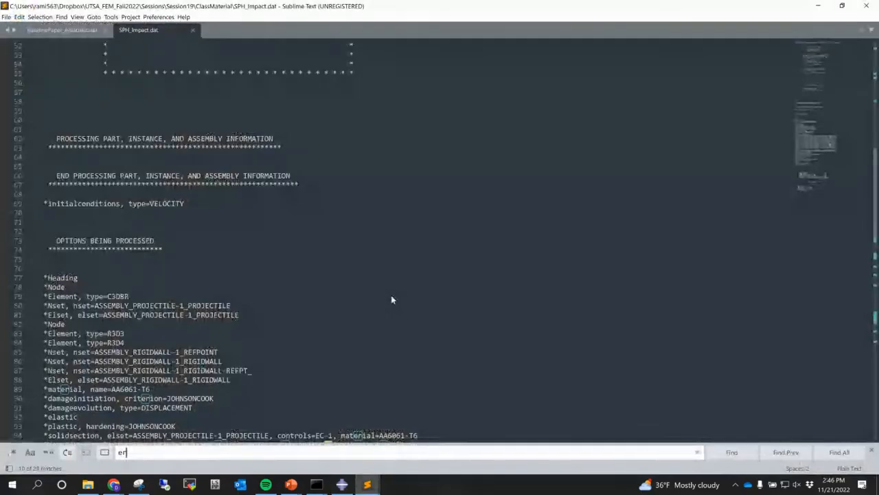
{"action": "key", "text": "super+Right"}
{"action": "left_click", "coordinate": [305, 147]}
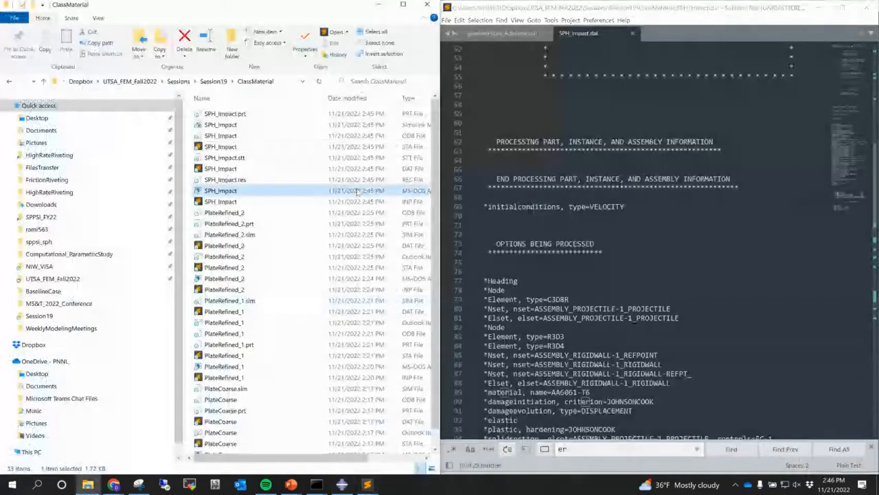
{"action": "left_click_drag", "start_coordinate": [304, 151], "coordinate": [734, 177]}
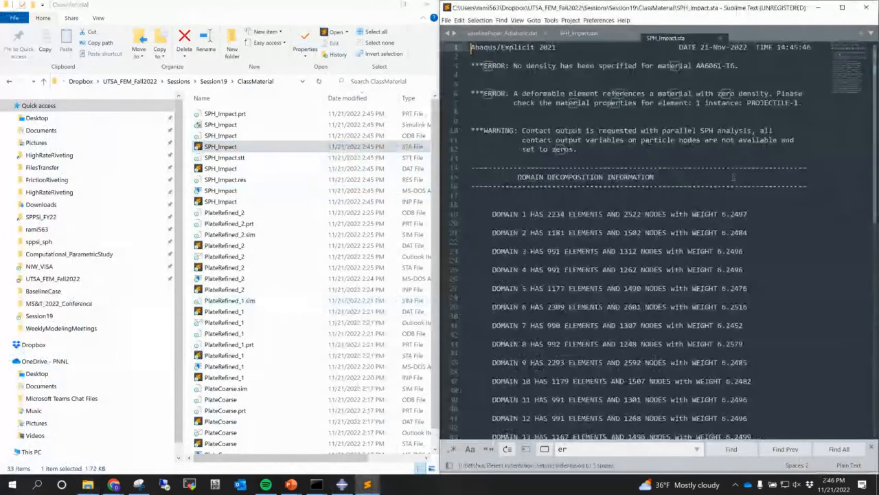
Examine the error and warning lines at the start of SPH_Impact.sta
{"action": "left_click", "coordinate": [657, 140]}
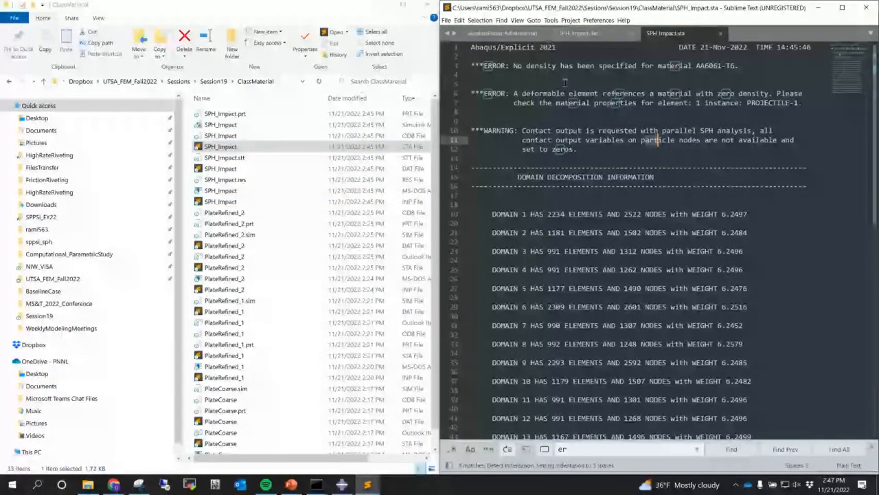
{"action": "left_click_drag", "start_coordinate": [697, 67], "coordinate": [760, 75]}
{"action": "left_click", "coordinate": [760, 74]}
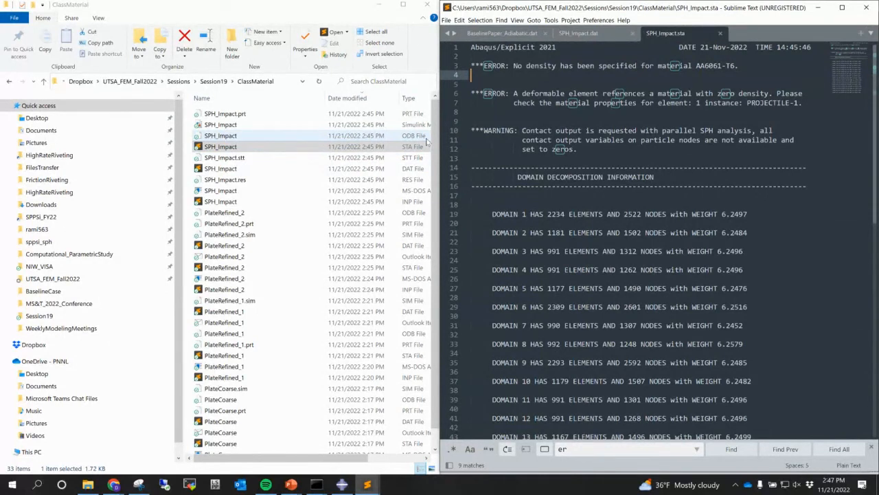
Run abaqus job=SPH_Impact cpus=16 int again in the Command Prompt beside the text editor, answering y to overwrite the old job files
{"action": "mouse_move", "coordinate": [317, 485]}
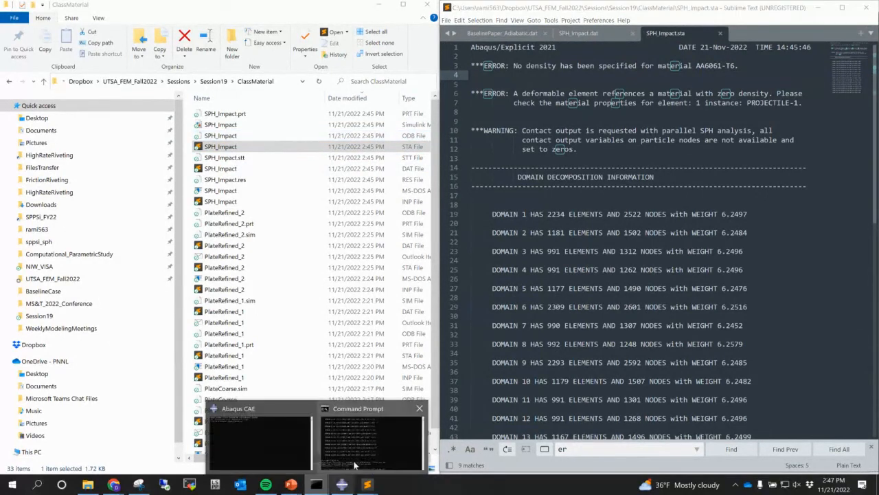
{"action": "left_click", "coordinate": [357, 446]}
{"action": "key", "text": "Up"}
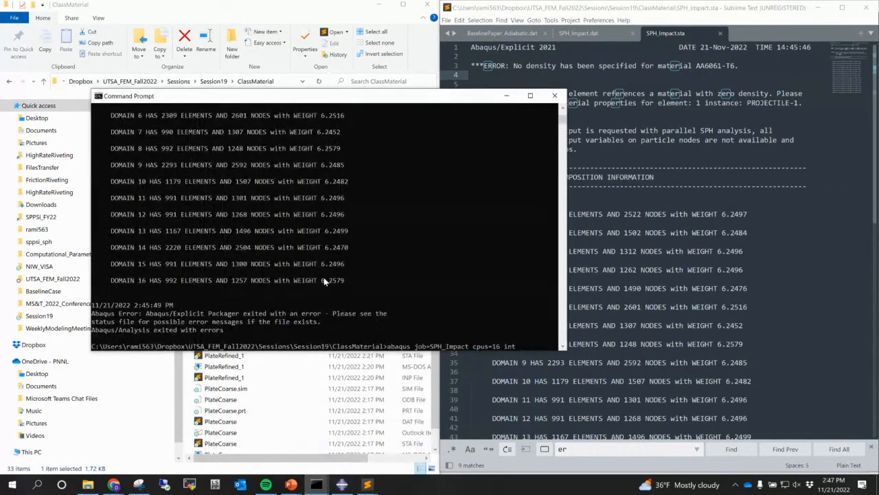
{"action": "key", "text": "Return"}
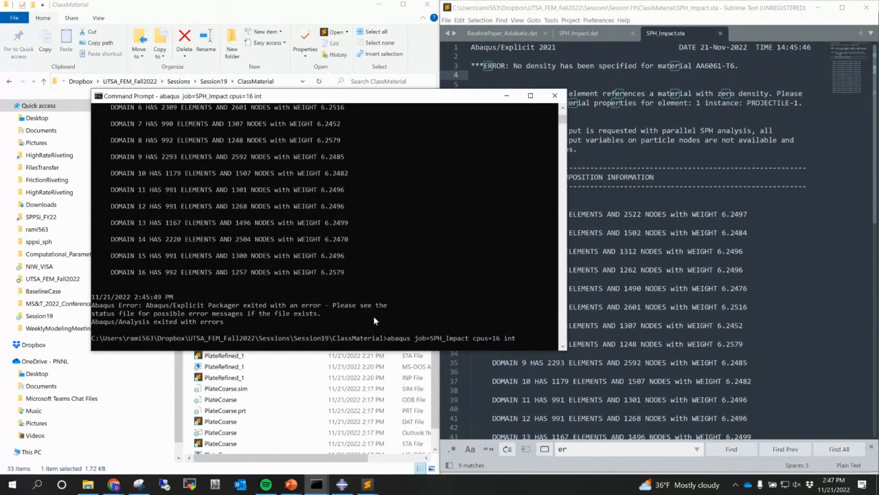
{"action": "key", "text": "super+Left"}
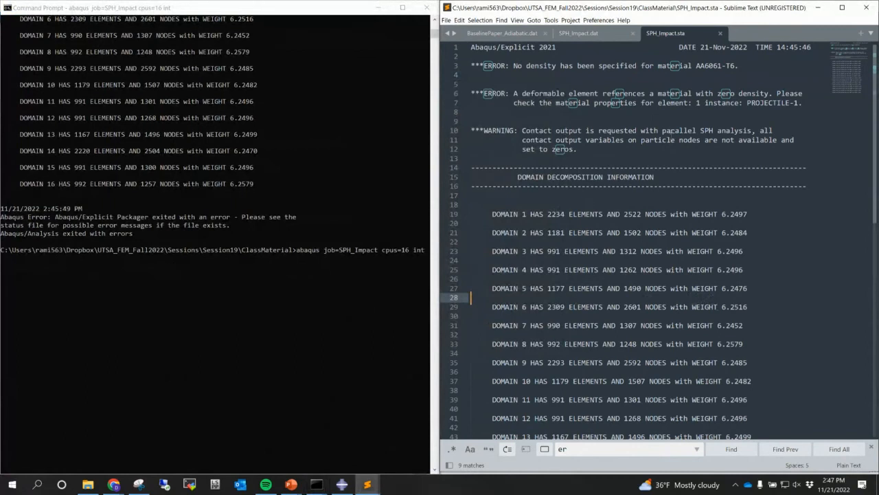
{"action": "scroll", "coordinate": [643, 123], "scroll_direction": "down", "scroll_amount": 2}
{"action": "scroll", "coordinate": [687, 116], "scroll_direction": "up", "scroll_amount": 2}
{"action": "key", "text": "Return"}
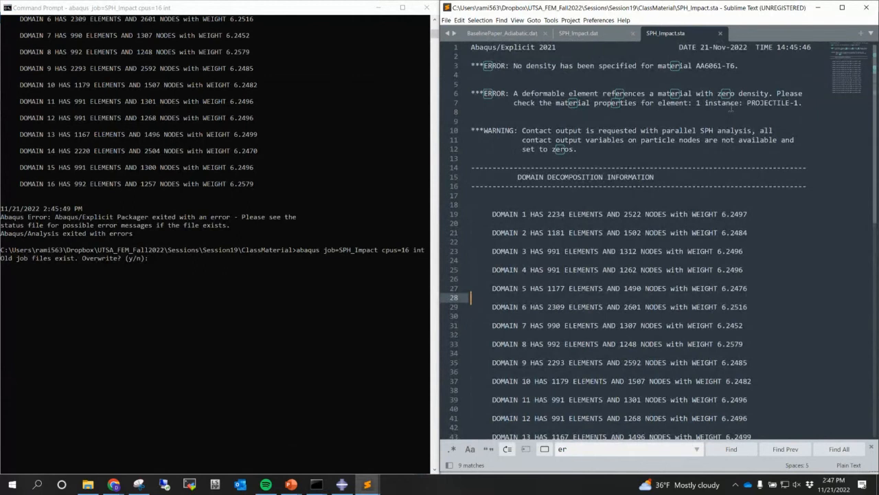
{"action": "left_click", "coordinate": [264, 253]}
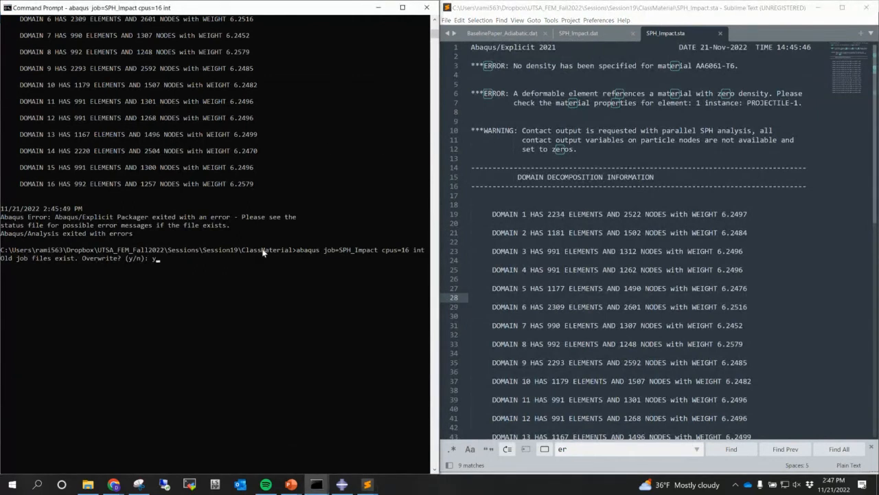
{"action": "type", "text": "y"}
{"action": "key", "text": "Return"}
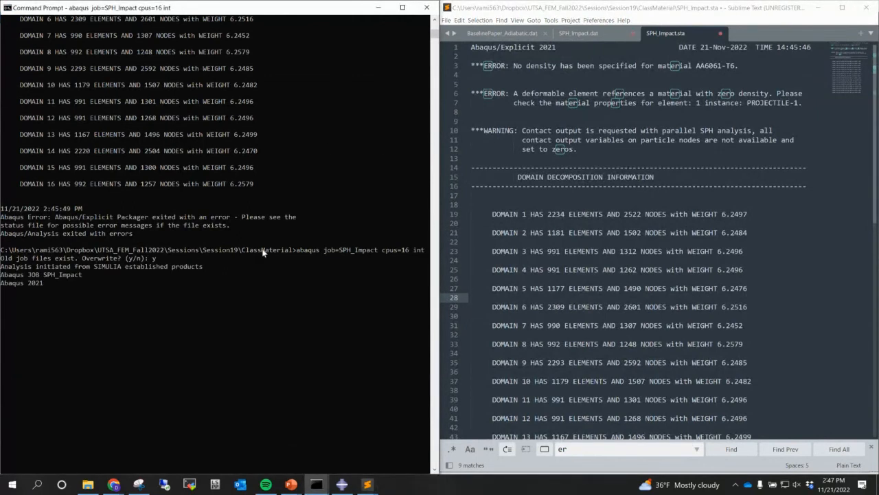
Check the reloaded SPH_Impact.sta and the Command Prompt output for errors, and switch back to Abaqus/CAE
{"action": "left_click", "coordinate": [592, 277]}
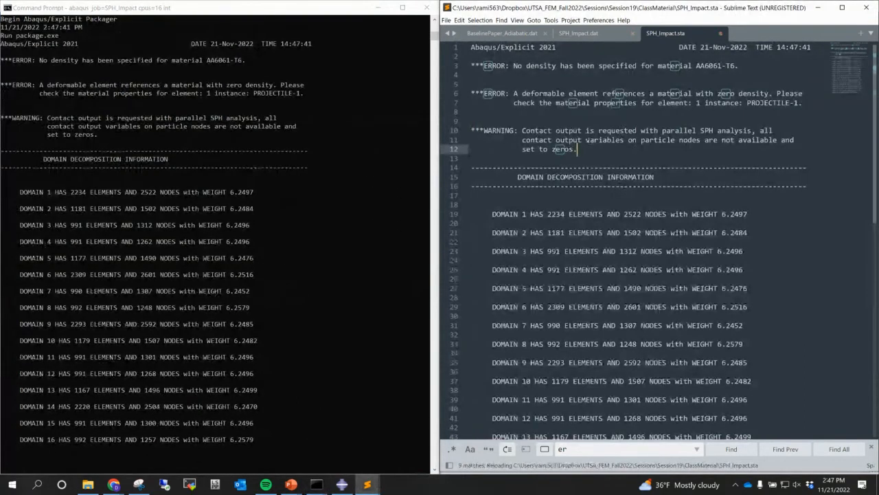
{"action": "left_click", "coordinate": [211, 180]}
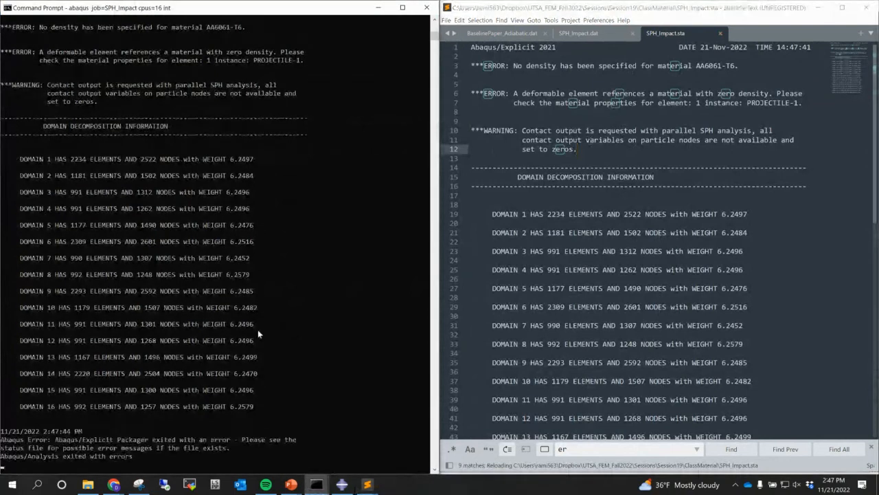
{"action": "left_click", "coordinate": [622, 232]}
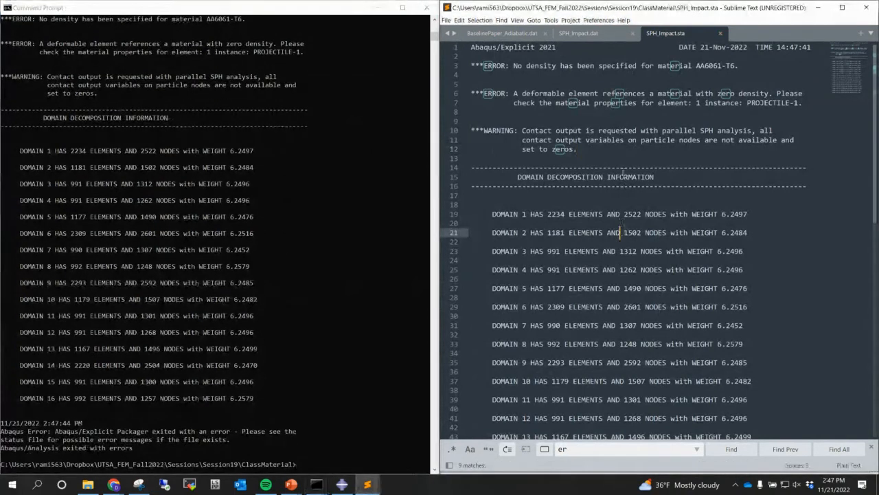
{"action": "scroll", "coordinate": [627, 116], "scroll_direction": "down", "scroll_amount": 3}
{"action": "scroll", "coordinate": [628, 115], "scroll_direction": "up", "scroll_amount": 3}
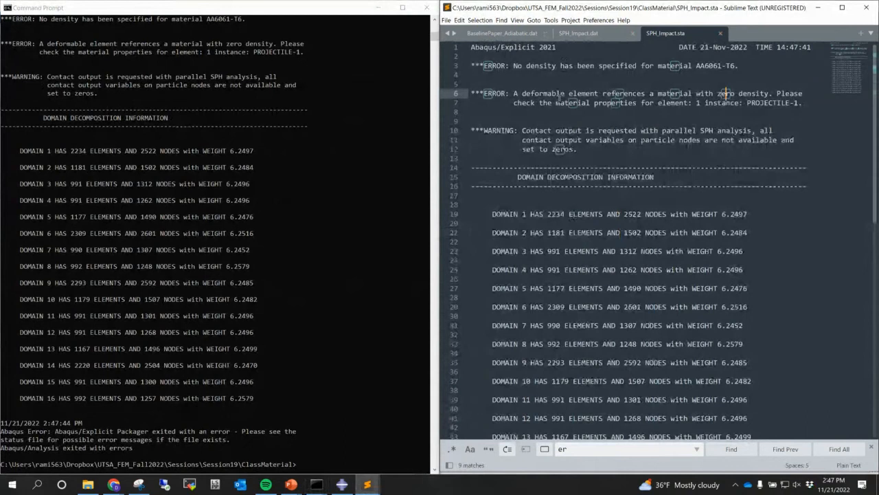
{"action": "left_click_drag", "start_coordinate": [556, 92], "coordinate": [765, 93]}
{"action": "left_click", "coordinate": [341, 484]}
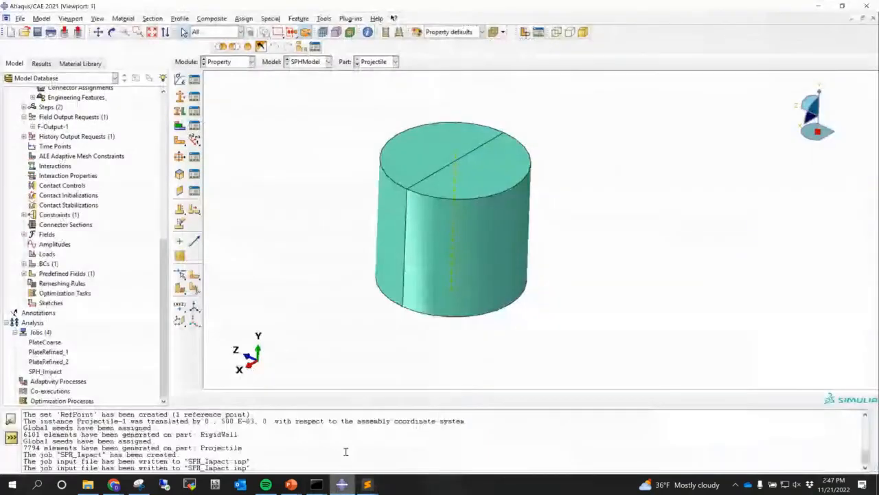
Set the mass density of the AA6061-T6 material to 2.7E-09 and save the material definition
{"action": "left_click_drag", "start_coordinate": [163, 260], "coordinate": [162, 110]}
{"action": "double_click", "coordinate": [52, 277]}
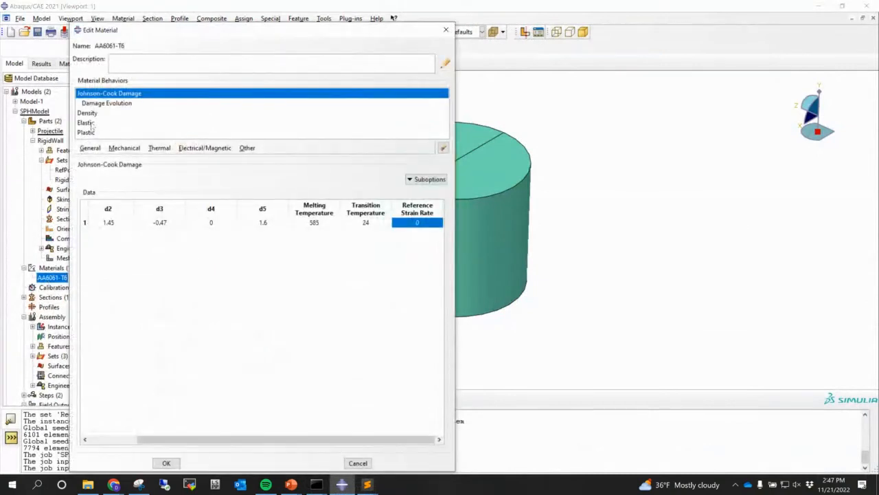
{"action": "left_click", "coordinate": [93, 113]}
{"action": "left_click", "coordinate": [121, 251]}
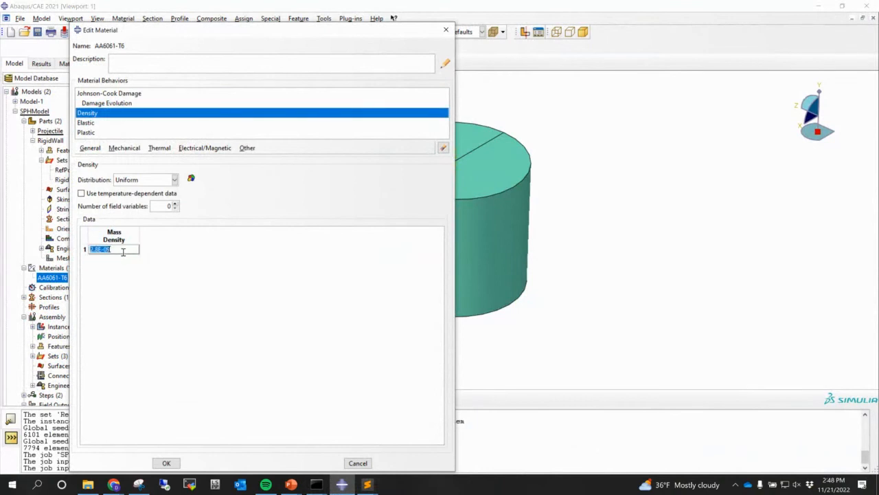
{"action": "type", "text": "2.7E-09"}
{"action": "left_click", "coordinate": [168, 462]}
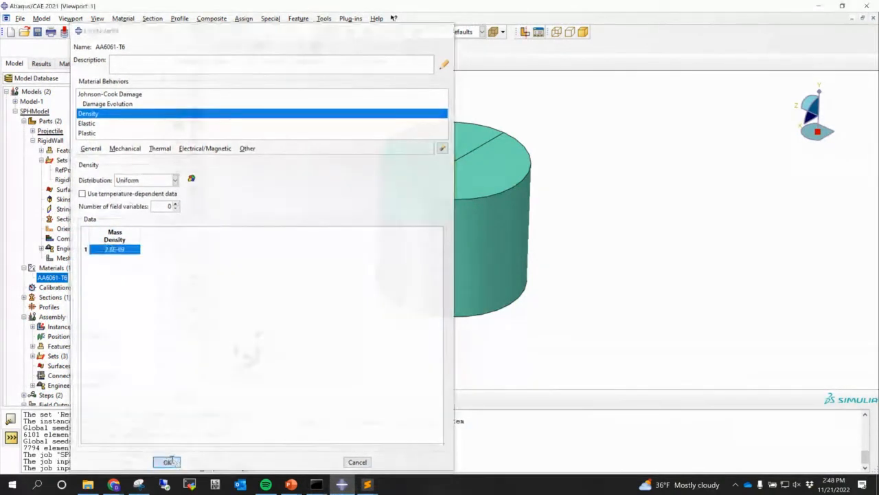
Check the Projectile part's section assignment in the Property module's Section Assignment Manager
{"action": "mouse_move", "coordinate": [166, 241]}
{"action": "left_mouse_down"}
{"action": "mouse_move", "coordinate": [165, 391]}
{"action": "mouse_move", "coordinate": [178, 308]}
{"action": "mouse_move", "coordinate": [168, 237]}
{"action": "left_mouse_up"}
{"action": "left_click", "coordinate": [236, 64]}
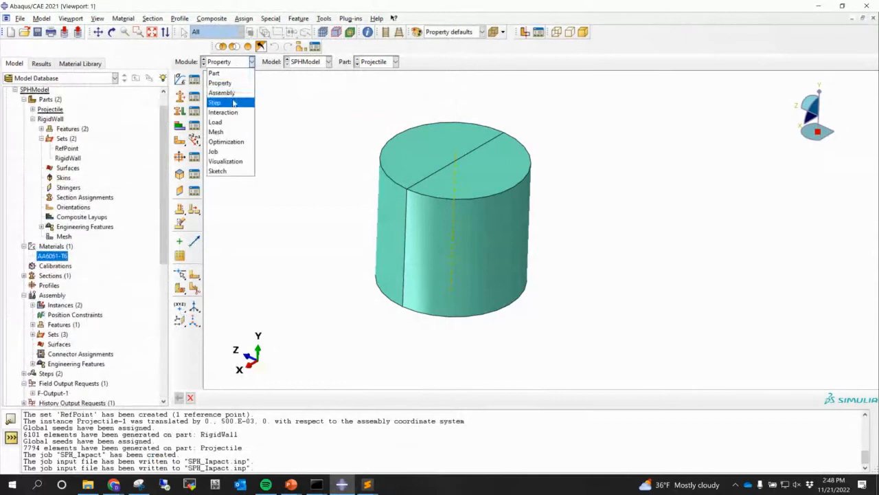
{"action": "left_click", "coordinate": [232, 84]}
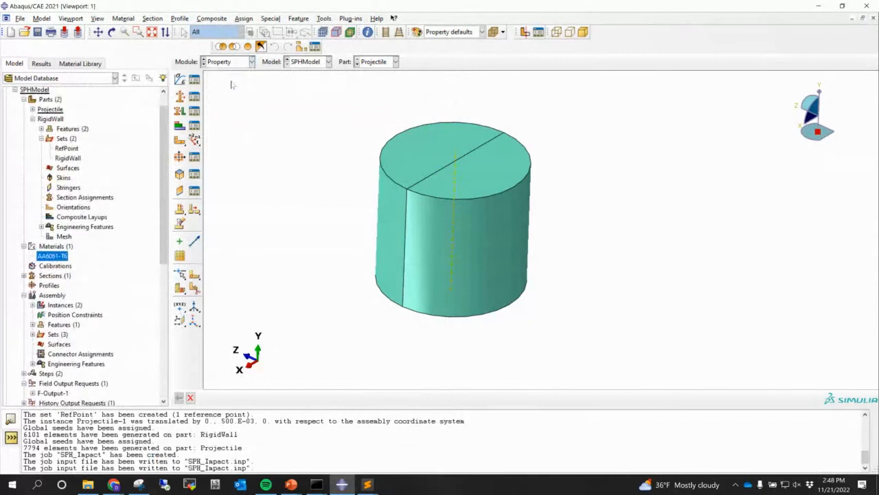
{"action": "left_click", "coordinate": [195, 112]}
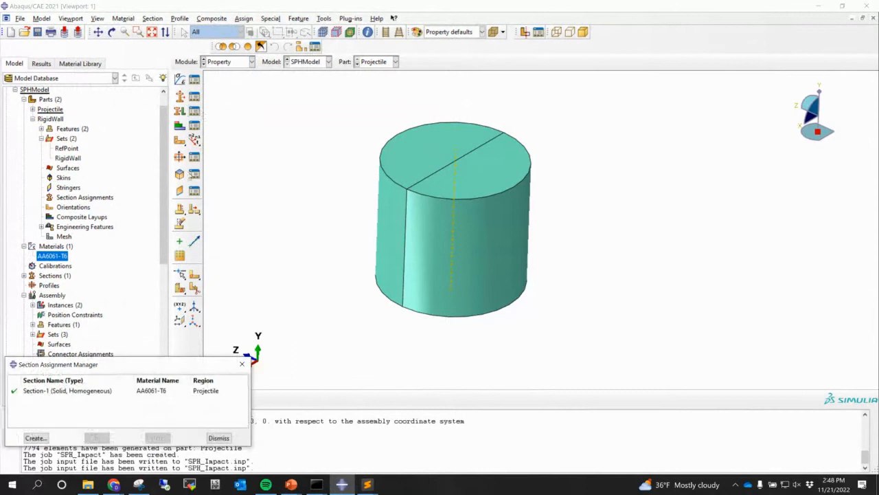
{"action": "left_click", "coordinate": [241, 365]}
{"action": "scroll", "coordinate": [138, 321], "scroll_direction": "down", "scroll_amount": 9}
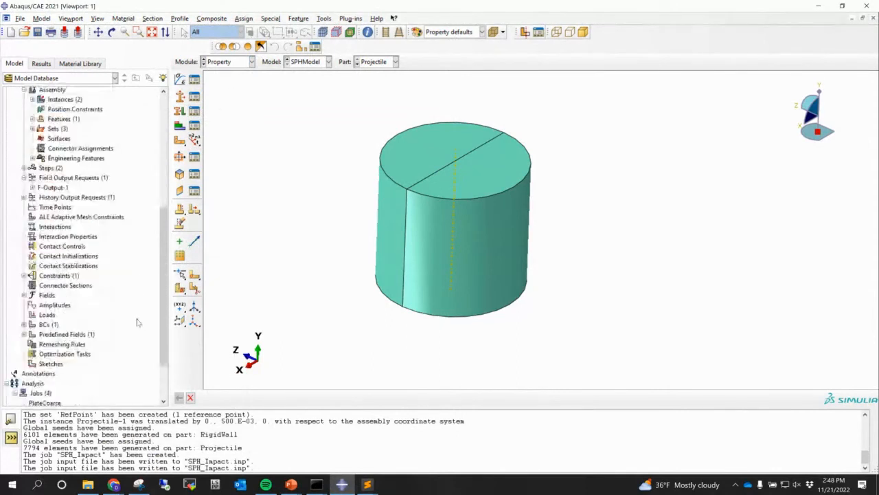
{"action": "left_click", "coordinate": [48, 371]}
{"action": "right_click", "coordinate": [48, 371]}
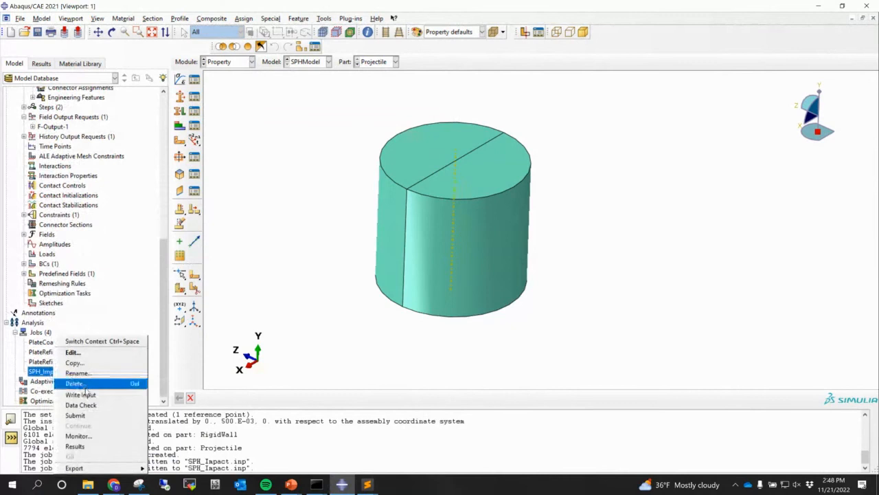
{"action": "left_click", "coordinate": [83, 382]}
{"action": "left_click", "coordinate": [439, 254]}
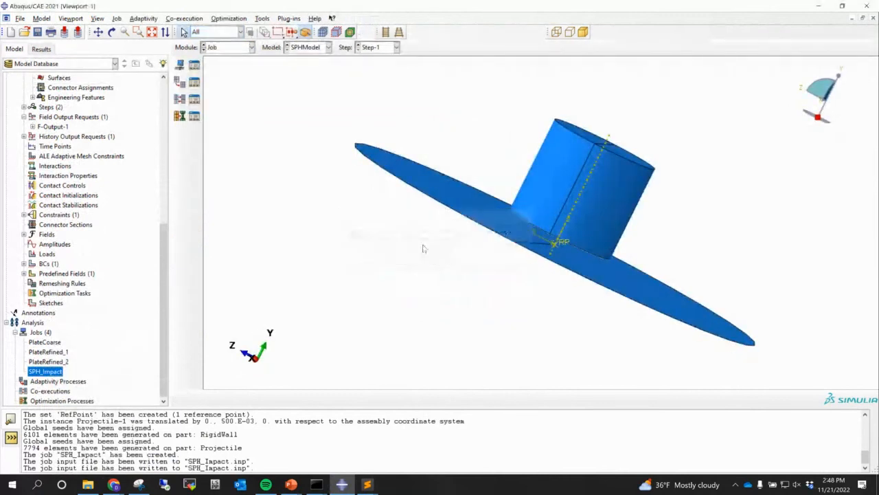
Create a job named SPH_Projectile from SPHModel with the default job settings and write its input file
{"action": "left_click", "coordinate": [40, 333]}
{"action": "right_click", "coordinate": [41, 334]}
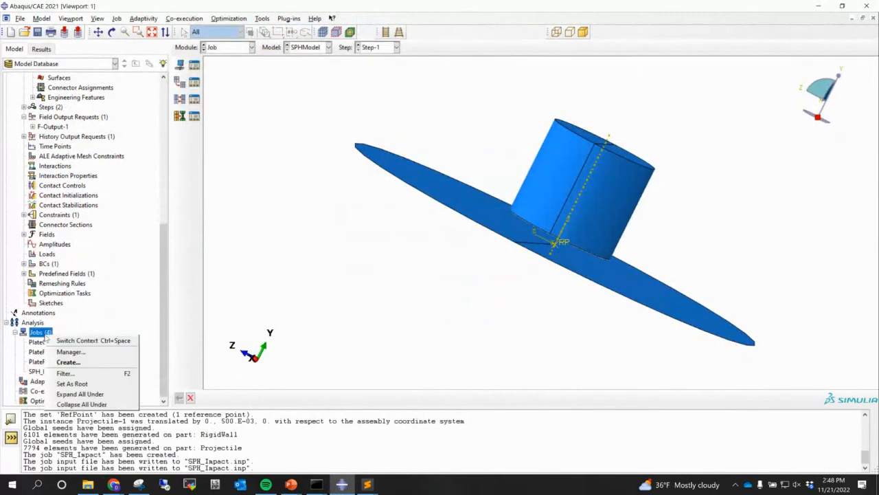
{"action": "left_click", "coordinate": [71, 365]}
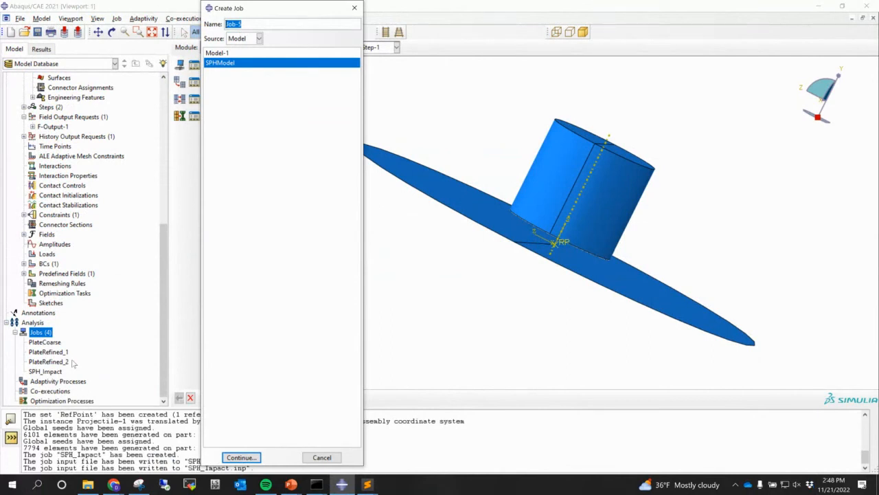
{"action": "type", "text": "SPH_Projectile"}
{"action": "key", "text": "Return"}
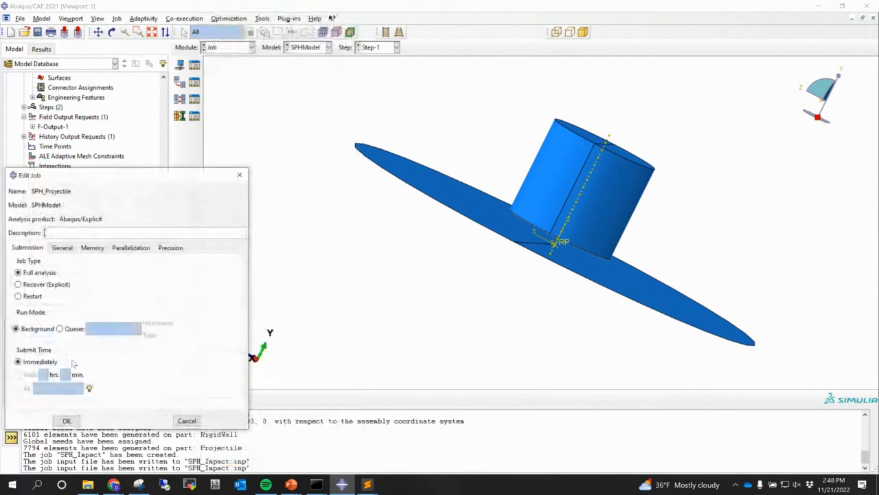
{"action": "left_click", "coordinate": [66, 420]}
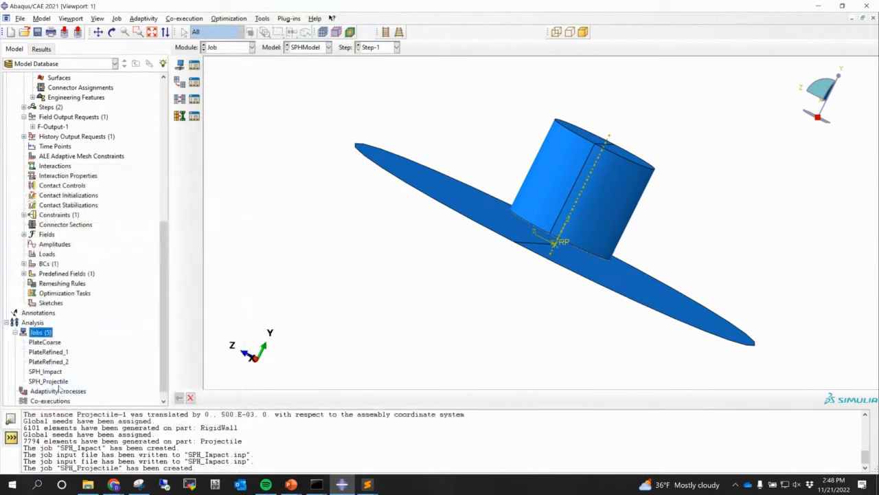
{"action": "left_click", "coordinate": [55, 381]}
{"action": "right_click", "coordinate": [57, 382]}
{"action": "left_click", "coordinate": [64, 393]}
Delete the SPH_Impact job definition from the model database
{"action": "left_click", "coordinate": [54, 371]}
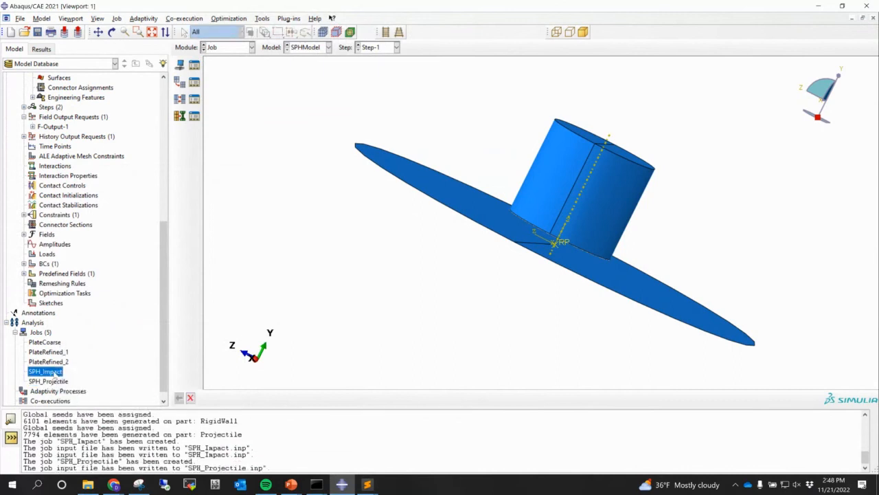
{"action": "right_click", "coordinate": [55, 373]}
{"action": "left_click", "coordinate": [84, 384]}
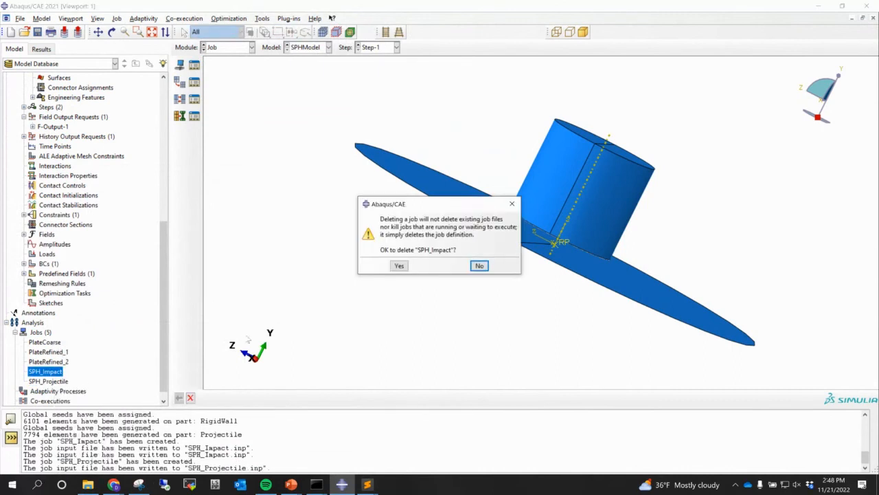
{"action": "left_click", "coordinate": [400, 266]}
Switch to the Command Prompt and run abaqus job=SPH_Projectile cpus=16 int by adapting the previous job command
{"action": "mouse_move", "coordinate": [316, 485]}
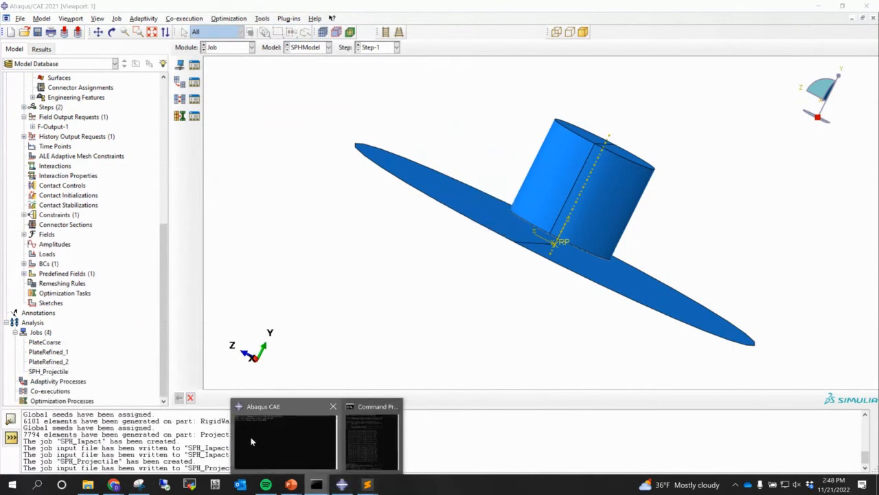
{"action": "left_click", "coordinate": [252, 442]}
{"action": "left_click", "coordinate": [371, 440]}
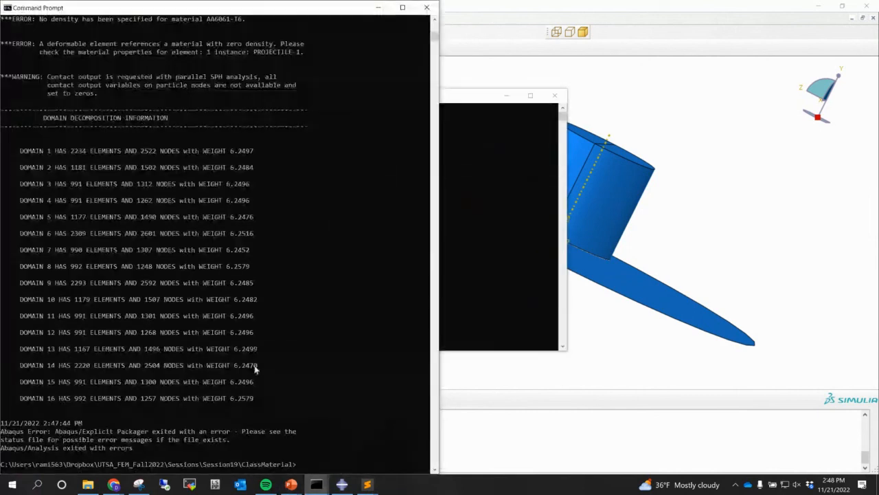
{"action": "key", "text": "Up"}
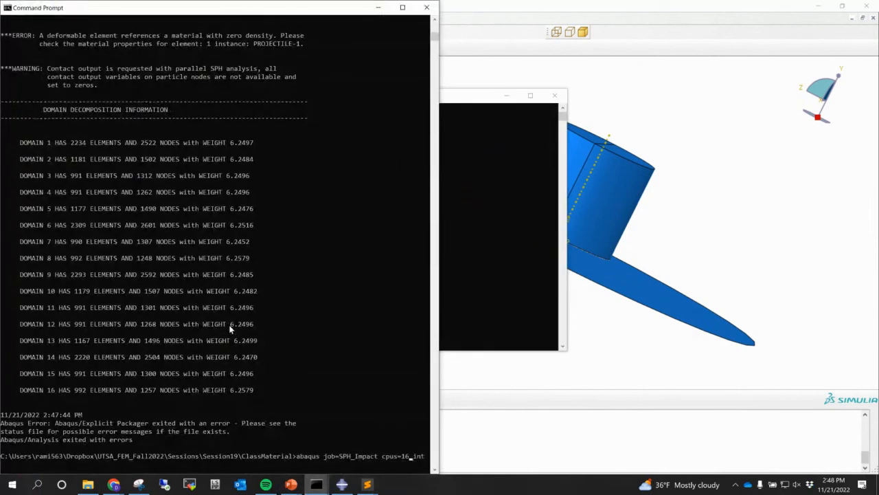
{"action": "key", "text": "BackSpace"}
{"action": "key", "text": "BackSpace"}
{"action": "key", "text": "BackSpace"}
{"action": "key", "text": "BackSpace"}
{"action": "key", "text": "BackSpace"}
{"action": "key", "text": "BackSpace"}
{"action": "type", "text": "Projectile"}
{"action": "key", "text": "Return"}
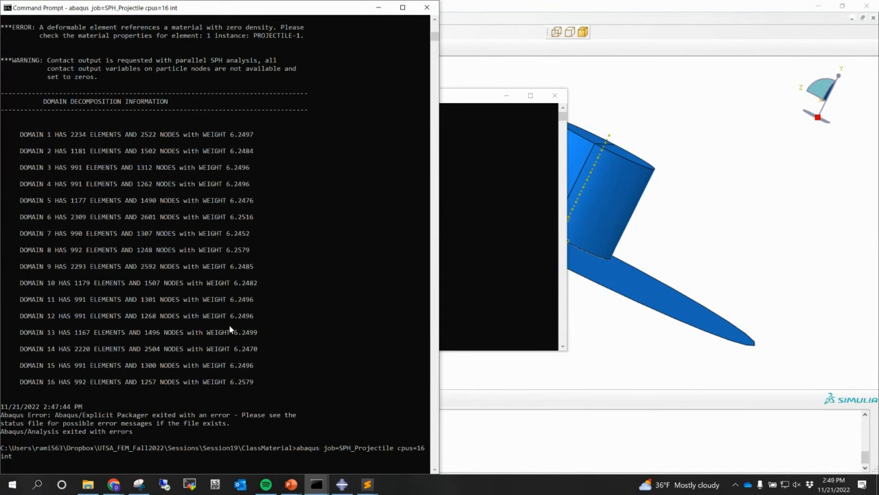
{"action": "key", "text": "Return"}
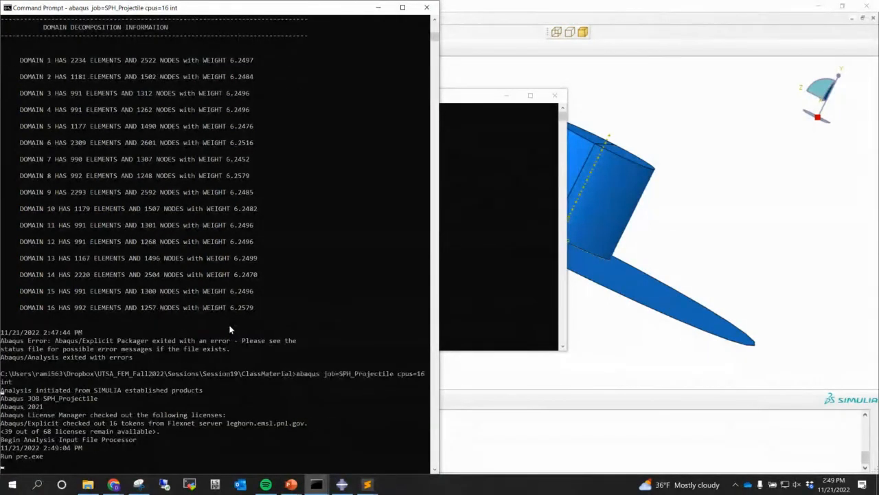
Open the SPH_Projectile STA file from File Explorer, check the solution progress, and return to the Command Prompt to monitor the run
{"action": "left_click", "coordinate": [88, 485]}
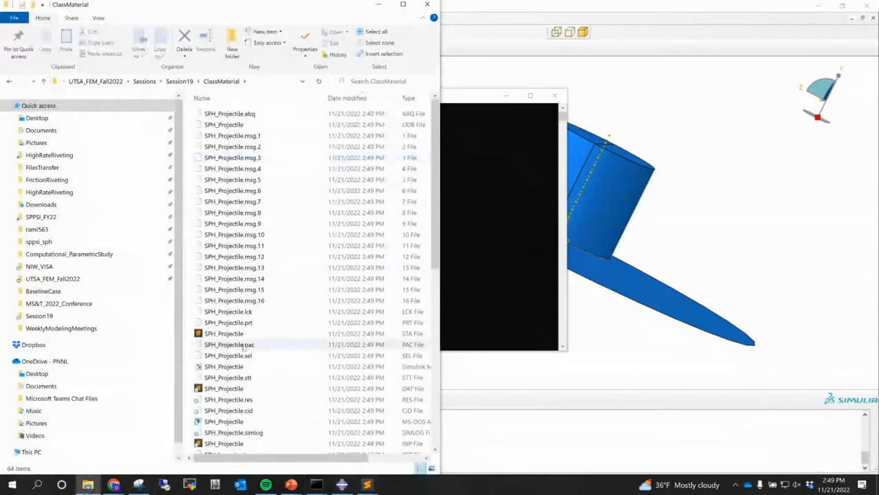
{"action": "double_click", "coordinate": [252, 334]}
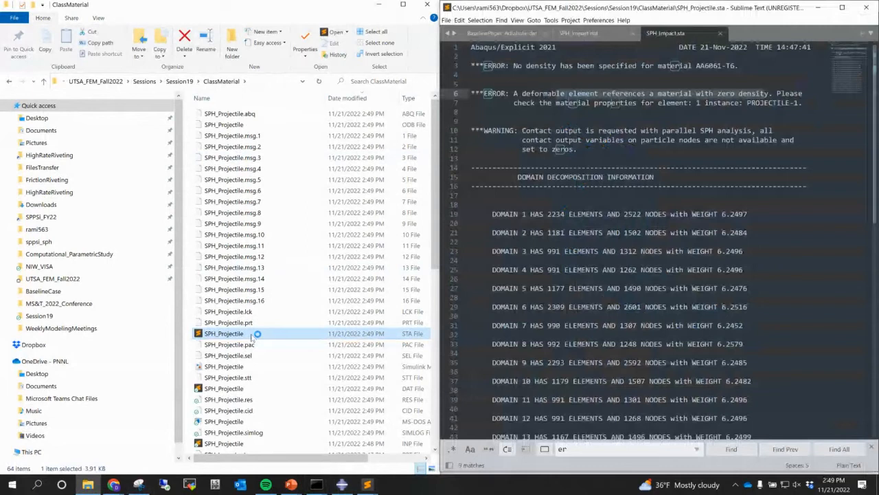
{"action": "scroll", "coordinate": [659, 234], "scroll_direction": "down", "scroll_amount": 7}
{"action": "left_click", "coordinate": [844, 181]}
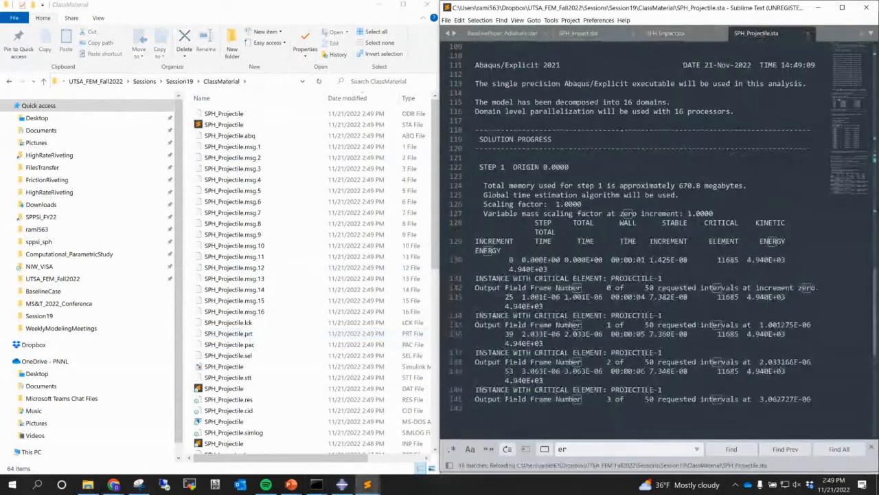
{"action": "left_click", "coordinate": [658, 289]}
{"action": "left_click", "coordinate": [628, 325]}
{"action": "scroll", "coordinate": [631, 349], "scroll_direction": "down", "scroll_amount": 2}
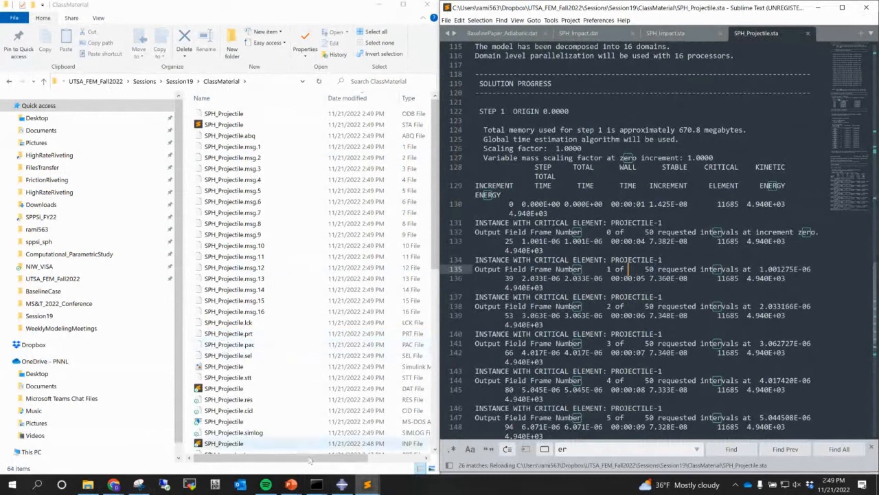
{"action": "mouse_move", "coordinate": [316, 484]}
{"action": "left_click", "coordinate": [354, 450]}
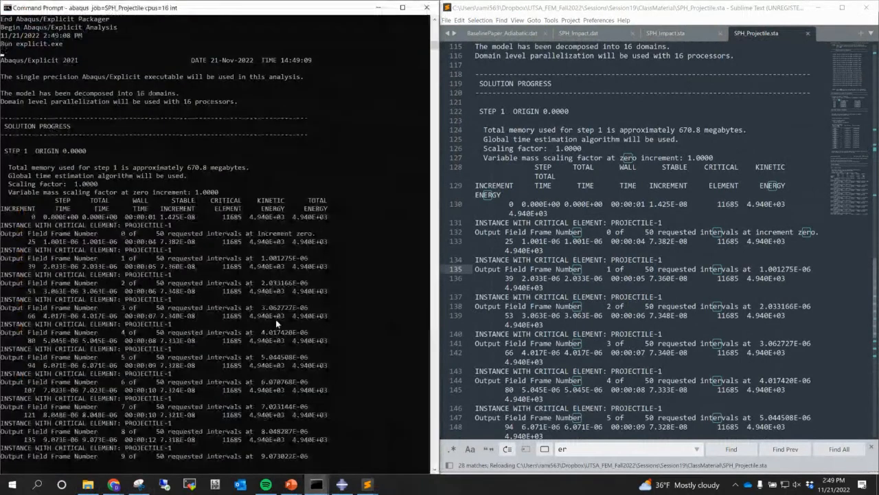
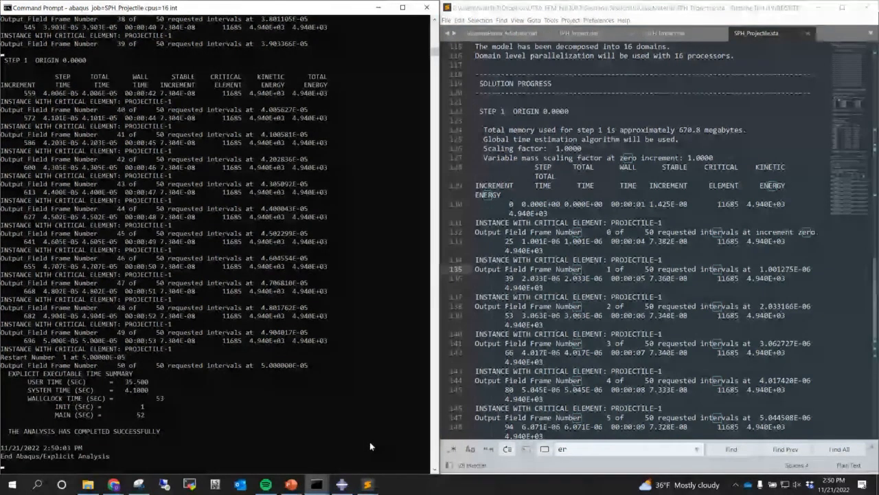
Switch back to Abaqus/CAE and open the results of the SPH_Projectile job
{"action": "left_click", "coordinate": [342, 485]}
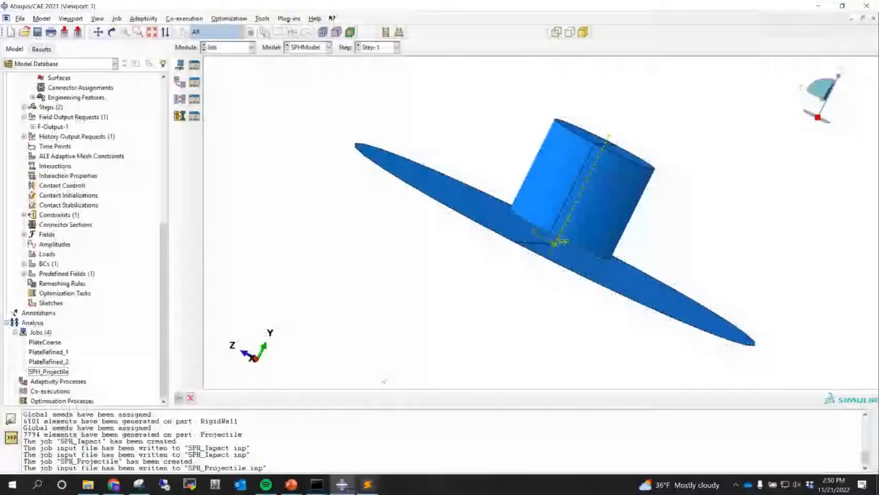
{"action": "left_click", "coordinate": [48, 371]}
{"action": "right_click", "coordinate": [65, 371]}
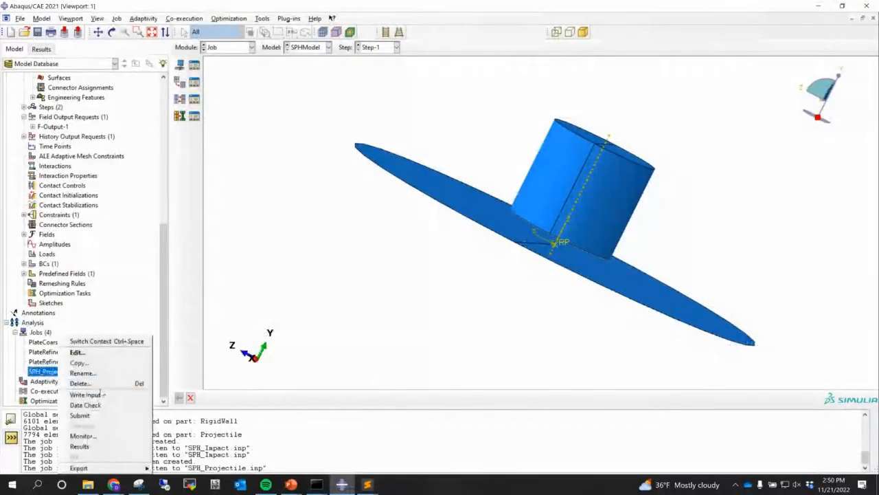
{"action": "left_click", "coordinate": [86, 445]}
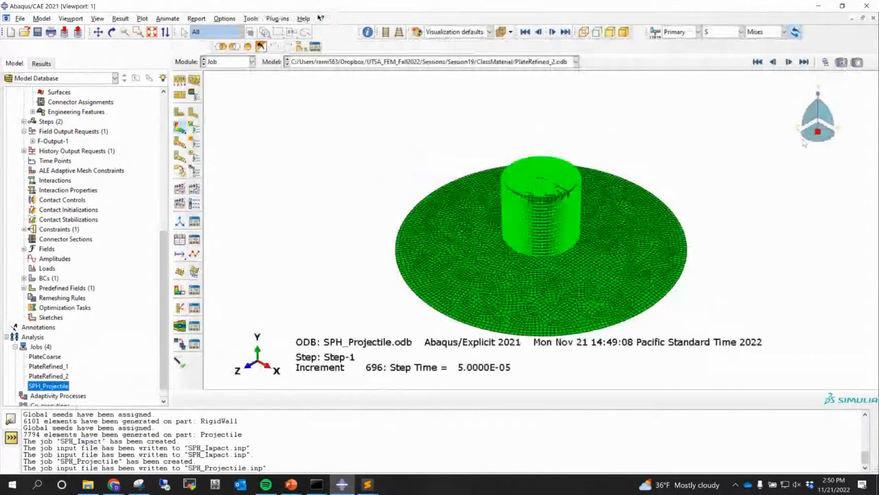
Examine the shape and mesh of the projectile and rigid wall in the final frame of SPH_Projectile.odb
{"action": "scroll", "coordinate": [360, 147], "scroll_direction": "up", "scroll_amount": 5}
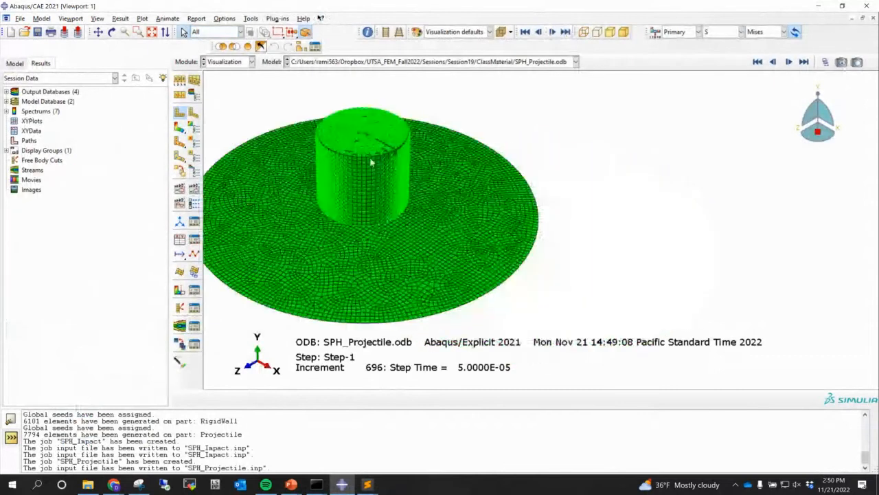
{"action": "left_click_drag", "start_coordinate": [360, 148], "coordinate": [367, 173], "text": "ctrl+alt"}
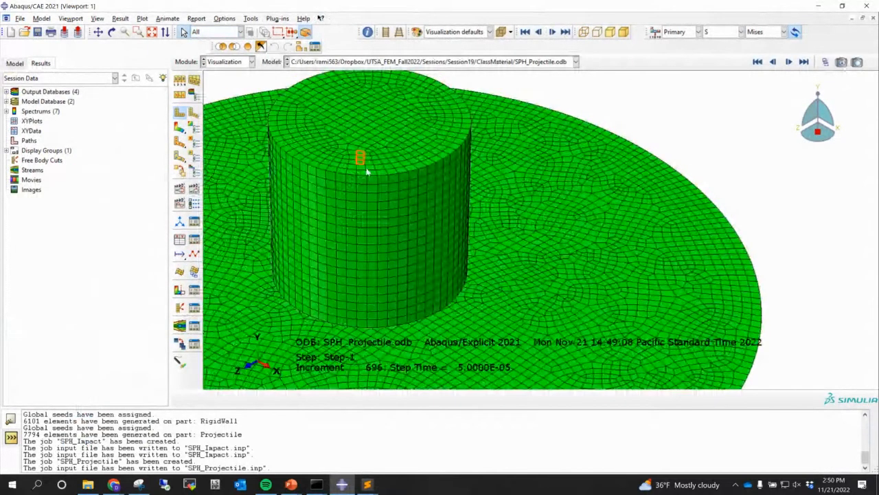
{"action": "scroll", "coordinate": [367, 179], "scroll_direction": "down", "scroll_amount": 4}
{"action": "scroll", "coordinate": [366, 181], "scroll_direction": "down", "scroll_amount": 6}
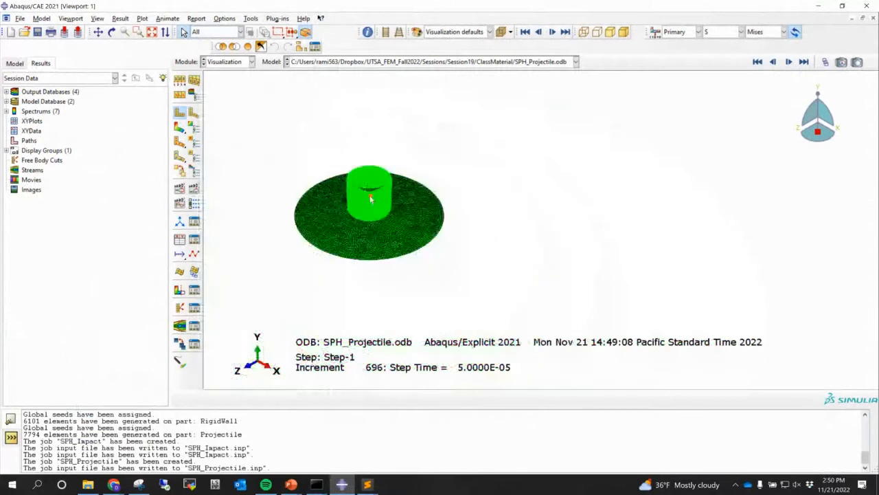
{"action": "scroll", "coordinate": [370, 199], "scroll_direction": "up", "scroll_amount": 5}
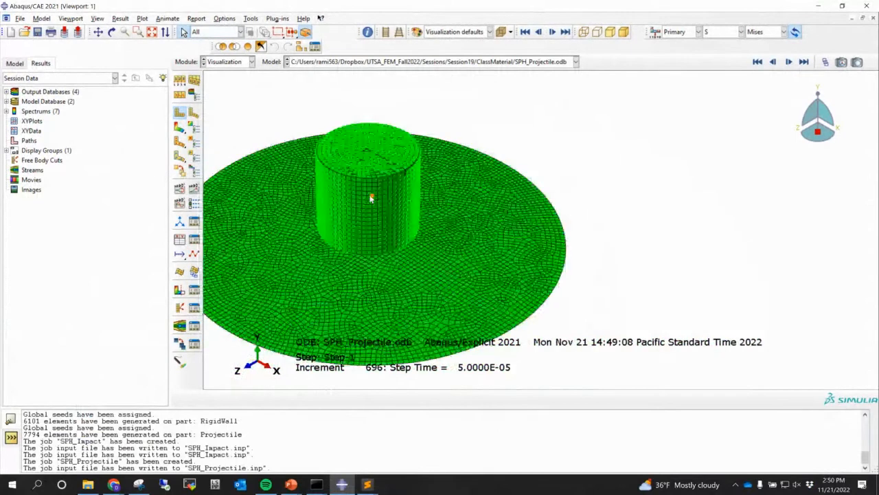
{"action": "scroll", "coordinate": [371, 199], "scroll_direction": "up", "scroll_amount": 4}
{"action": "scroll", "coordinate": [352, 158], "scroll_direction": "down", "scroll_amount": 5}
{"action": "scroll", "coordinate": [291, 146], "scroll_direction": "up", "scroll_amount": 3}
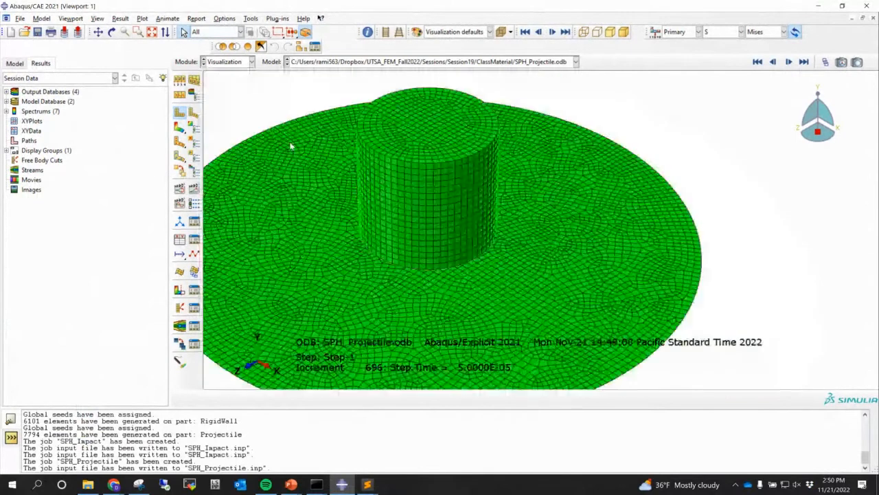
{"action": "scroll", "coordinate": [290, 146], "scroll_direction": "down", "scroll_amount": 2}
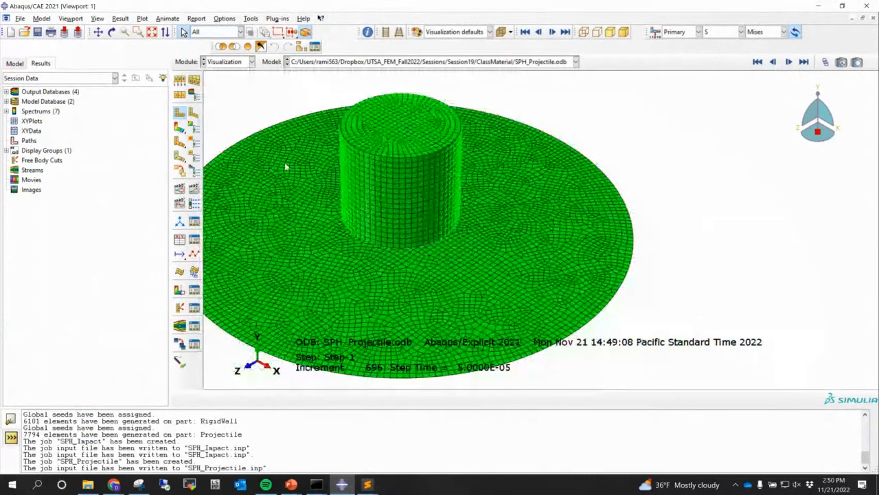
Plot the Mises stress contours on the deformed shape and check the projectile's position relative to the rigid wall
{"action": "scroll", "coordinate": [351, 190], "scroll_direction": "down", "scroll_amount": 2}
{"action": "left_click_drag", "start_coordinate": [350, 190], "coordinate": [405, 196], "text": "ctrl+alt"}
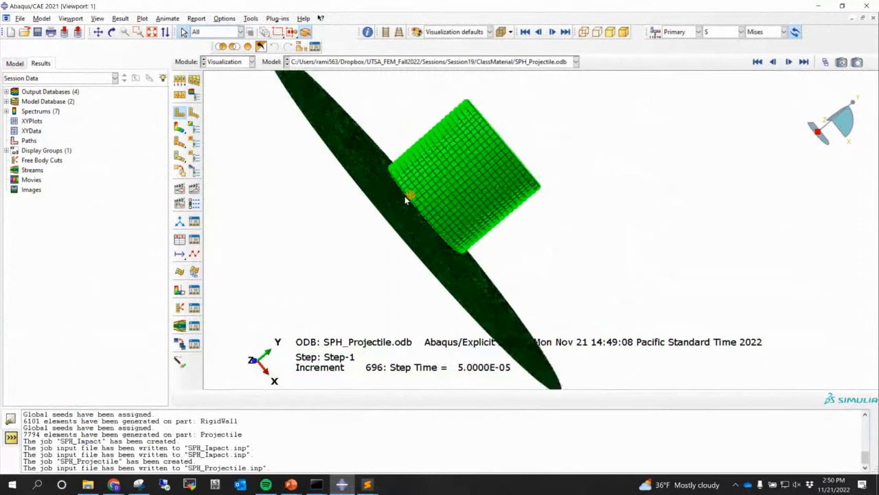
{"action": "left_click", "coordinate": [179, 128]}
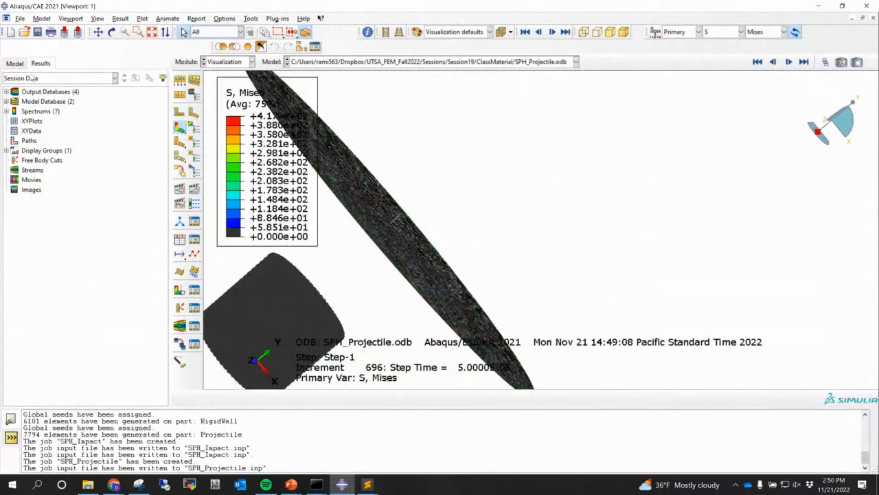
Start a General contact (Explicit) interaction in Step-1 of SPHModel, with all surfaces paired with self
{"action": "left_click", "coordinate": [15, 64]}
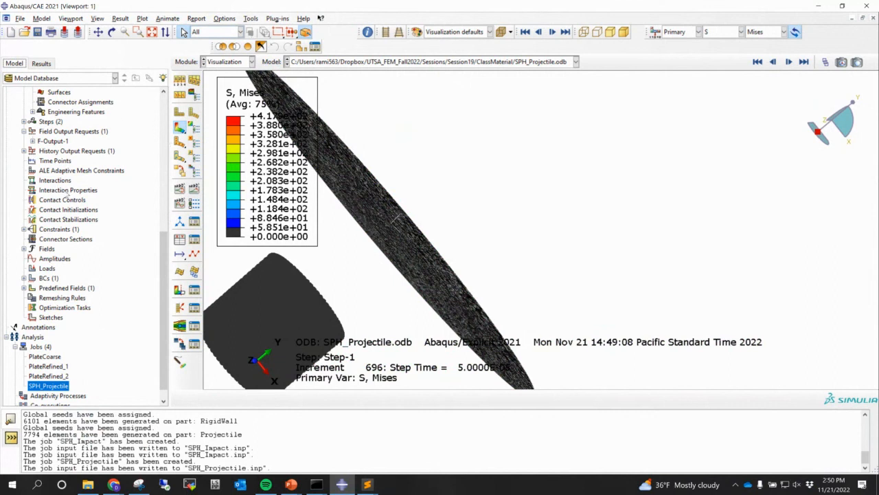
{"action": "double_click", "coordinate": [59, 181]}
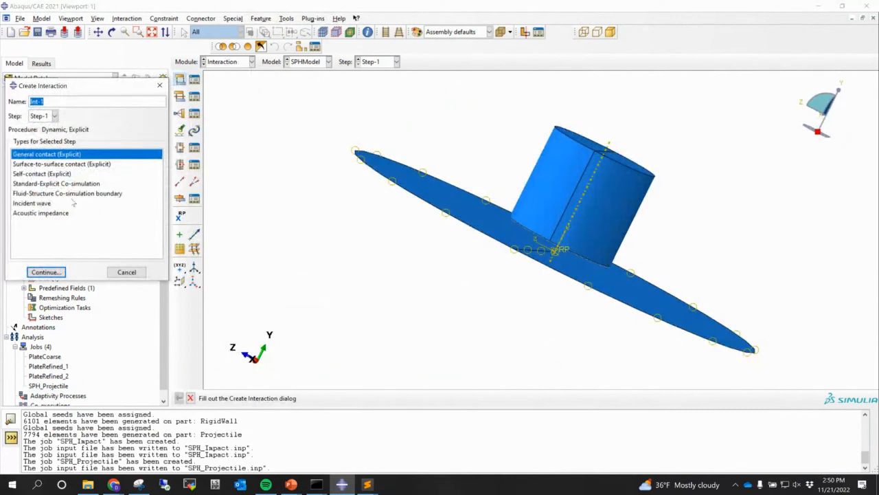
{"action": "left_click", "coordinate": [45, 272]}
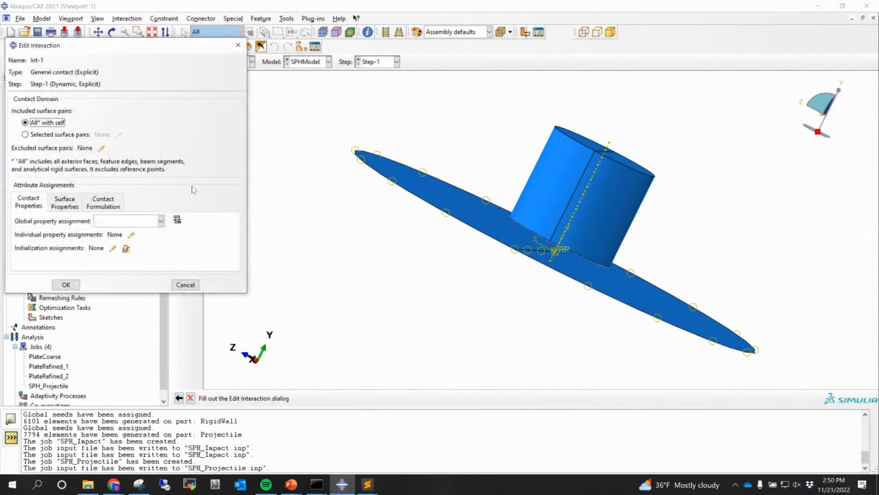
Create a contact property for the global assignment and add normal behavior with "Hard" Contact, allowing separation
{"action": "left_click", "coordinate": [176, 221]}
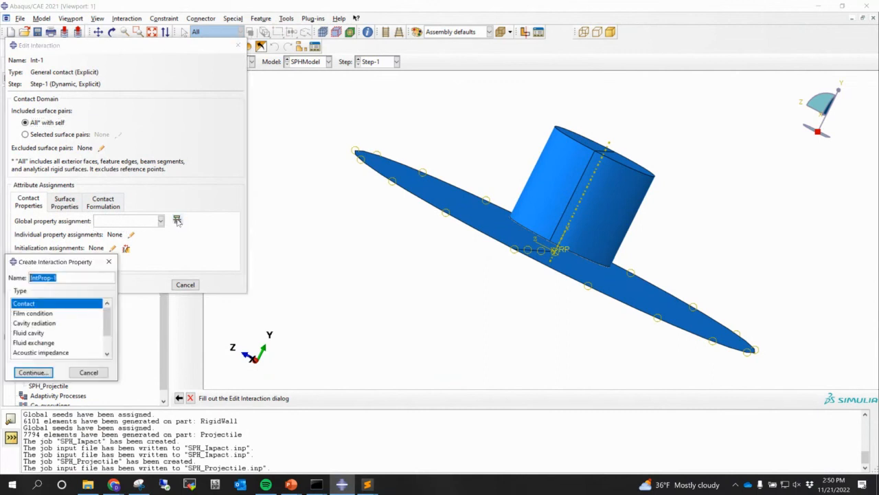
{"action": "left_click", "coordinate": [33, 372]}
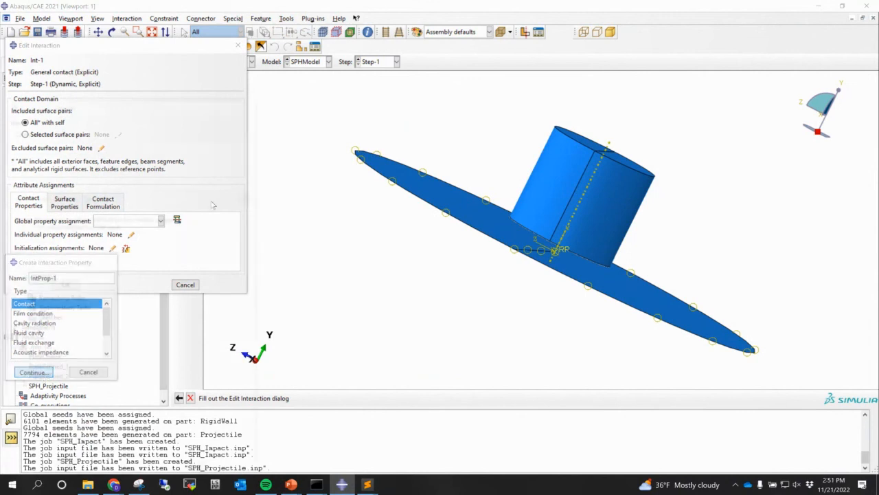
{"action": "left_click", "coordinate": [66, 199]}
{"action": "left_click", "coordinate": [32, 199]}
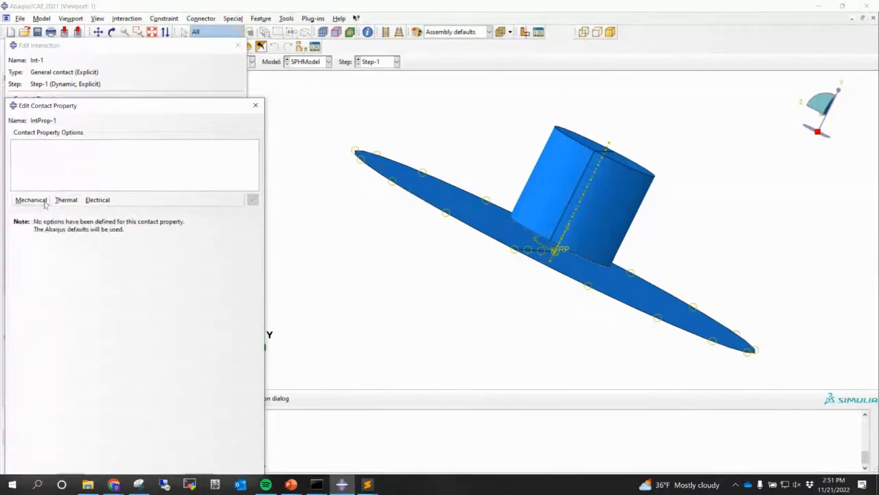
{"action": "left_click", "coordinate": [39, 200]}
{"action": "left_click", "coordinate": [47, 221]}
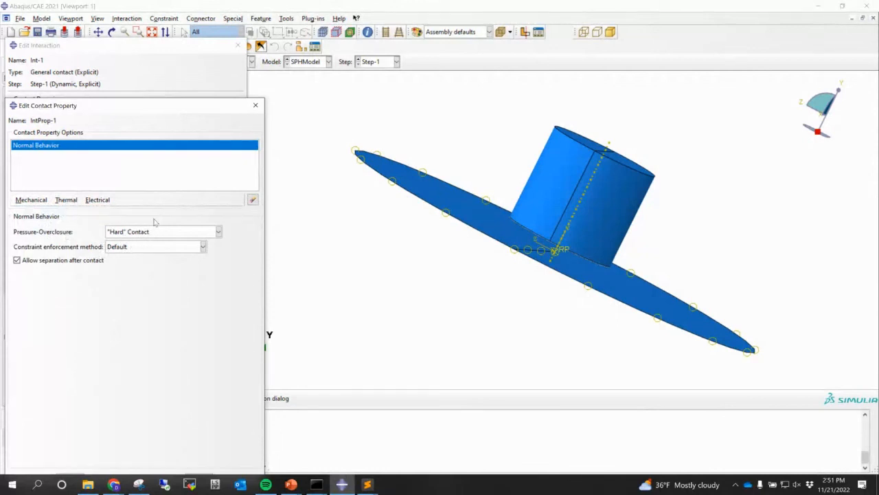
Add tangential behavior with the Penalty friction formulation and a friction coefficient of 0.5, and save the contact property
{"action": "left_click", "coordinate": [42, 200]}
{"action": "left_click", "coordinate": [49, 210]}
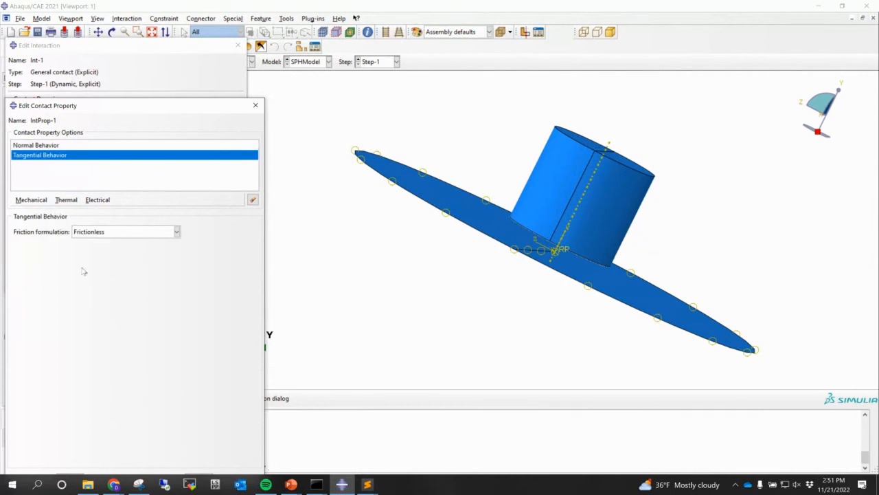
{"action": "left_click", "coordinate": [115, 231]}
{"action": "left_click", "coordinate": [101, 254]}
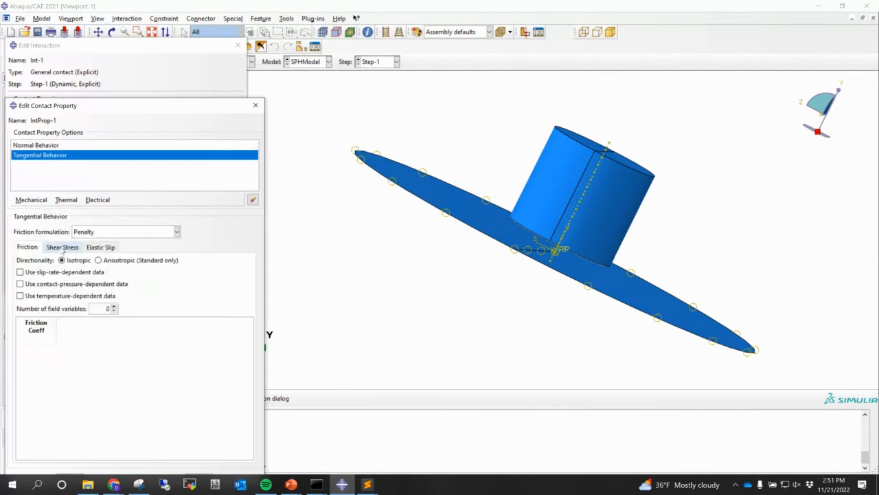
{"action": "double_click", "coordinate": [42, 340]}
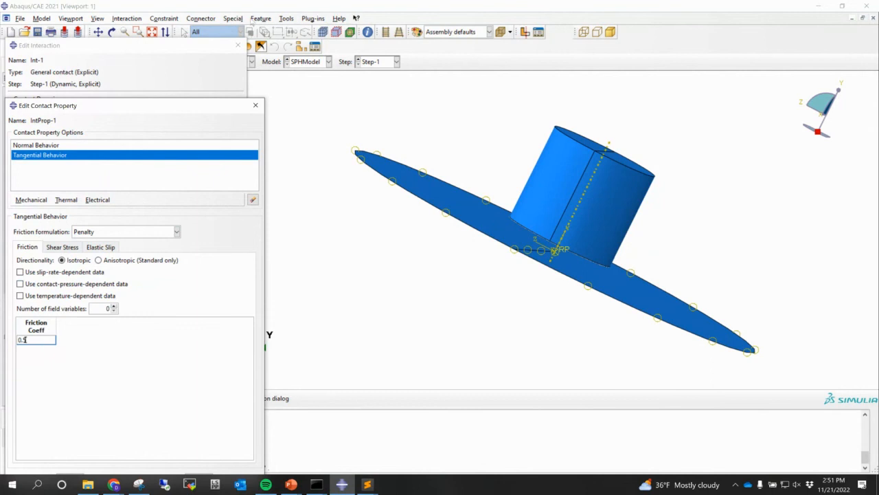
{"action": "left_click_drag", "start_coordinate": [152, 107], "coordinate": [225, 50]}
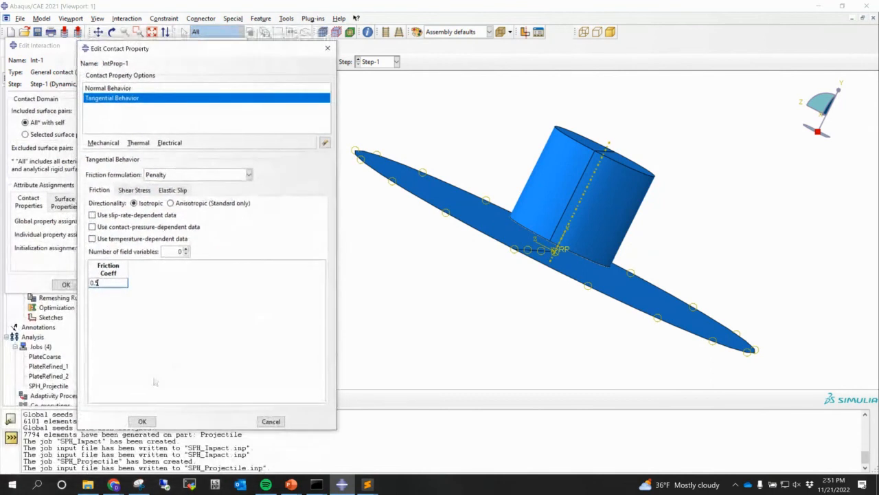
{"action": "left_click", "coordinate": [142, 422]}
Assign IntProp-1 as the global contact property and finish the general contact interaction
{"action": "left_click", "coordinate": [162, 220]}
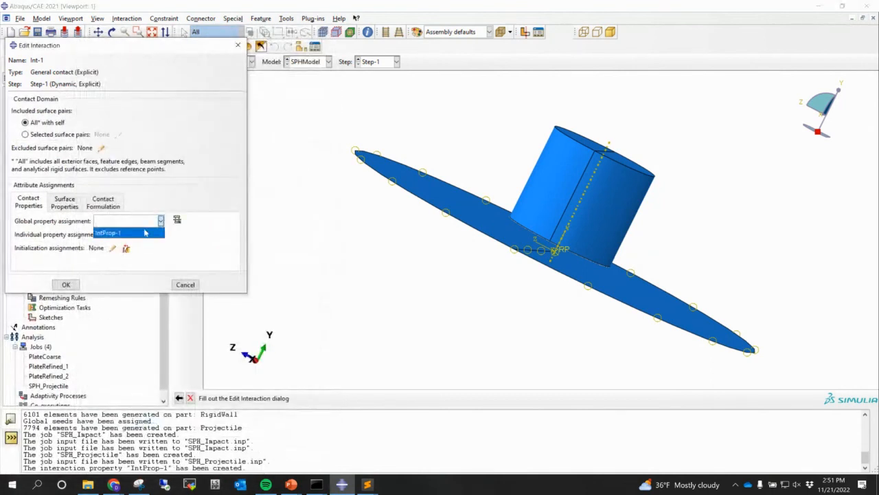
{"action": "left_click", "coordinate": [141, 233]}
{"action": "left_click", "coordinate": [66, 285]}
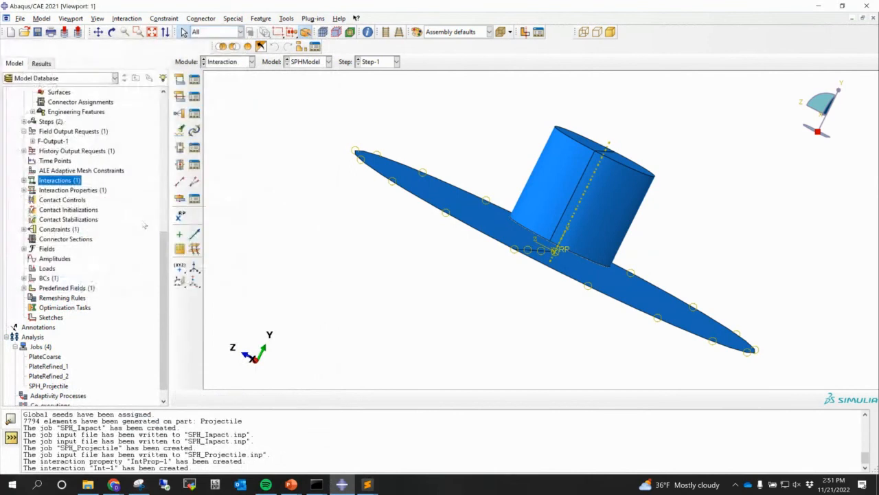
Write the input file of the SPH_Projectile job again
{"action": "left_click", "coordinate": [66, 371]}
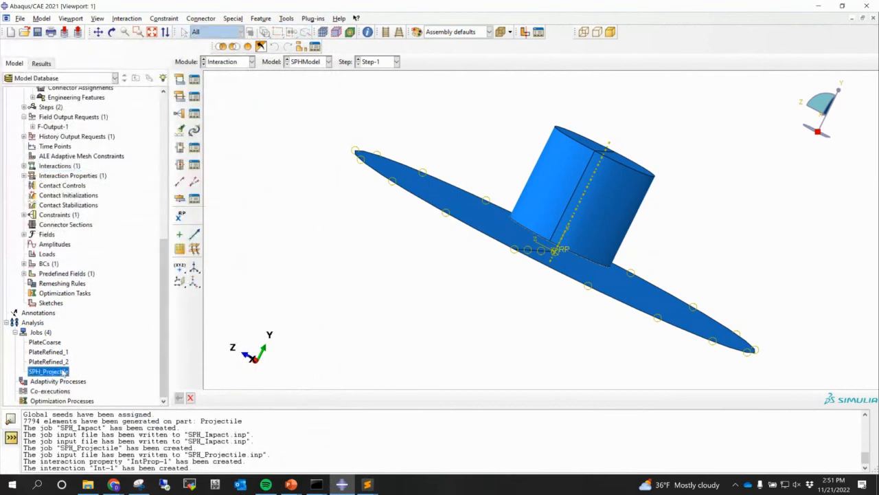
{"action": "right_click", "coordinate": [63, 371]}
{"action": "left_click", "coordinate": [82, 394]}
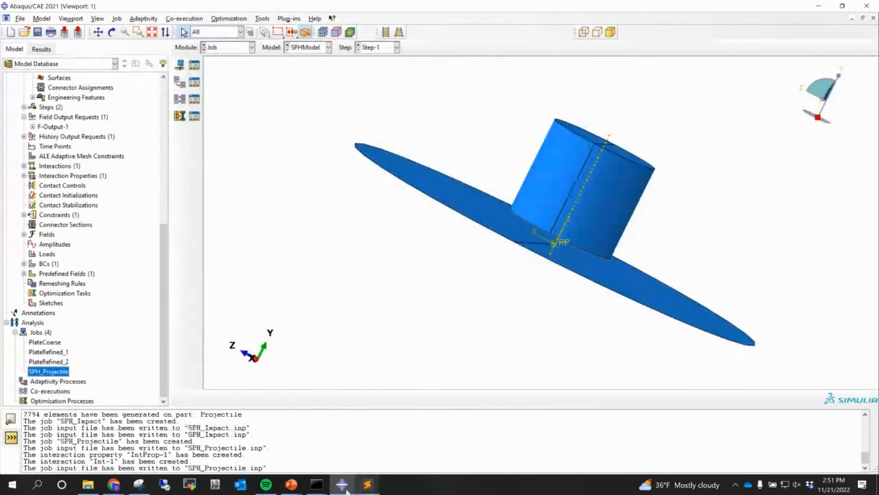
Switch to the Command Prompt and rerun abaqus job=SPH_Projectile cpus=16 int, overwriting the old job files
{"action": "mouse_move", "coordinate": [316, 485]}
{"action": "left_click", "coordinate": [373, 454]}
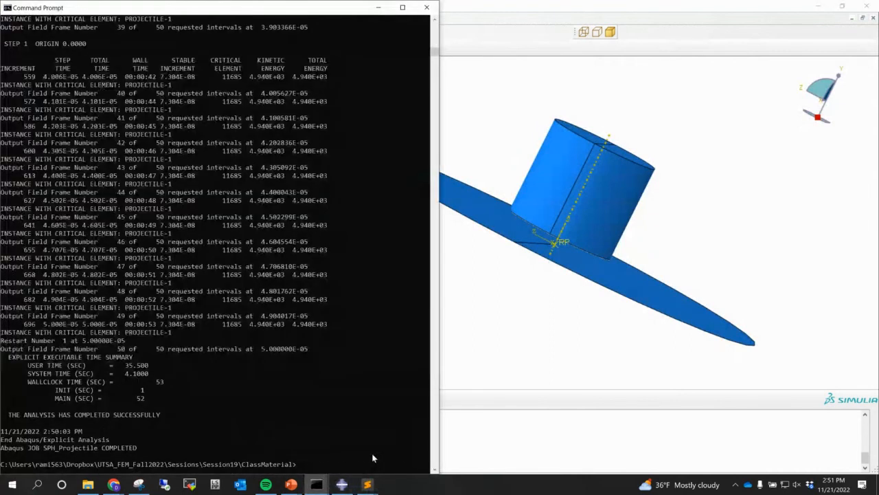
{"action": "key", "text": "Up"}
{"action": "key", "text": "Return"}
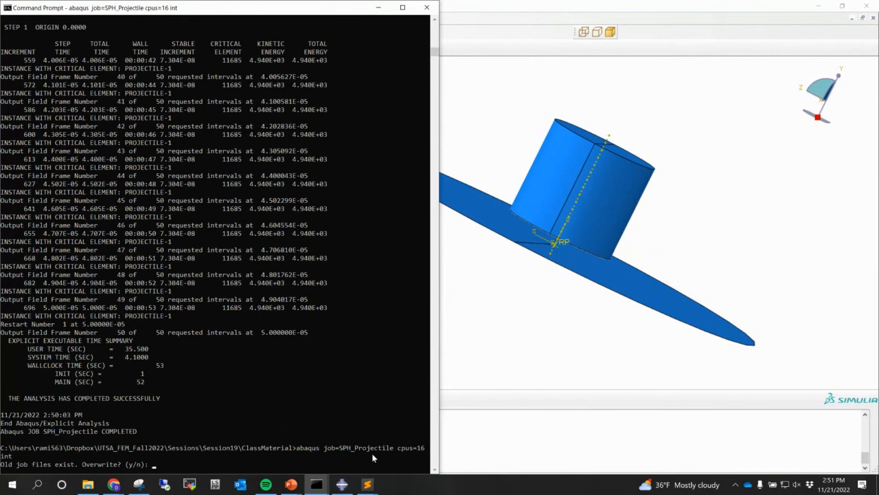
{"action": "key", "text": "Return"}
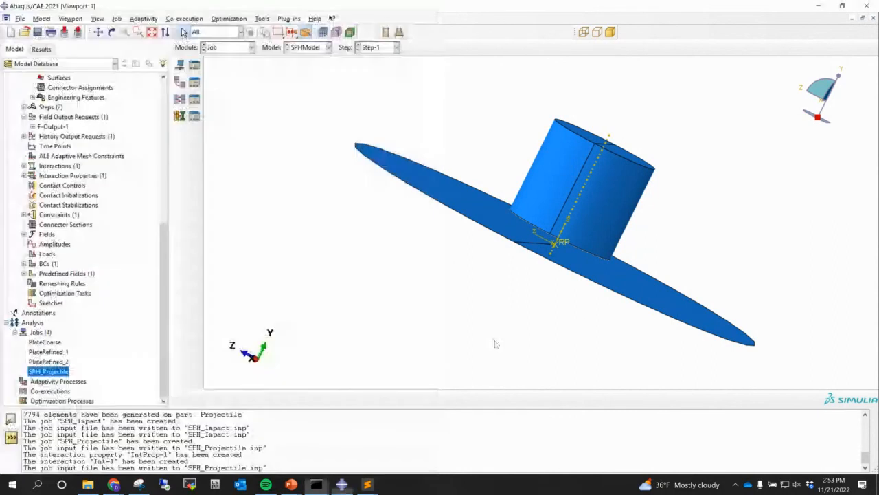
Switch back to Abaqus/CAE and try to reopen SPH_Projectile.odb from the session's loaded output databases
{"action": "scroll", "coordinate": [150, 228], "scroll_direction": "up", "scroll_amount": 10}
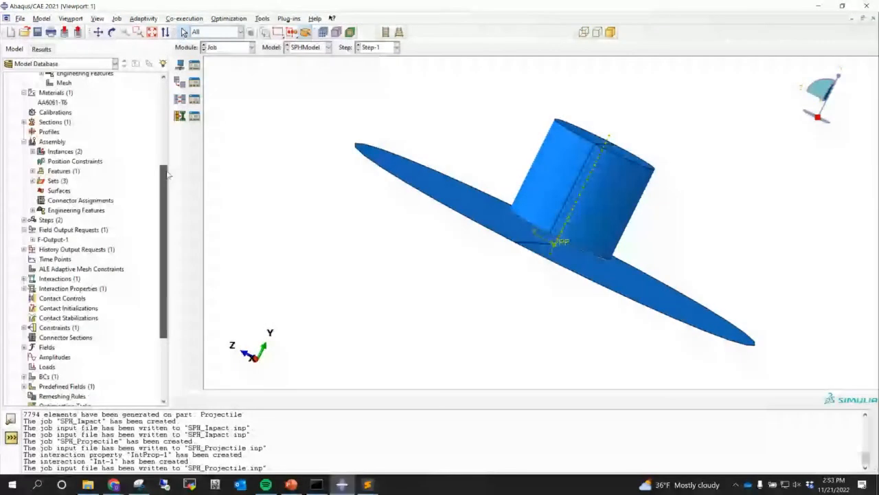
{"action": "left_click", "coordinate": [41, 49]}
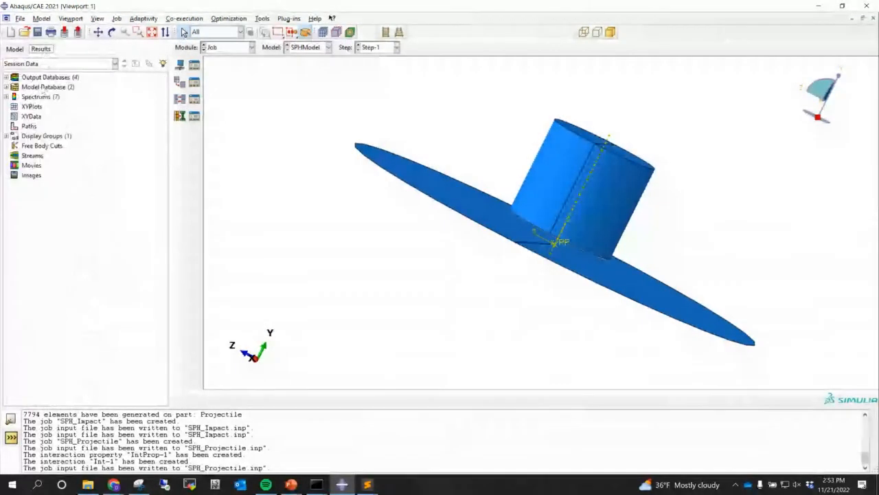
{"action": "left_click", "coordinate": [6, 77]}
{"action": "left_click", "coordinate": [66, 117]}
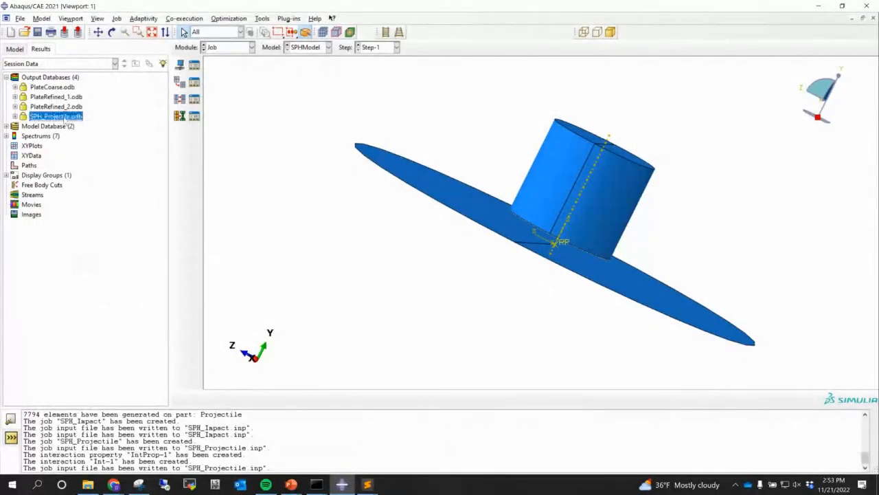
{"action": "right_click", "coordinate": [69, 116]}
{"action": "key", "text": "Escape"}
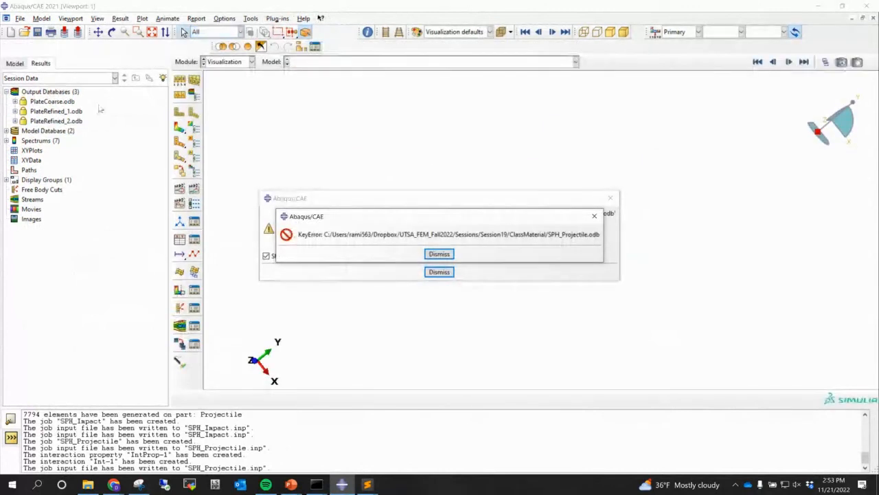
{"action": "left_click", "coordinate": [440, 256]}
{"action": "left_click", "coordinate": [439, 271]}
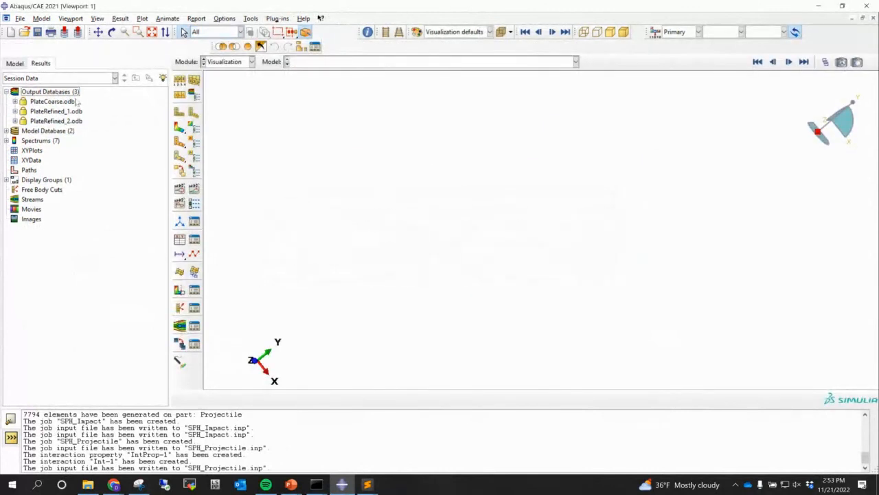
Load SPH_Projectile.odb from the ClassMaterial folder and plot the Mises stress contours on the deformed shape
{"action": "double_click", "coordinate": [48, 91]}
{"action": "double_click", "coordinate": [44, 249]}
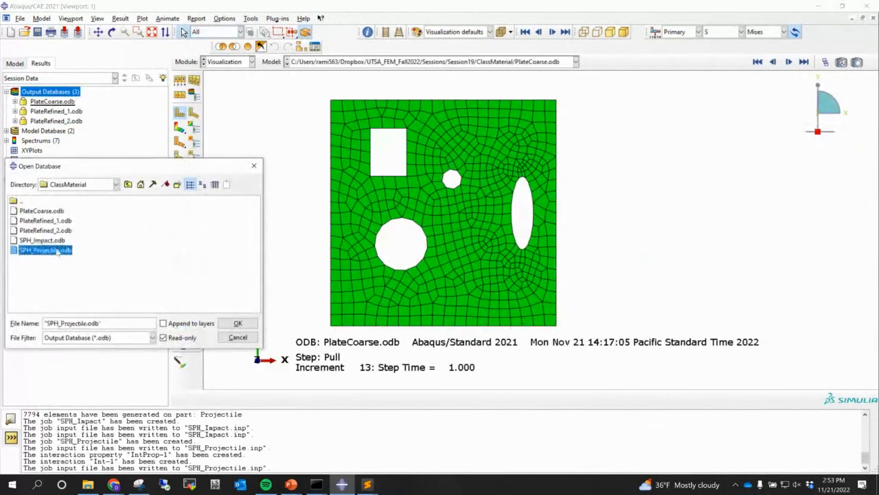
{"action": "middle_click_drag", "start_coordinate": [444, 238], "coordinate": [291, 220], "text": "ctrl+alt"}
{"action": "left_click_drag", "start_coordinate": [291, 220], "coordinate": [462, 218], "text": "ctrl+alt"}
{"action": "middle_click_drag", "start_coordinate": [449, 221], "coordinate": [389, 259], "text": "ctrl+alt"}
{"action": "left_click_drag", "start_coordinate": [389, 259], "coordinate": [415, 256], "text": "ctrl+alt"}
{"action": "left_click", "coordinate": [180, 129]}
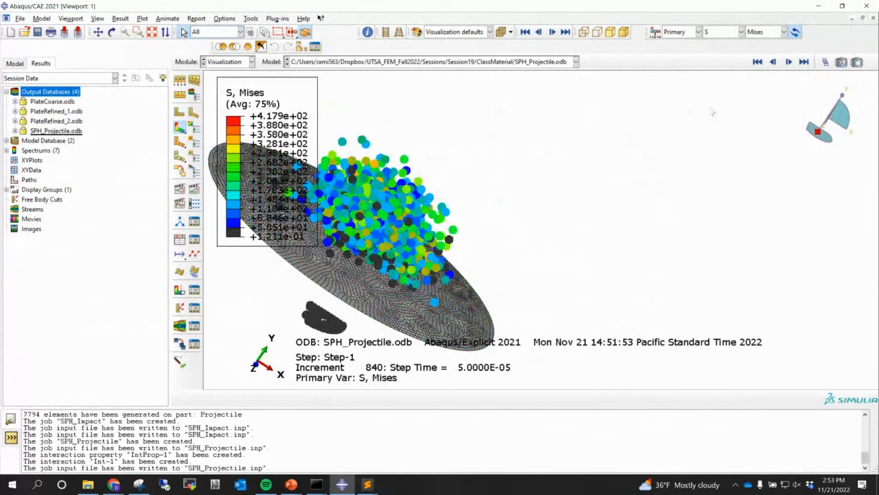
Use the Frame Selector to show frame 0 of Step-1 with a close view of the projectile
{"action": "left_click", "coordinate": [826, 63]}
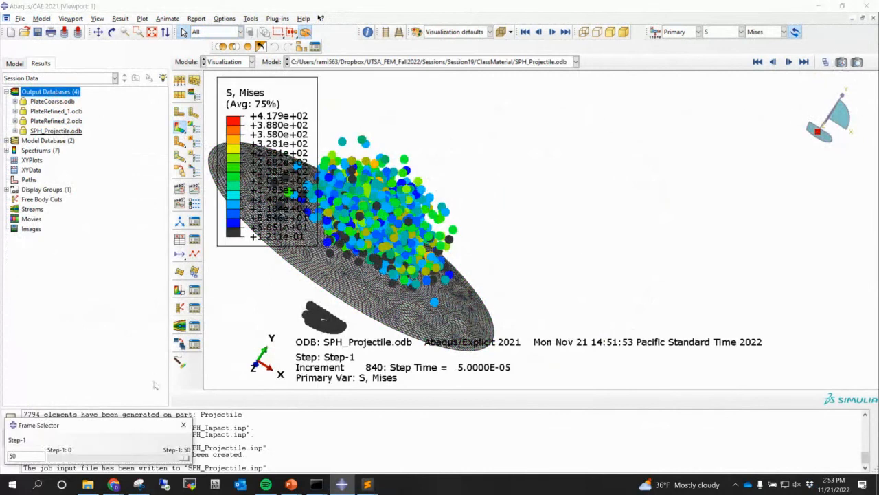
{"action": "left_click_drag", "start_coordinate": [185, 458], "coordinate": [54, 459]}
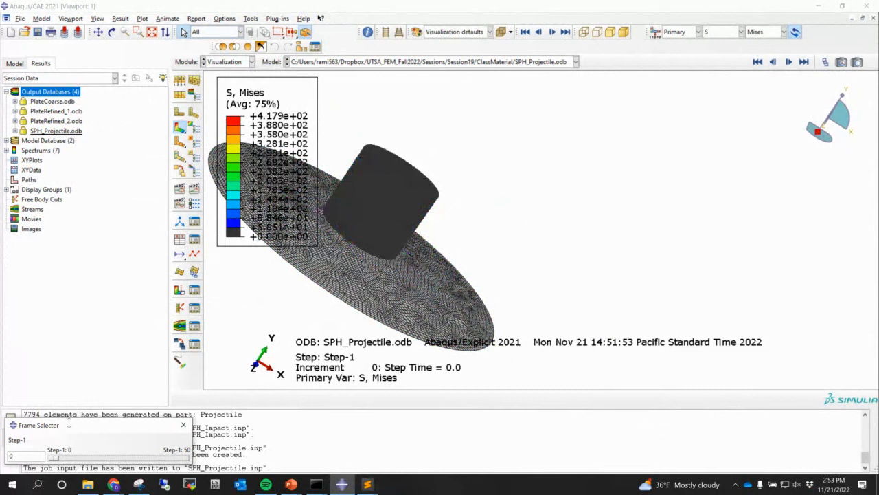
{"action": "left_click_drag", "start_coordinate": [70, 419], "coordinate": [578, 301]}
{"action": "scroll", "coordinate": [369, 220], "scroll_direction": "down", "scroll_amount": 4}
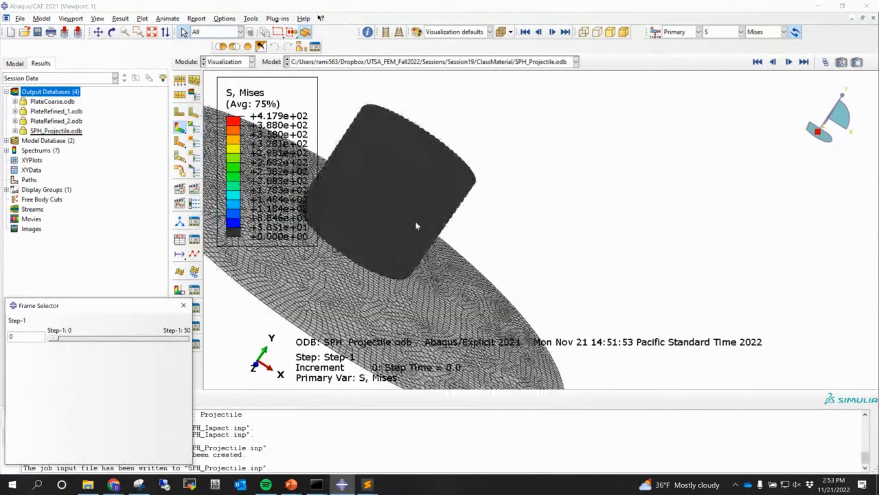
{"action": "middle_click_drag", "start_coordinate": [417, 226], "coordinate": [463, 216], "text": "ctrl+alt"}
{"action": "scroll", "coordinate": [462, 217], "scroll_direction": "down", "scroll_amount": 2}
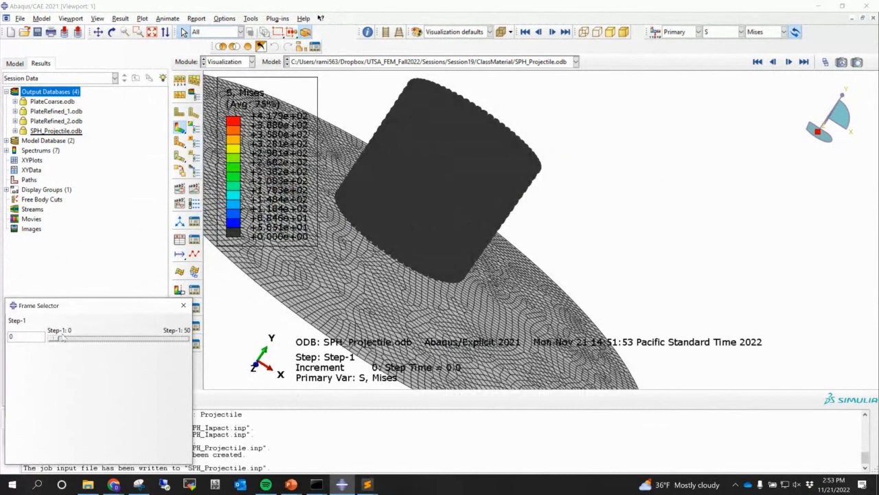
Advance through the Step-1 frames up to frame 50 to examine how the projectile's Mises stress and particle breakup develop
{"action": "left_click", "coordinate": [61, 338]}
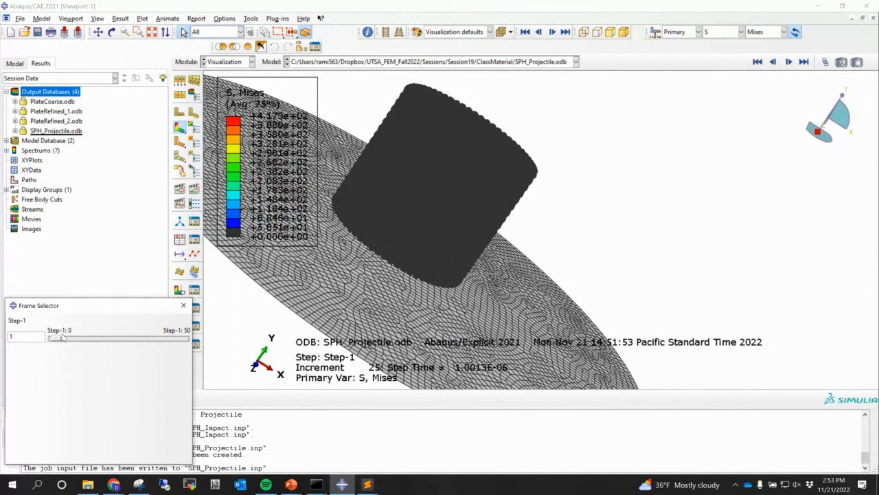
{"action": "left_click", "coordinate": [62, 338]}
{"action": "left_click", "coordinate": [62, 338]}
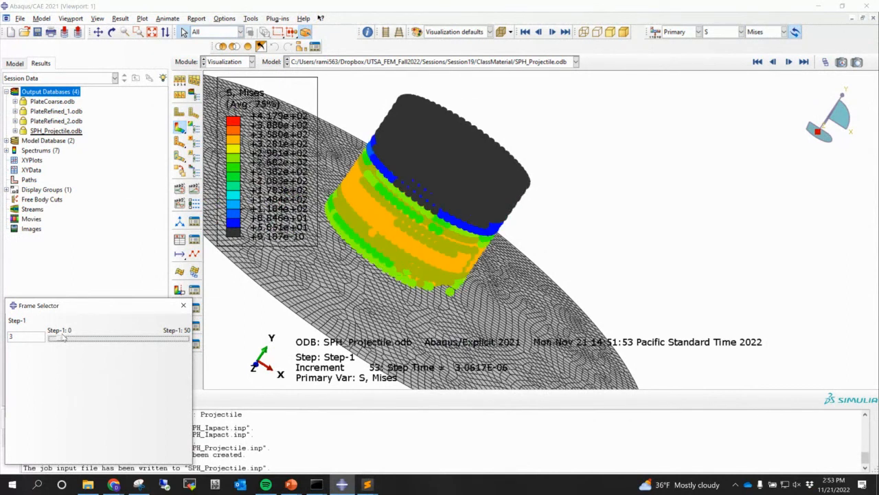
{"action": "left_click", "coordinate": [62, 338]}
{"action": "left_click", "coordinate": [63, 337]}
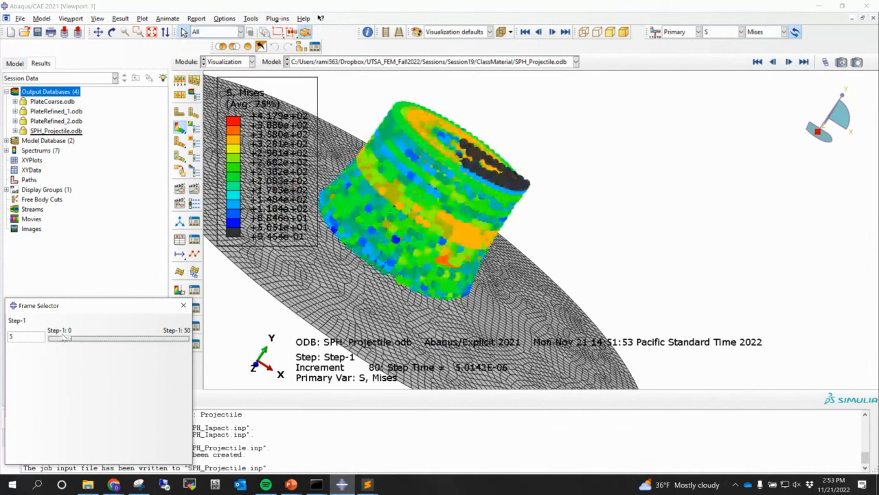
{"action": "left_click", "coordinate": [63, 337]}
{"action": "left_click", "coordinate": [64, 337]}
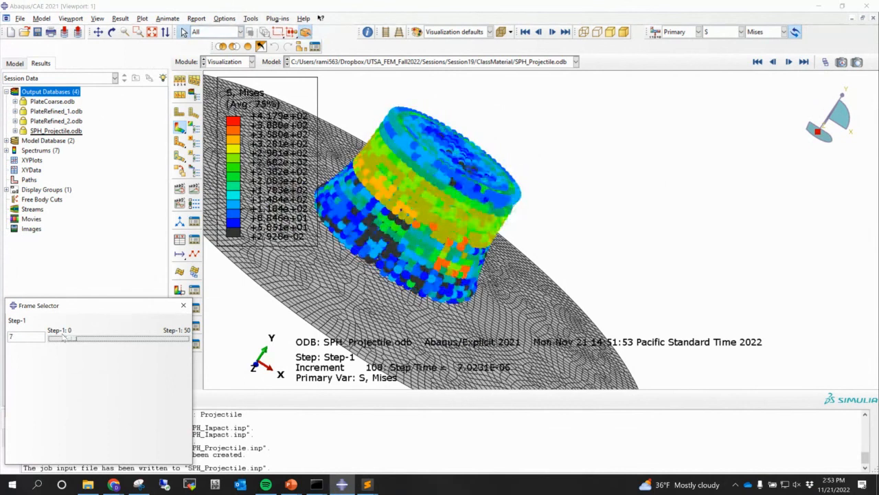
{"action": "left_click", "coordinate": [63, 338]}
{"action": "left_click", "coordinate": [64, 338]}
{"action": "left_click", "coordinate": [63, 338]}
{"action": "left_click", "coordinate": [63, 337]}
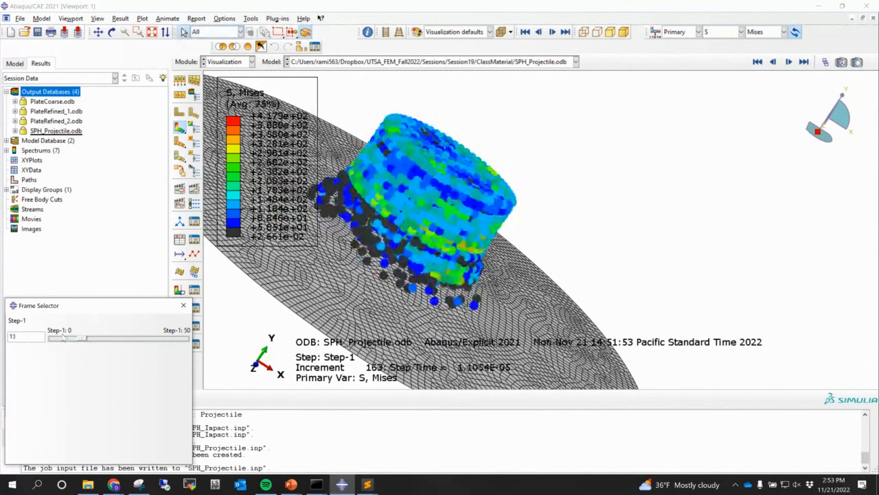
{"action": "left_click", "coordinate": [63, 337]}
{"action": "left_click", "coordinate": [63, 338]}
{"action": "left_click", "coordinate": [63, 337]}
{"action": "left_click", "coordinate": [63, 337]}
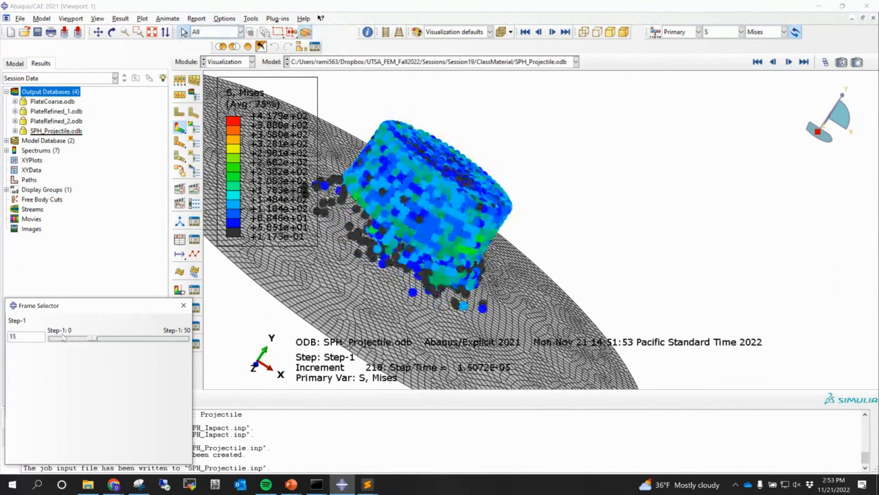
{"action": "left_click", "coordinate": [64, 337]}
{"action": "left_click", "coordinate": [63, 337]}
{"action": "left_click", "coordinate": [63, 337]}
{"action": "left_click", "coordinate": [63, 338]}
{"action": "left_click", "coordinate": [64, 337]}
{"action": "left_click", "coordinate": [64, 338]}
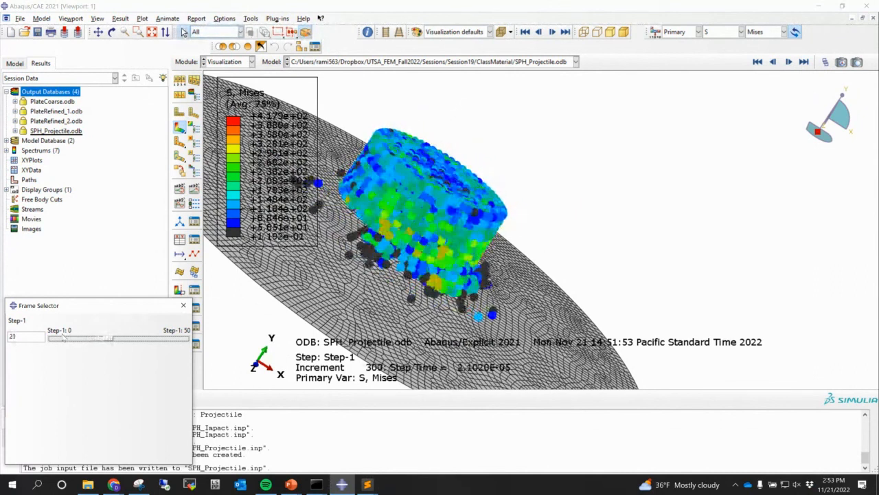
{"action": "left_click", "coordinate": [63, 337]}
{"action": "left_click", "coordinate": [63, 337]}
{"action": "left_click", "coordinate": [63, 337]}
{"action": "left_click", "coordinate": [63, 338]}
{"action": "left_click", "coordinate": [63, 338]}
{"action": "left_click", "coordinate": [63, 337]}
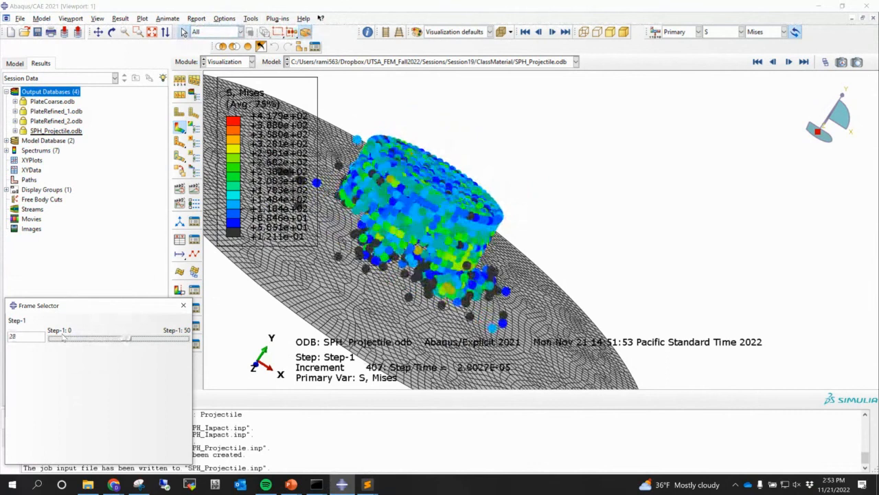
{"action": "left_click", "coordinate": [64, 337]}
{"action": "left_click", "coordinate": [64, 337]}
{"action": "left_click", "coordinate": [64, 337]}
{"action": "left_click", "coordinate": [64, 338]}
{"action": "left_click", "coordinate": [63, 337]}
{"action": "left_click", "coordinate": [63, 338]}
{"action": "left_click", "coordinate": [64, 338]}
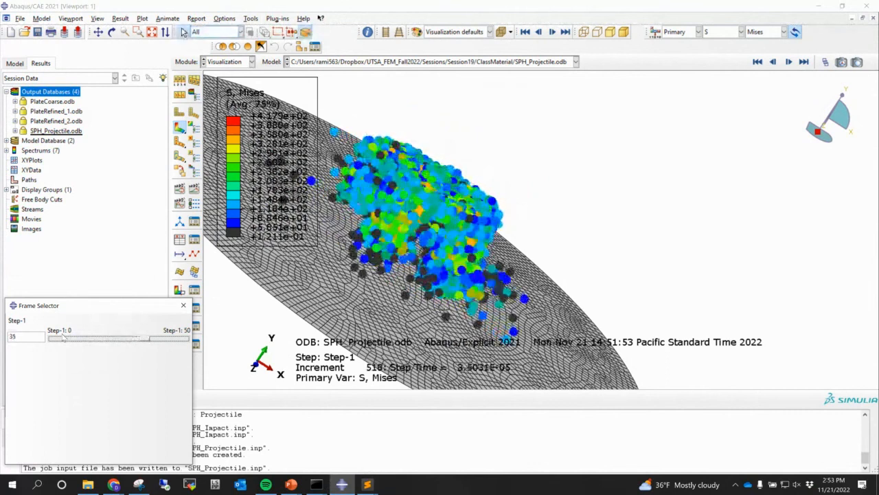
{"action": "left_click", "coordinate": [63, 337]}
{"action": "left_click", "coordinate": [63, 337]}
{"action": "scroll", "coordinate": [63, 337], "scroll_direction": "up", "scroll_amount": 7}
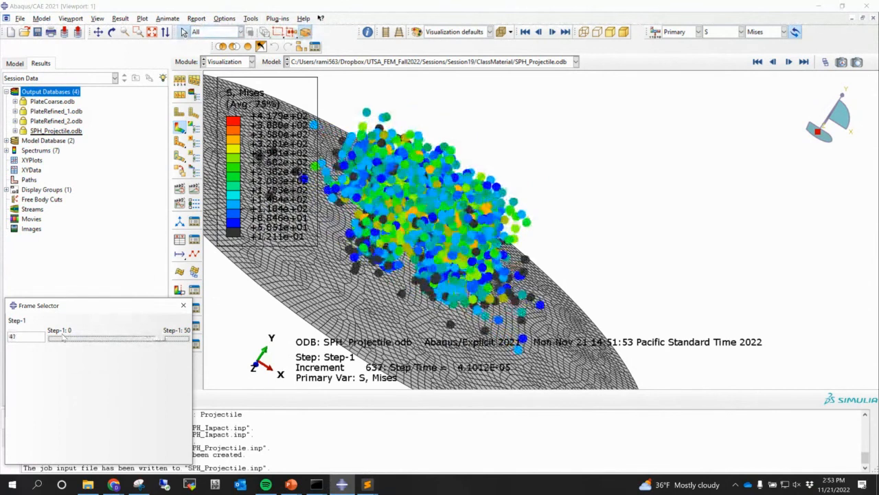
{"action": "scroll", "coordinate": [63, 337], "scroll_direction": "up", "scroll_amount": 7}
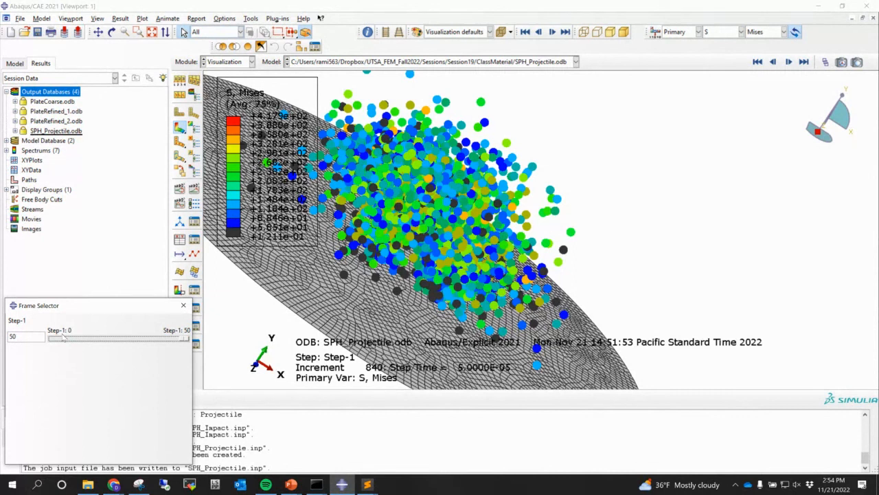
Step back through the impact history to frame 3, and advance to frame 8 of Step-1
{"action": "scroll", "coordinate": [63, 337], "scroll_direction": "down", "scroll_amount": 11}
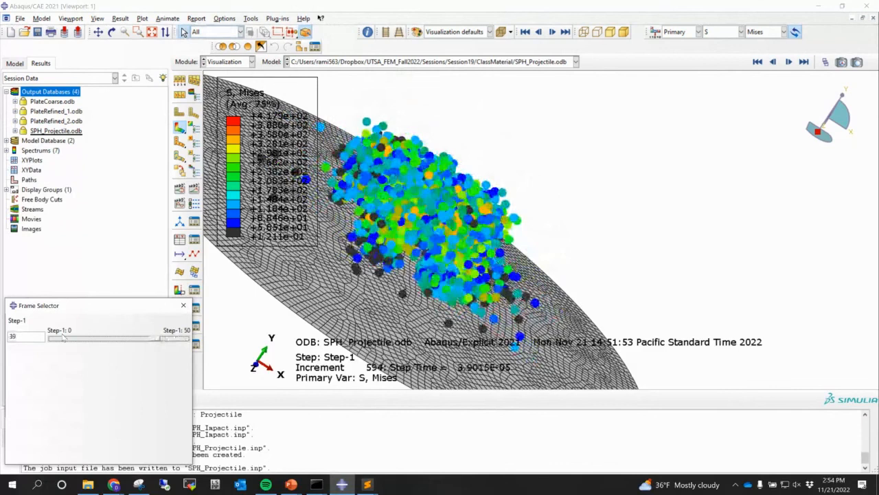
{"action": "scroll", "coordinate": [63, 337], "scroll_direction": "down", "scroll_amount": 6}
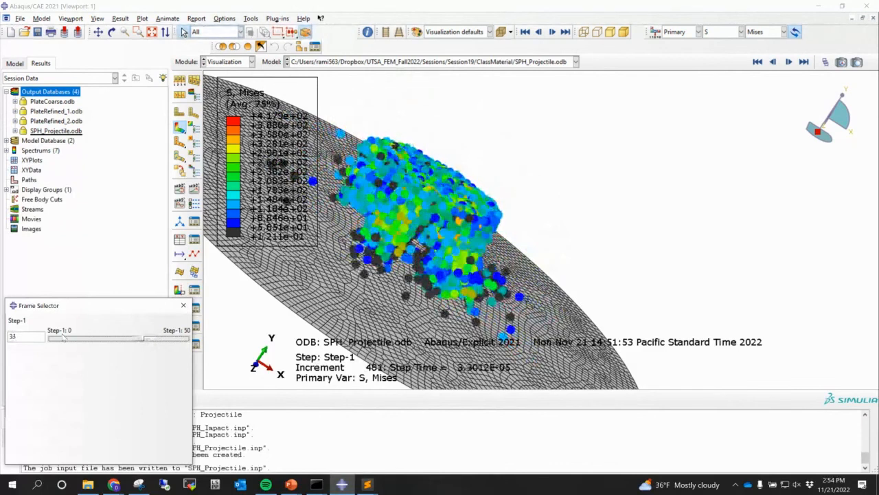
{"action": "scroll", "coordinate": [64, 337], "scroll_direction": "down", "scroll_amount": 20}
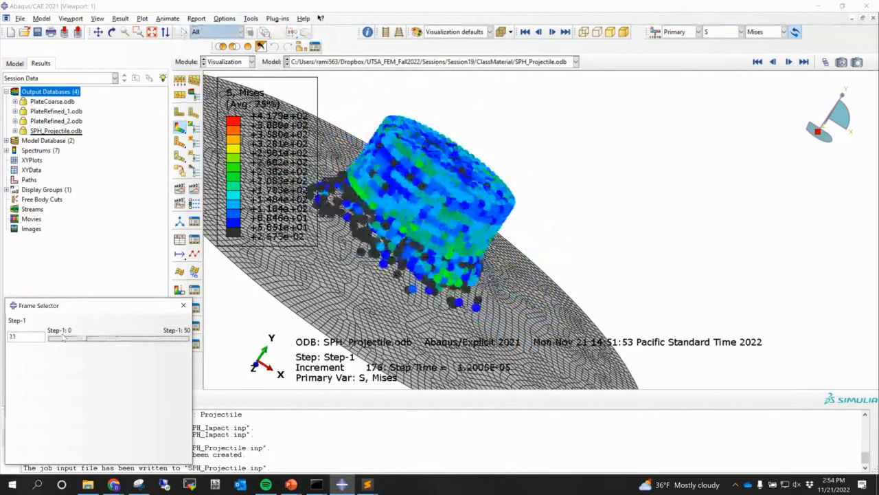
{"action": "scroll", "coordinate": [63, 337], "scroll_direction": "down", "scroll_amount": 8}
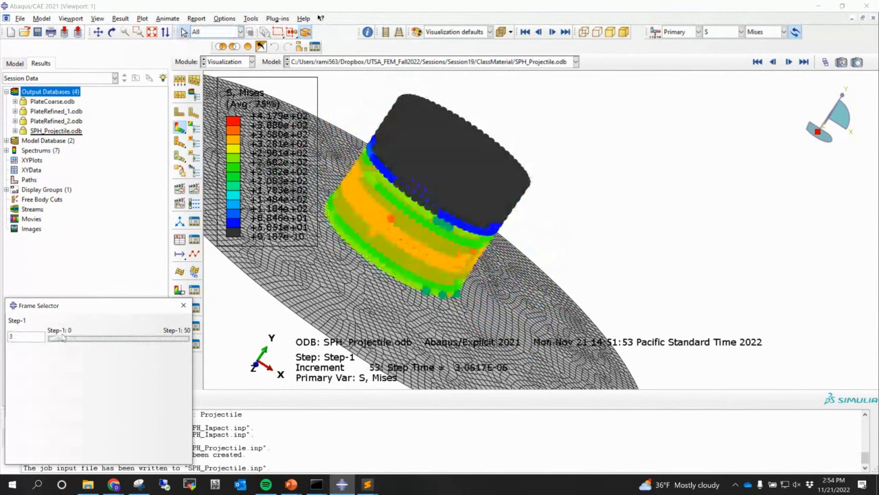
{"action": "scroll", "coordinate": [64, 337], "scroll_direction": "up", "scroll_amount": 4}
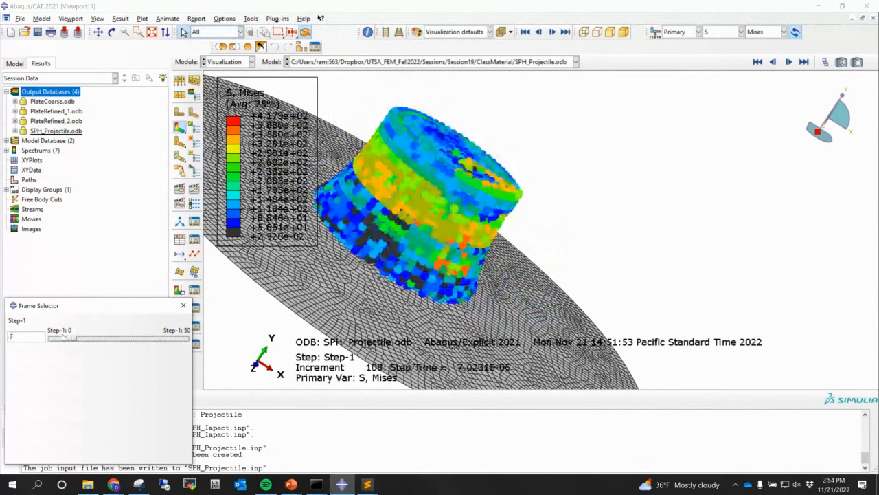
{"action": "scroll", "coordinate": [63, 337], "scroll_direction": "up", "scroll_amount": 1}
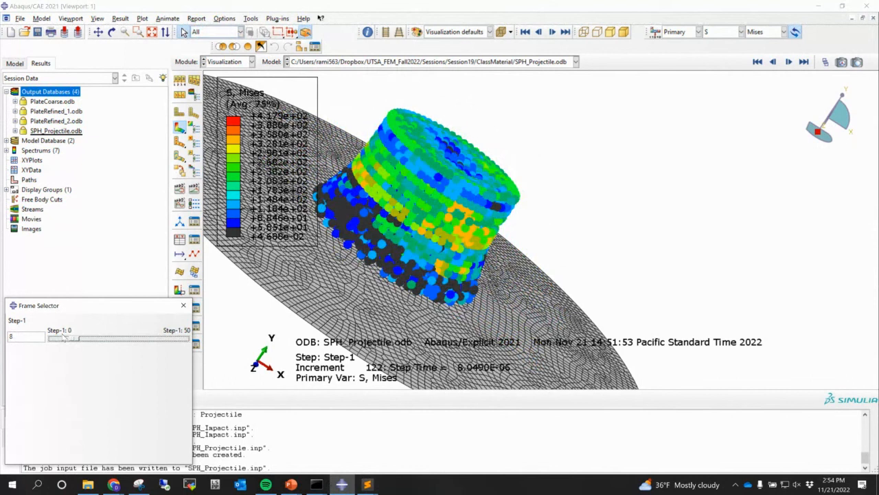
Show the projectile and wall in the front XY view with perspective turned off and the projectile close up
{"action": "scroll", "coordinate": [390, 264], "scroll_direction": "up", "scroll_amount": 4}
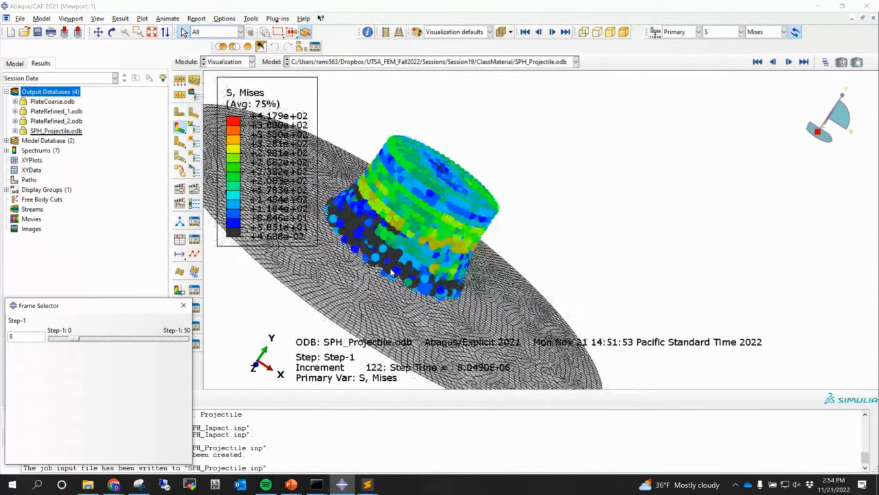
{"action": "left_click", "coordinate": [824, 133]}
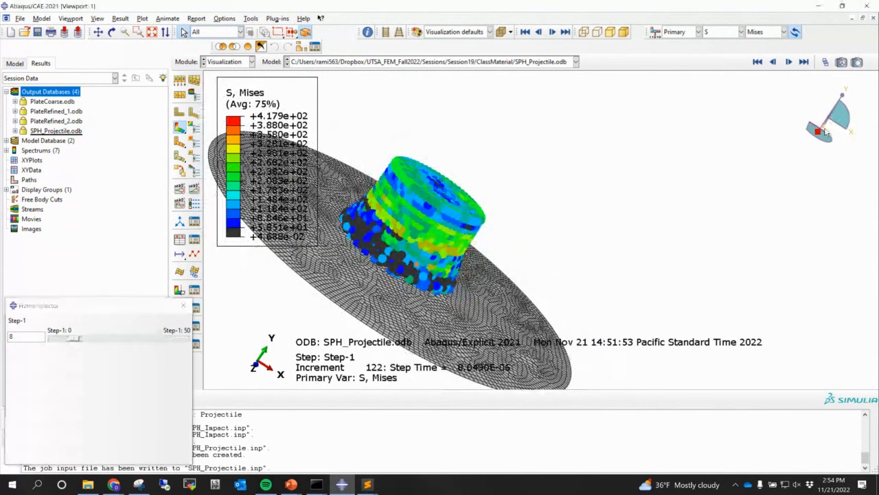
{"action": "left_click", "coordinate": [829, 135]}
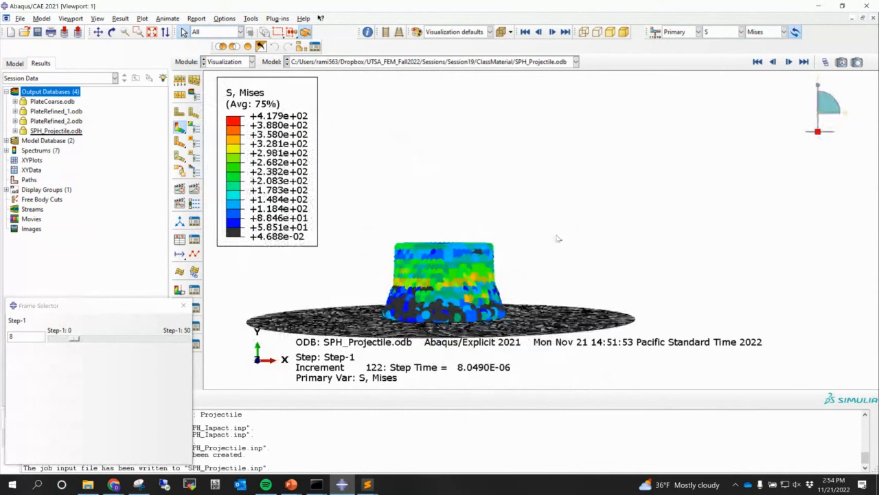
{"action": "left_click", "coordinate": [386, 33]}
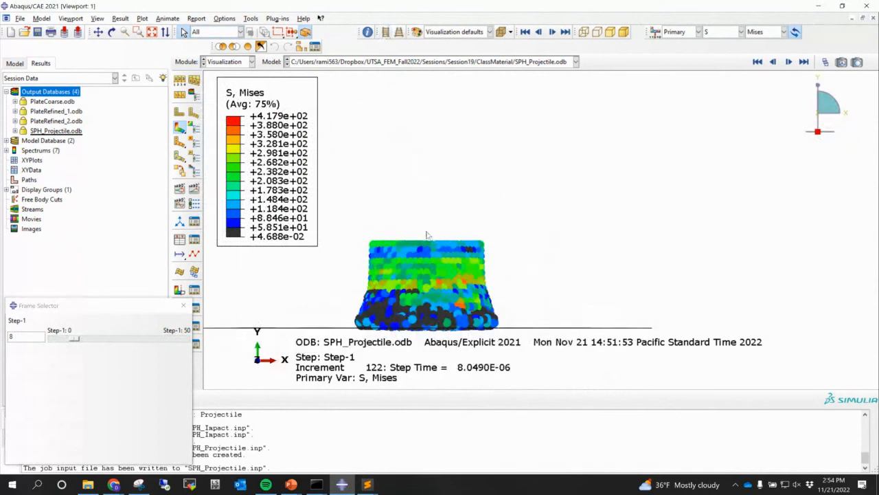
{"action": "scroll", "coordinate": [429, 235], "scroll_direction": "down", "scroll_amount": 2}
{"action": "middle_click_drag", "start_coordinate": [429, 229], "coordinate": [455, 95], "text": "ctrl+alt"}
{"action": "scroll", "coordinate": [385, 151], "scroll_direction": "down", "scroll_amount": 1}
{"action": "scroll", "coordinate": [358, 156], "scroll_direction": "down", "scroll_amount": 2}
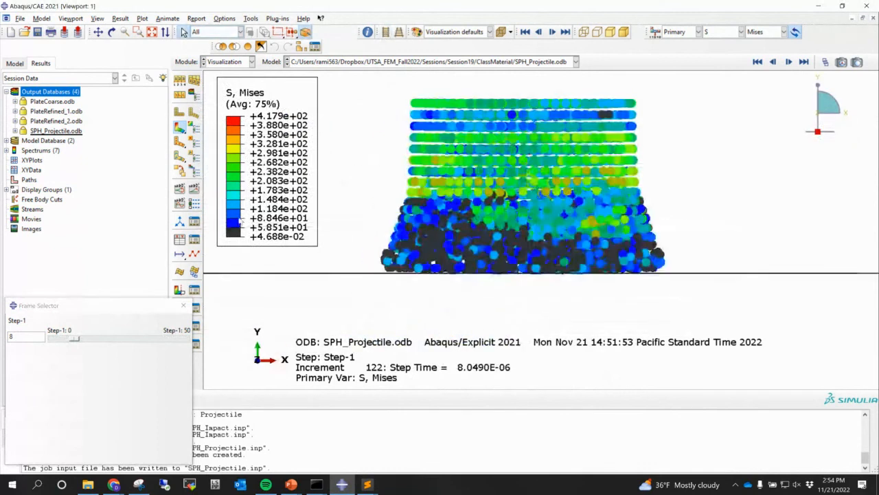
Activate a view cut through the model and set it to the Z-Plane
{"action": "left_click", "coordinate": [180, 291]}
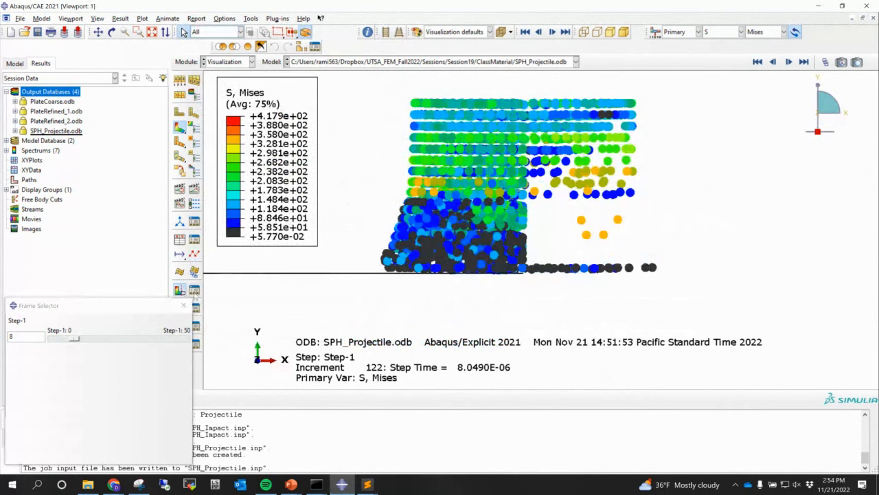
{"action": "left_click", "coordinate": [194, 290]}
{"action": "left_click", "coordinate": [15, 378]}
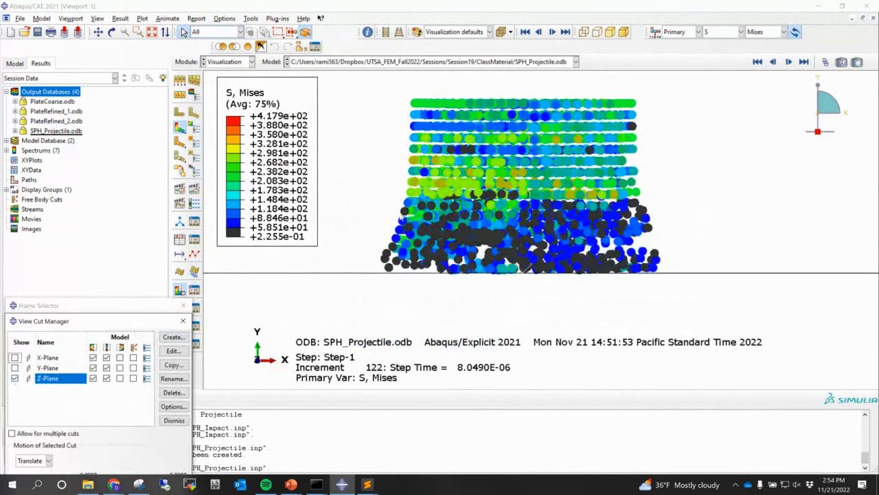
Examine the Mises stress on the sectioned projectile at frame 4 and at the final frame 50 of Step-1
{"action": "left_click", "coordinate": [826, 62]}
{"action": "mouse_move", "coordinate": [72, 338]}
{"action": "left_mouse_down"}
{"action": "mouse_move", "coordinate": [49, 338]}
{"action": "mouse_move", "coordinate": [66, 338]}
{"action": "left_mouse_up"}
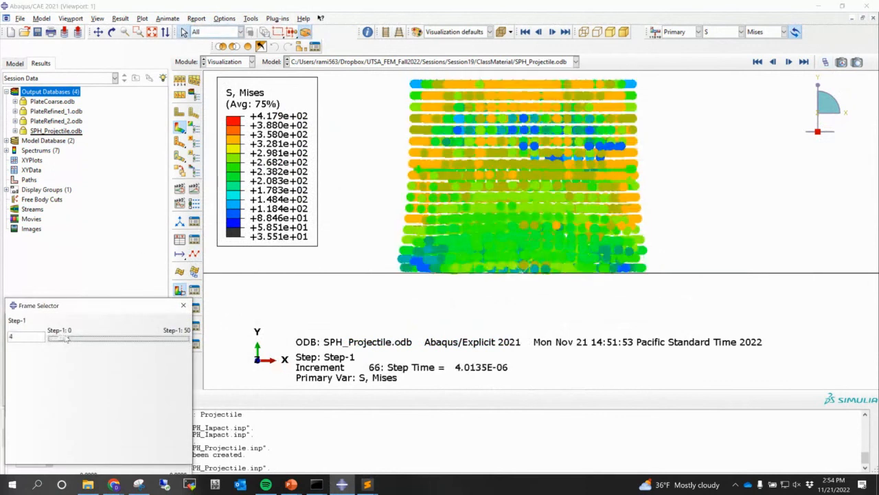
{"action": "middle_click_drag", "start_coordinate": [364, 260], "coordinate": [317, 269], "text": "ctrl+alt"}
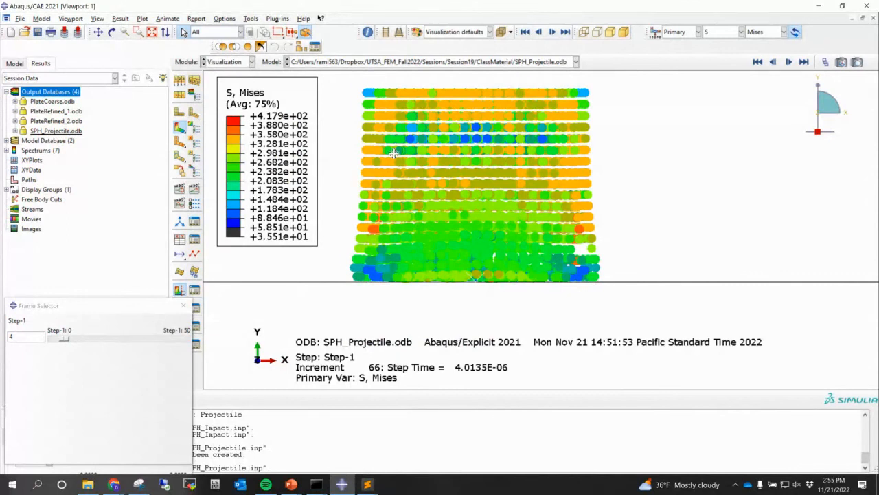
{"action": "left_click_drag", "start_coordinate": [394, 153], "coordinate": [375, 147]}
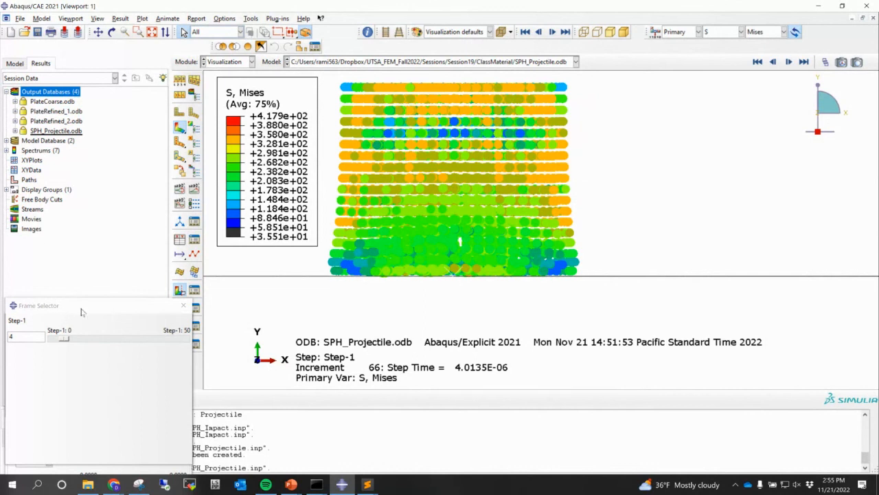
{"action": "left_click_drag", "start_coordinate": [81, 312], "coordinate": [103, 206]}
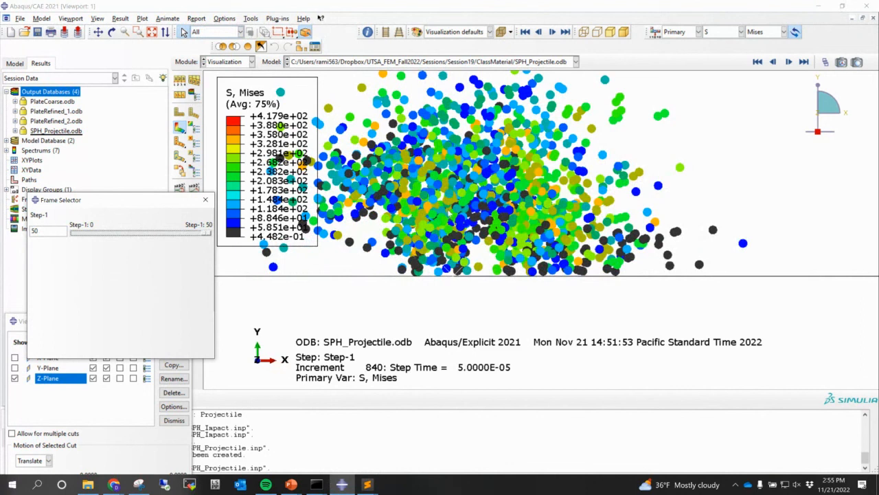
{"action": "left_click", "coordinate": [204, 199]}
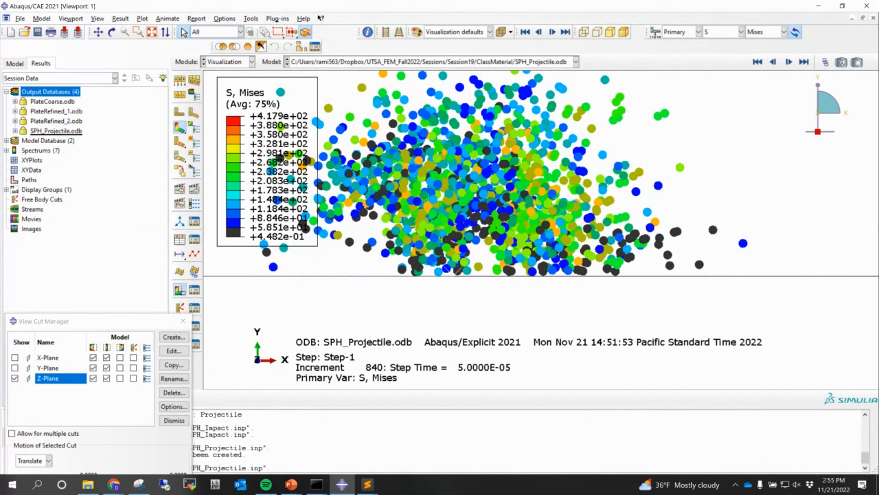
Reopen the Frame Selector, compare frames 6 and 4 of the sectioned projectile, show frame 9, and close the frame and view cut dialogs
{"action": "left_click", "coordinate": [826, 62]}
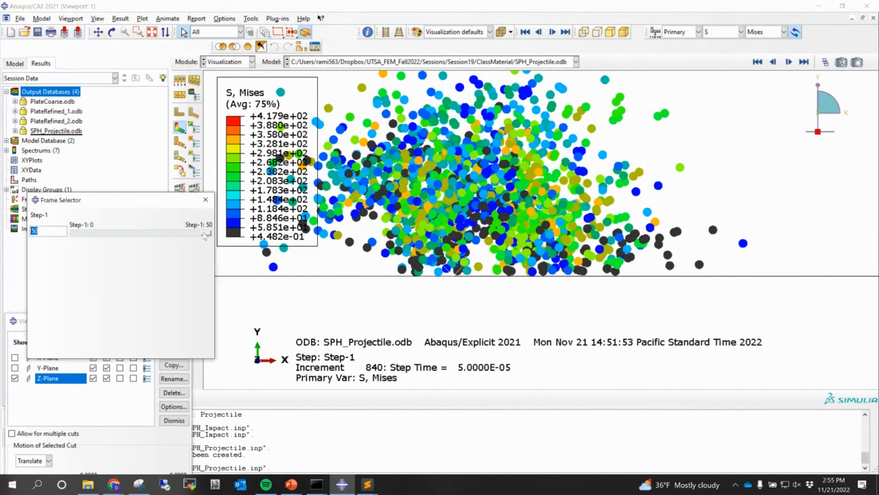
{"action": "left_click_drag", "start_coordinate": [204, 235], "coordinate": [90, 232]}
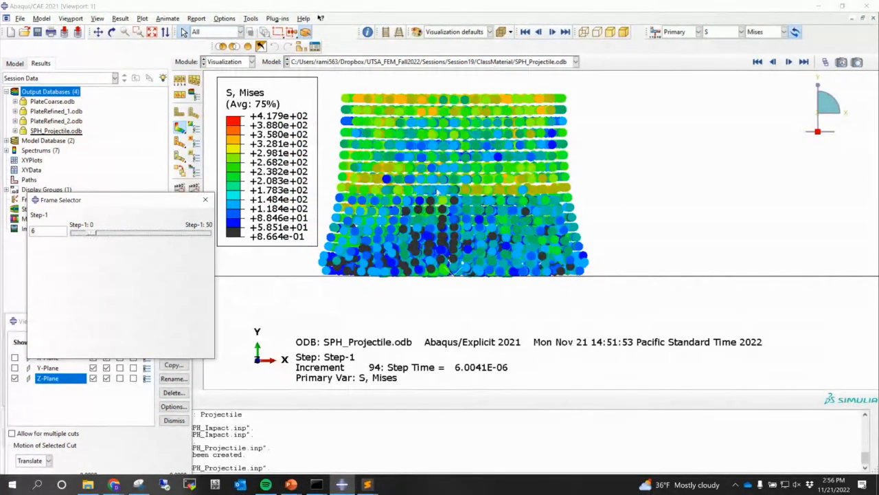
{"action": "left_click_drag", "start_coordinate": [97, 234], "coordinate": [89, 234]}
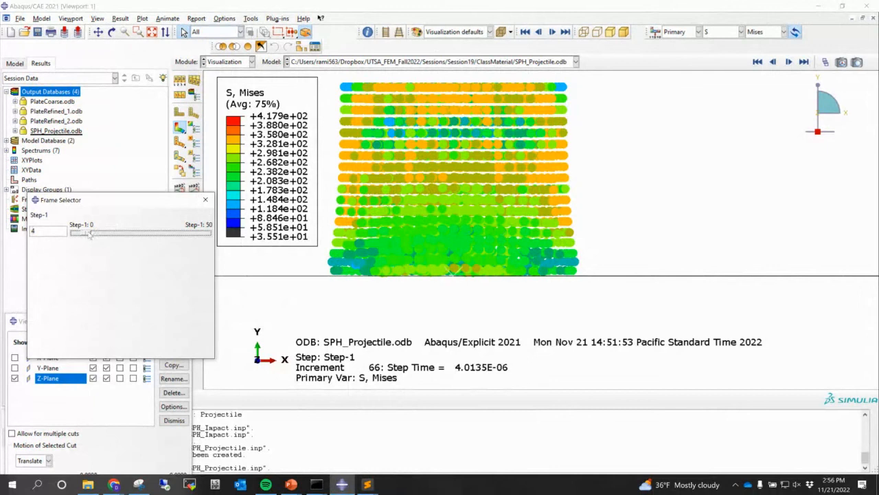
{"action": "left_click_drag", "start_coordinate": [87, 235], "coordinate": [101, 236]}
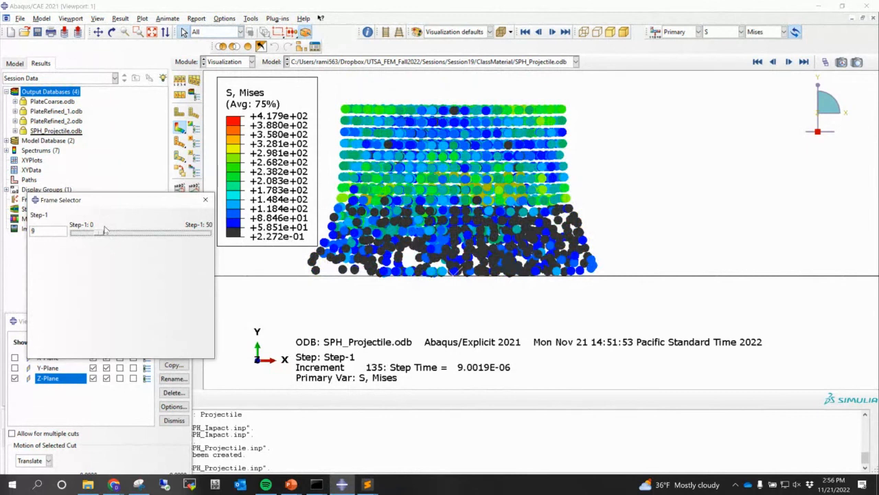
{"action": "left_click", "coordinate": [204, 199]}
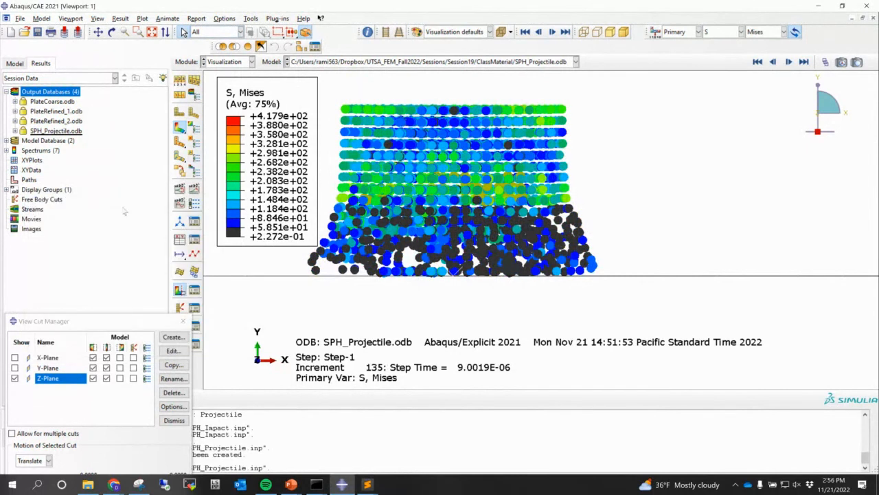
{"action": "left_click", "coordinate": [183, 320]}
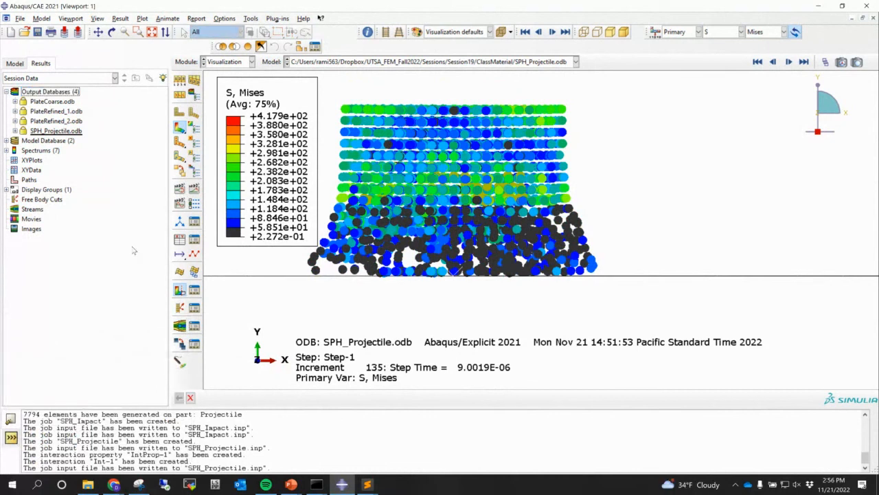
Save the model database as Class in the ClassMaterial folder
{"action": "key", "text": "ctrl+s"}
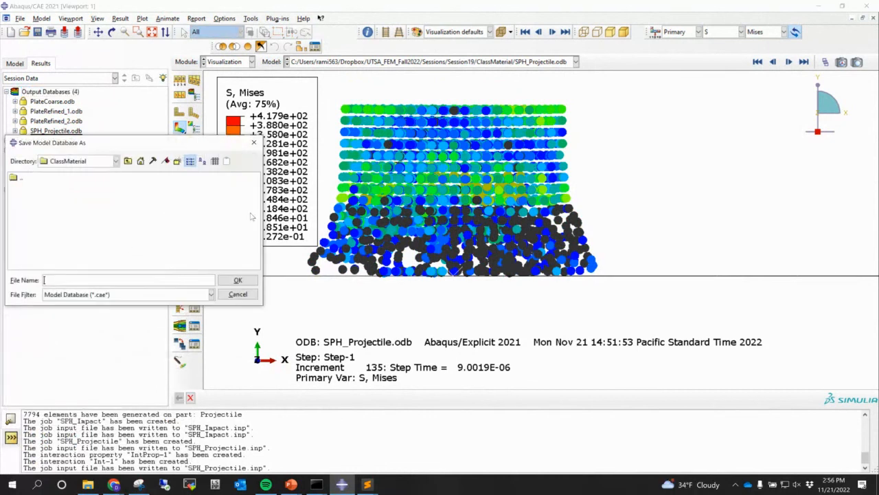
{"action": "type", "text": "Class"}
{"action": "left_click", "coordinate": [236, 280]}
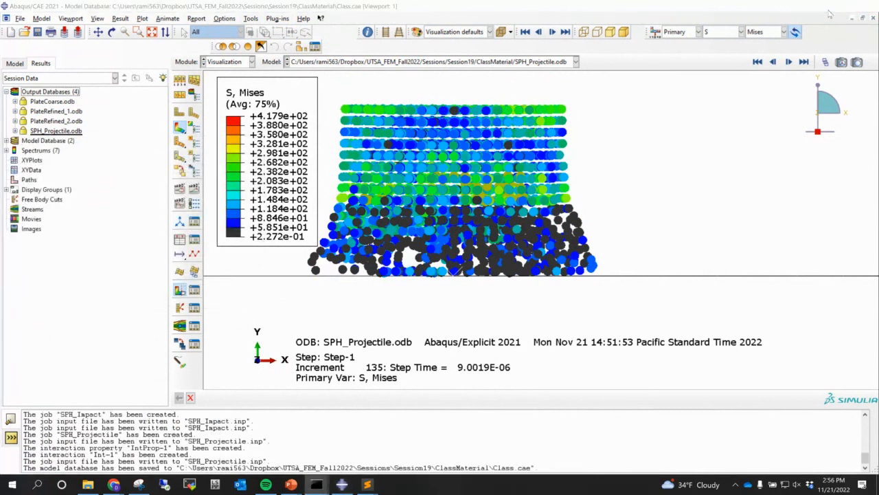
Minimize Abaqus/CAE and switch to the Blackboard Collaborate class session in Chrome
{"action": "left_click", "coordinate": [818, 5]}
{"action": "mouse_move", "coordinate": [114, 485]}
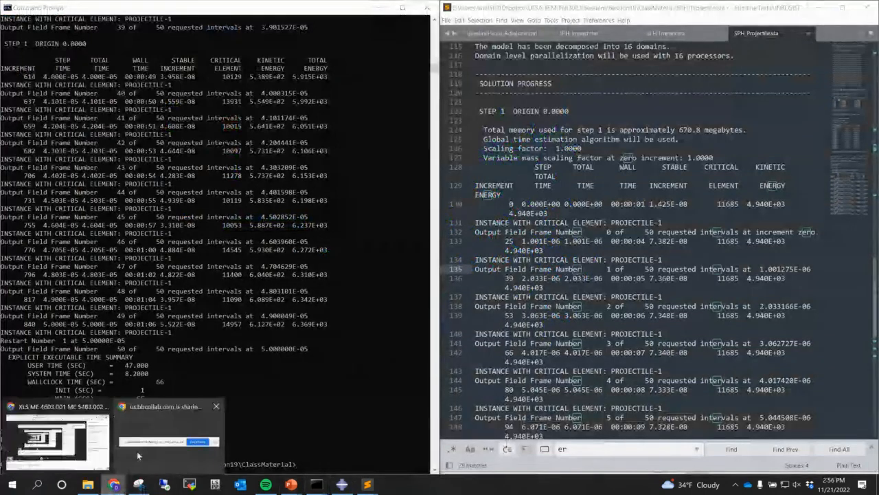
{"action": "left_click", "coordinate": [72, 450]}
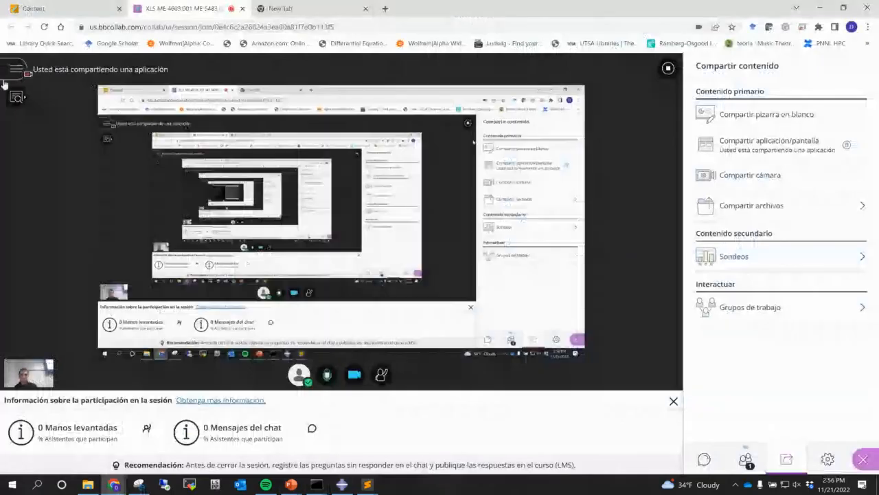